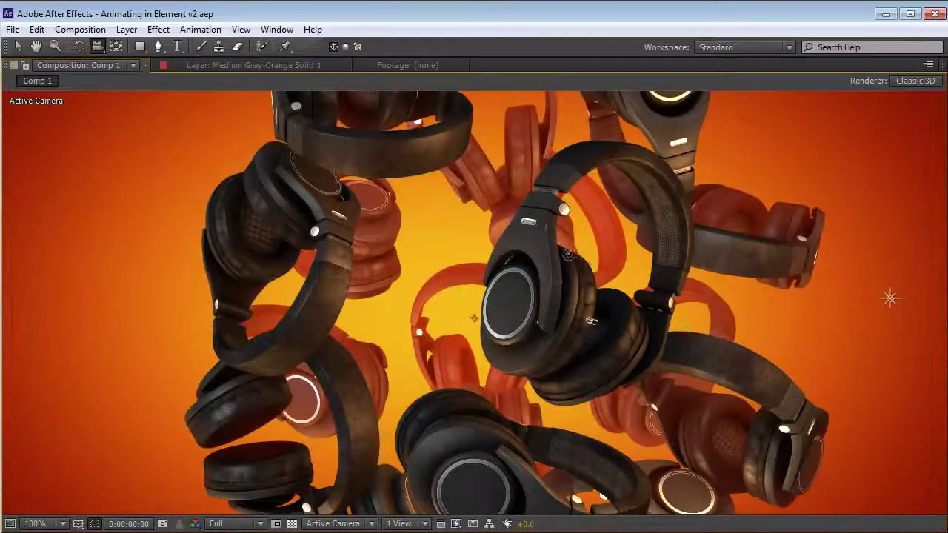
Step: Orbit the camera around the headphones cluster and move the light higher beside it
left_click_drag(575, 250, 603, 308)
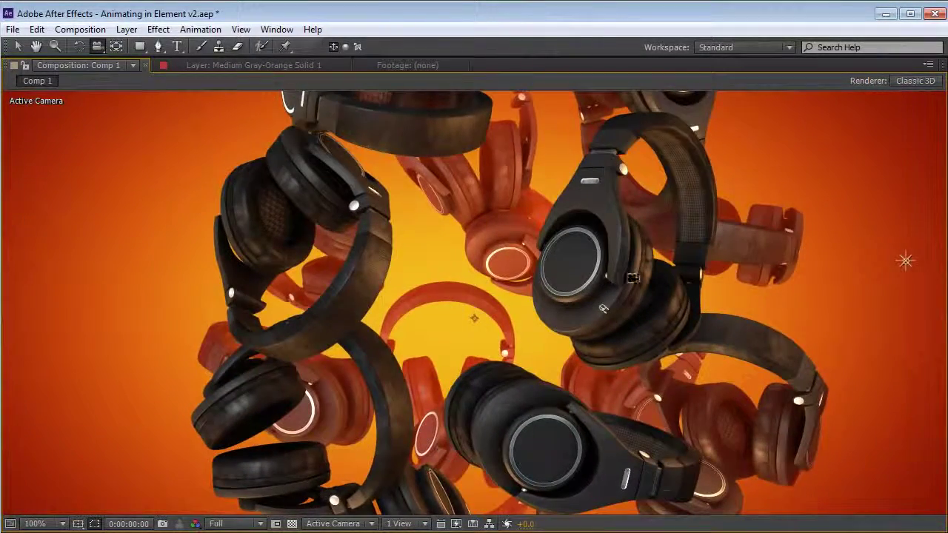
key("v")
left_click_drag(907, 263, 812, 250)
left_click_drag(724, 342, 876, 215)
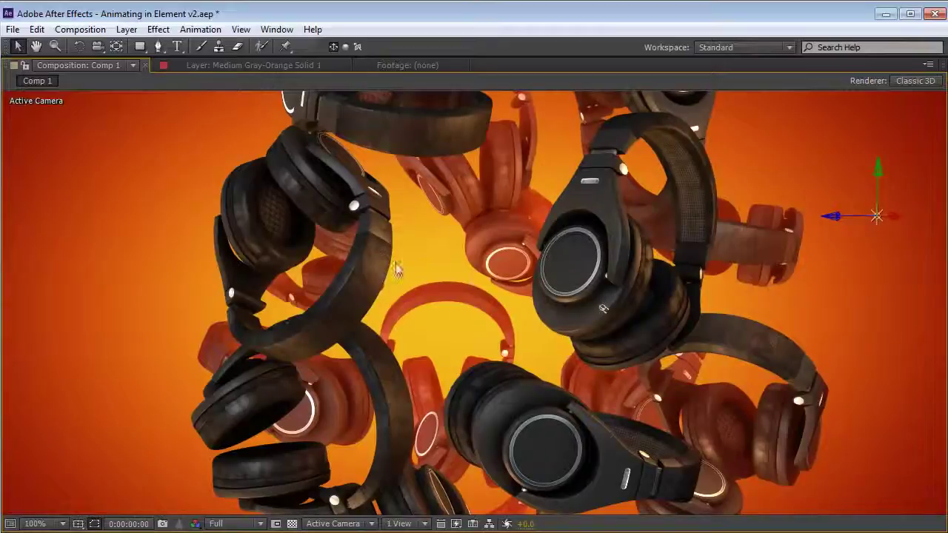
key("c")
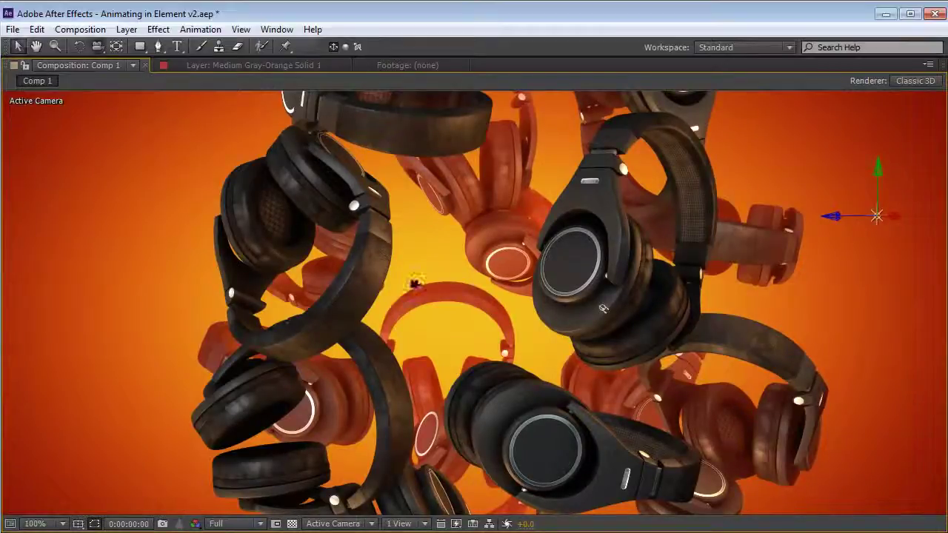
left_click_drag(315, 324, 562, 318)
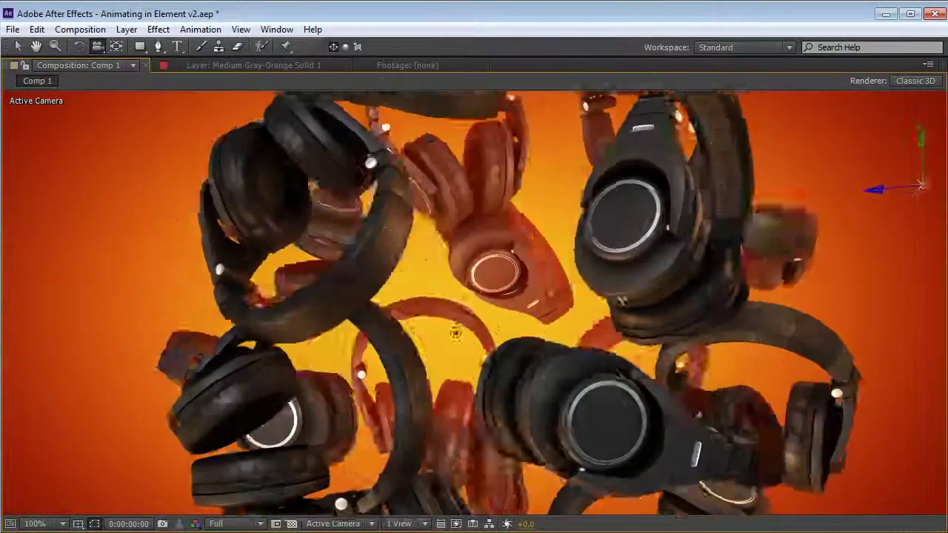
Step: Restore the full workspace and open Scene Setup for the Element layer's effect
key("grave")
left_click(134, 500)
left_click(57, 91)
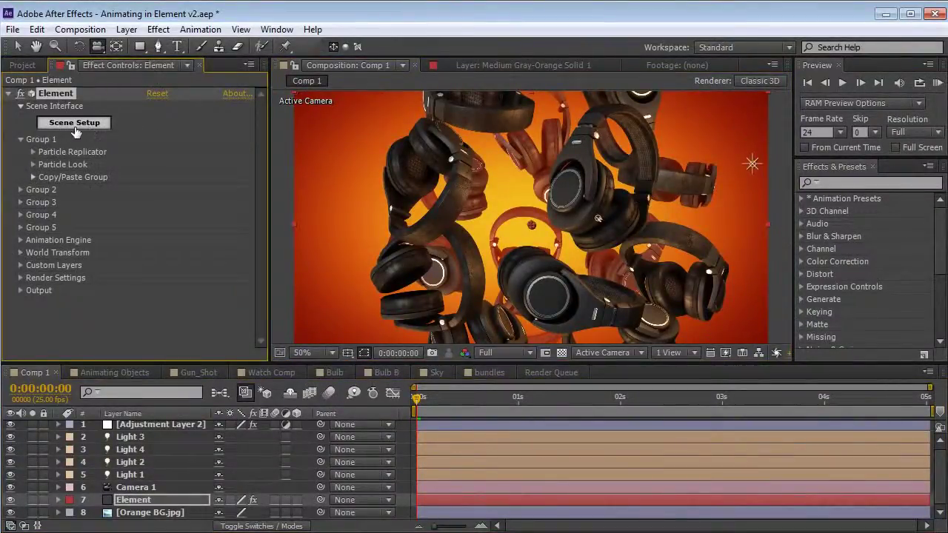
left_click(74, 123)
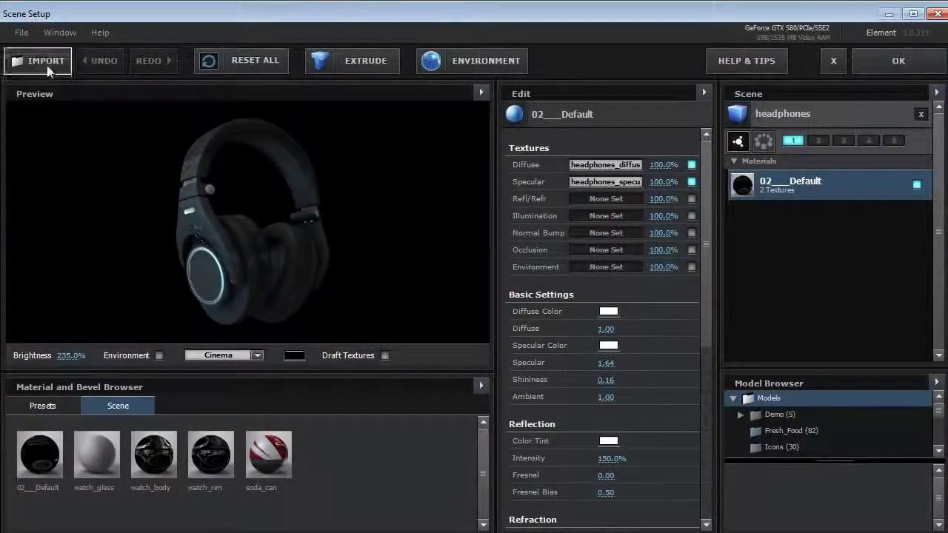
Step: Examine the headphones model from several angles, with and without the environment background, and review its texture and material settings
left_click_drag(225, 237, 153, 273)
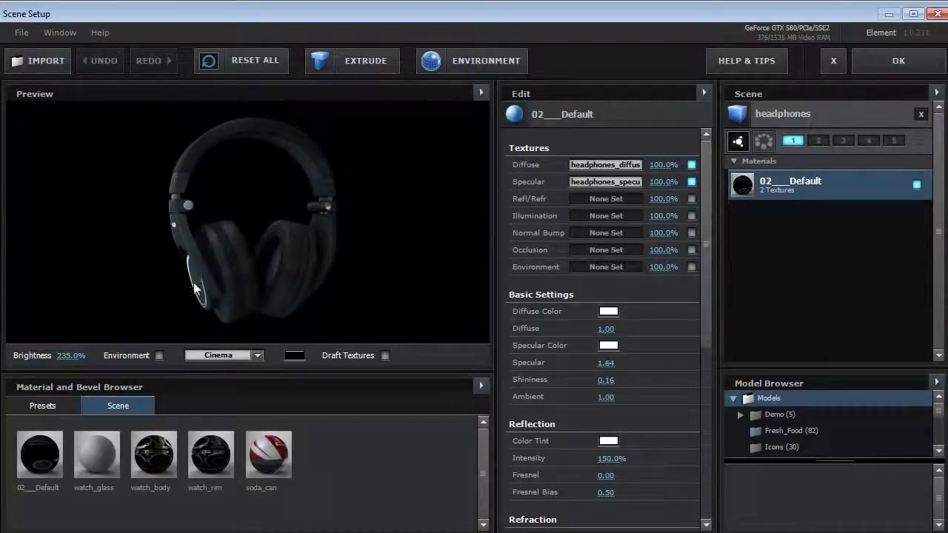
left_click(239, 356)
left_click(219, 390)
left_click_drag(196, 261, 145, 338)
left_click(158, 355)
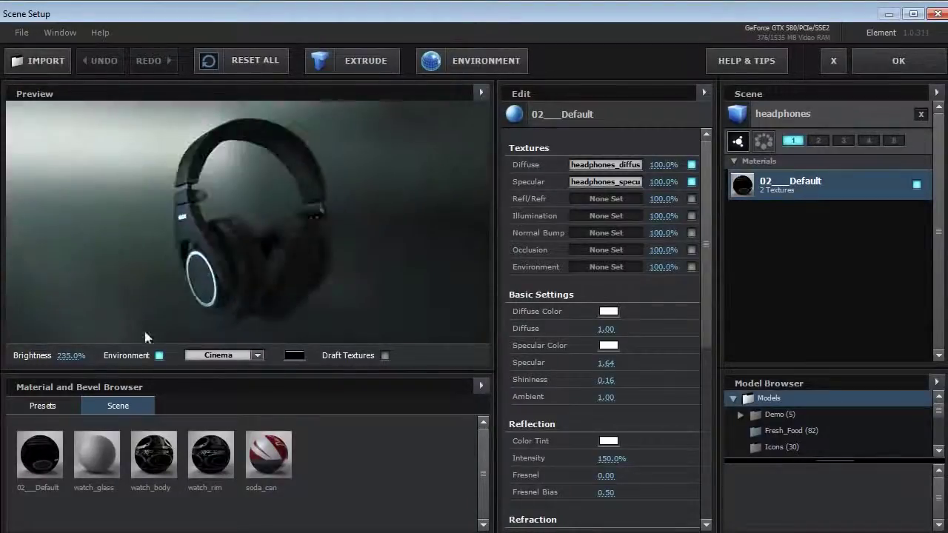
left_click(159, 355)
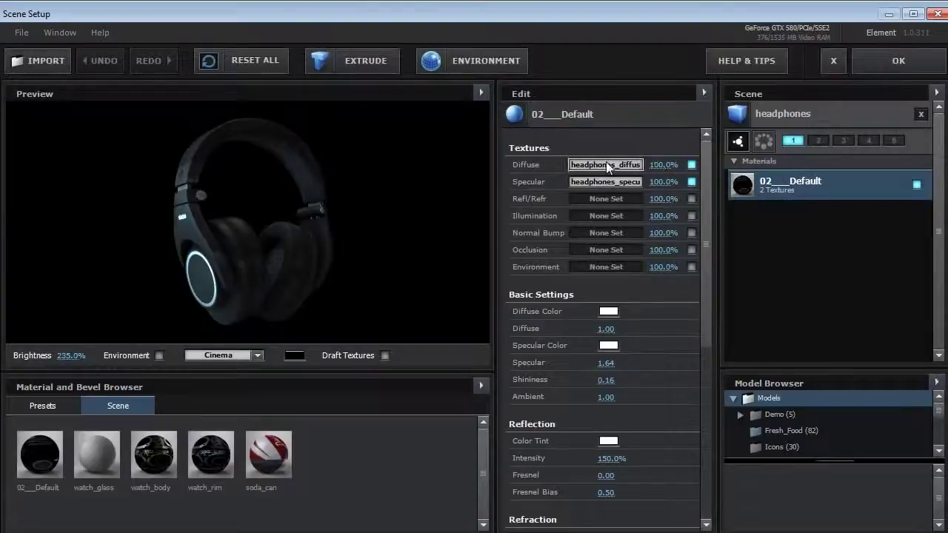
scroll(703, 265, "down", 2)
scroll(704, 264, "down", 3)
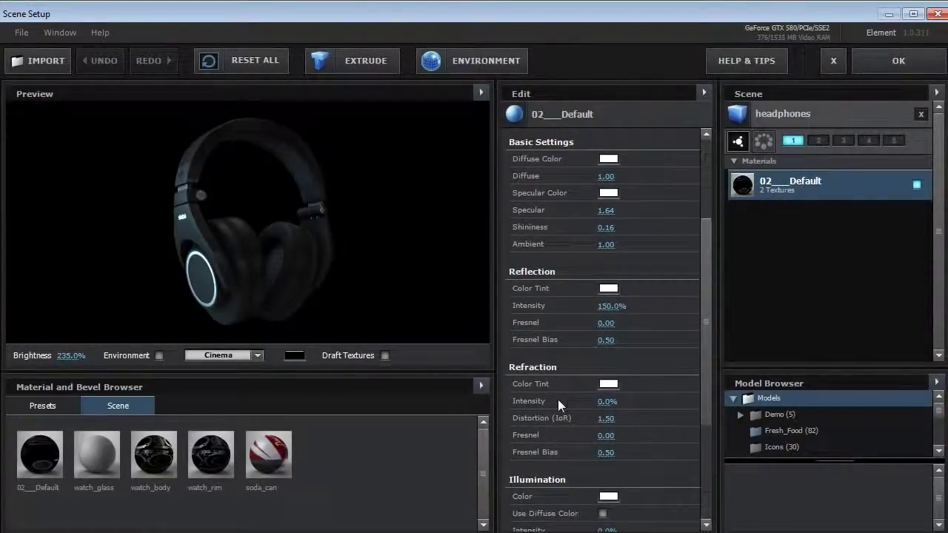
Step: Show the environment behind the headphones and try the Studio_blurred environment map, checking the reflections on the model
left_click(450, 61)
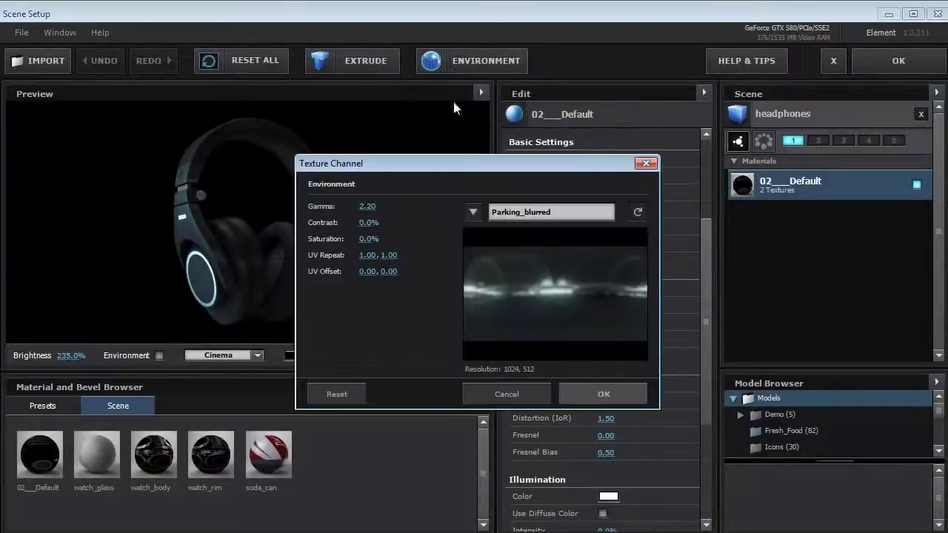
left_click(512, 397)
left_click(158, 356)
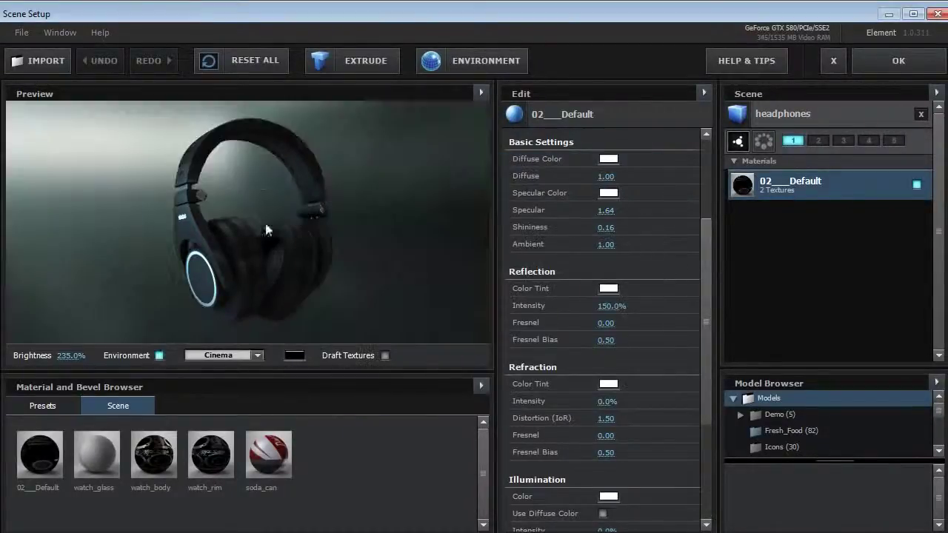
left_click(446, 60)
left_click(474, 212)
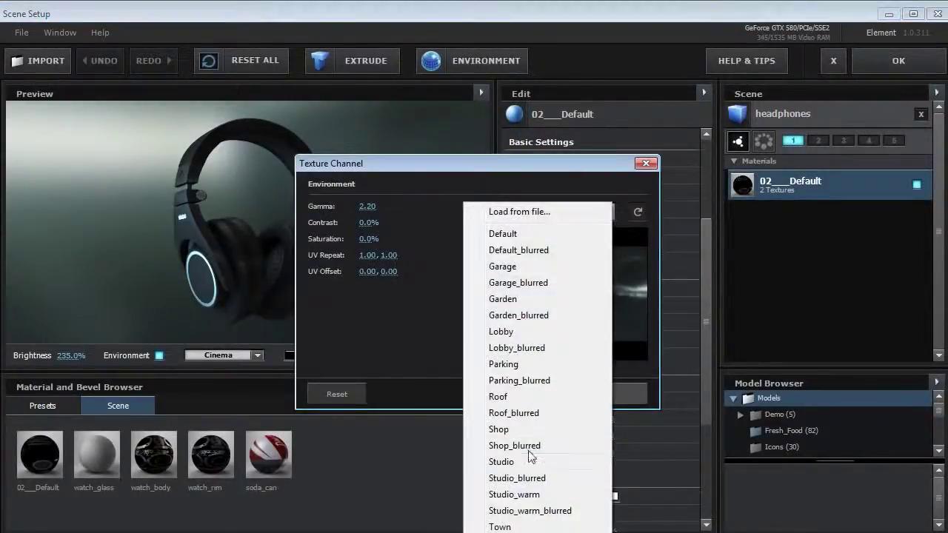
left_click(518, 482)
left_click(592, 392)
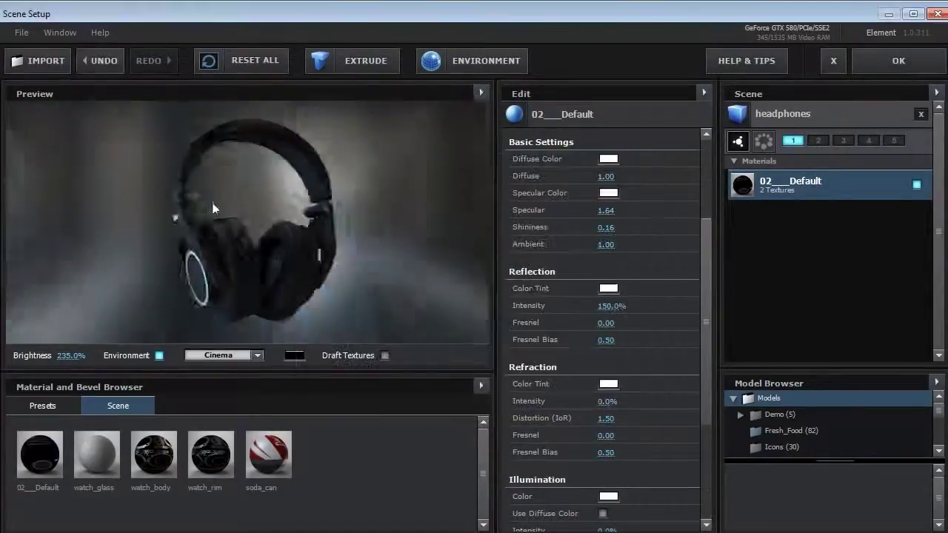
left_click_drag(222, 215, 248, 214)
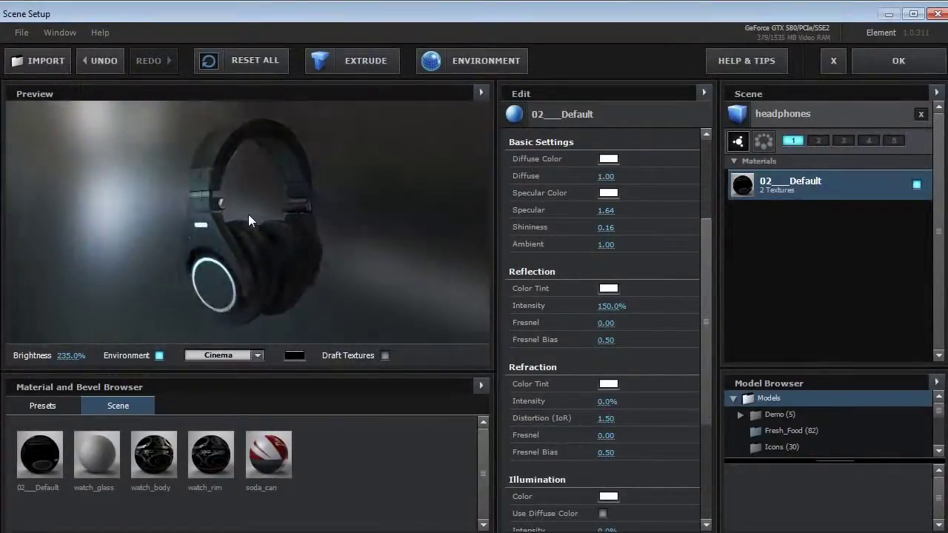
key("ctrl+z")
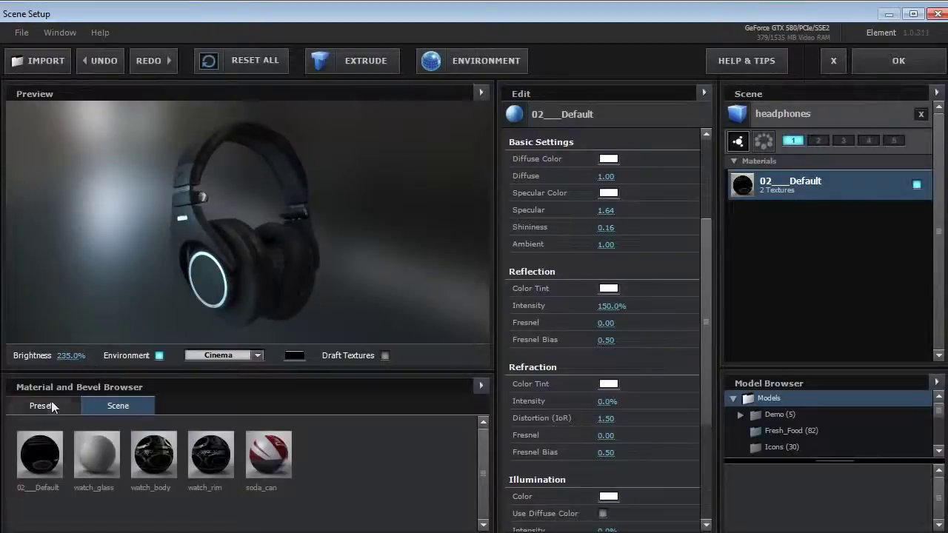
Step: Try the Shiny material preset on the headphones, followed by the Paint preset
left_click(51, 404)
left_click_drag(483, 453, 481, 497)
mouse_move(281, 437)
left_mouse_down()
mouse_move(268, 342)
mouse_move(183, 263)
mouse_move(347, 231)
mouse_move(195, 325)
left_mouse_up()
mouse_move(170, 436)
left_mouse_down()
mouse_move(166, 390)
mouse_move(238, 248)
mouse_move(188, 255)
left_mouse_up()
Step: Try a different hue for the Paint material's diffuse color and inspect the painted headphones from another angle
left_click(608, 159)
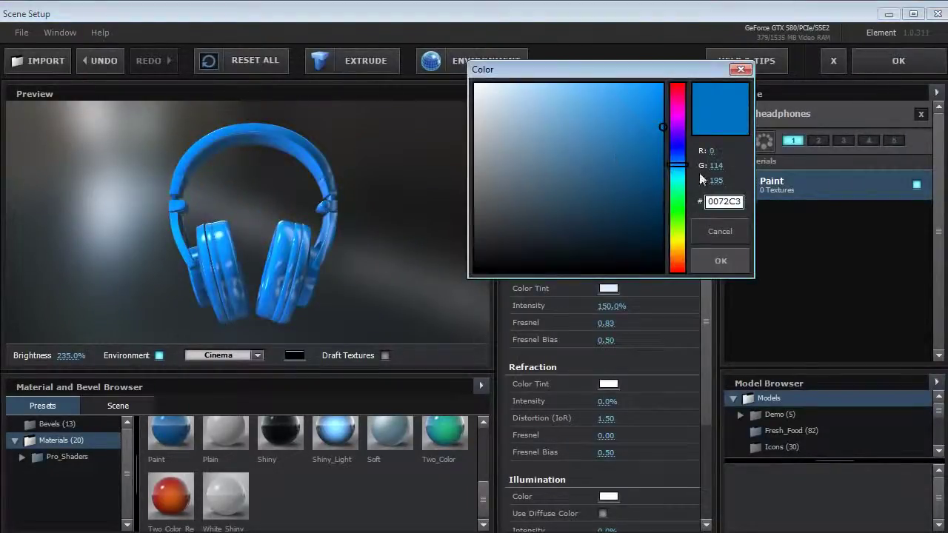
left_click_drag(678, 164, 677, 268)
left_click(718, 232)
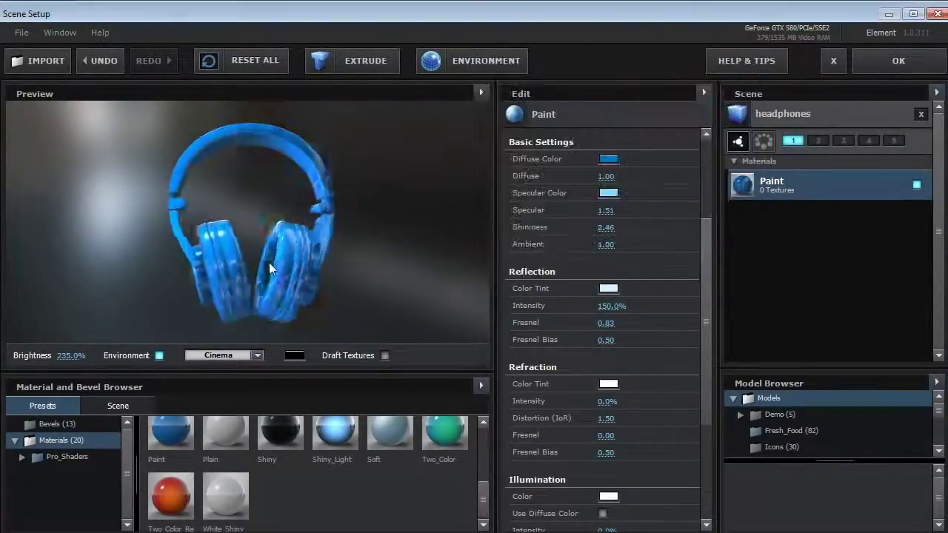
left_click_drag(270, 265, 332, 268)
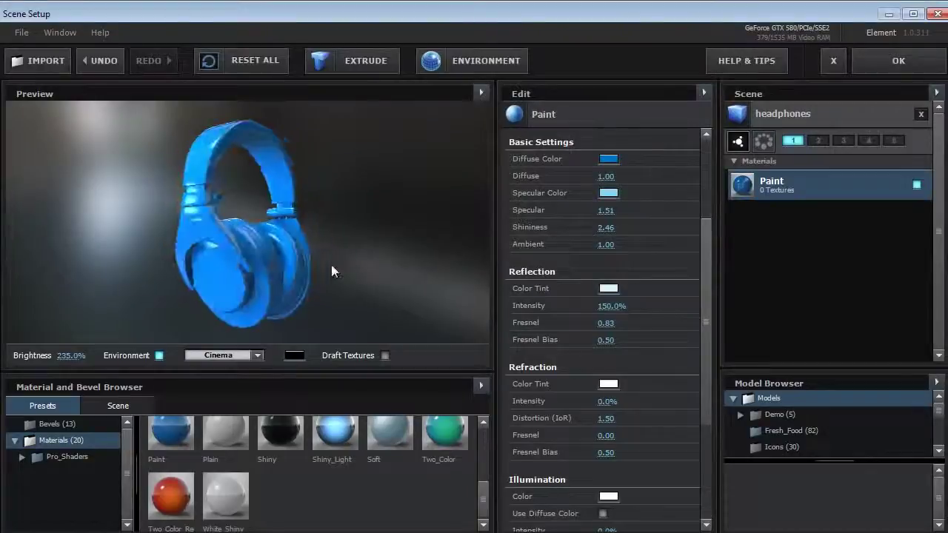
Step: Leave Scene Setup, discarding the changes, and set the composition preview resolution to Half
left_click(833, 60)
left_click(435, 303)
left_click(501, 351)
left_click(501, 361)
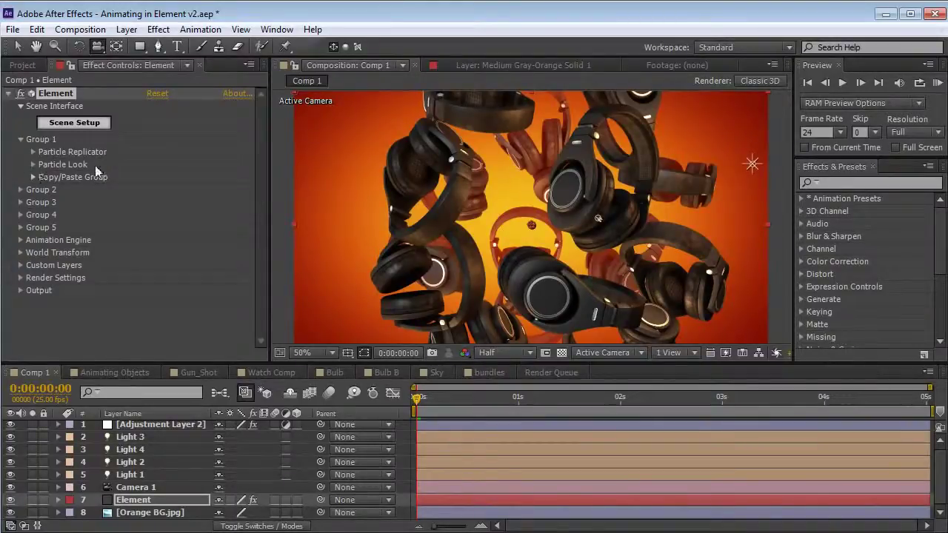
Step: Review Group 1's copy/paste and Particle Look options, trying a Size of 14.32 and a Rotation Random of about 195°
left_click(32, 178)
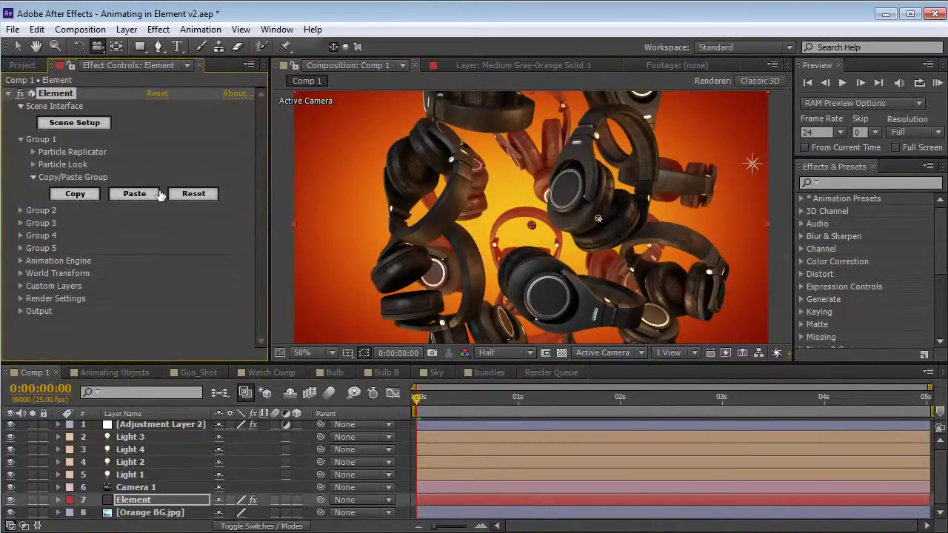
left_click(32, 177)
left_click(32, 165)
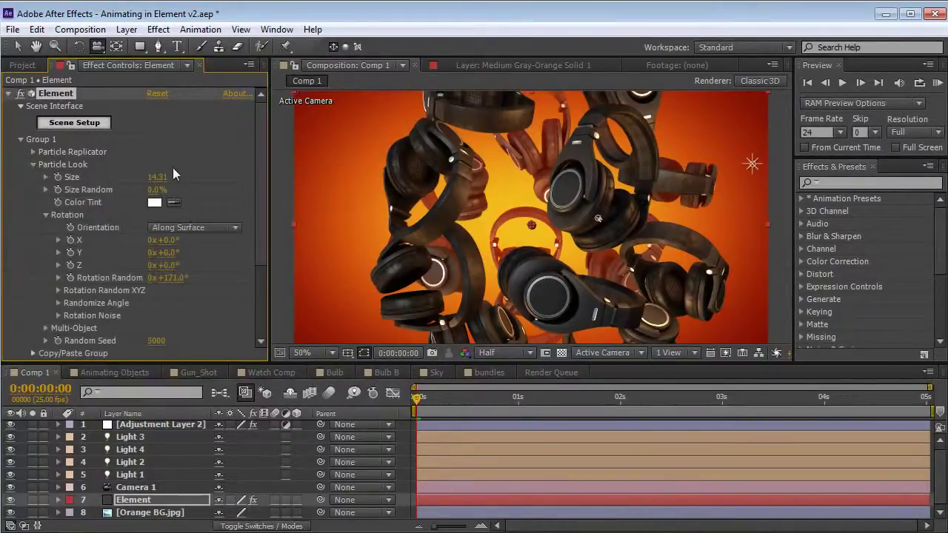
left_click_drag(157, 178, 164, 181)
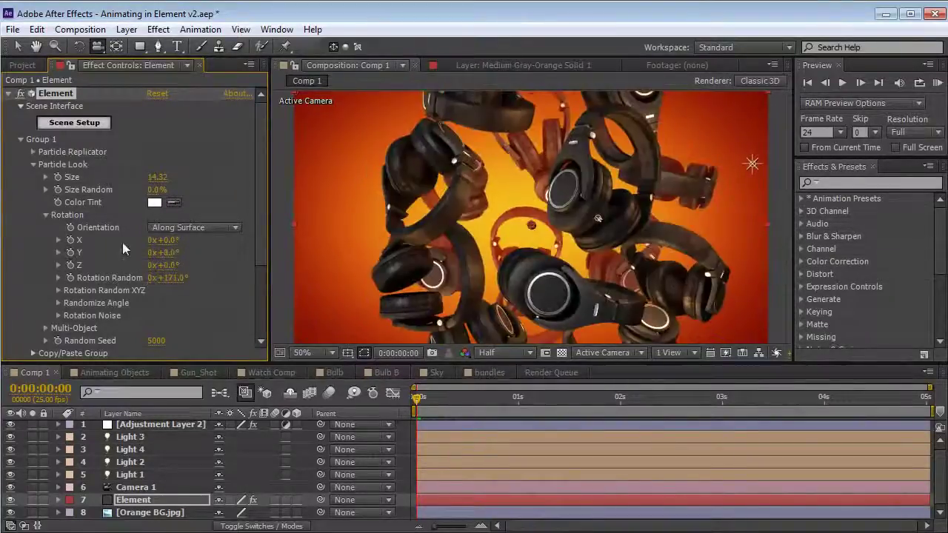
left_click_drag(180, 278, 187, 279)
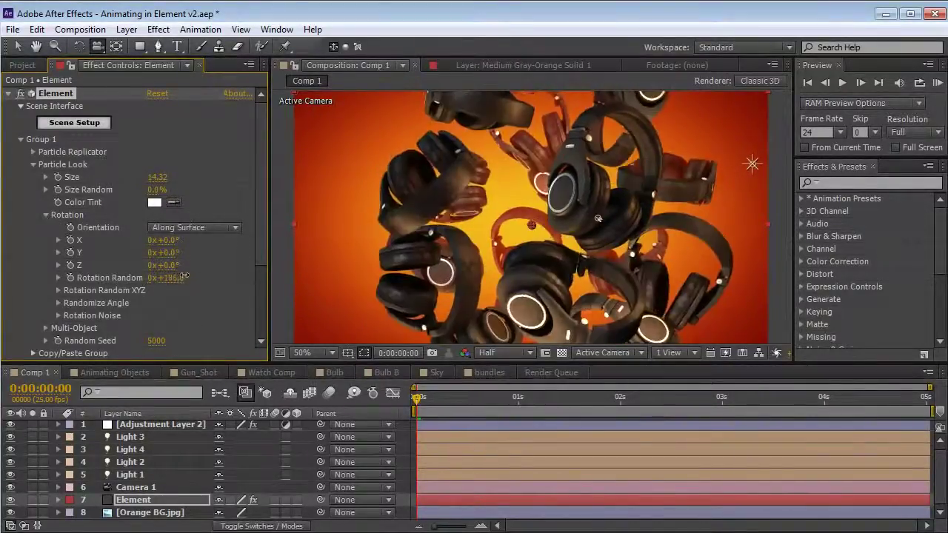
left_click(33, 164)
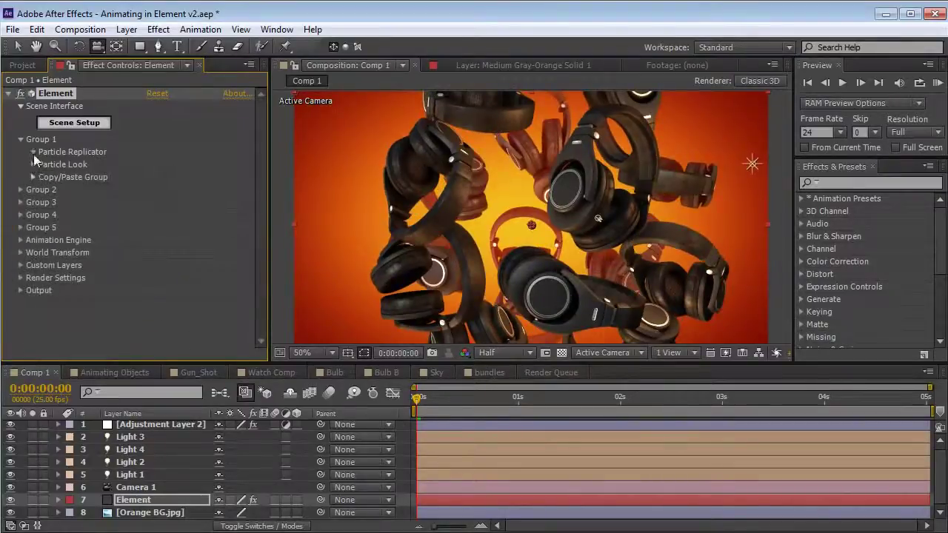
Step: Set Group 1's Replicator Shape to Ring and look over the other available shapes
left_click(34, 152)
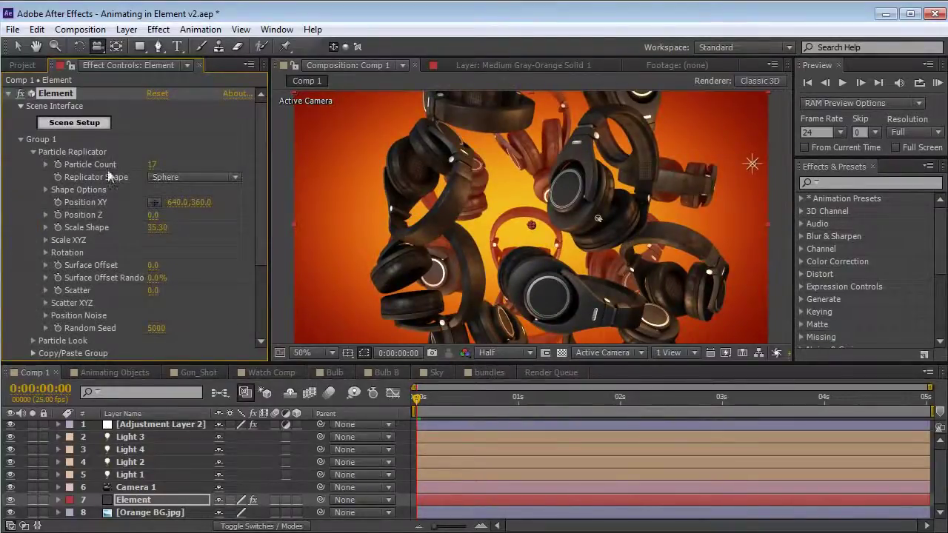
mouse_move(152, 165)
left_mouse_down()
mouse_move(174, 162)
mouse_move(152, 165)
left_mouse_up()
left_click(197, 178)
left_click(185, 258)
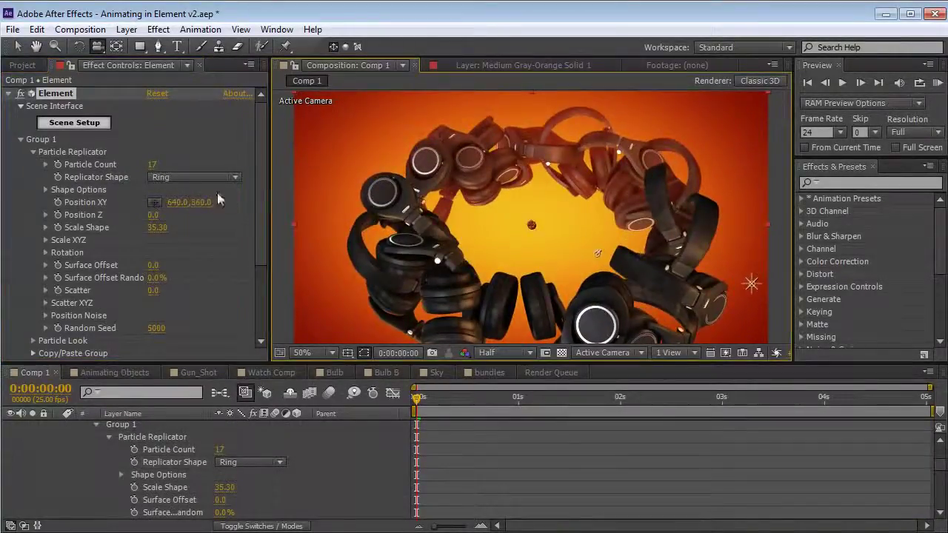
left_click(199, 178)
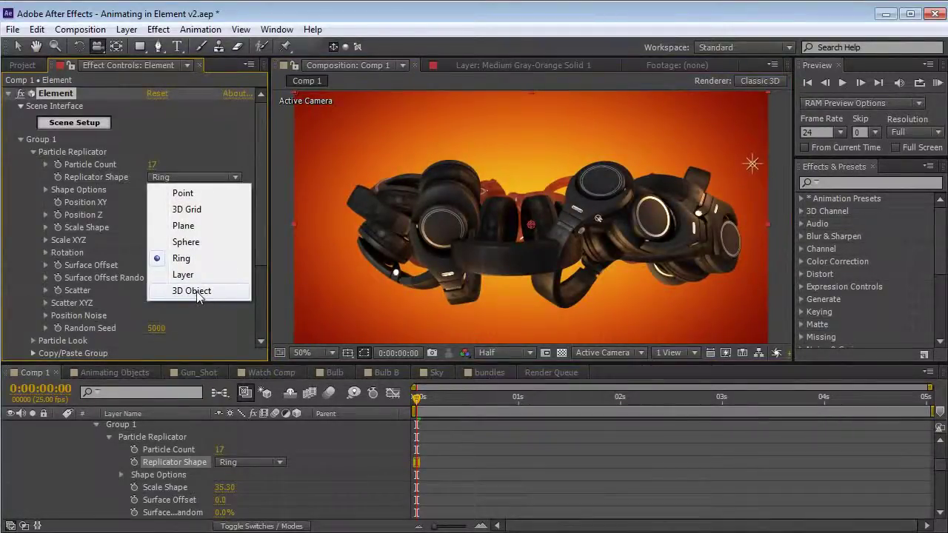
Step: Set the Element effect's output Polygon Mode to Point Cloud
left_click_drag(260, 179, 251, 272)
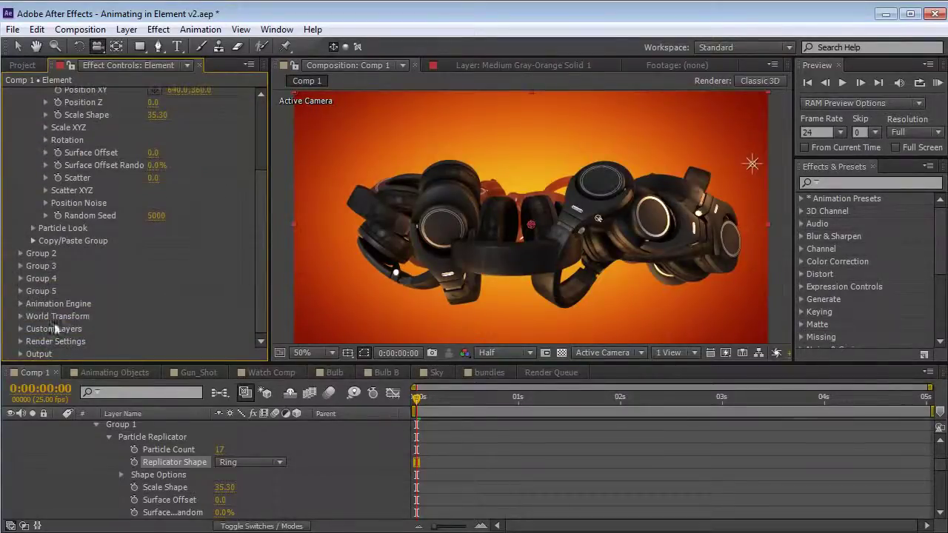
left_click(21, 353)
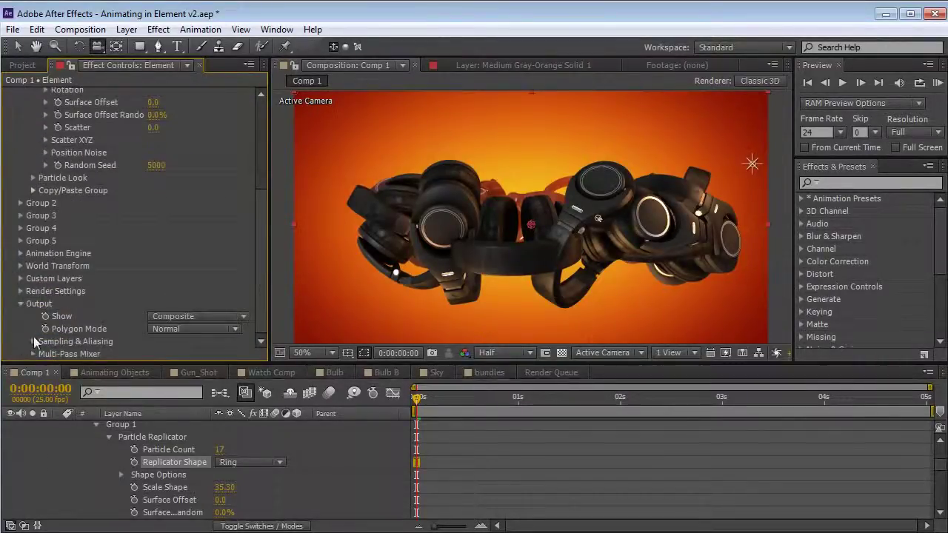
left_click(196, 328)
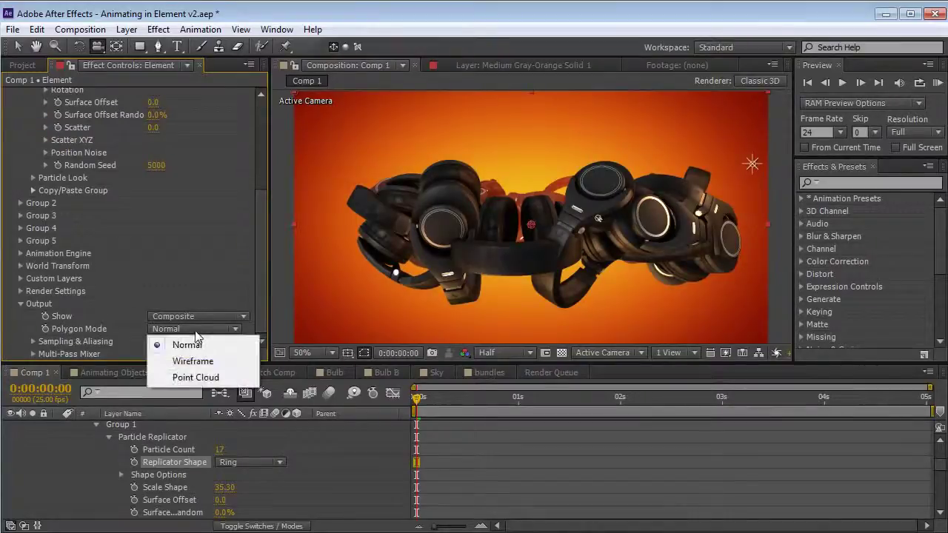
left_click(194, 377)
Step: Inspect the point cloud ring in an enlarged view at Full resolution and orbit the camera around it
left_click_drag(559, 254, 551, 220)
scroll(468, 260, "up", 1)
key("grave")
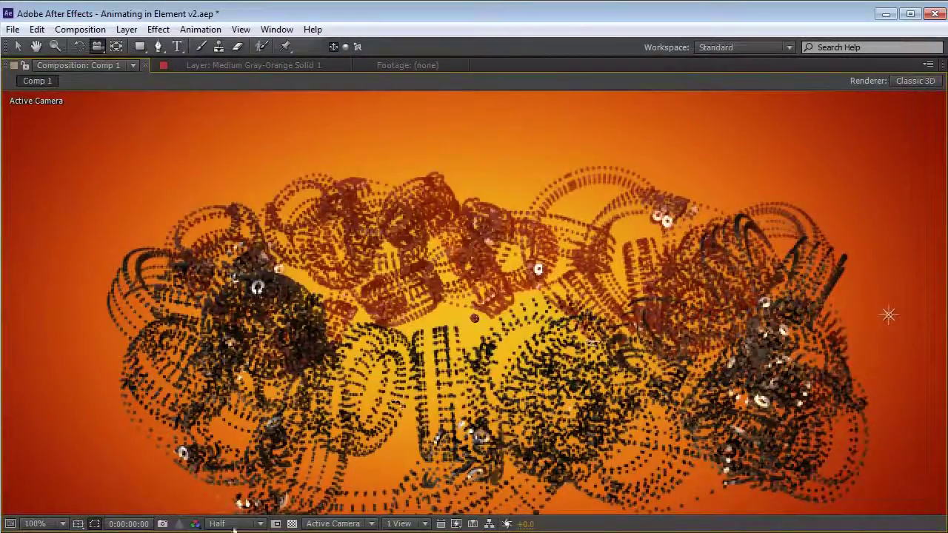
key("ctrl+j")
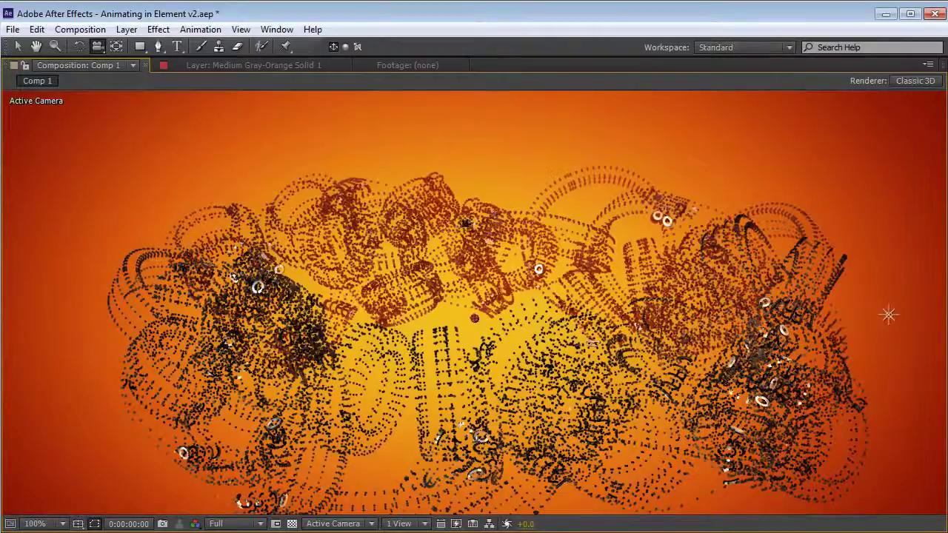
key("grave")
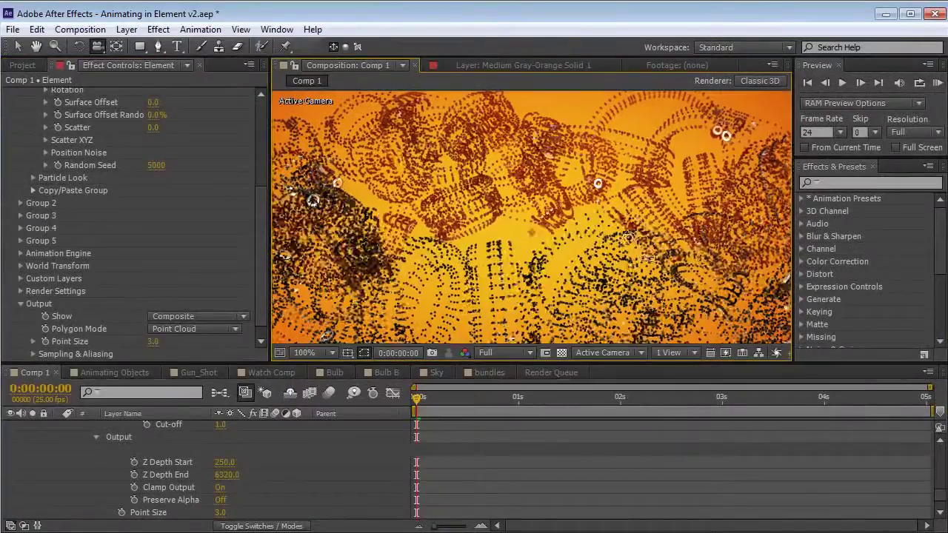
left_click_drag(628, 238, 580, 218)
scroll(580, 218, "down", 1)
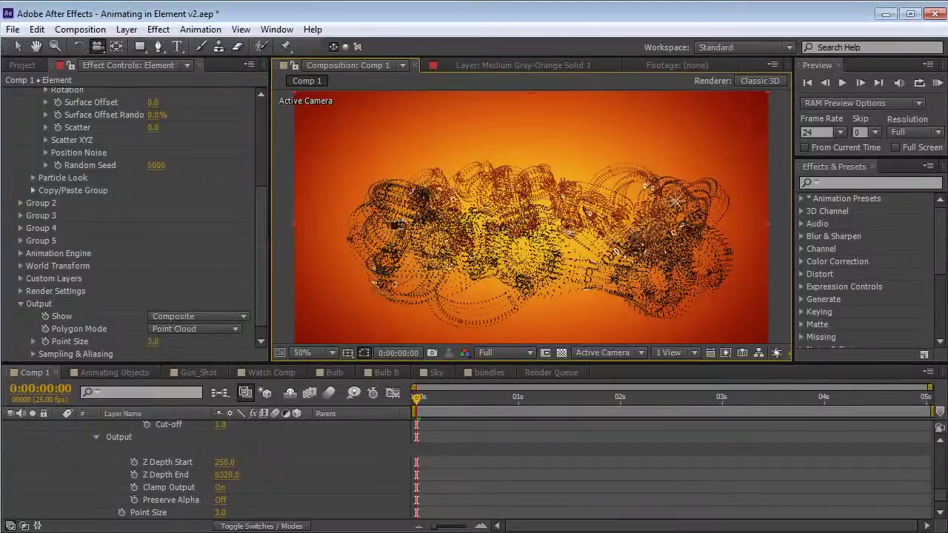
Step: Set the Element effect's output Polygon Mode to Wireframe
key("period")
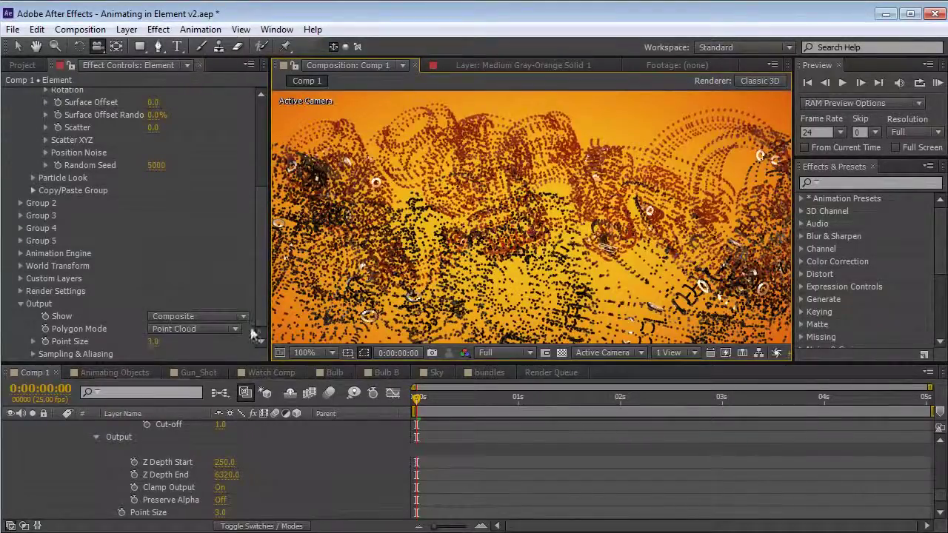
left_click(190, 329)
left_click(192, 362)
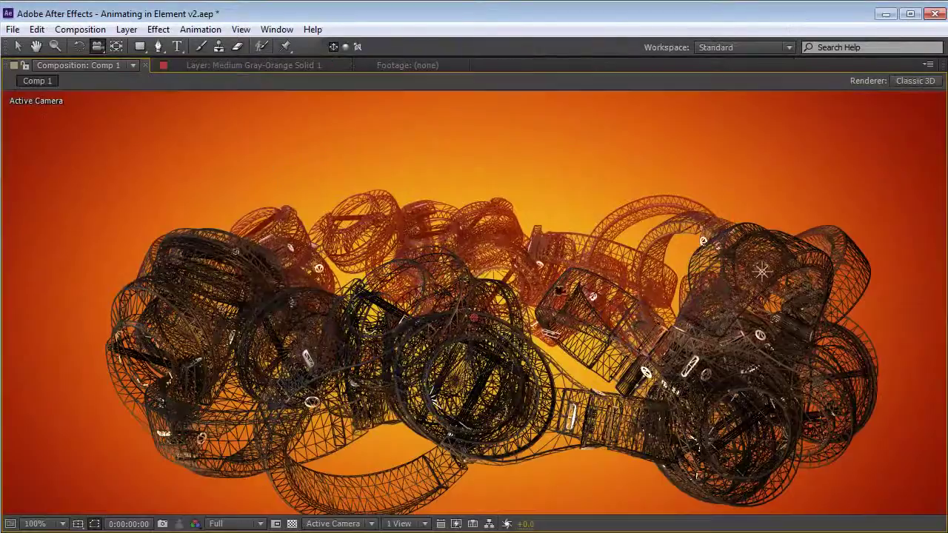
Step: Inspect the wireframe headphone ring in an enlarged view while orbiting and moving the camera
key("grave")
mouse_move(543, 314)
left_mouse_down()
mouse_move(525, 363)
mouse_move(540, 314)
left_mouse_up()
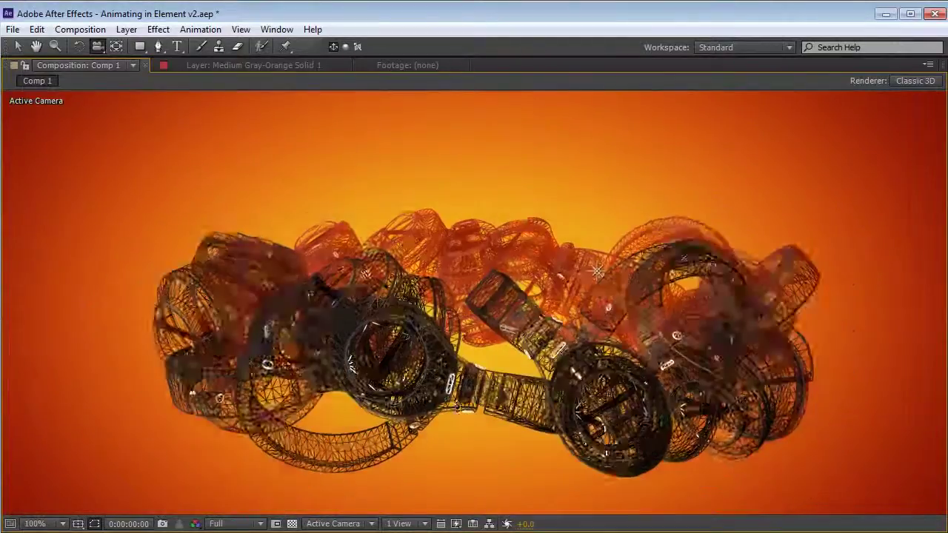
left_click_drag(457, 406, 495, 254)
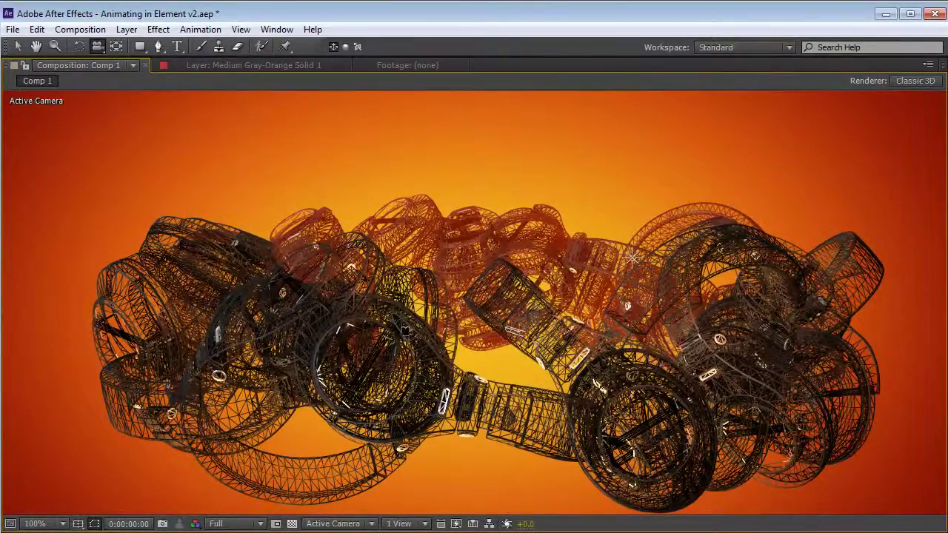
key("space")
left_click_drag(406, 330, 398, 298)
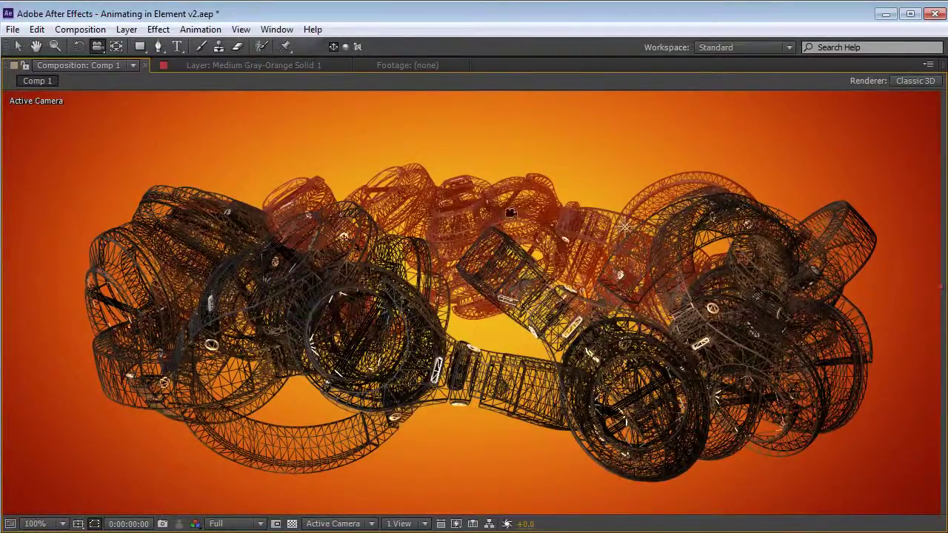
Step: Return to the regular layout and set the Element output Polygon Mode to Normal
key("grave")
left_click(194, 329)
left_click(194, 343)
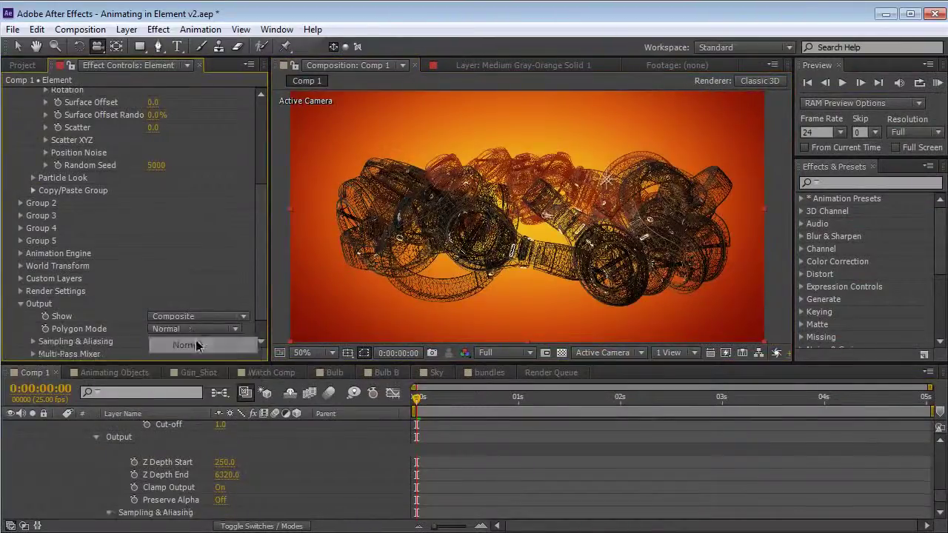
Step: Set Group 1's Replicator Shape to Sphere and collapse its Shape Options
scroll(251, 258, "up", 5)
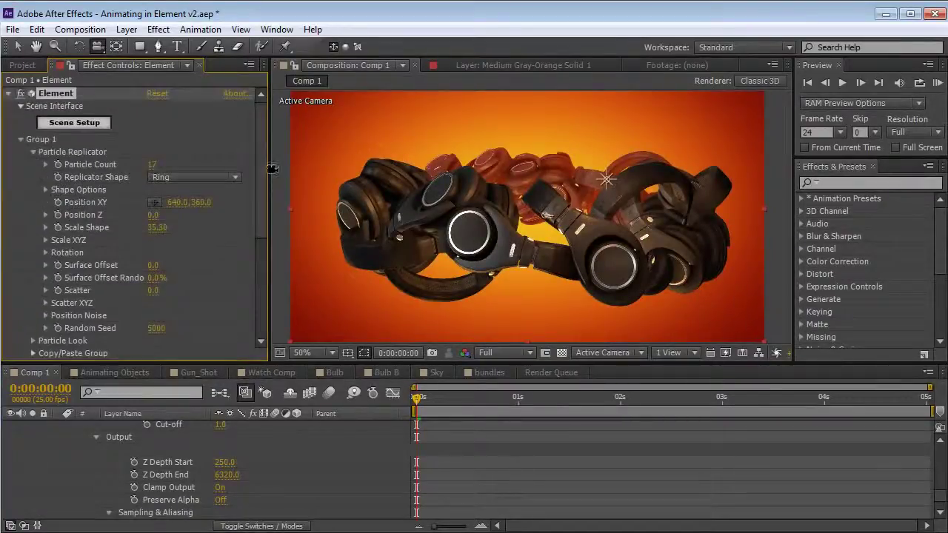
left_click(171, 178)
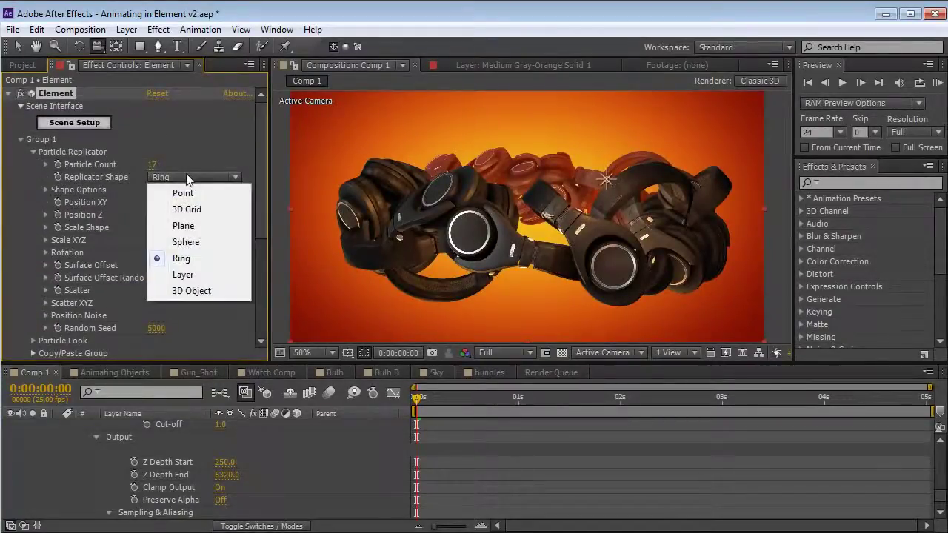
left_click(194, 242)
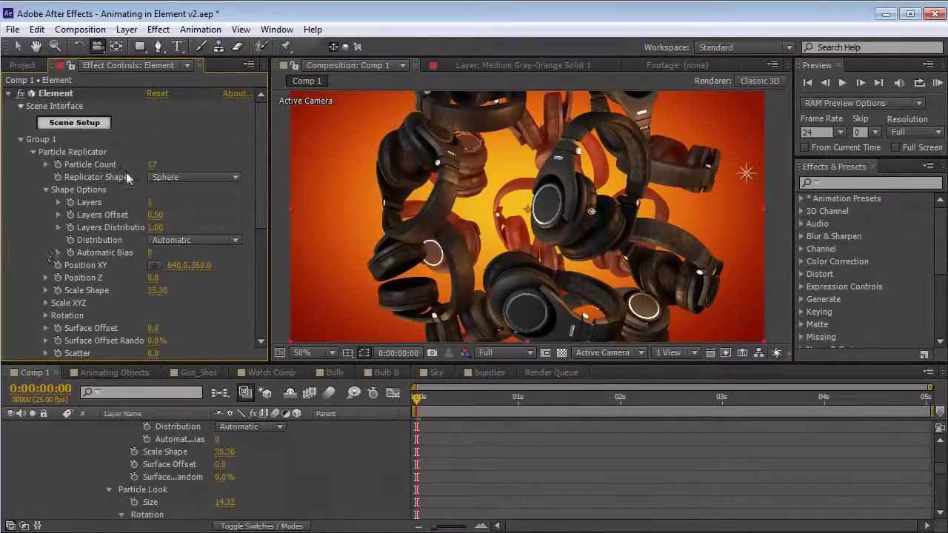
left_click(46, 190)
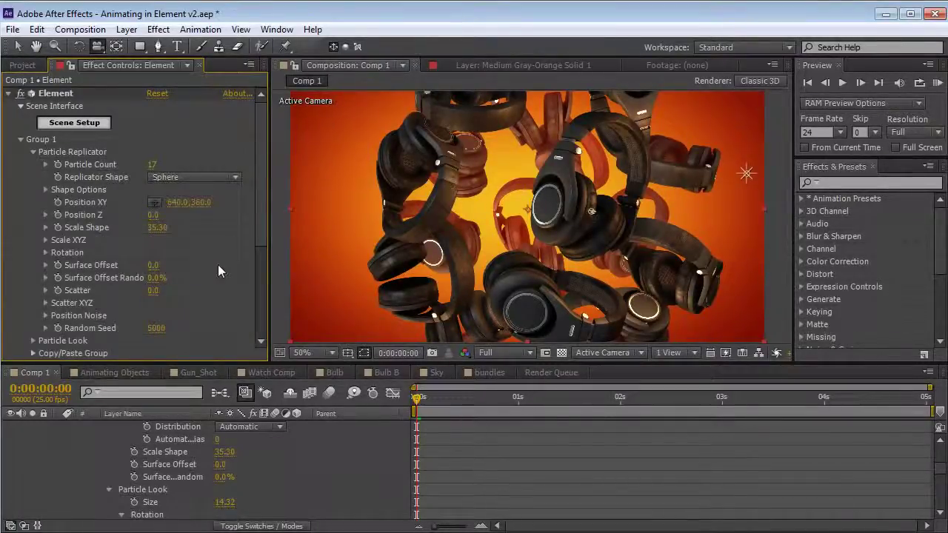
Step: Animate Group 1's Scale Shape from 0 at the first frame to 35.30 at 0:00:01:17 and preview the motion
left_click(58, 227)
left_click_drag(459, 400, 589, 409)
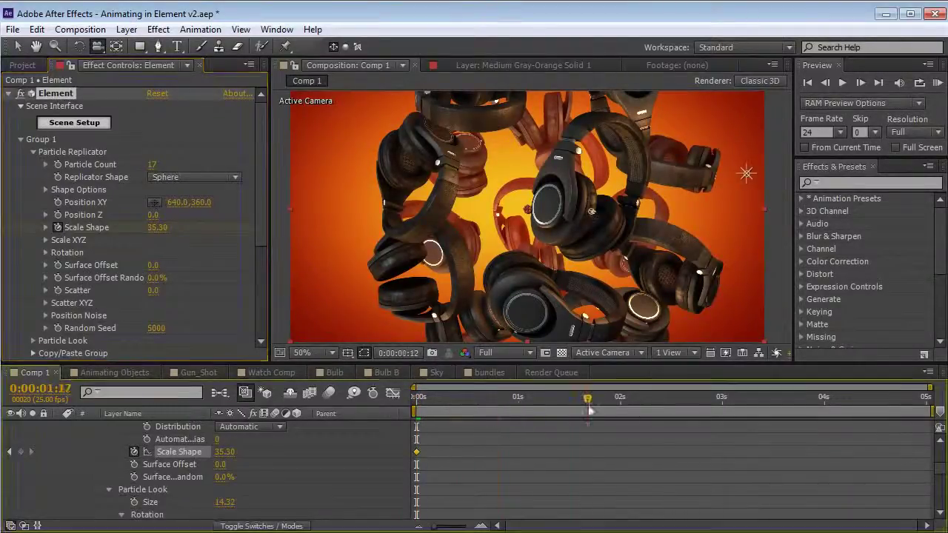
left_click_drag(416, 452, 587, 451)
left_click_drag(519, 397, 374, 417)
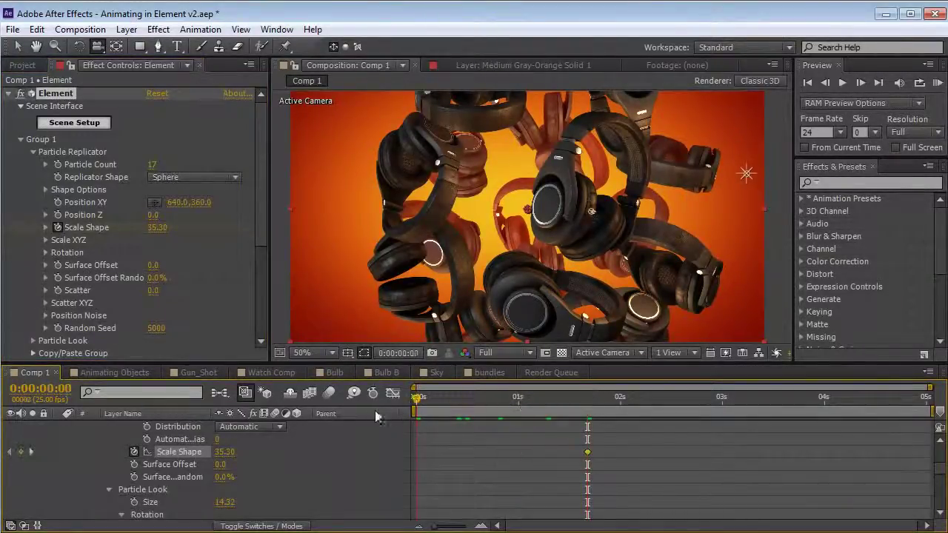
left_click(160, 228)
type("0")
key("Return")
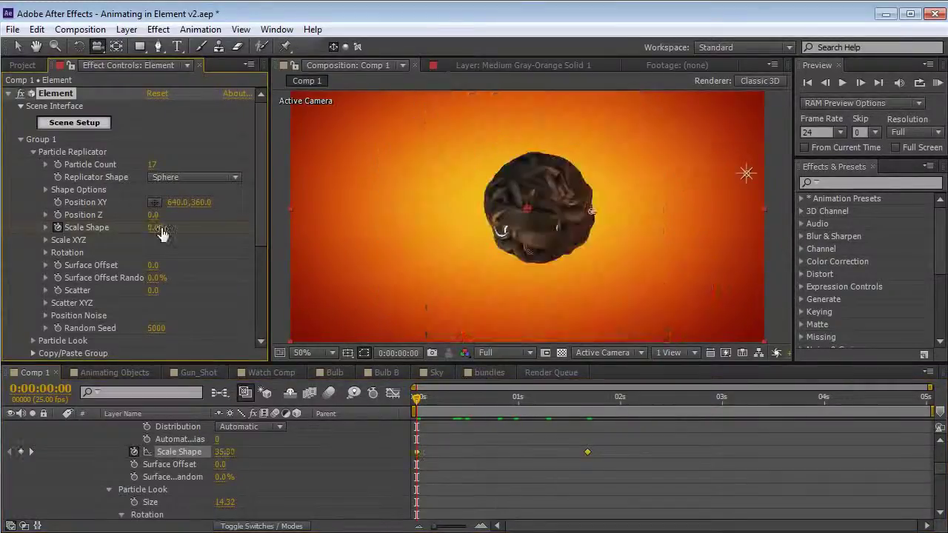
key("space")
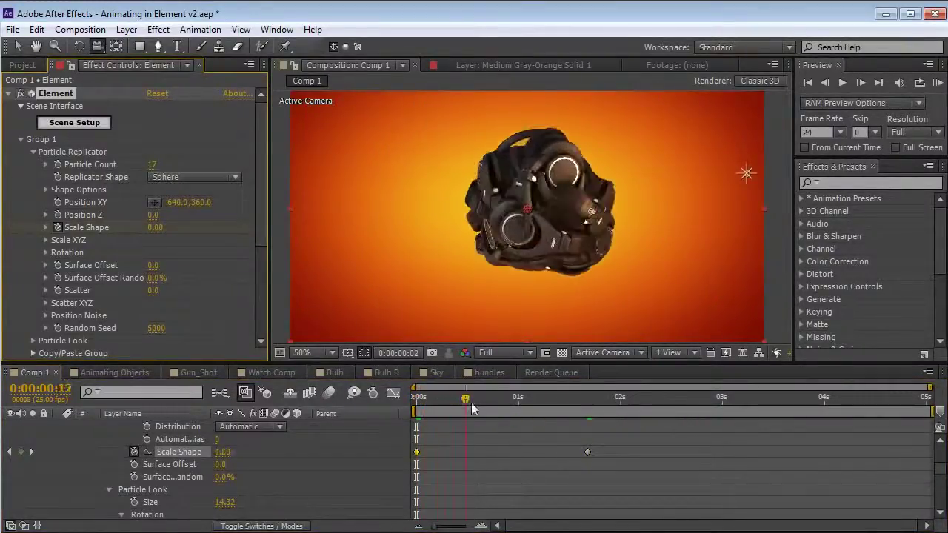
left_click_drag(496, 415, 562, 403)
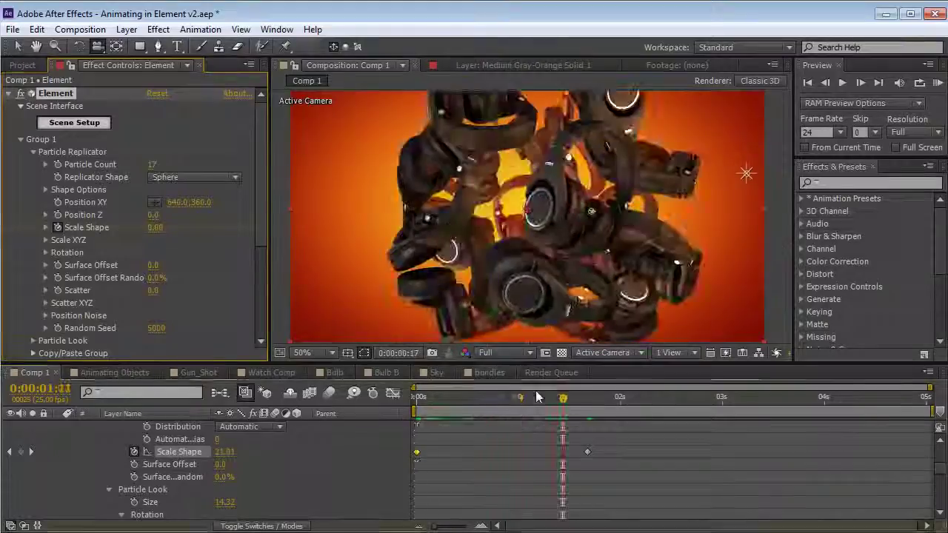
Step: Animate the Particle Look's Rotation Random from 0° at the first frame to 171° at 0:00:01:17
left_click_drag(260, 201, 262, 204)
scroll(261, 202, "down", 3)
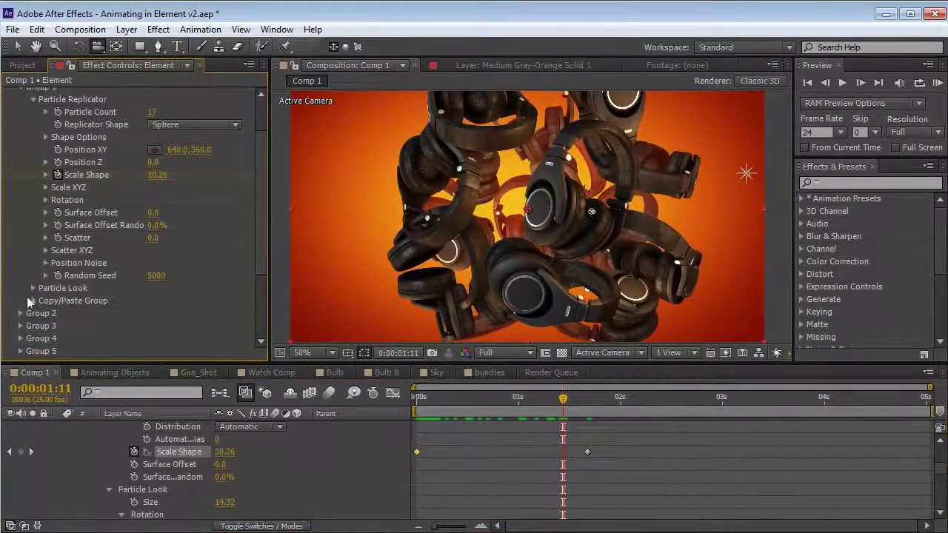
left_click(30, 287)
scroll(31, 287, "down", 6)
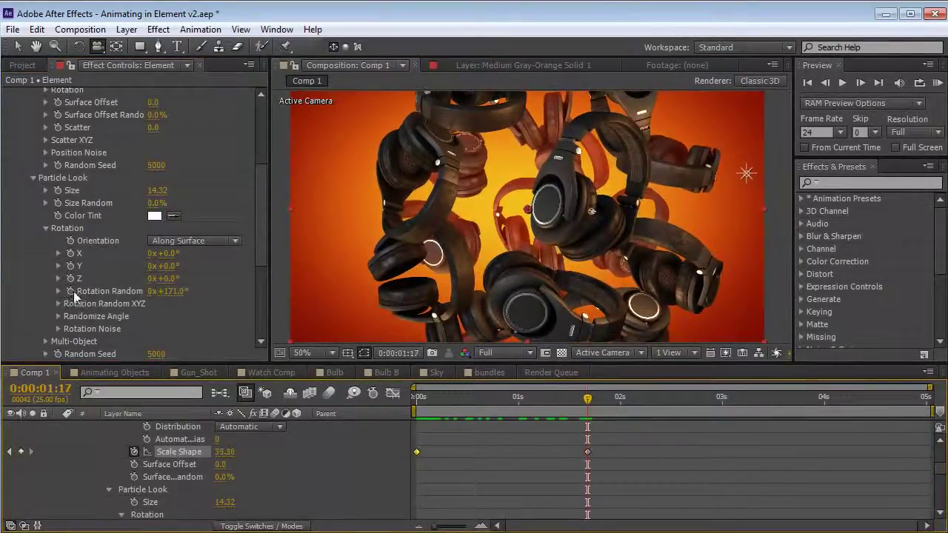
left_click_drag(437, 400, 413, 405)
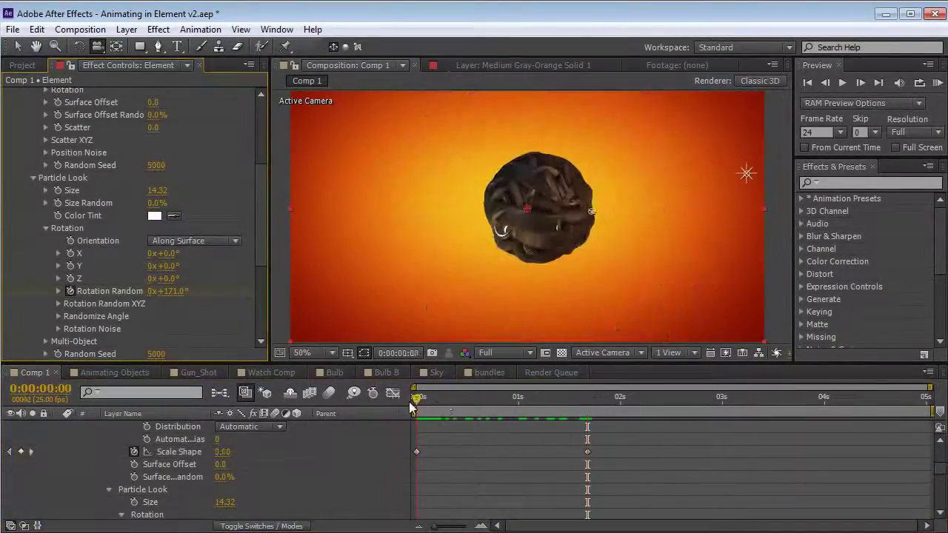
left_click(172, 292)
type("0")
key("Return")
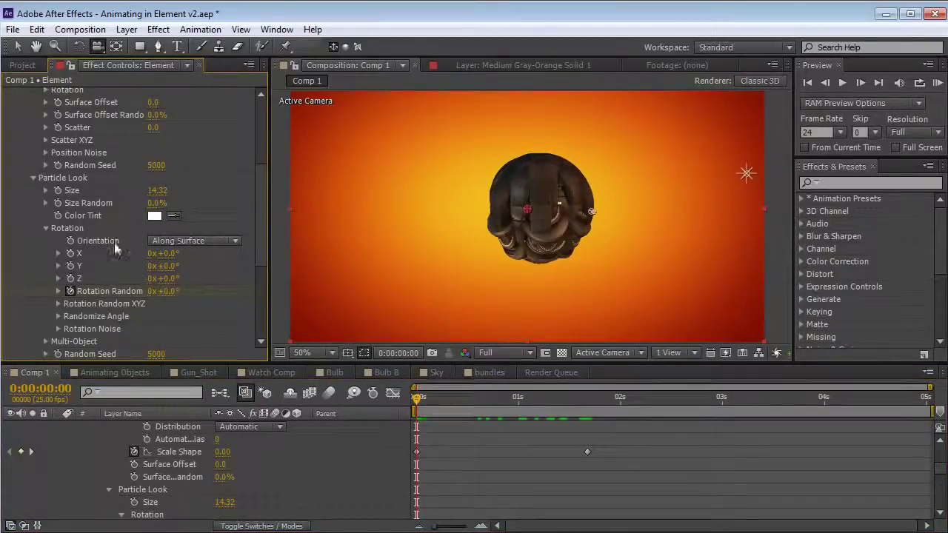
Step: Set the particle rotation Orientation to Fixed and preview the exploding headphones animation
left_click(219, 242)
left_click(185, 289)
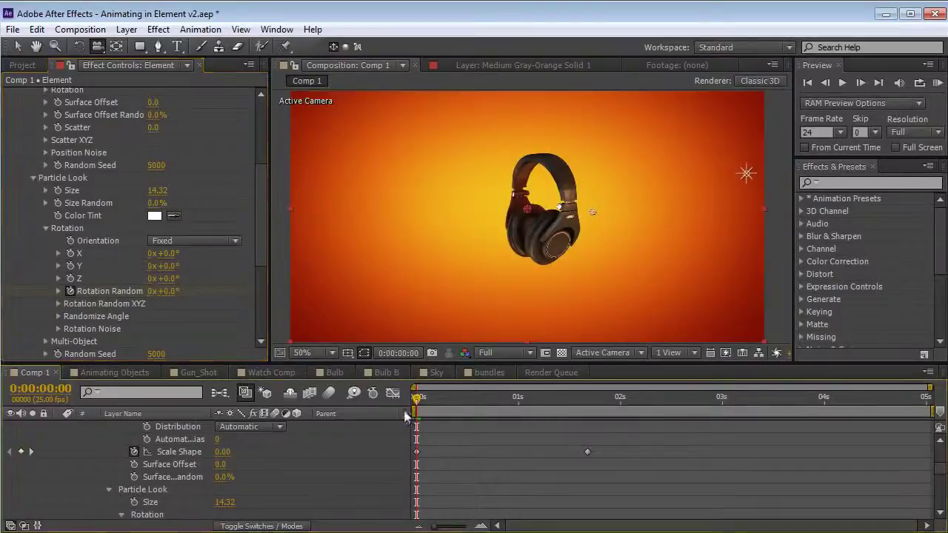
scroll(456, 474, "up", 3)
scroll(456, 475, "down", 3)
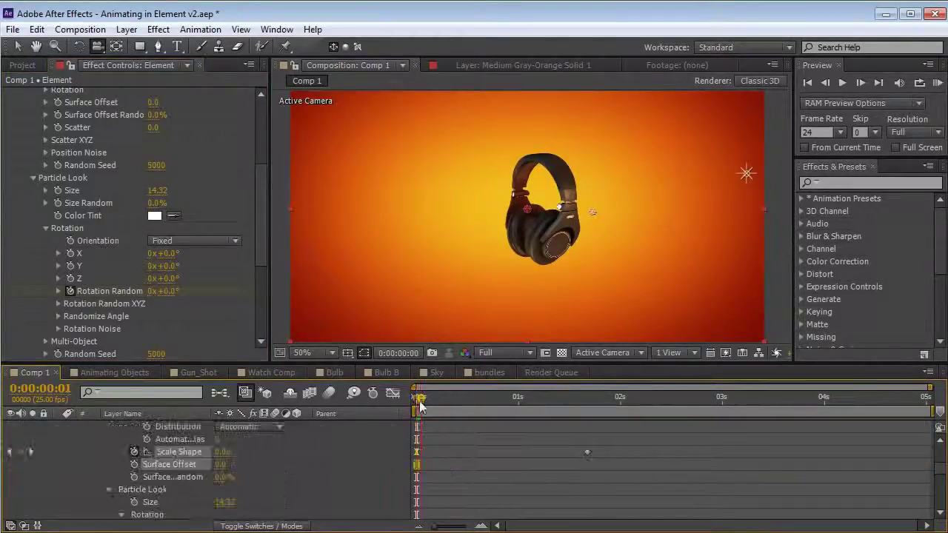
left_click_drag(418, 397, 549, 437)
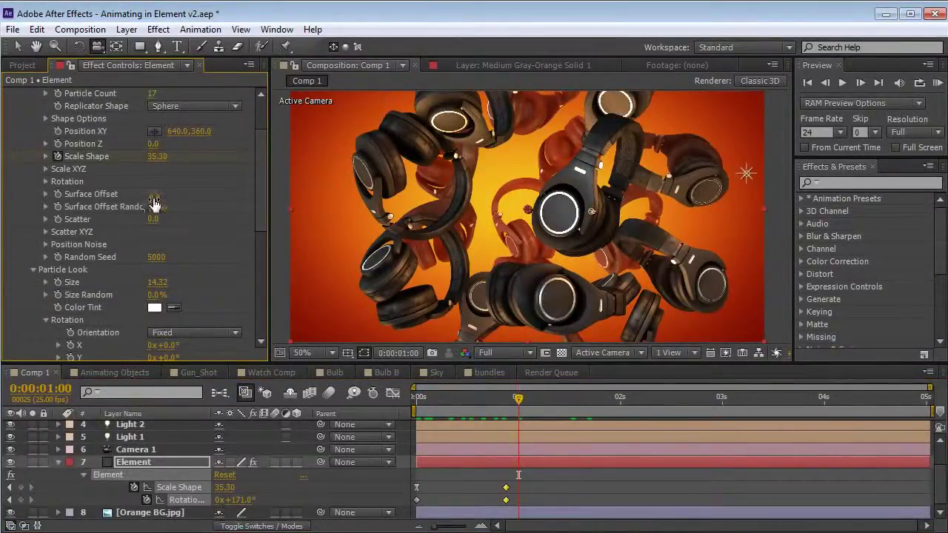
Step: Try a Scatter of 11.0 on Group 1's particle replicator and undo it
mouse_move(153, 221)
left_mouse_down()
mouse_move(249, 220)
mouse_move(157, 220)
left_mouse_up()
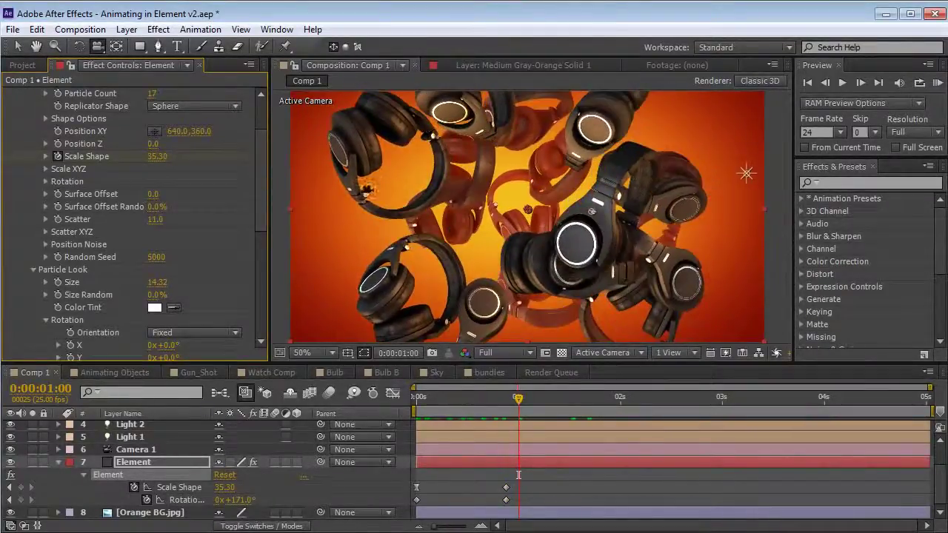
key("ctrl+z")
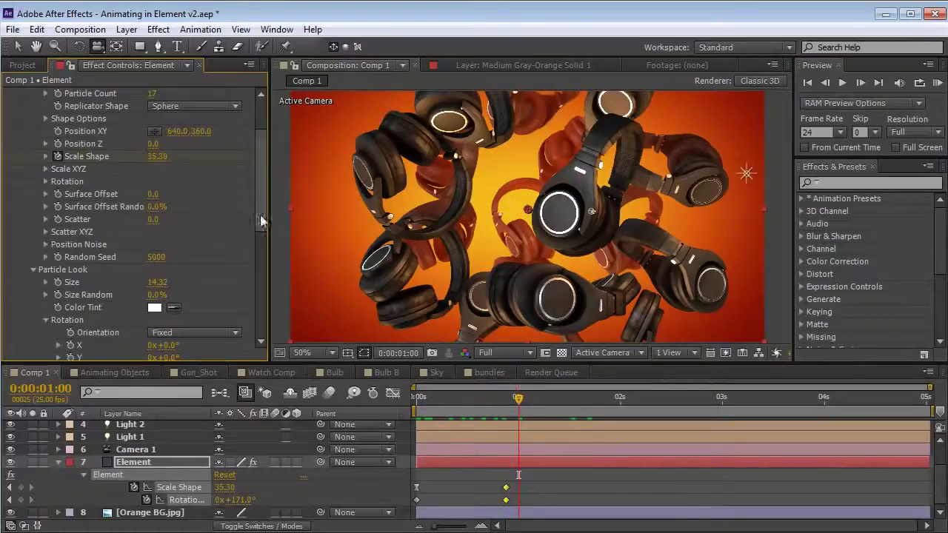
left_click_drag(262, 214, 263, 172)
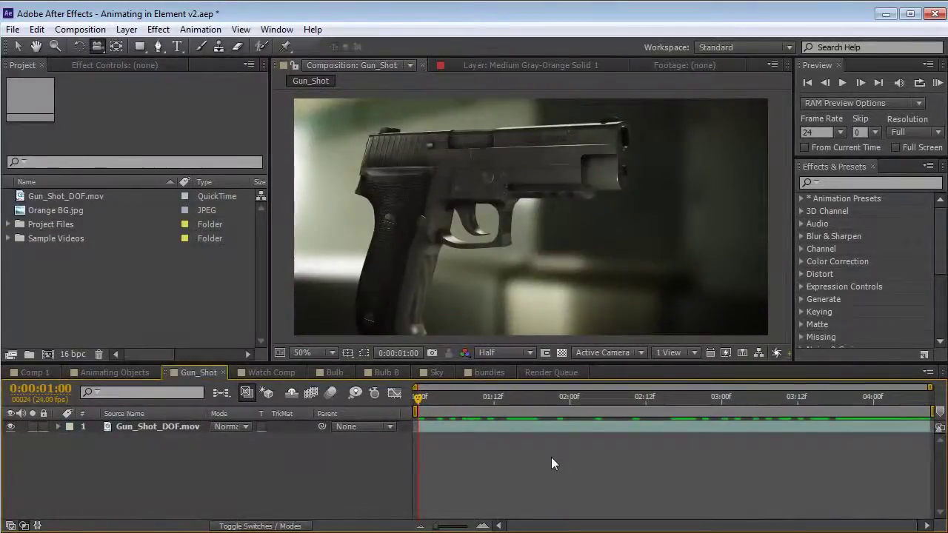
Step: Play a preview of the Gun_Shot composition and return to its start
key("KP_0")
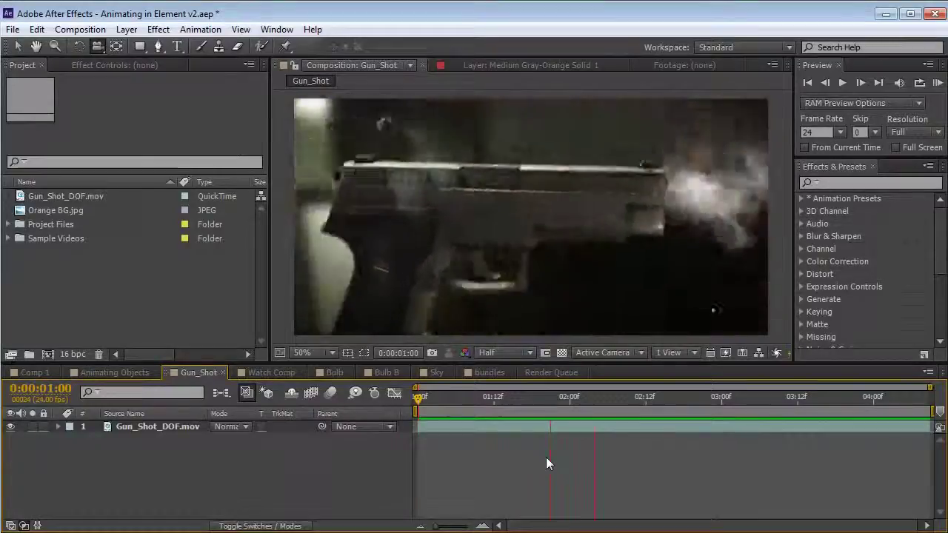
left_click_drag(449, 393, 406, 423)
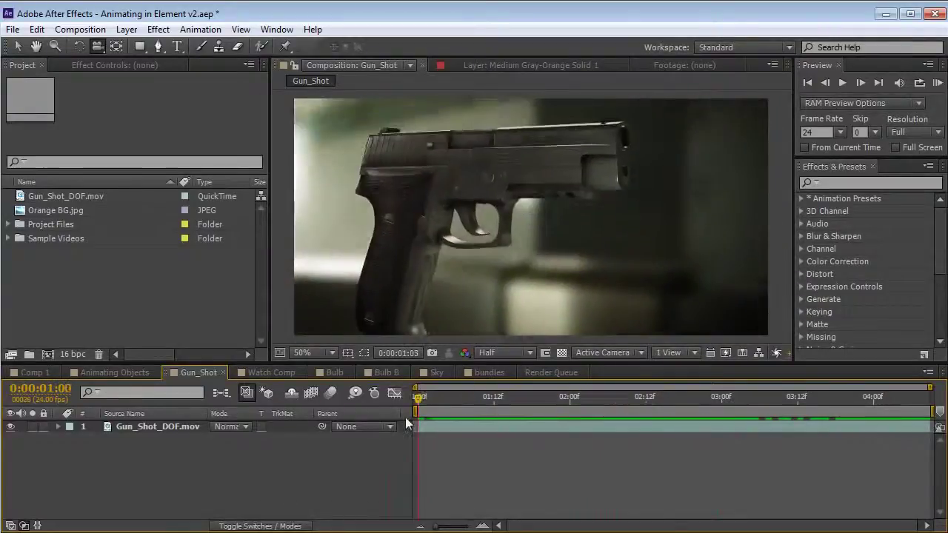
Step: Open the Animating Objects composition and orbit the camera around the handgun, undoing the first orbit
left_click(114, 372)
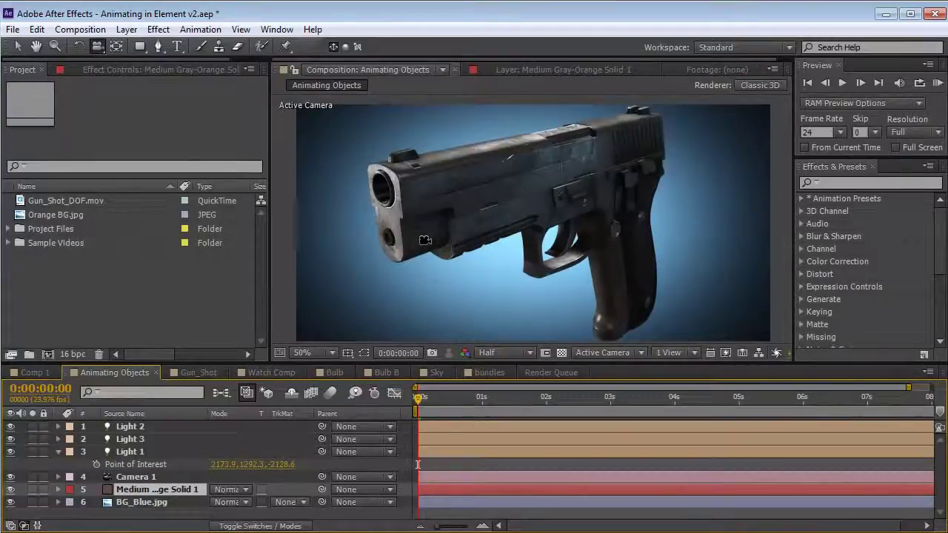
left_click_drag(425, 240, 491, 273)
key("ctrl+z")
left_click_drag(560, 204, 525, 210)
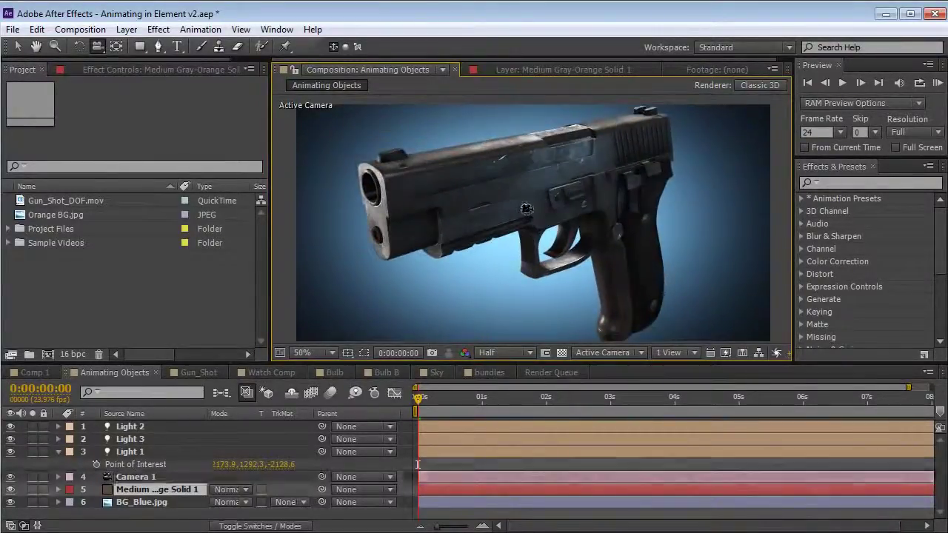
Step: Open Scene Setup from the gray-orange solid's Element effect, select the 45mm_handgun_Body model and inspect it from several angles
key("F3")
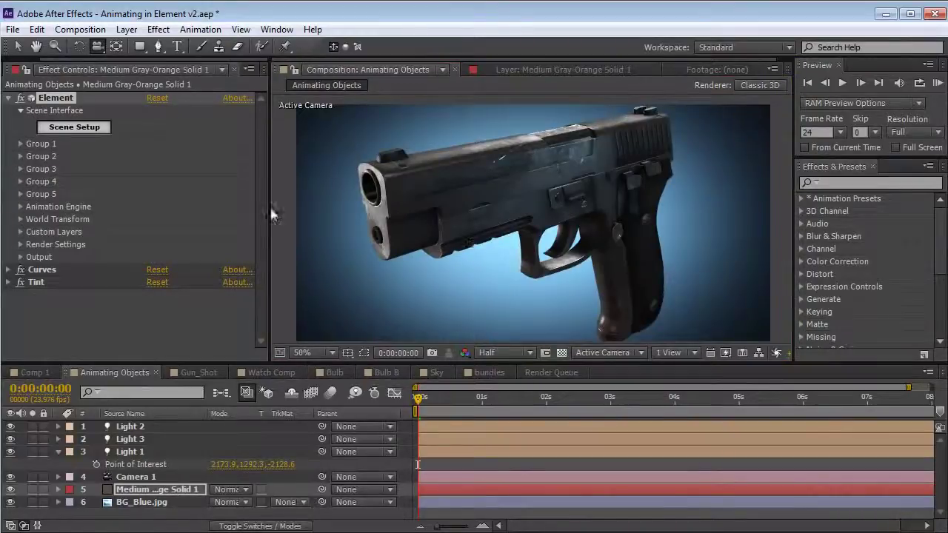
left_click(75, 130)
left_click_drag(261, 231, 334, 233)
left_click(785, 120)
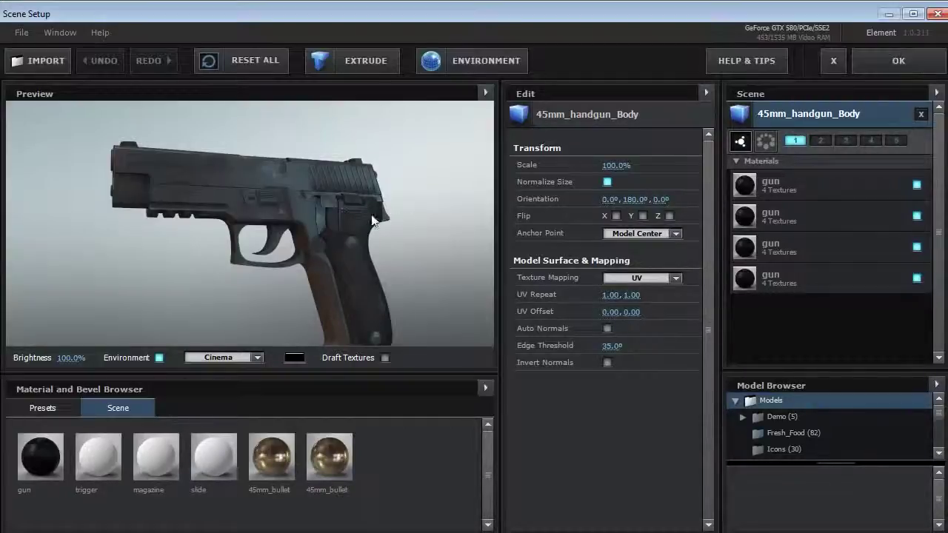
left_click_drag(373, 221, 308, 246)
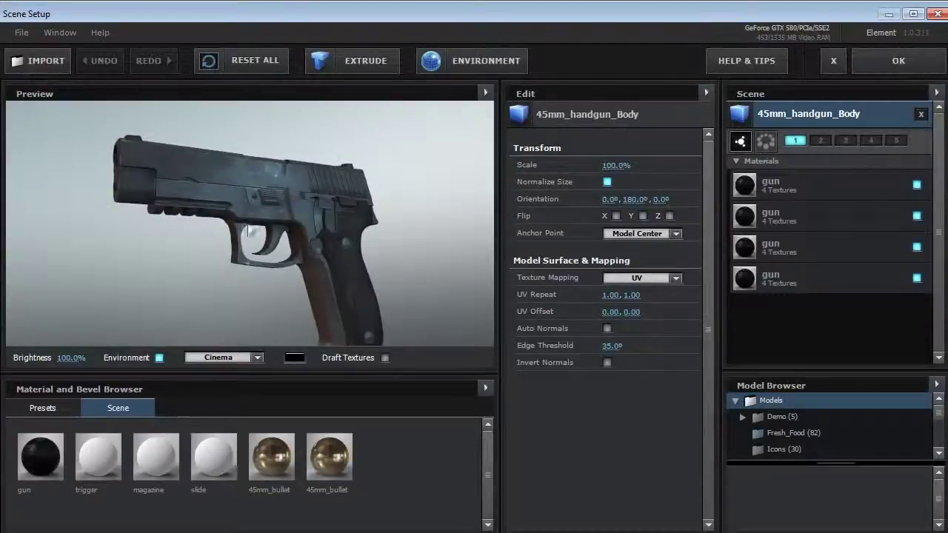
left_click_drag(250, 230, 239, 226)
left_click_drag(149, 163, 190, 220)
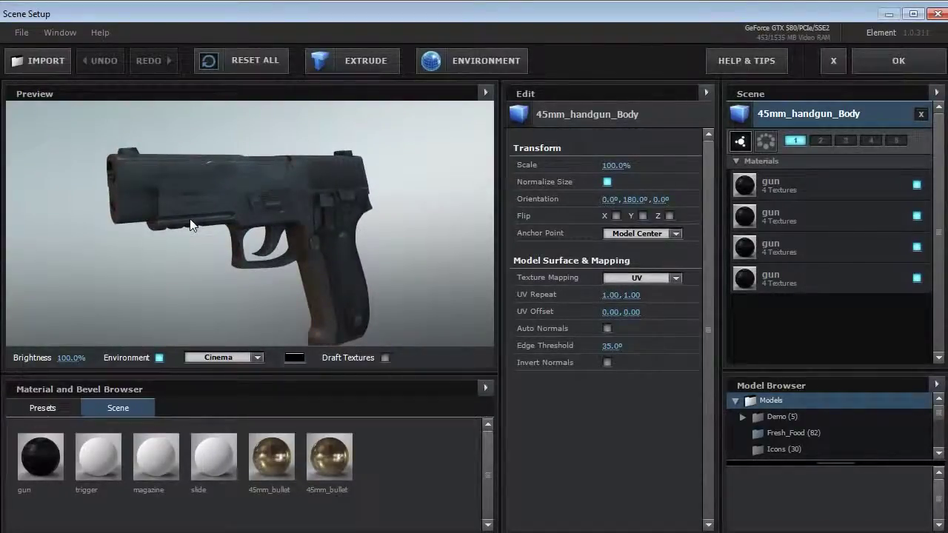
Step: Disable the fourth gun material of 45mm_handgun_Body and examine the exposed barrel up close
left_click(916, 277)
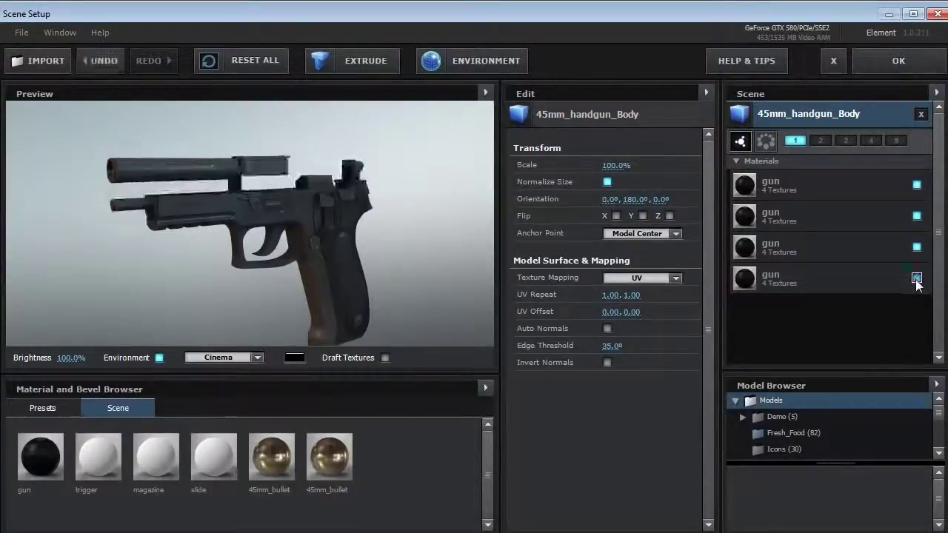
left_click_drag(315, 193, 324, 224)
scroll(248, 224, "up", 3)
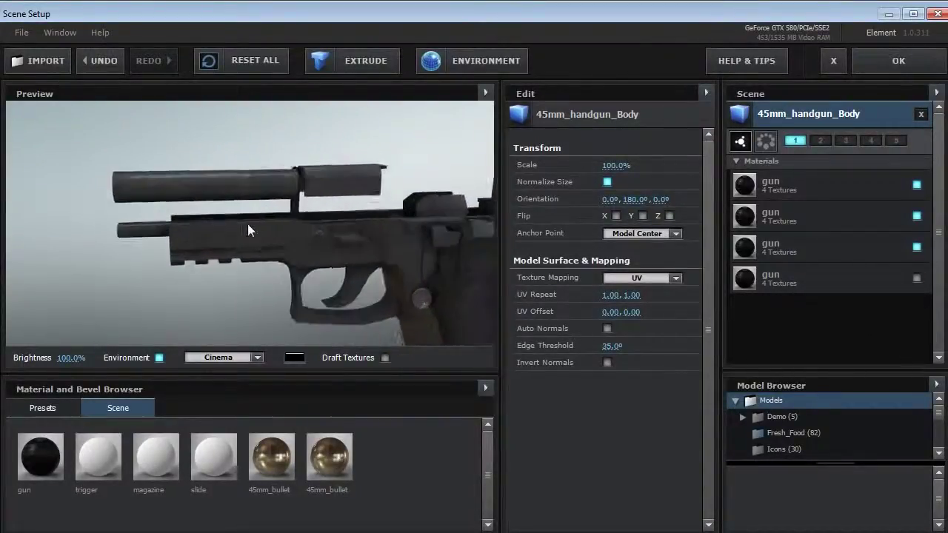
Step: Examine the handgun without its slide from several angles and re-enable the fourth gun material
left_click_drag(247, 231, 288, 241)
left_click_drag(365, 257, 383, 178)
left_click_drag(263, 204, 250, 217)
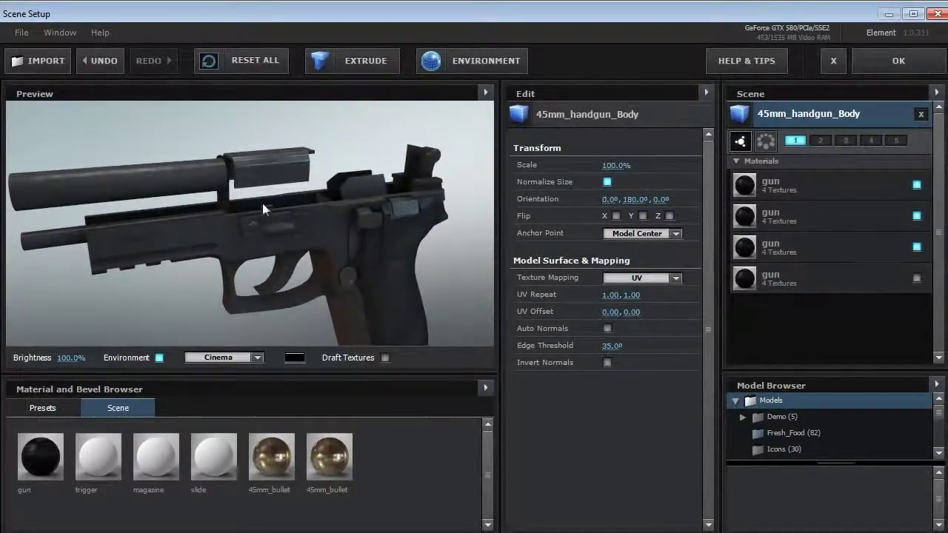
left_click_drag(262, 202, 326, 212)
left_click(916, 277)
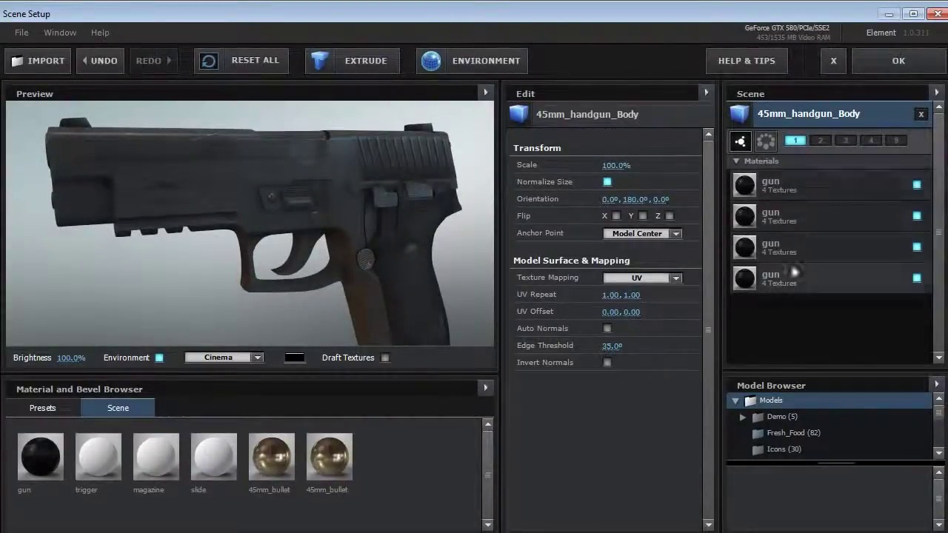
Step: Try the Gold_Basic material preset on the trigger's gun material, undo it and inspect the handgun
left_click(41, 407)
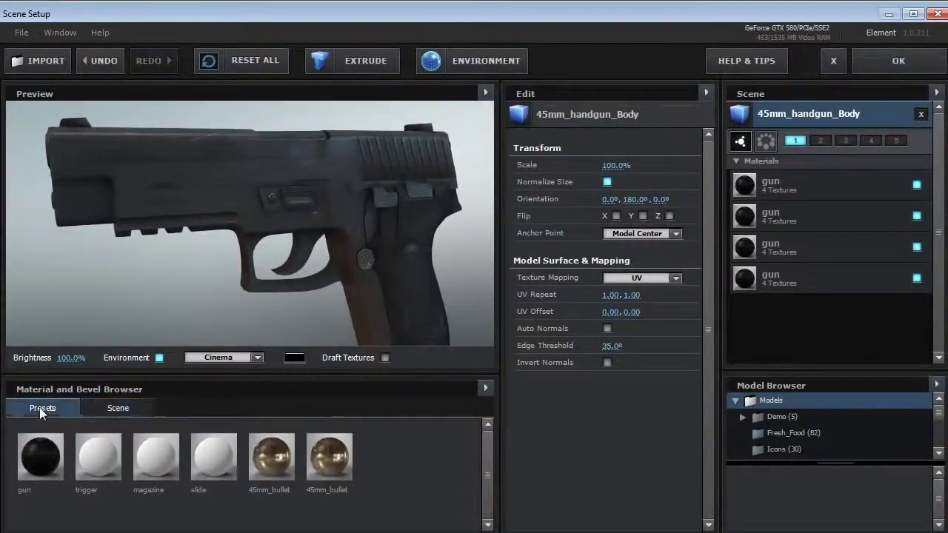
left_click_drag(487, 444, 486, 458)
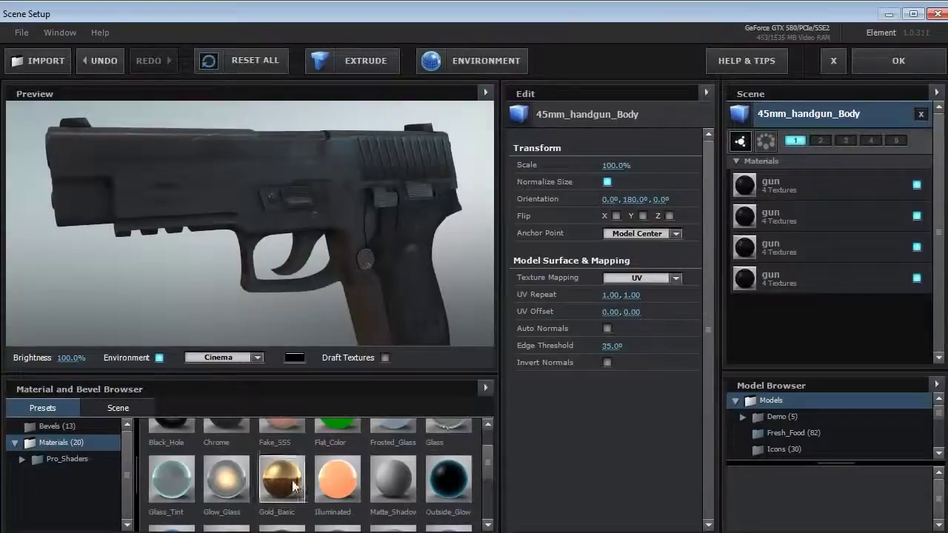
left_click_drag(281, 480, 788, 216)
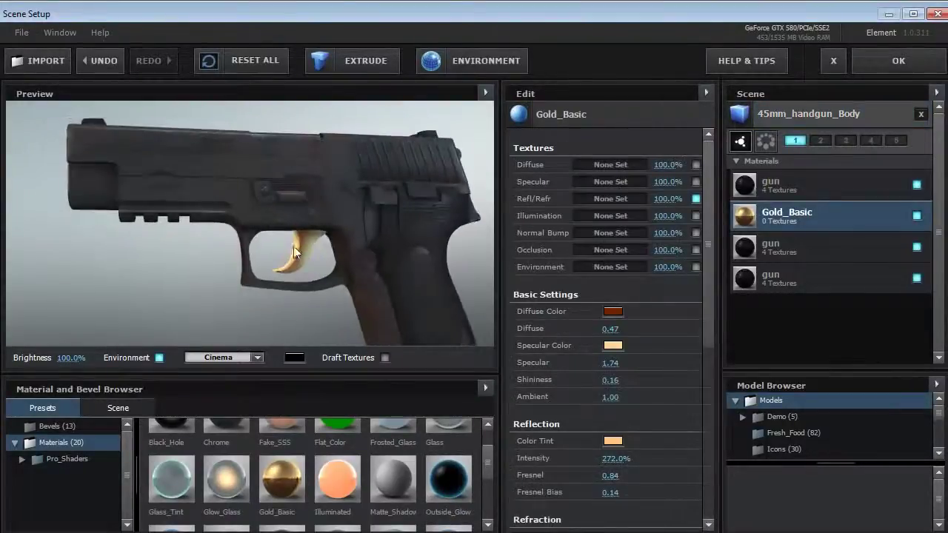
left_click_drag(702, 278, 789, 277)
left_click_drag(182, 203, 190, 234)
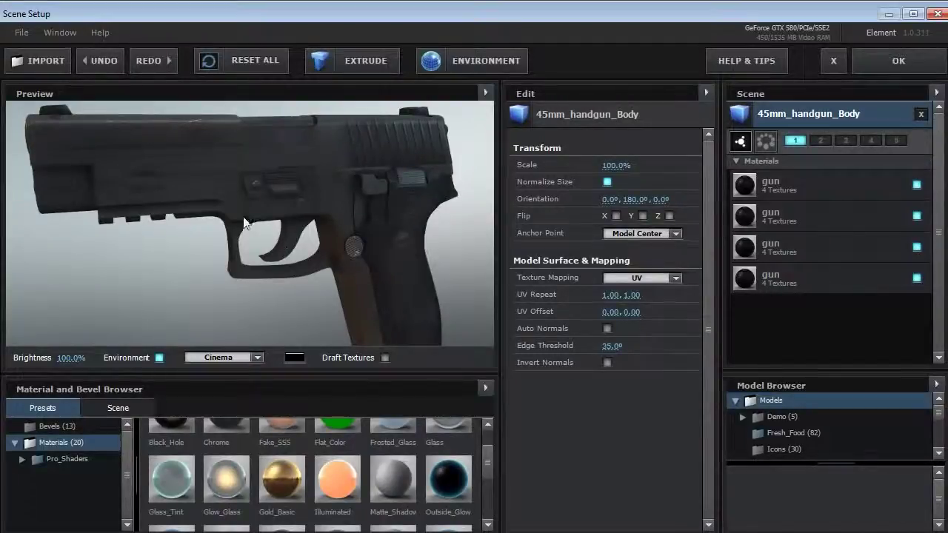
left_click_drag(249, 222, 242, 251)
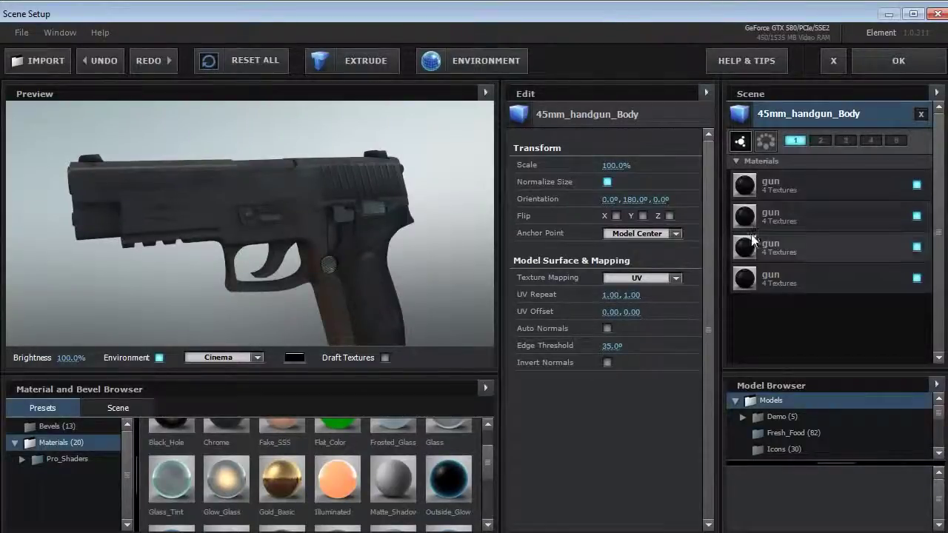
Step: Disable the fourth gun material of 45mm_handgun_Body and duplicate the model
left_click(917, 277)
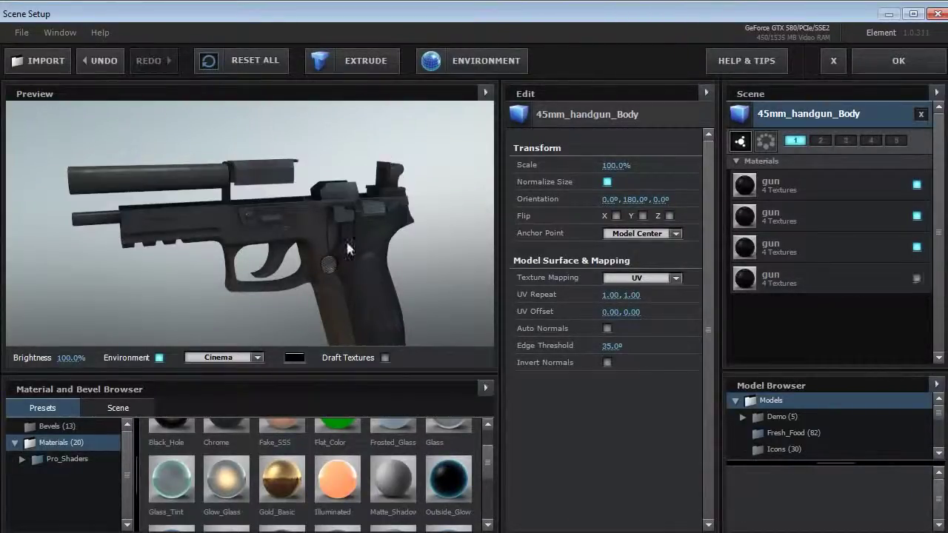
right_click(783, 115)
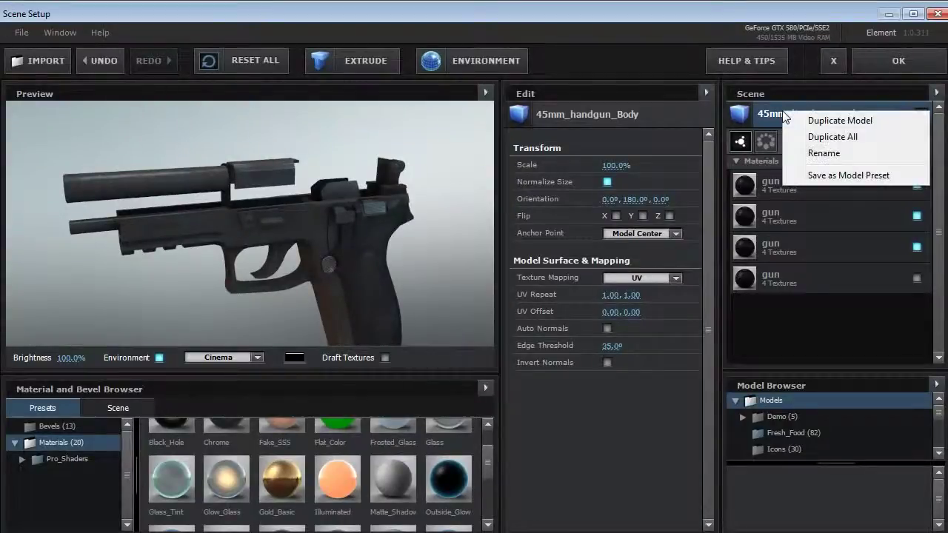
left_click(832, 121)
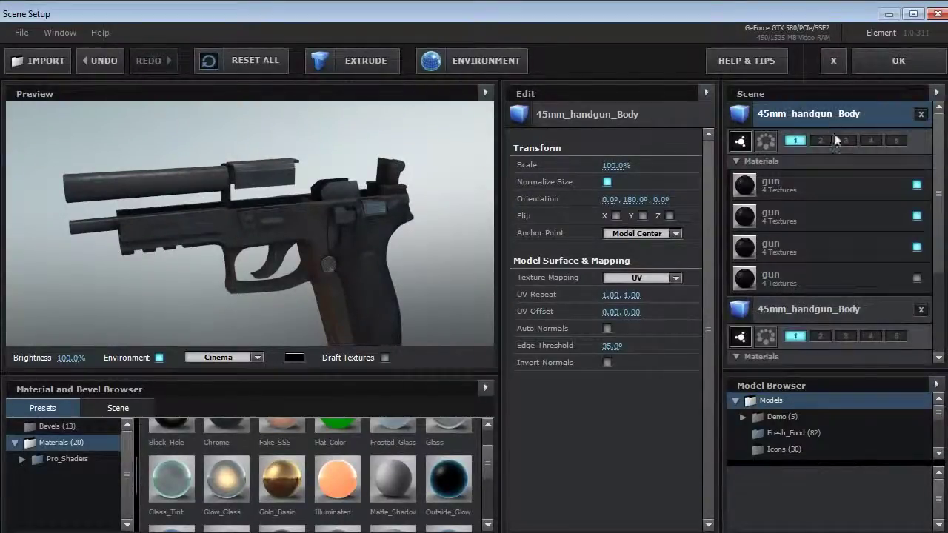
Step: Isolate the slide in the first 45mm_handgun_Body by disabling its first three gun materials and enabling the fourth
left_click(917, 184)
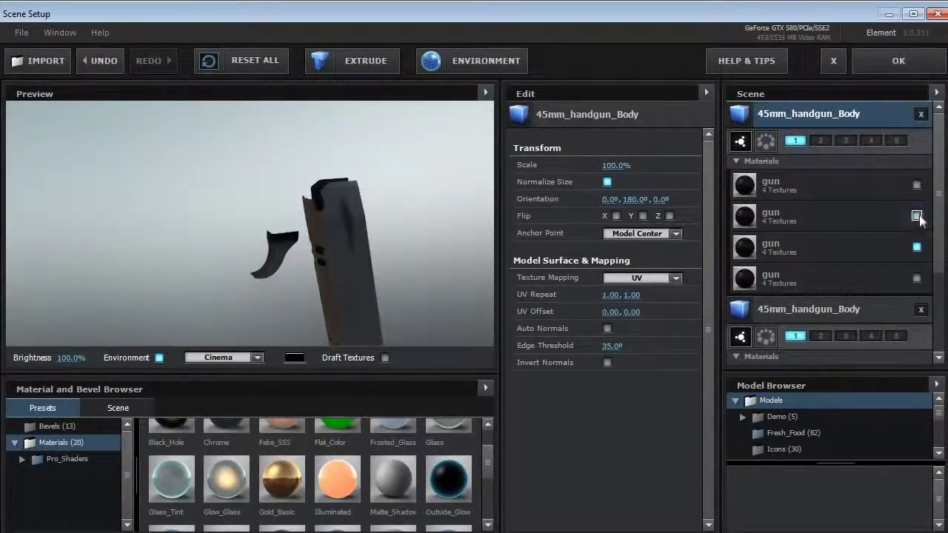
left_click(917, 215)
left_click(917, 246)
left_click(917, 279)
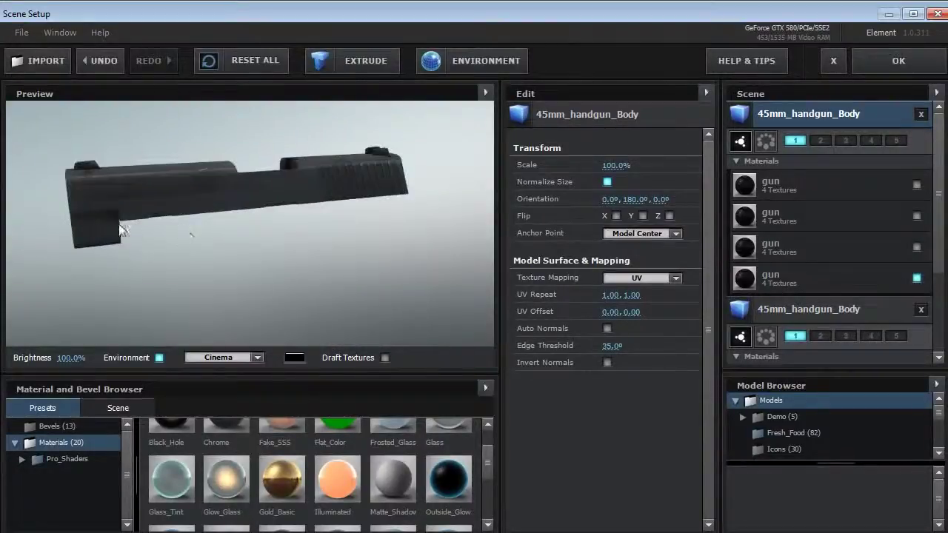
left_click_drag(121, 233, 177, 213)
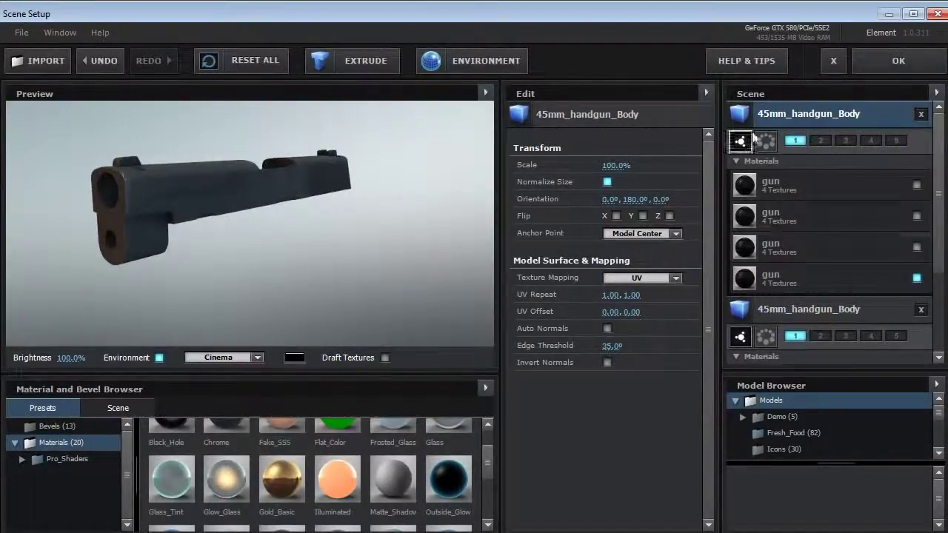
Step: Collapse the materials of both 45mm_handgun_Body models and compare the two models in the preview
left_click(735, 161)
left_click(736, 233)
left_click(779, 194)
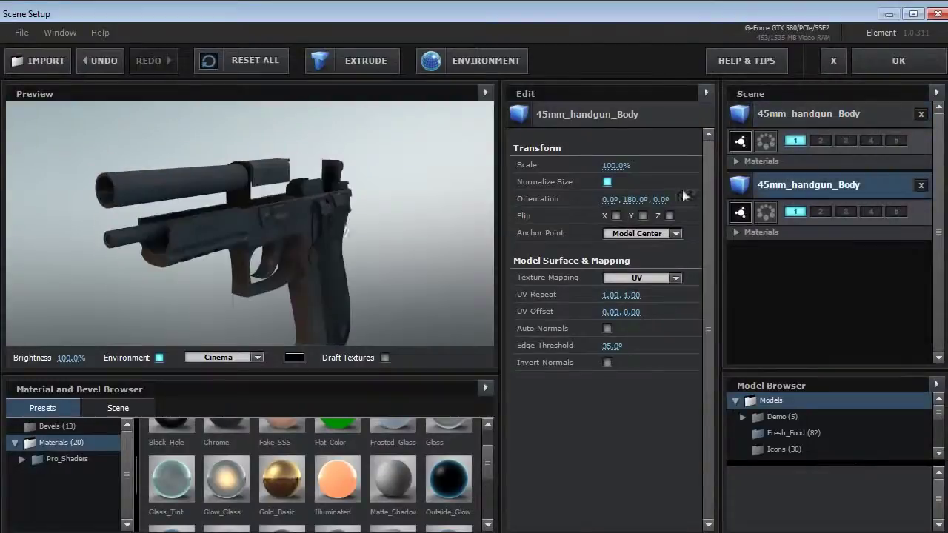
left_click_drag(295, 227, 267, 229)
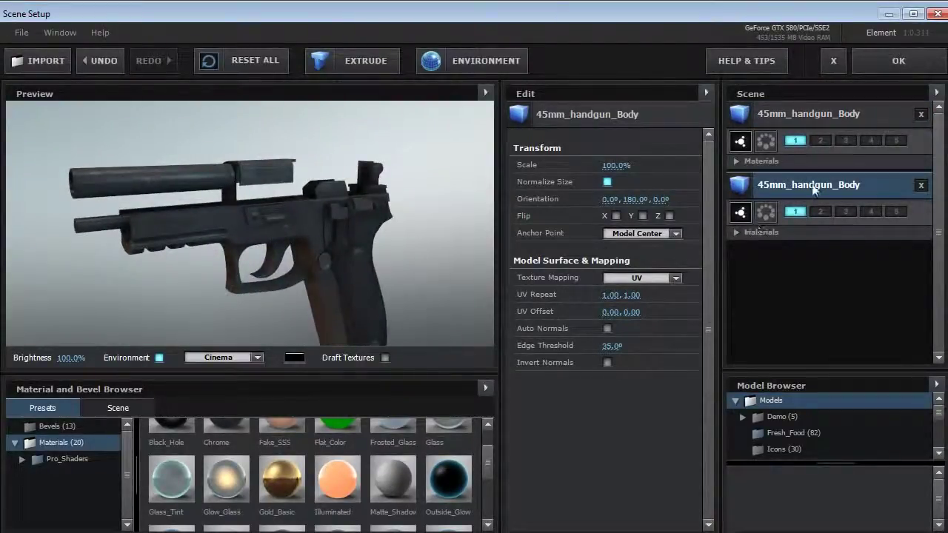
left_click(817, 117)
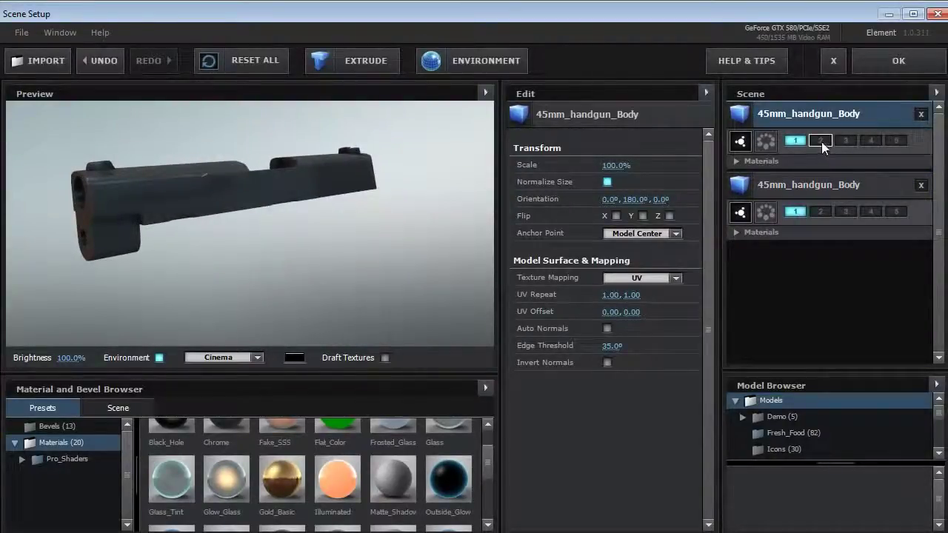
Step: Assign the slide-only 45mm_handgun_Body to group 2 instead of group 1 and accept the scene
left_click(820, 140)
left_click(795, 140)
left_click_drag(381, 221, 263, 220)
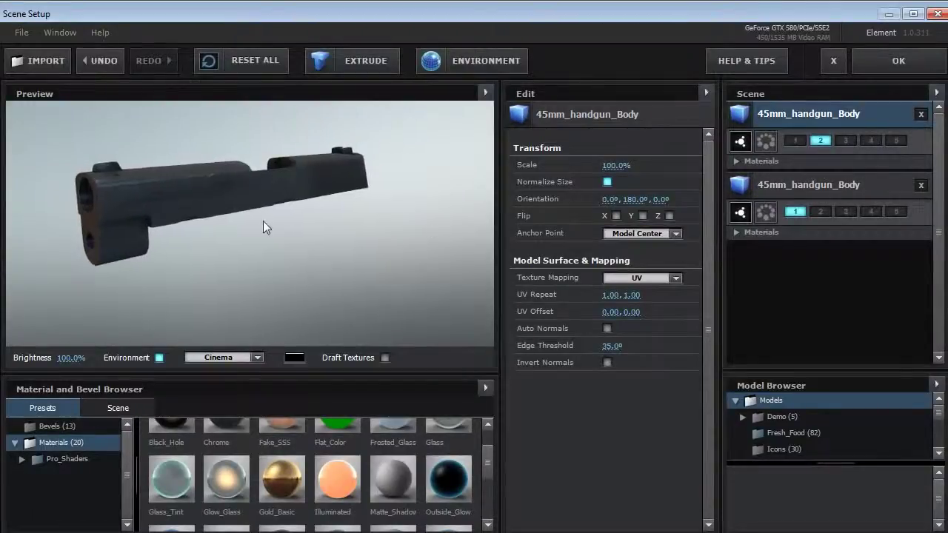
left_click(896, 61)
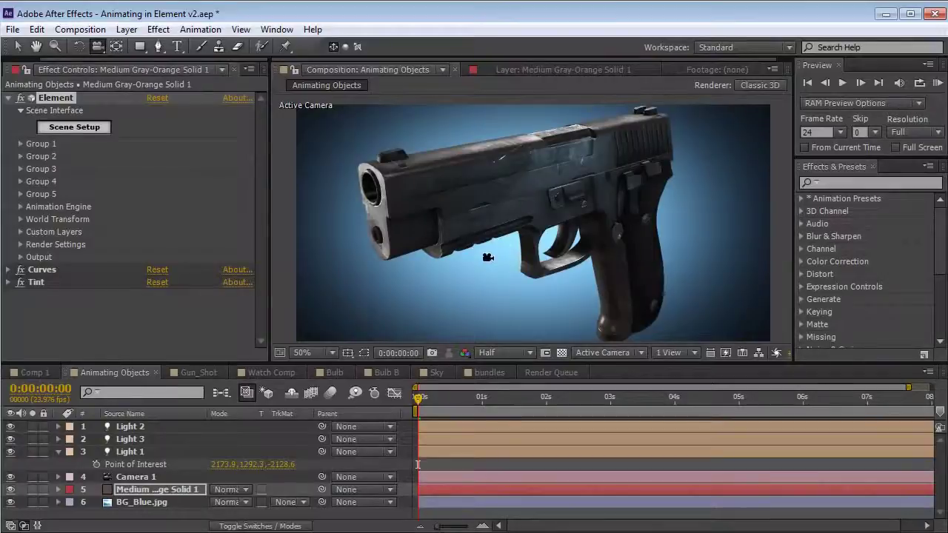
Step: Adjust the camera view of the handgun and expand the Particle Replicator settings of Group 2
mouse_move(488, 254)
left_mouse_down()
mouse_move(584, 225)
mouse_move(467, 238)
mouse_move(494, 250)
left_mouse_up()
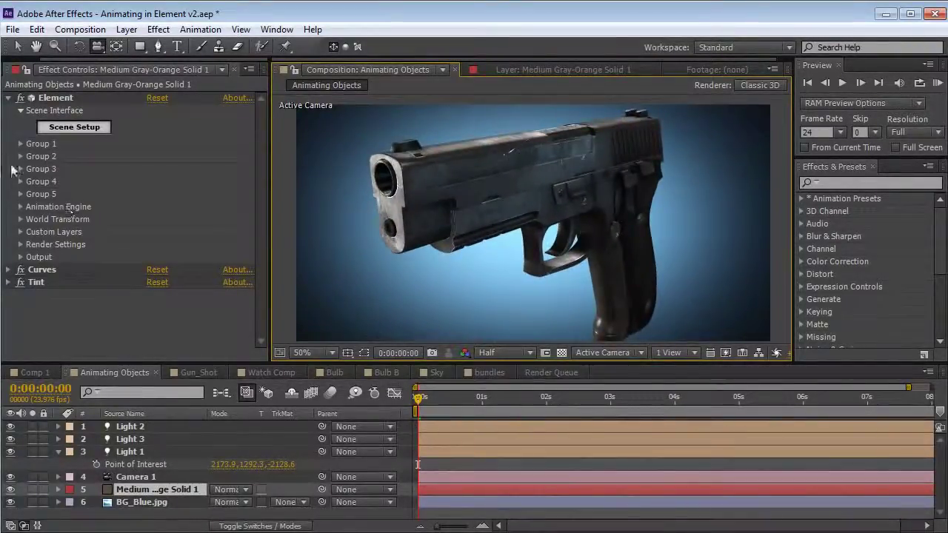
left_click(20, 156)
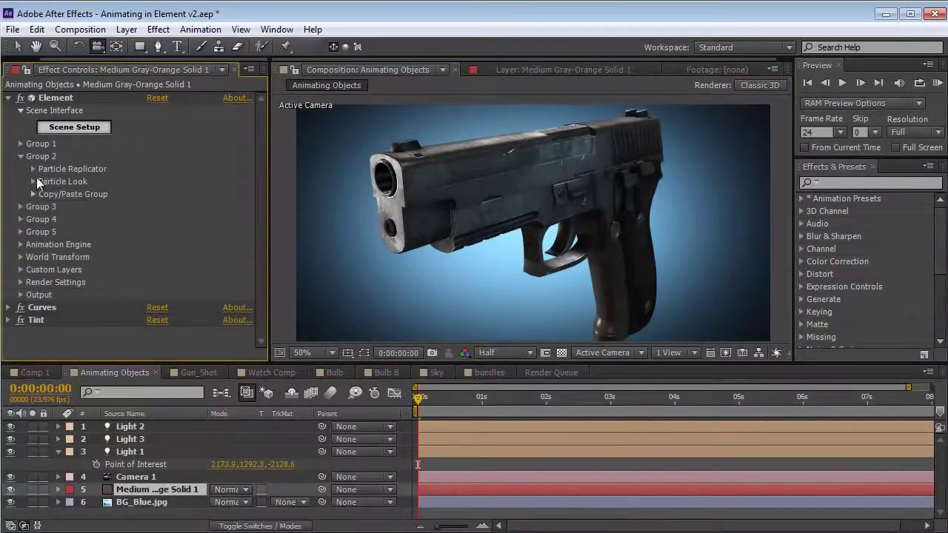
left_click(32, 169)
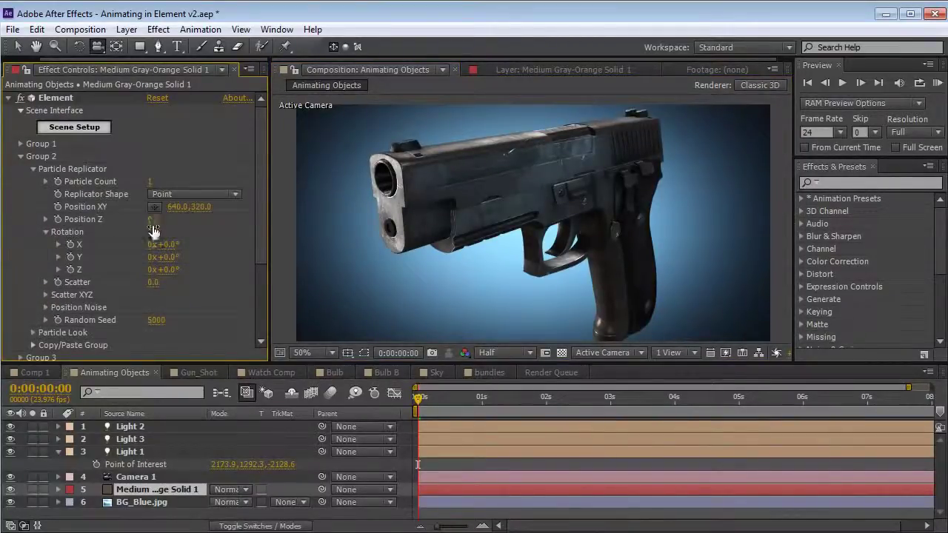
Step: Try moving the slide back and forth with Group 2's Position Z, up to 30, and undo the change
left_click_drag(152, 220, 152, 220)
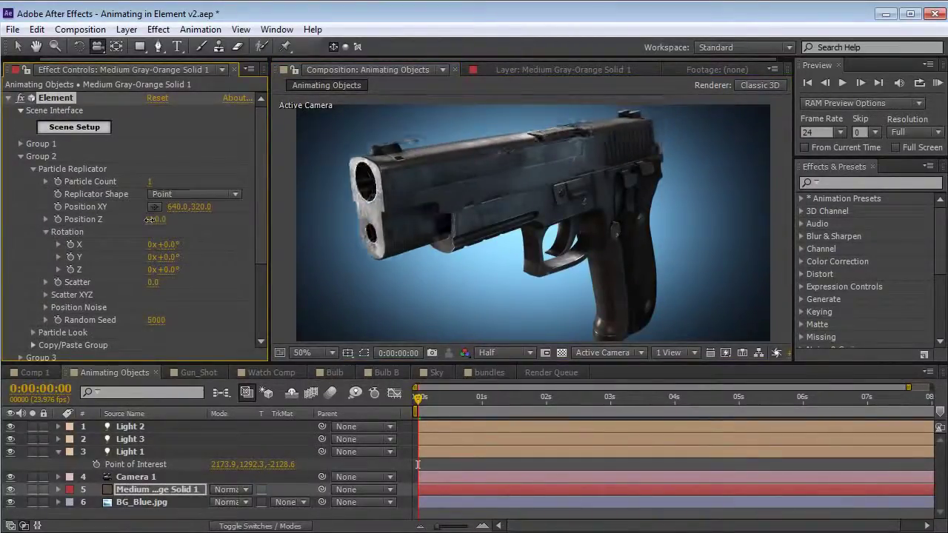
left_click_drag(150, 220, 153, 227)
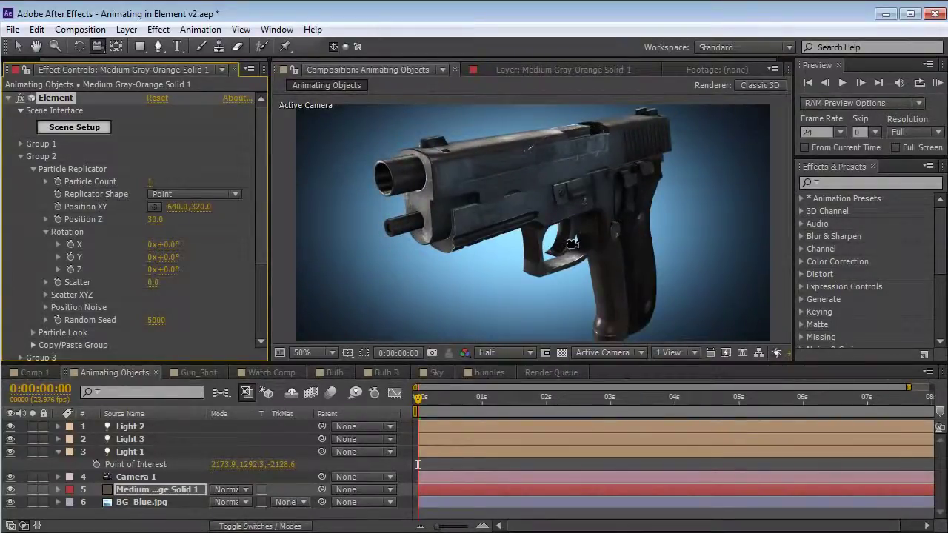
key("ctrl+z")
Step: Keyframe Group 2's Position Z at 0 on the first frame and at 60 at 0:00:01:01
left_click(58, 219)
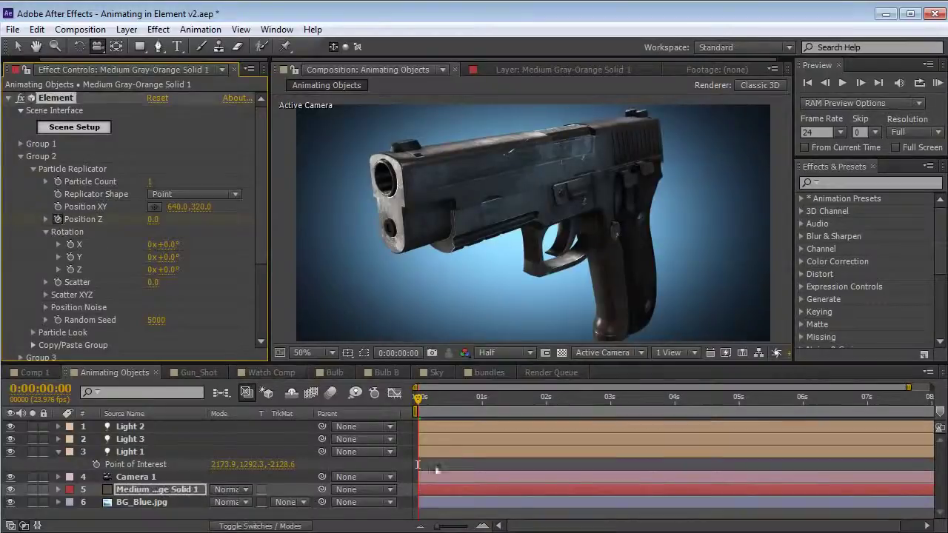
left_click_drag(420, 399, 485, 401)
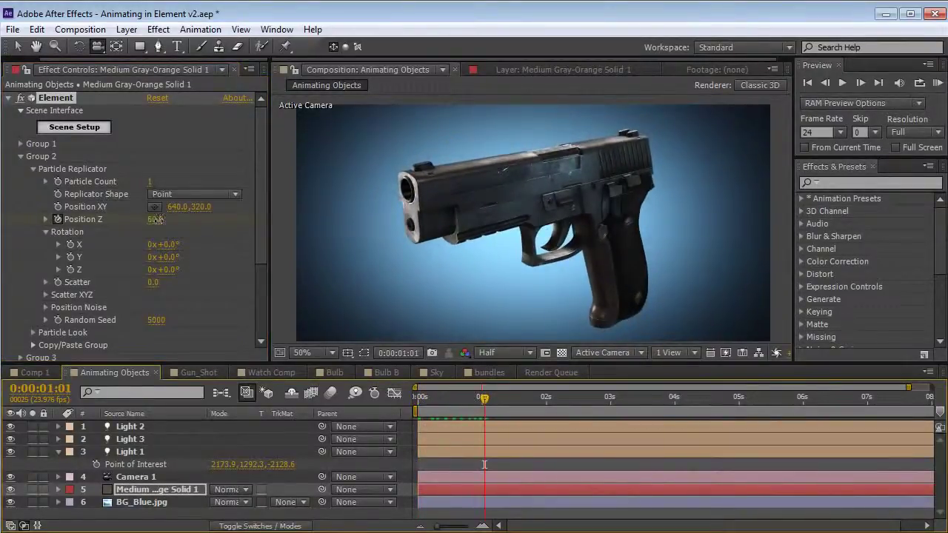
left_click_drag(148, 220, 170, 221)
Step: Reveal the Position Z keyframes, add a third at 0:00:01:16, move the middle one earlier and scrub through the slide motion
left_click(526, 398)
key("u")
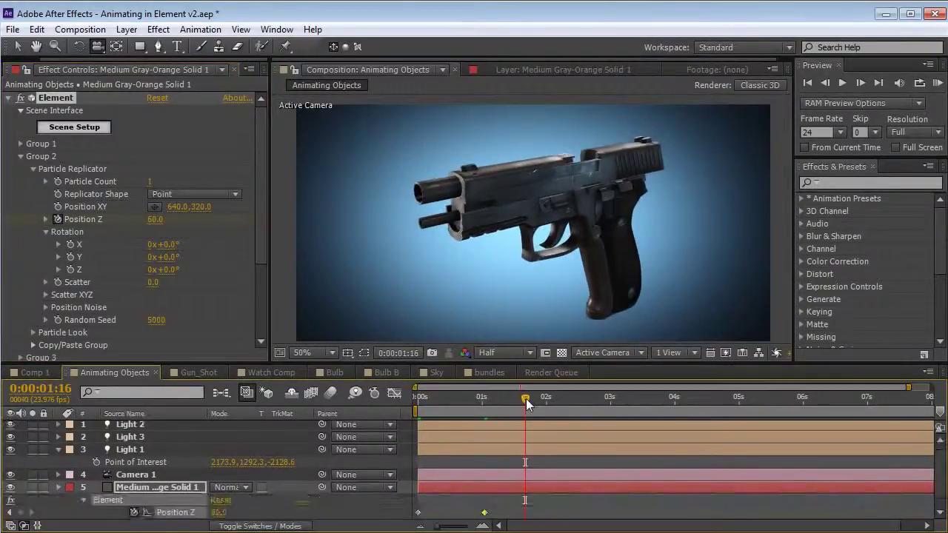
left_click_drag(426, 398, 481, 469)
left_click_drag(488, 513, 464, 516)
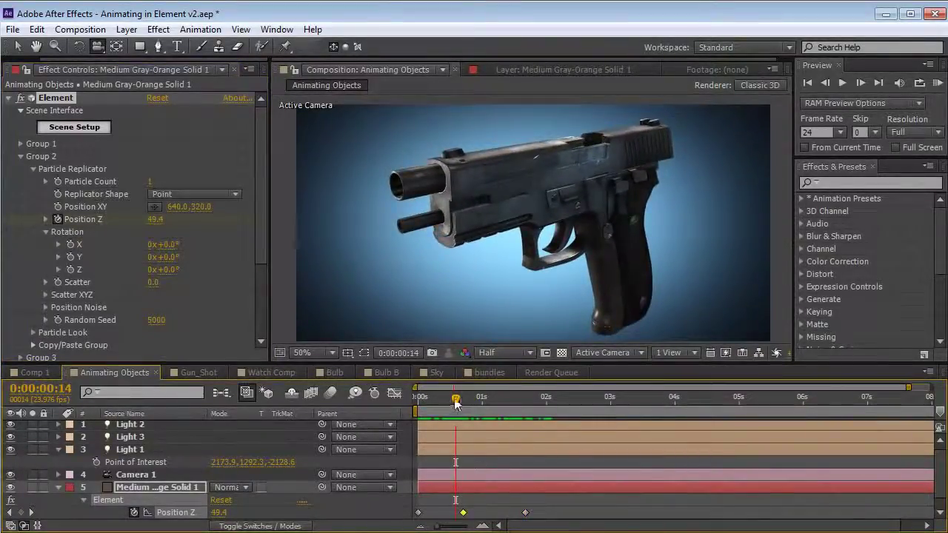
left_click_drag(456, 400, 434, 400)
left_click(26, 170)
left_click(20, 156)
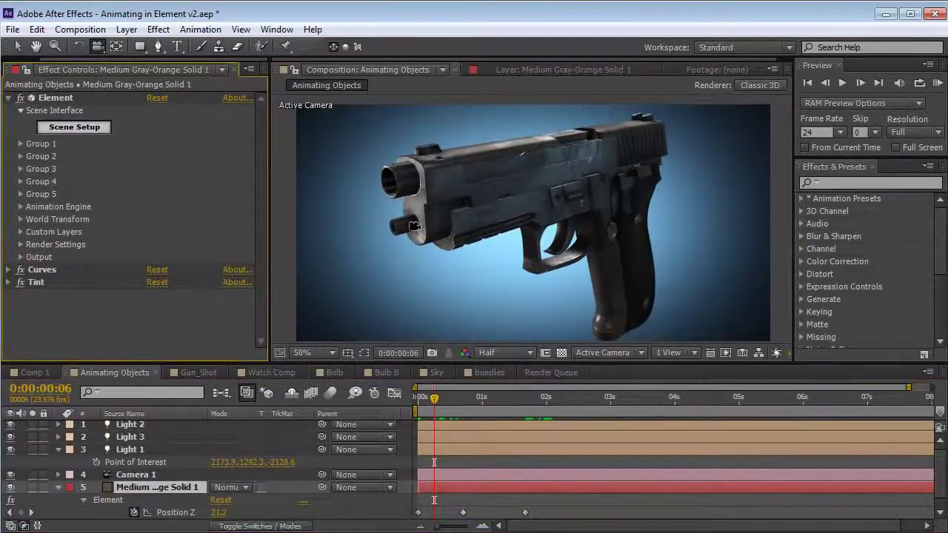
Step: Open Scene Setup and add the 45mm_shell model from the Demo models folder
left_click(74, 127)
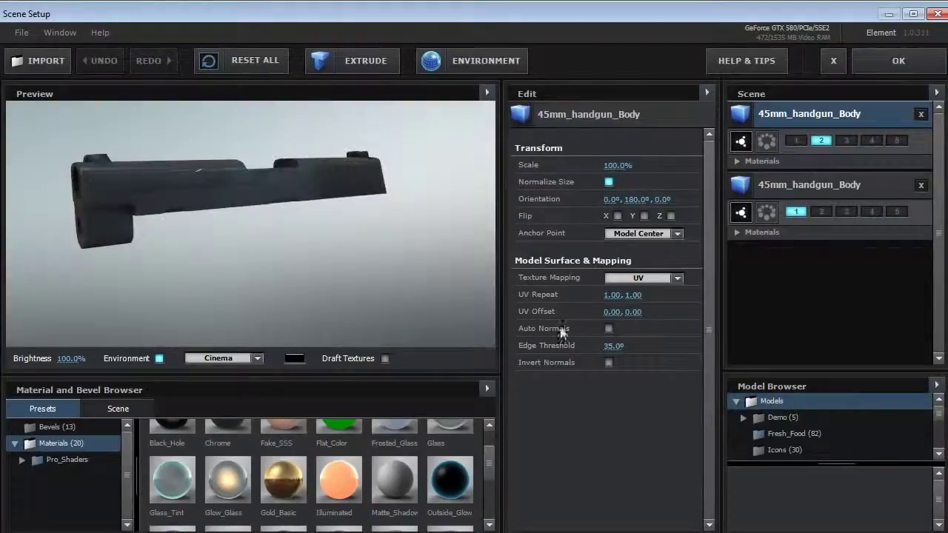
left_click(783, 415)
left_click(782, 498)
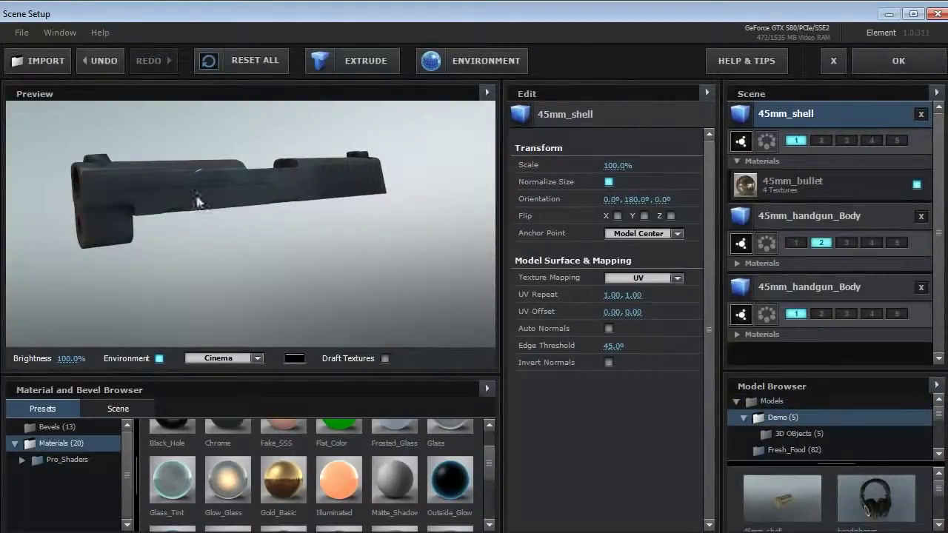
Step: Assign the 45mm_shell model to group 3 only and accept the scene
scroll(250, 253, "down", 3)
left_click_drag(249, 253, 356, 263)
left_click_drag(270, 224, 336, 281)
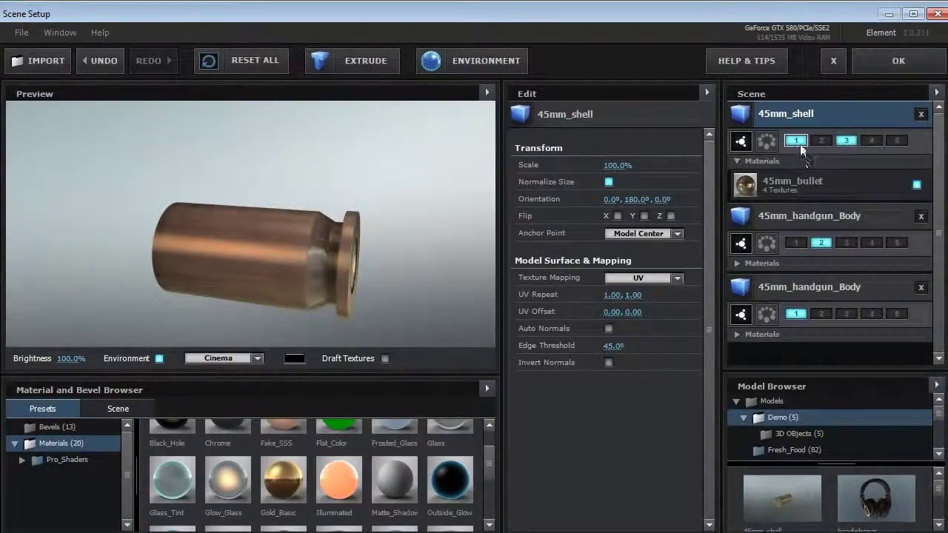
left_click(848, 140)
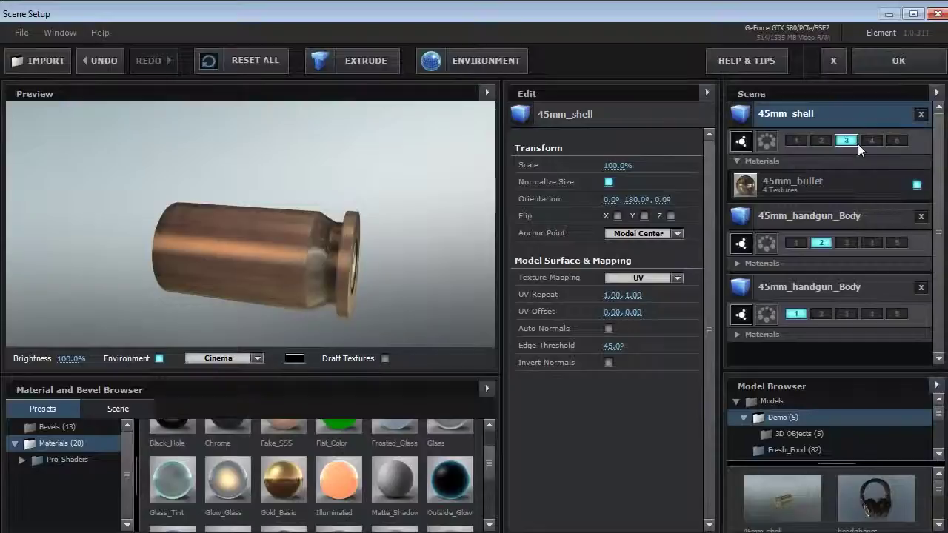
left_click(891, 61)
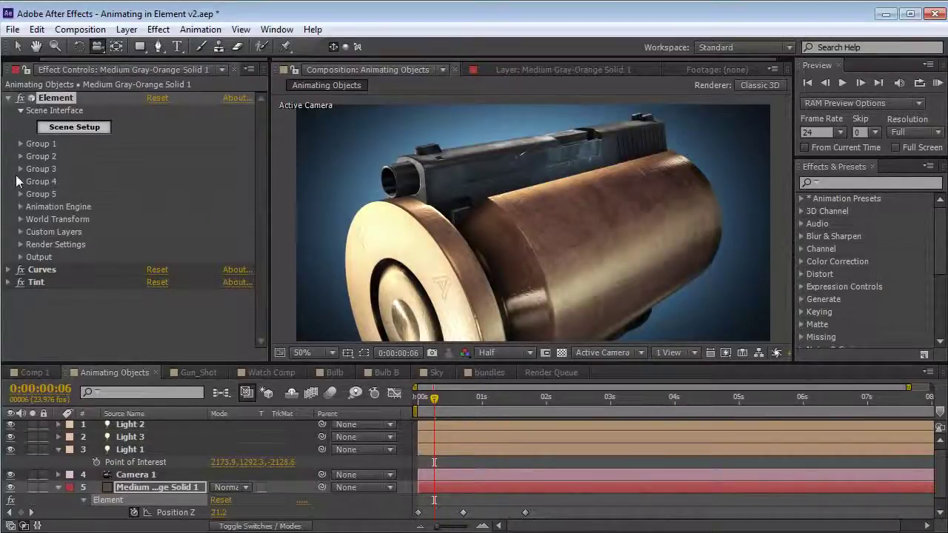
Step: Reduce the shell's size in Group 3's Particle Look settings to 0.80
left_click(21, 169)
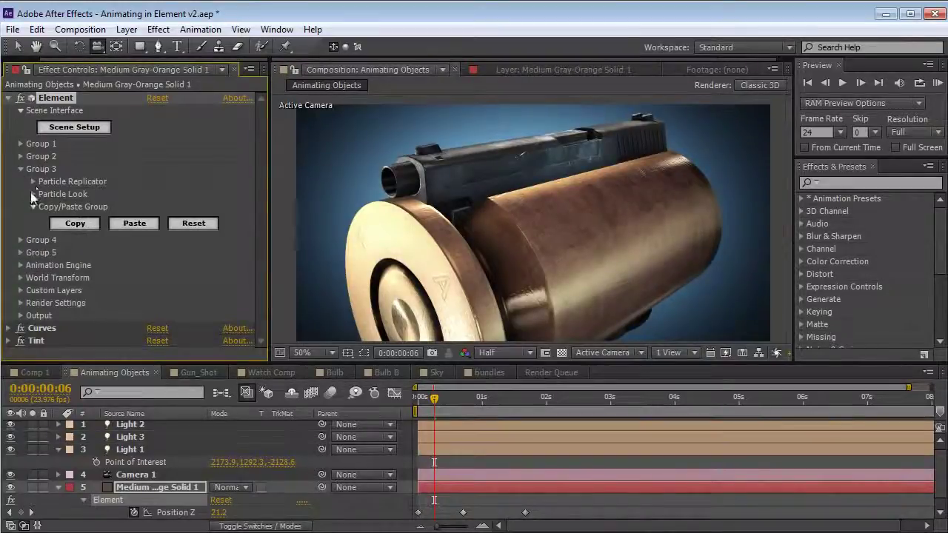
left_click(33, 194)
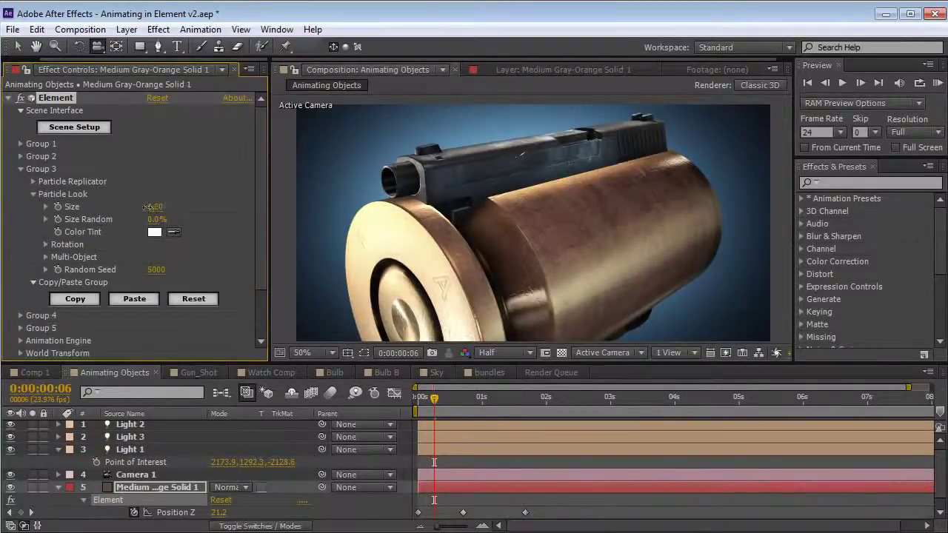
left_click_drag(146, 206, 87, 208)
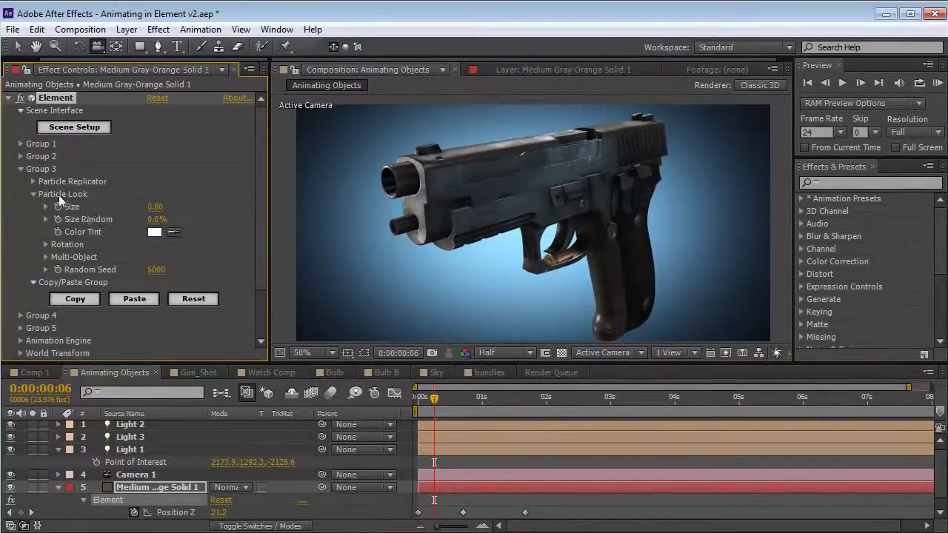
Step: Reposition the shell through Group 3's Particle Replicator, rotate it about 117° on Y and orbit the camera to view it beside the gun
left_click(32, 182)
left_click_drag(200, 219, 237, 214)
left_click(46, 244)
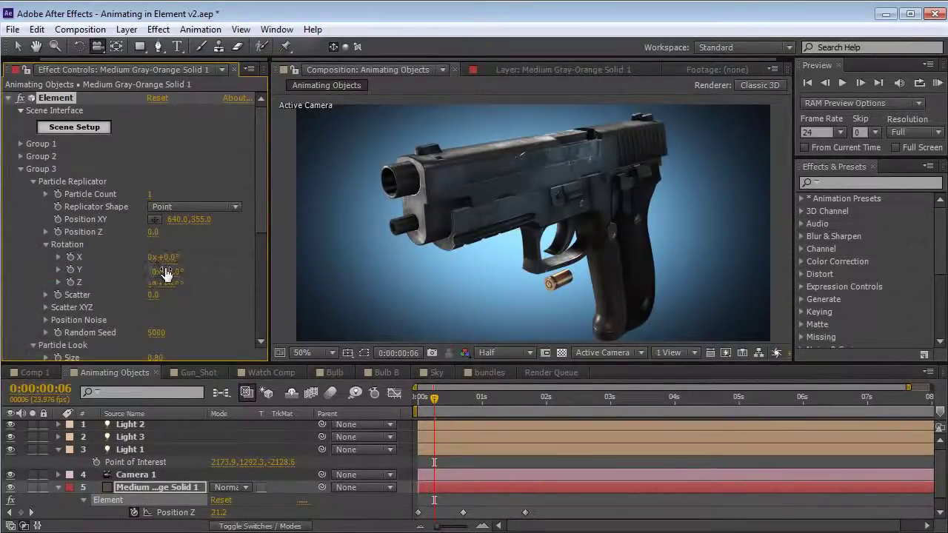
left_click_drag(166, 273, 248, 270)
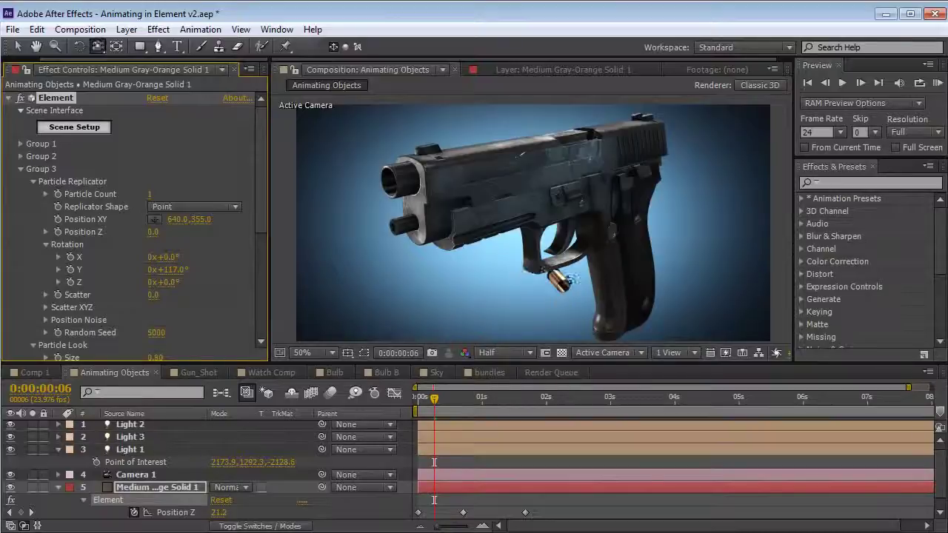
left_click_drag(200, 219, 219, 218)
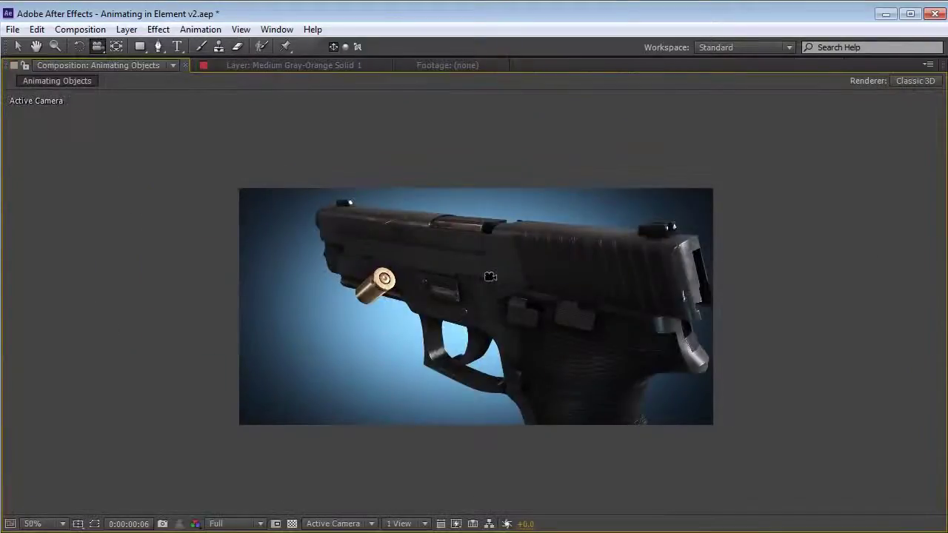
mouse_move(489, 275)
left_mouse_down()
mouse_move(474, 285)
mouse_move(486, 278)
left_mouse_up()
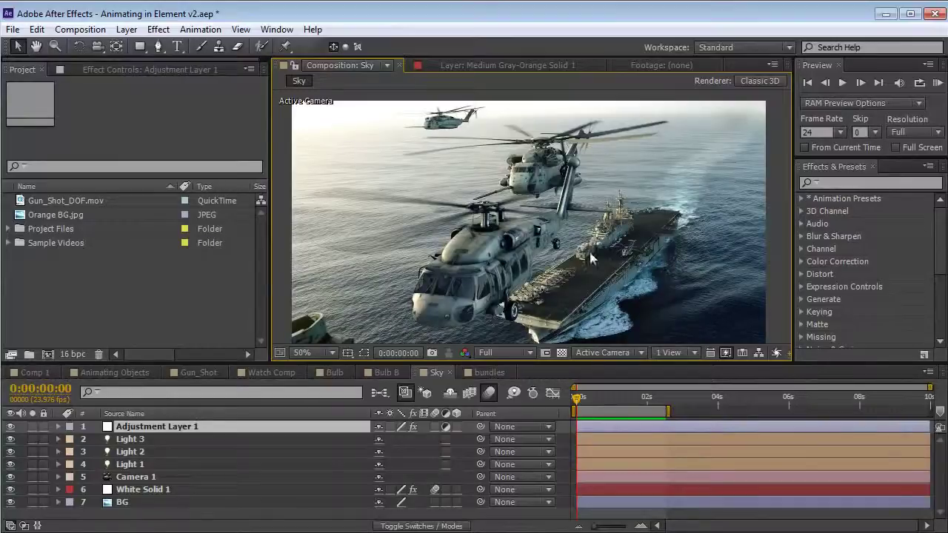
Step: Hide Light 3, Light 2 and Light 1 in the Sky composition to compare the helicopter's shading, and show them again
key("space")
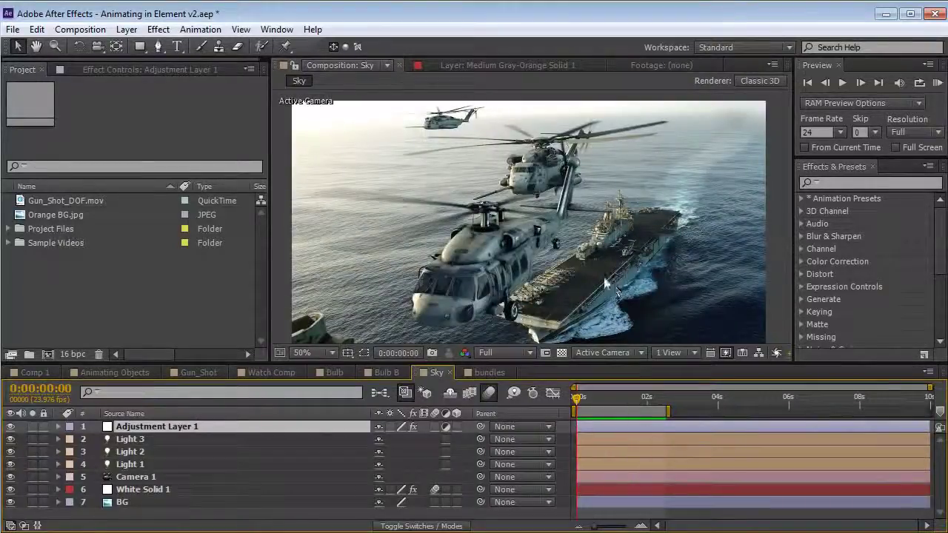
key("grave")
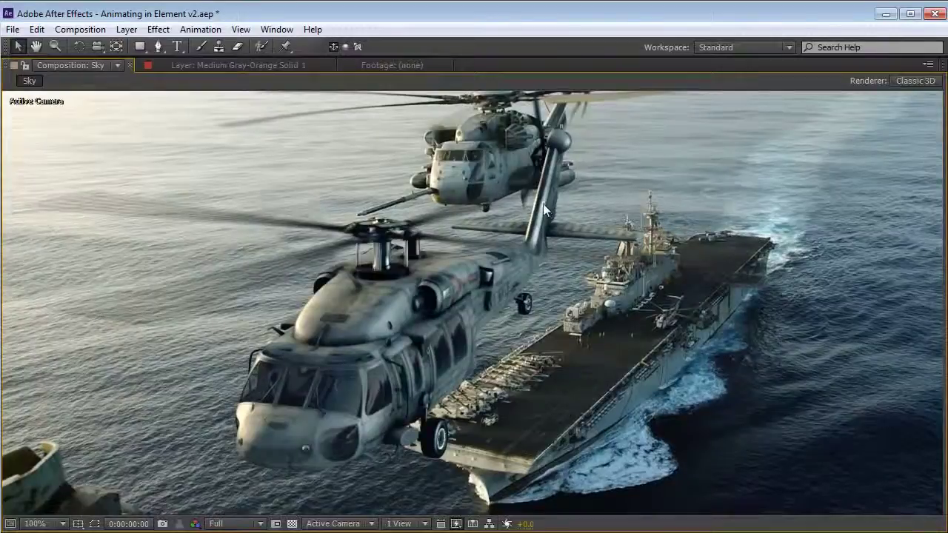
key("grave")
left_click_drag(535, 265, 536, 251)
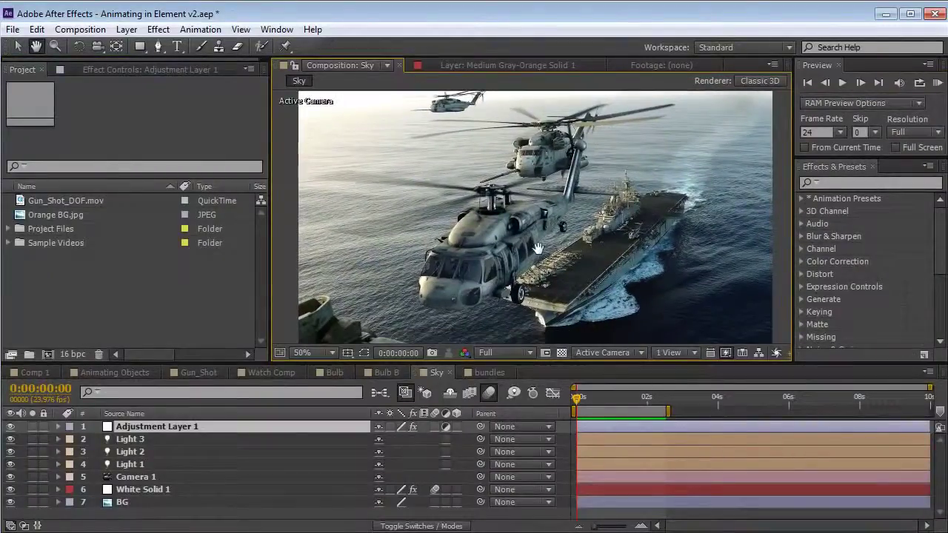
left_click(11, 440)
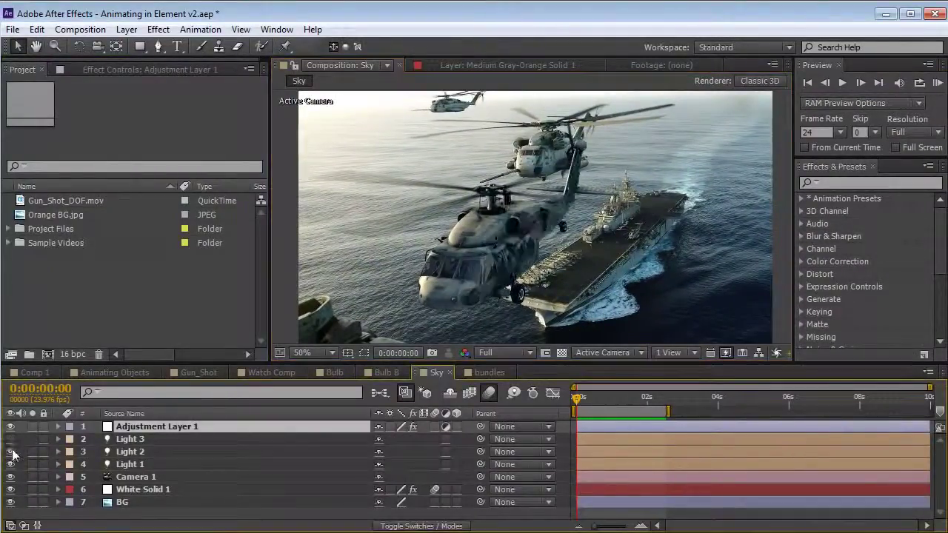
left_click(12, 452)
left_click(11, 464)
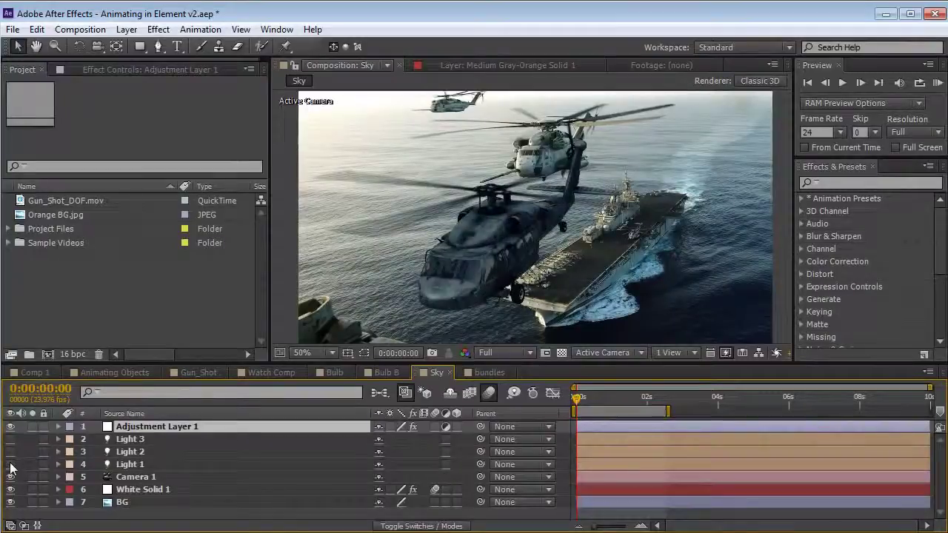
left_click(11, 440)
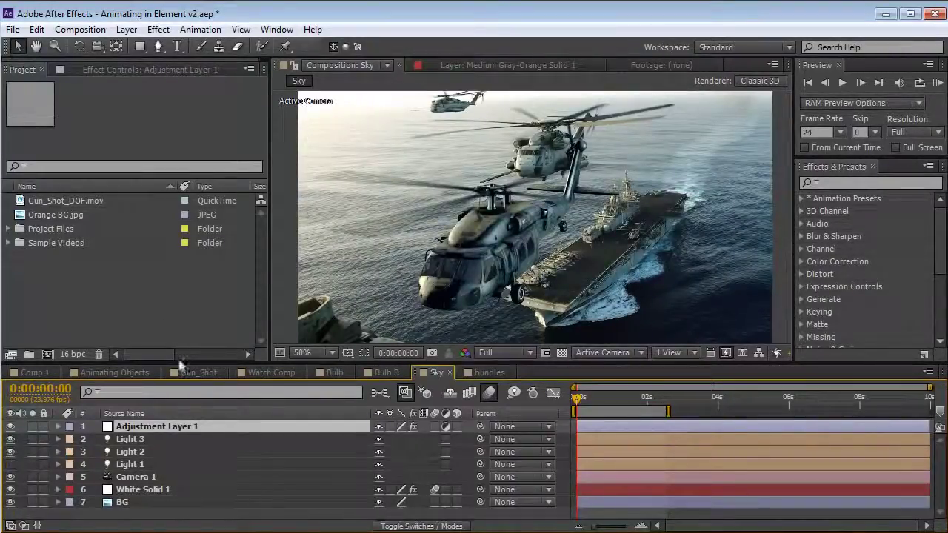
left_click(11, 465)
Step: Select Light 1 and examine the fully lit helicopter in an enlarged composition view
left_click(140, 466)
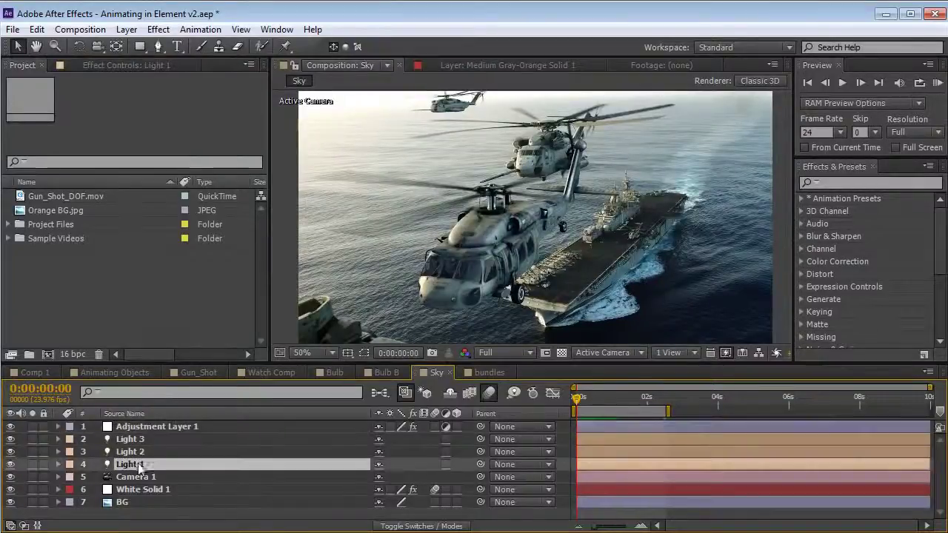
scroll(489, 269, "up", 1)
key("grave")
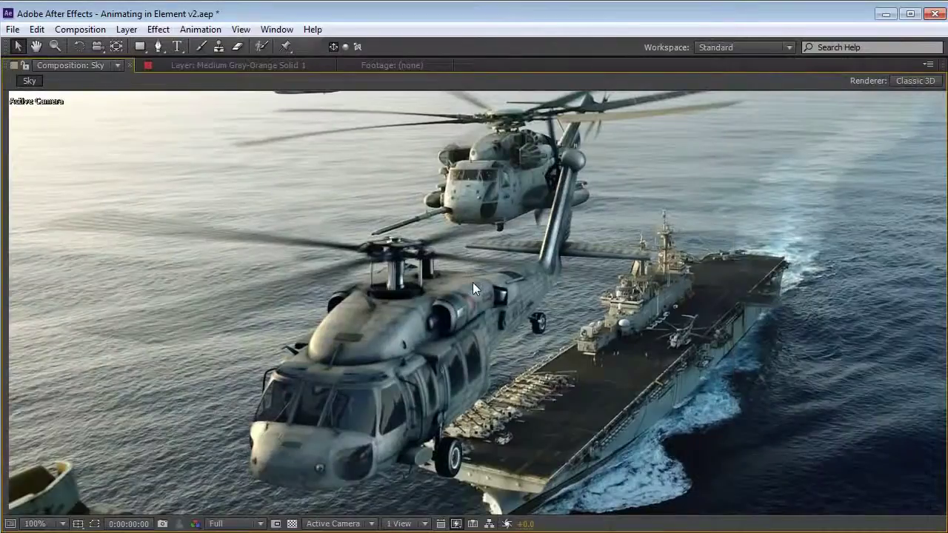
key("grave")
scroll(566, 214, "down", 1)
left_click_drag(469, 253, 458, 232)
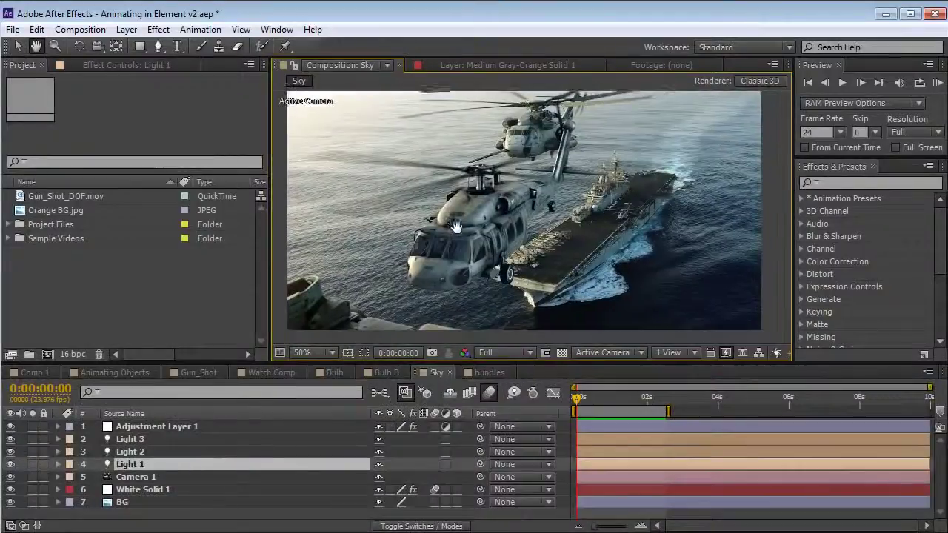
Step: Compare the helicopter at 0:00:01:06 with the composition's motion blur disabled and re-enabled, and return to the first frame
left_click(488, 392)
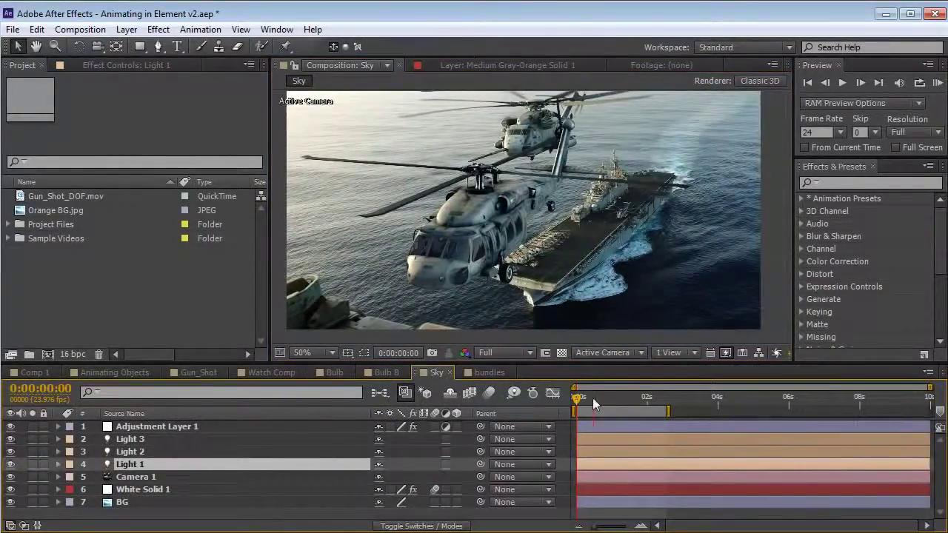
left_click_drag(593, 398, 621, 404)
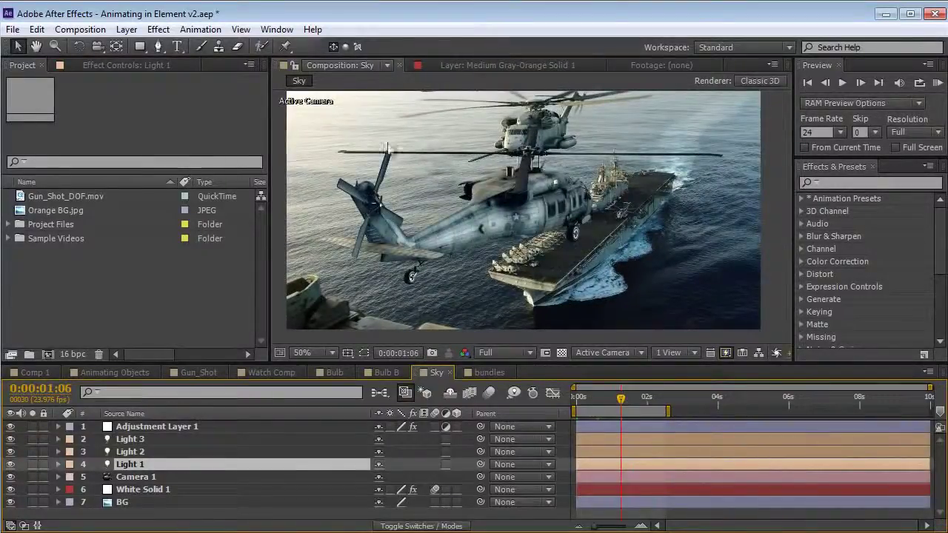
left_click(489, 393)
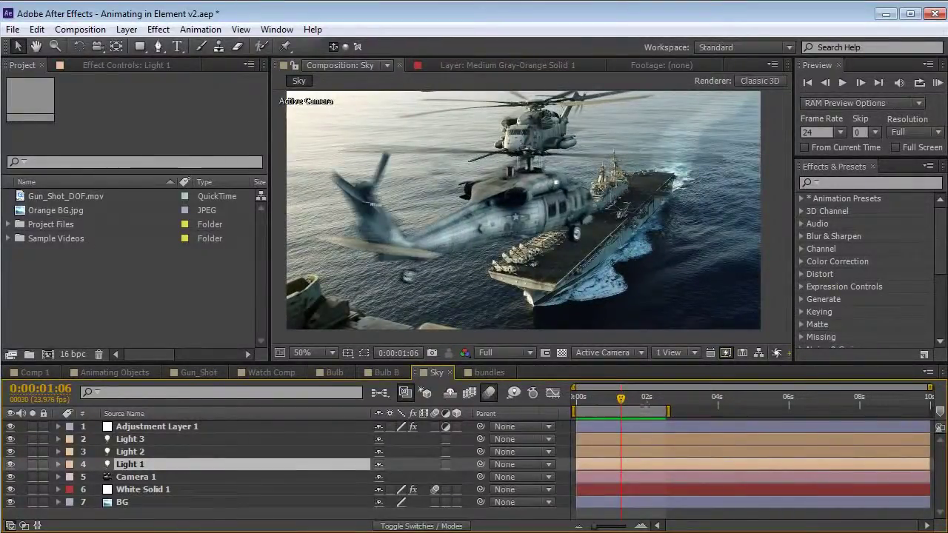
left_click_drag(621, 399, 574, 397)
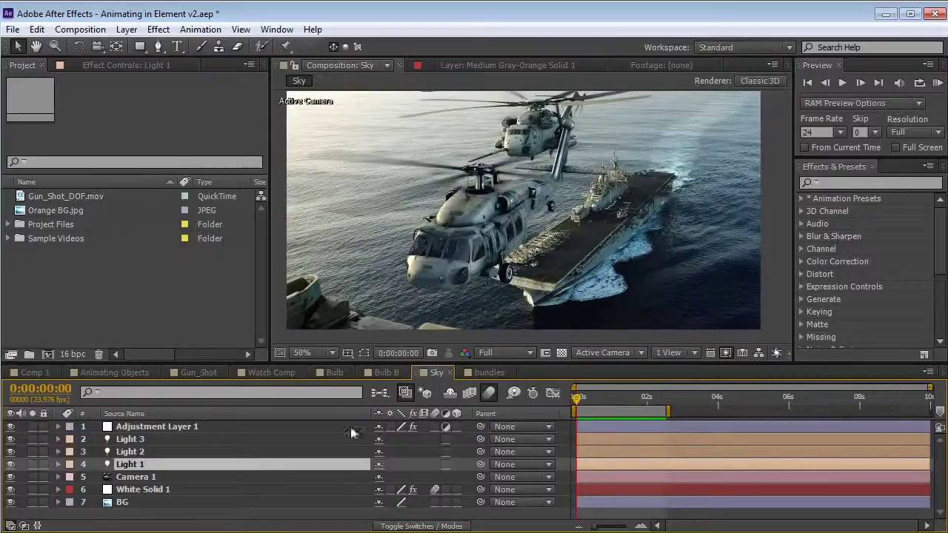
Step: Select the helicopter's White Solid 1 layer and disable the composition's motion blur, staying on the first frame
left_click(481, 178)
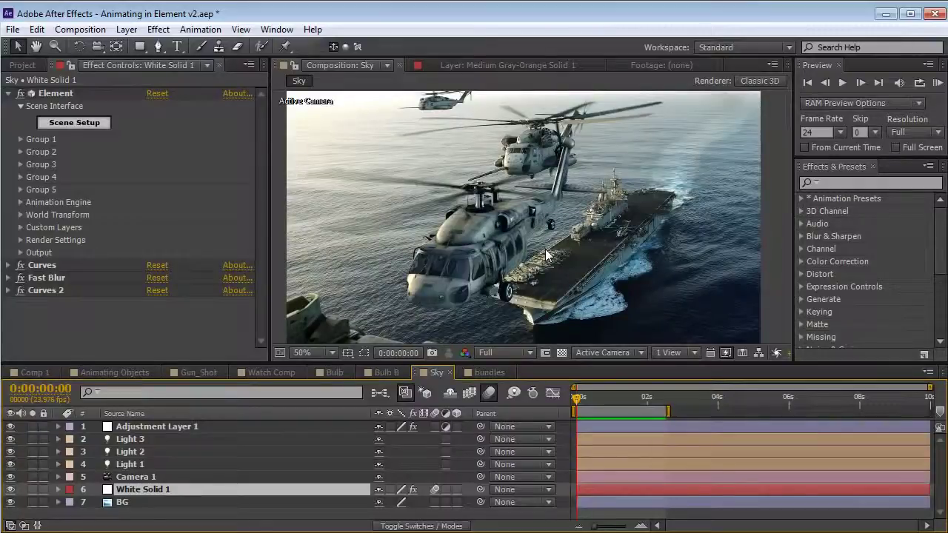
left_click_drag(581, 399, 564, 412)
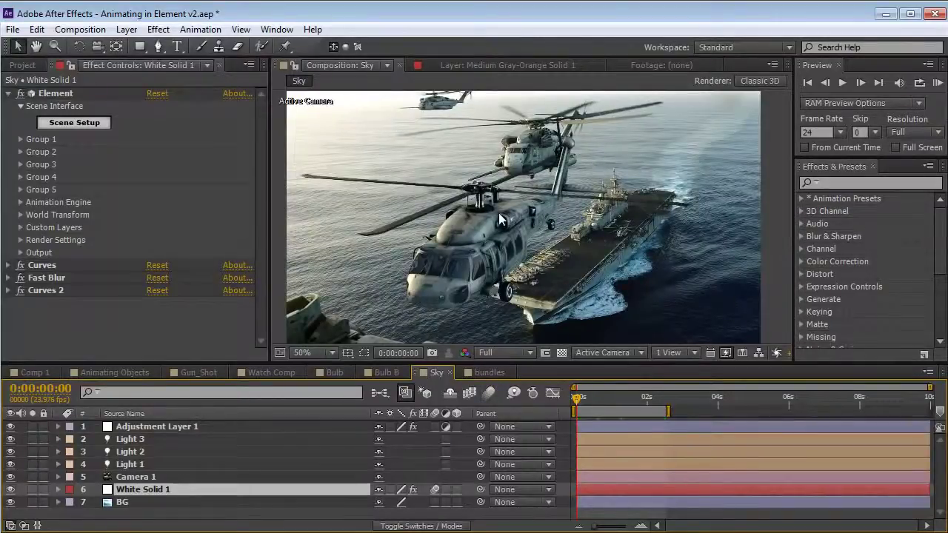
Step: Try orbiting the camera around the helicopter scene and undo the camera moves
key("c")
left_click_drag(501, 219, 485, 241)
key("ctrl+z")
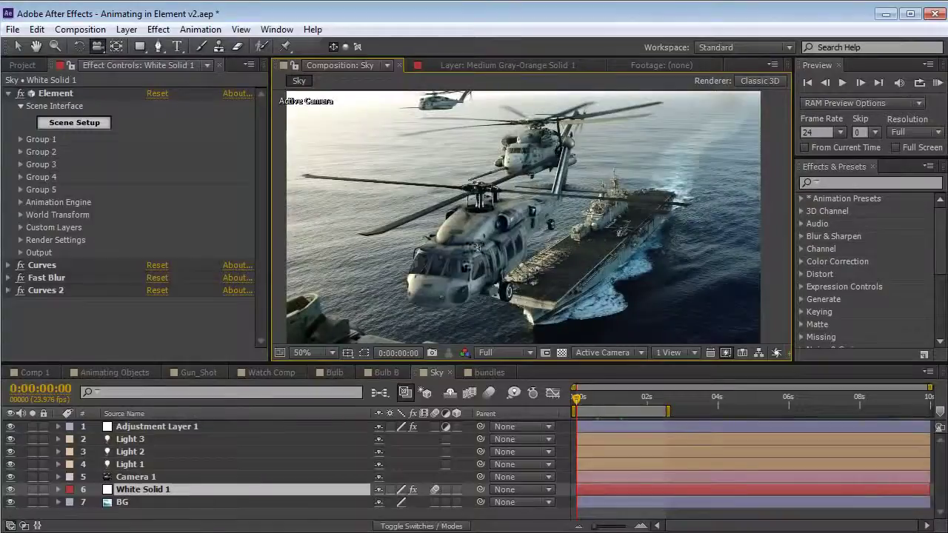
left_click_drag(468, 277, 521, 279)
key("grave")
key("ctrl+z")
key("ctrl+z")
scroll(492, 248, "up", 1)
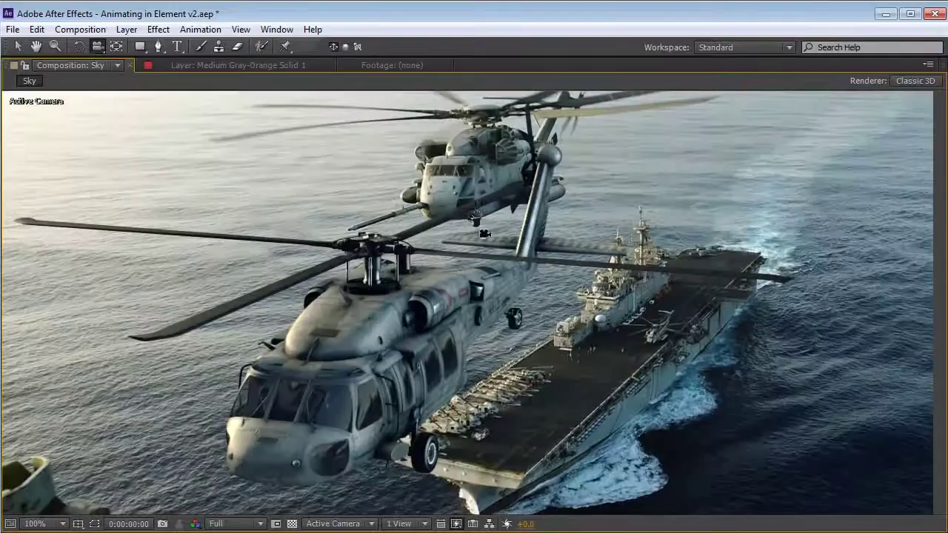
Step: Open Scene Setup for the Element effect on the White Solid 1 layer
key("space")
left_click_drag(480, 212, 490, 240)
key("c")
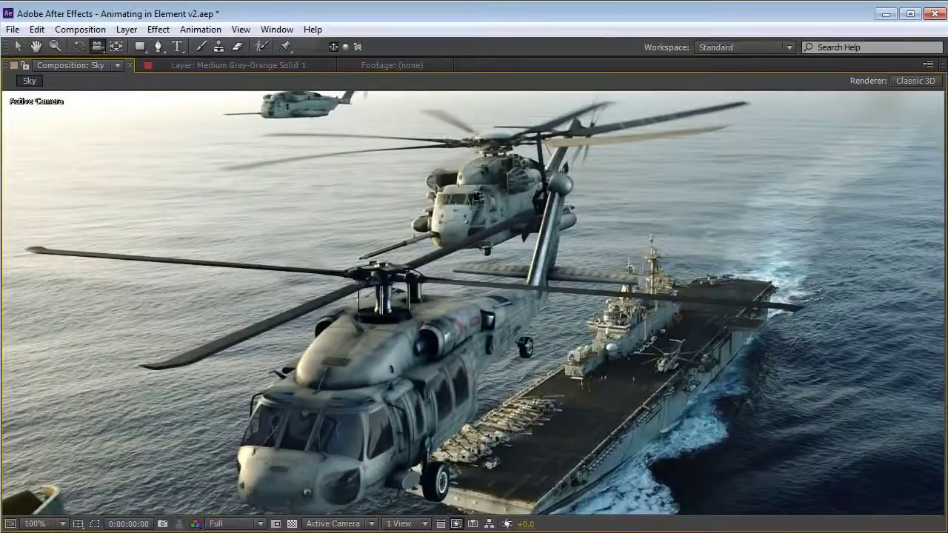
key("grave")
scroll(510, 219, "down", 1)
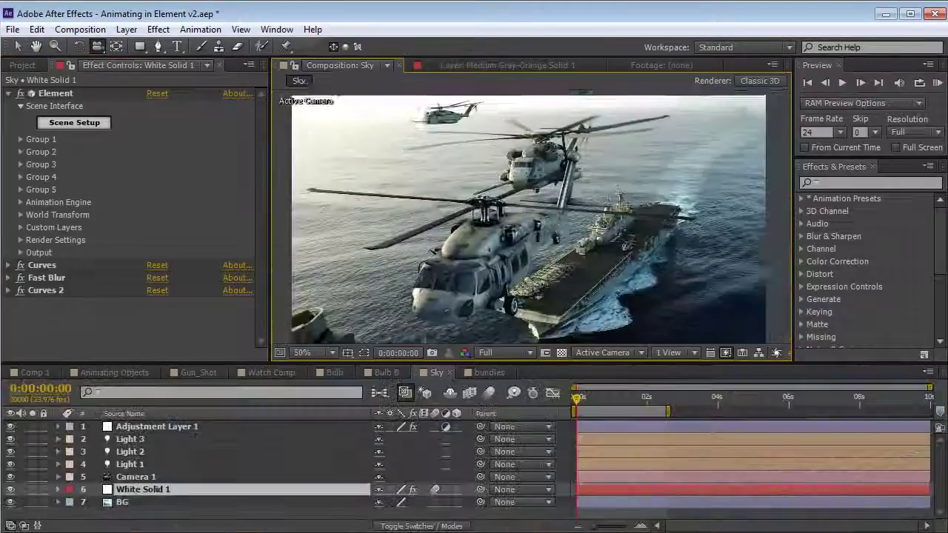
key("space")
mouse_move(555, 211)
left_mouse_down()
mouse_move(565, 222)
mouse_move(550, 225)
left_mouse_up()
left_click(74, 123)
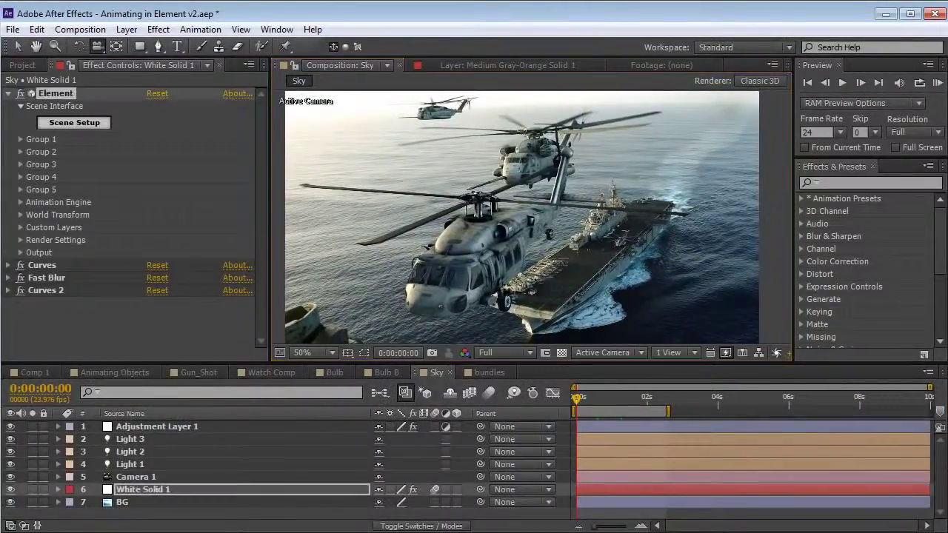
left_click(83, 124)
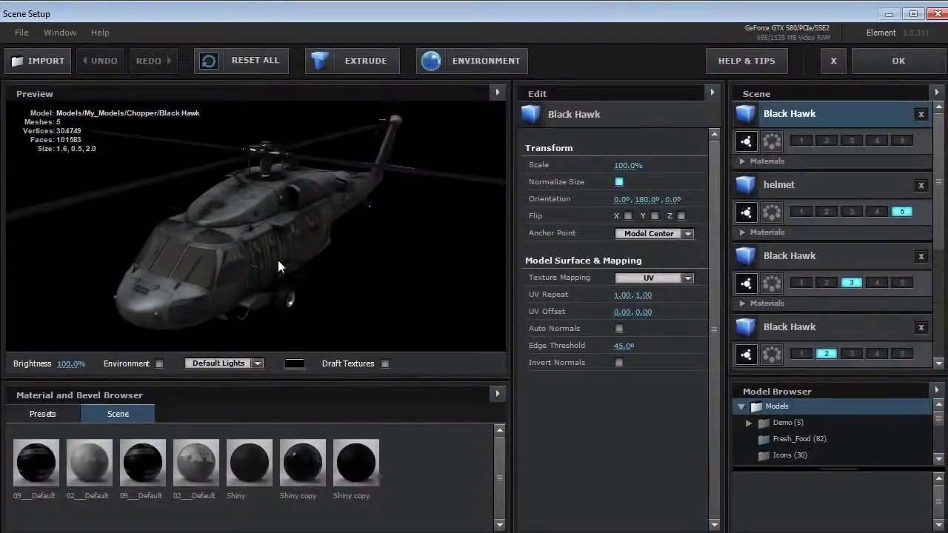
Step: Orbit around the Black Hawk model in the preview and zoom in on its side windows to examine its detail and textures
left_click_drag(277, 260, 241, 203)
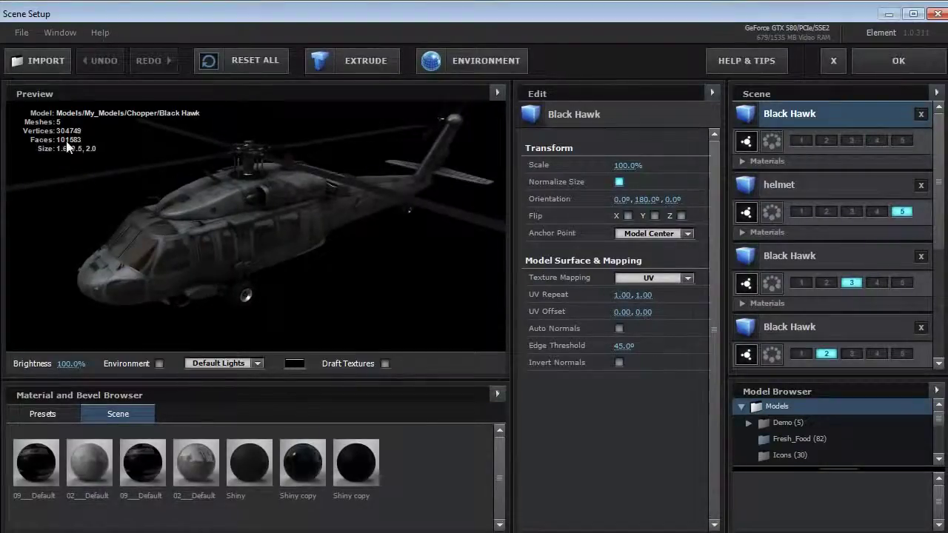
mouse_move(253, 248)
left_mouse_down()
mouse_move(259, 215)
mouse_move(256, 242)
mouse_move(302, 211)
mouse_move(267, 242)
mouse_move(248, 236)
left_mouse_up()
scroll(234, 227, "up", 5)
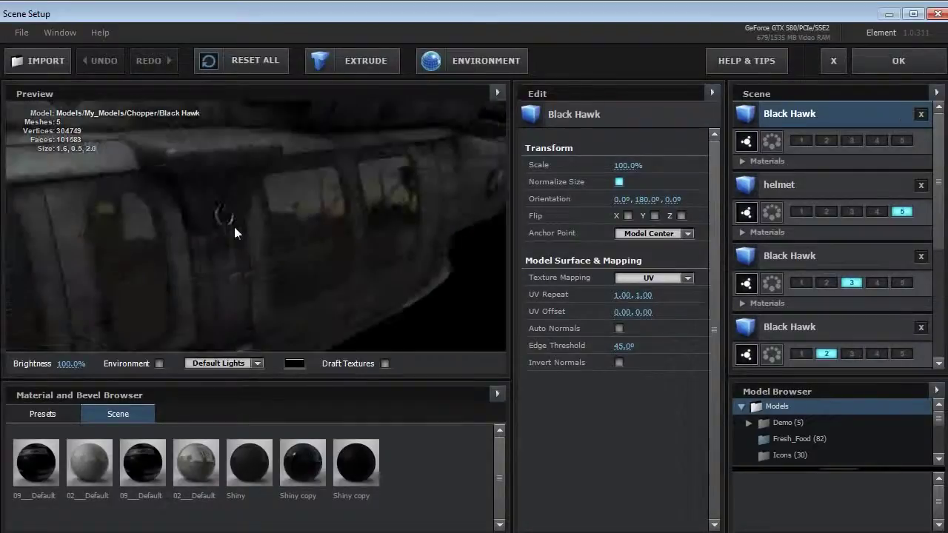
left_click_drag(224, 204, 267, 228)
scroll(313, 215, "down", 3)
scroll(311, 251, "down", 3)
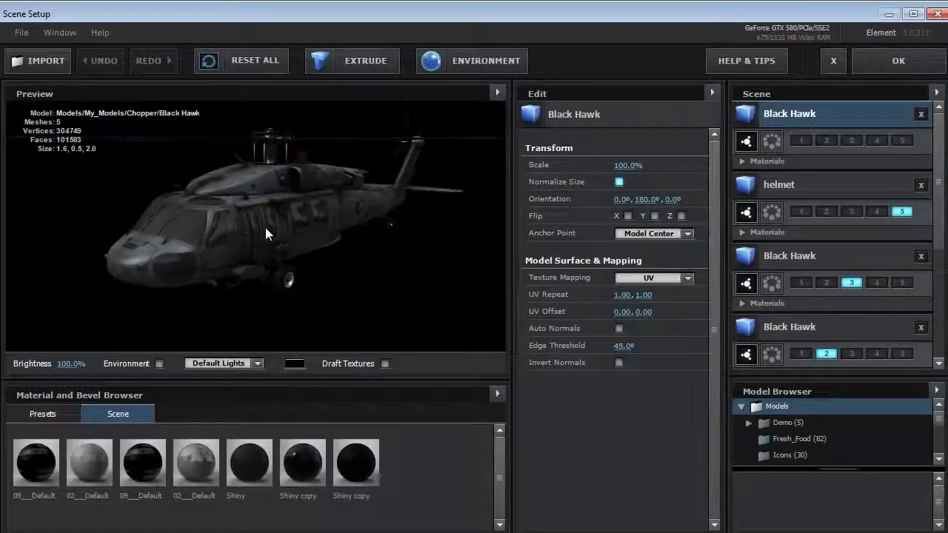
left_click_drag(265, 227, 257, 246)
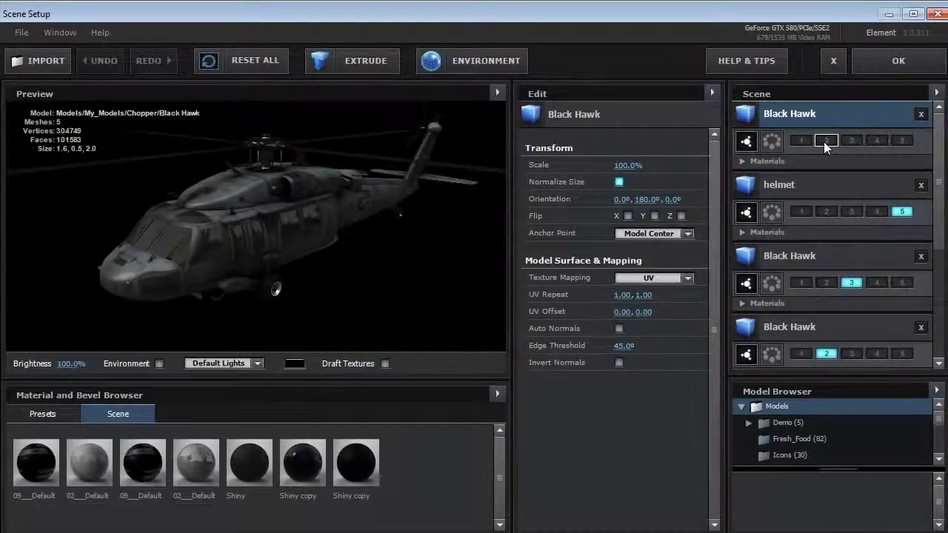
left_click_drag(291, 177, 311, 185)
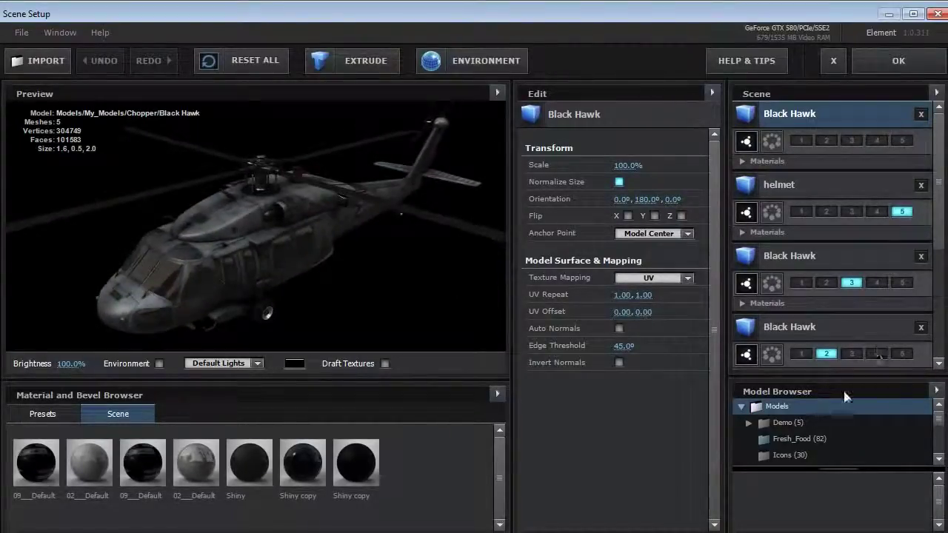
Step: Enlarge the Scene list and select the Black Hawk entry assigned to group 1
left_click_drag(830, 379, 829, 420)
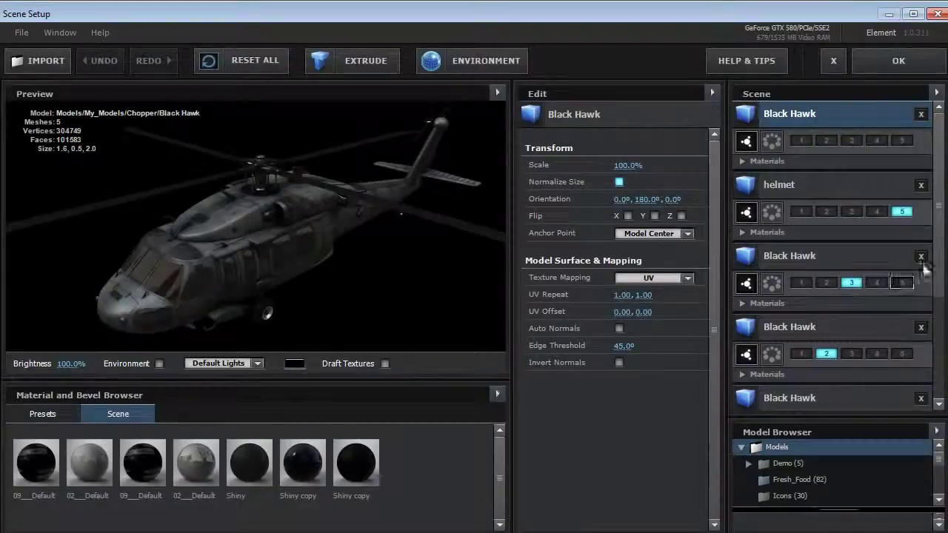
scroll(940, 245, "down", 5)
left_click(818, 229)
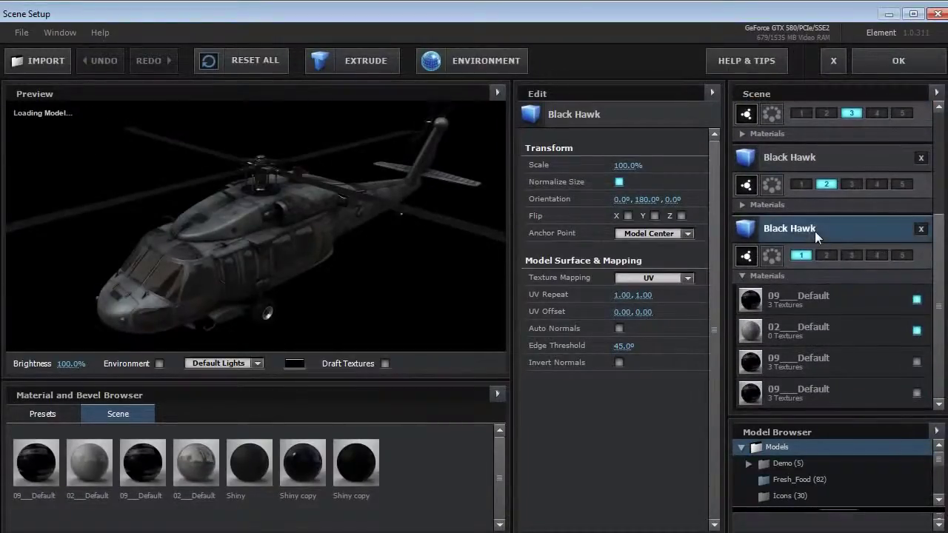
Step: Select the Black Hawk entry assigned to group 2 and change the preview background colour to medium grey
left_click_drag(267, 227, 202, 227)
left_click(802, 255)
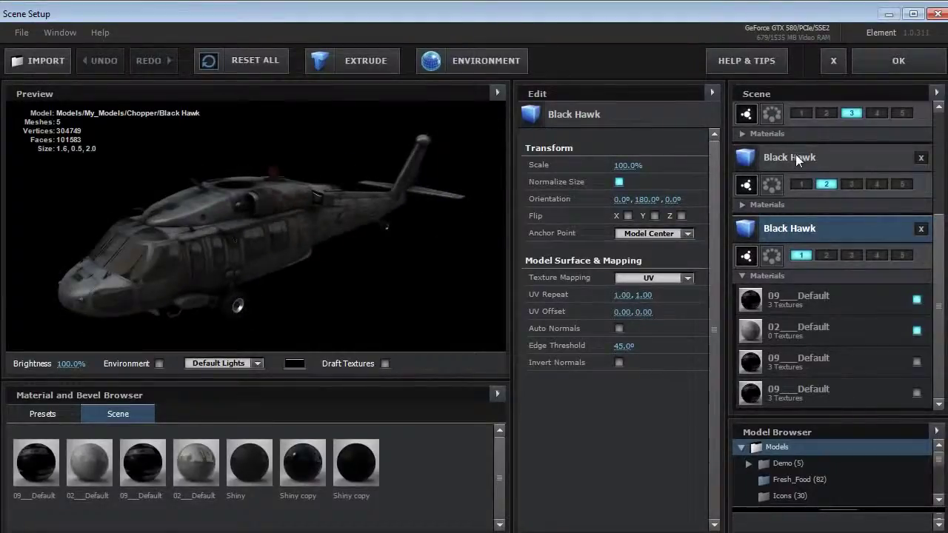
left_click(795, 154)
left_click(294, 363)
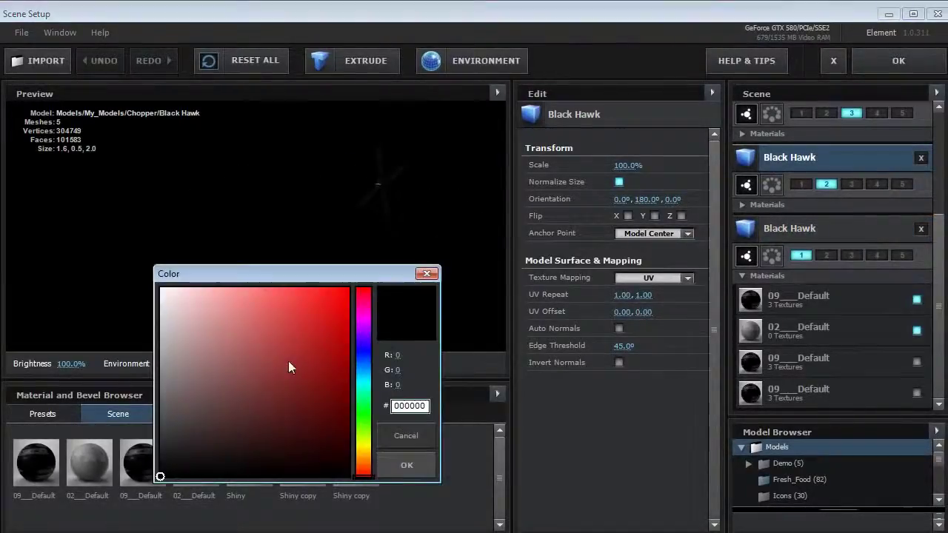
left_click(158, 397)
left_click(396, 464)
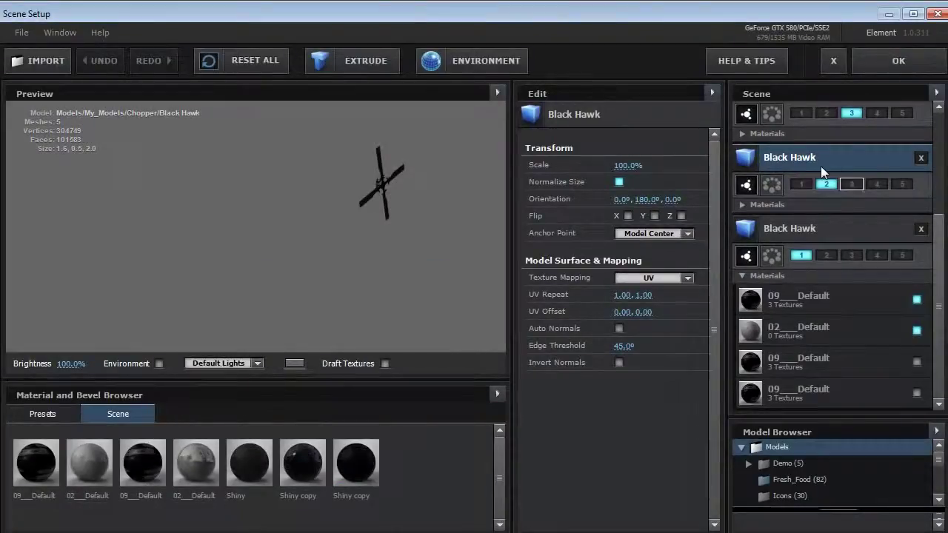
Step: Select the Black Hawk entry assigned to group 3 and orbit around its main rotor in the preview
left_click_drag(938, 246, 939, 198)
left_click(817, 172)
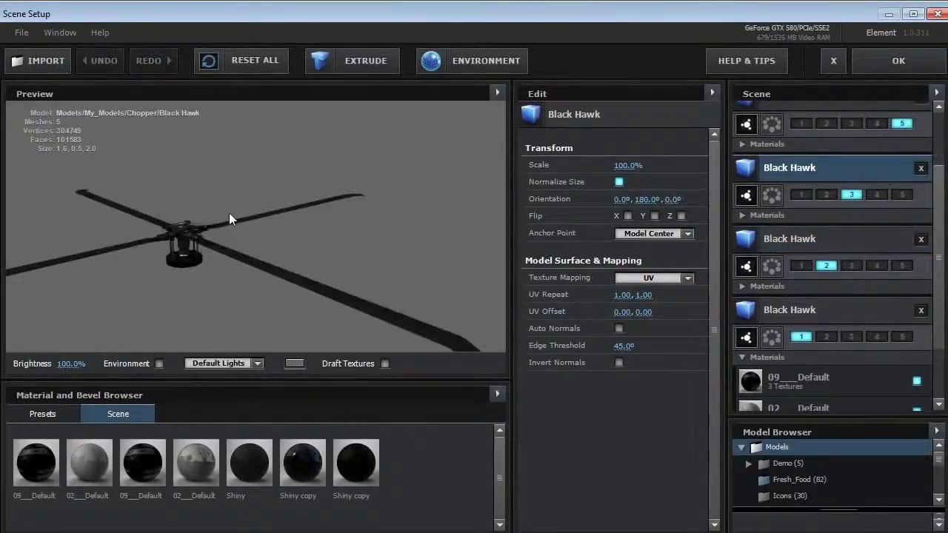
left_click_drag(229, 213, 254, 211)
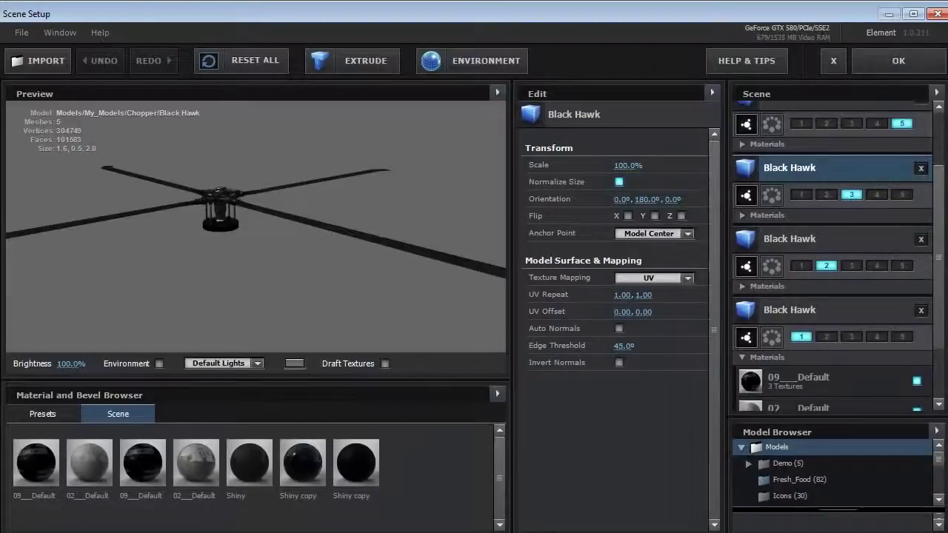
Step: Select the helmet model assigned to group 5 and orbit around it in the preview to examine its shape
scroll(937, 187, "up", 1)
left_click(818, 133)
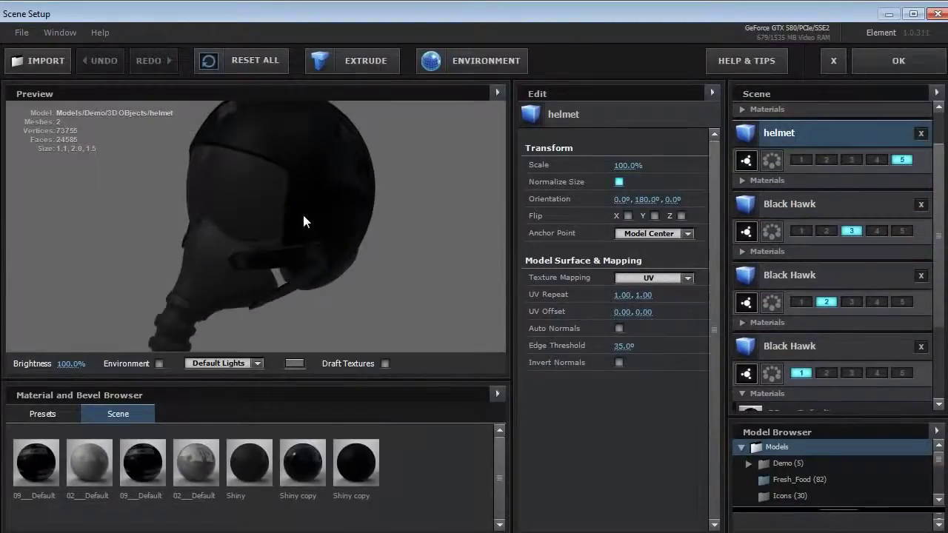
left_click_drag(304, 221, 245, 220)
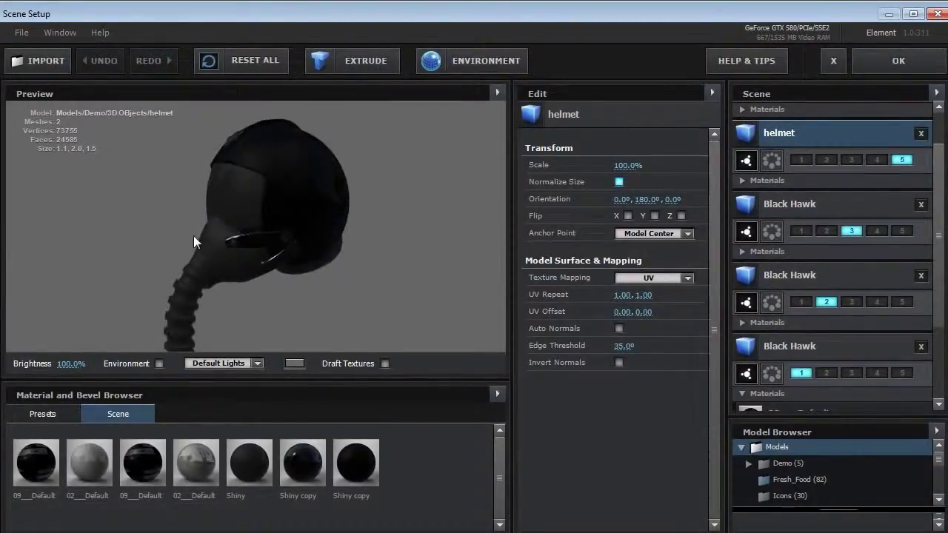
left_click_drag(193, 235, 296, 341)
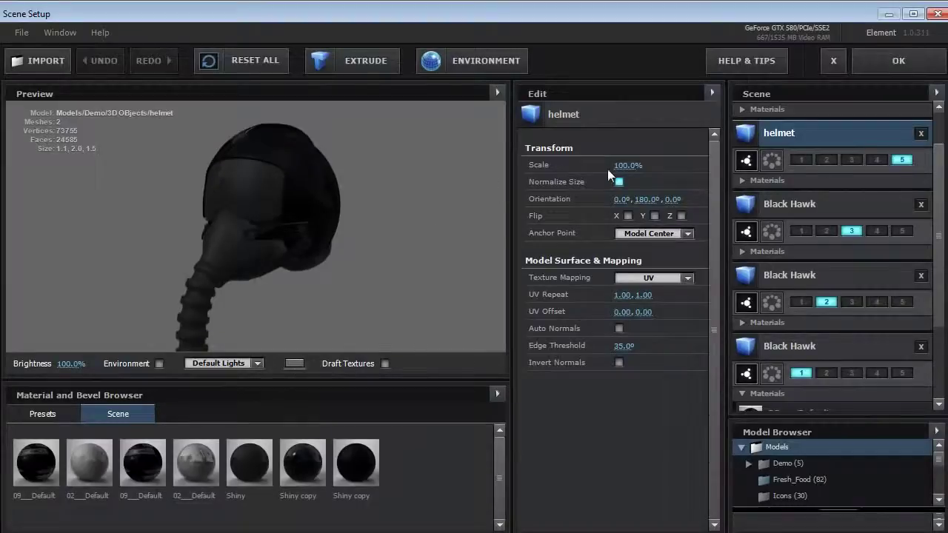
Step: Reselect the Black Hawk body in group 1 and accept Scene Setup to return to the composition
scroll(823, 226, "down", 3)
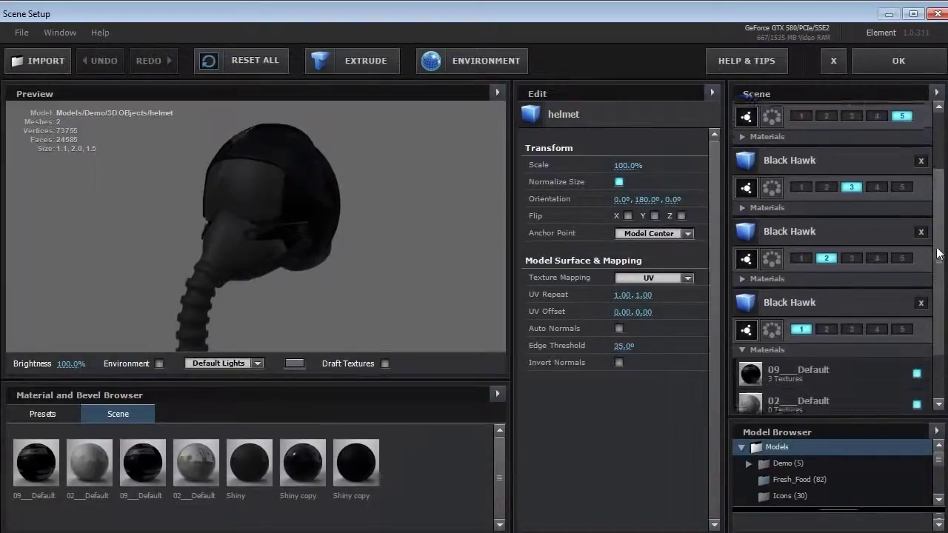
left_click(796, 293)
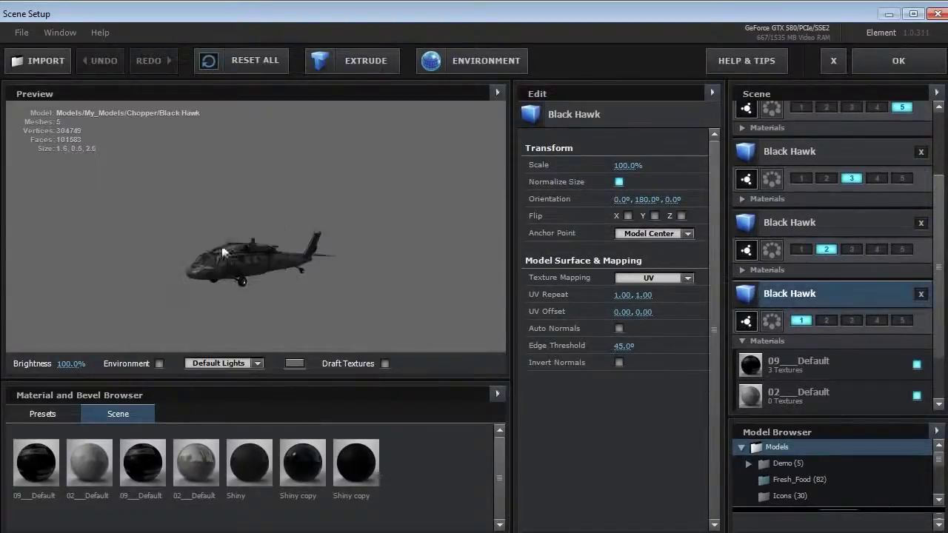
left_click(883, 62)
Step: Expand Group 2 of the Element effect and reveal the animated properties and expressions of the White Solid 1 layer
left_click(20, 153)
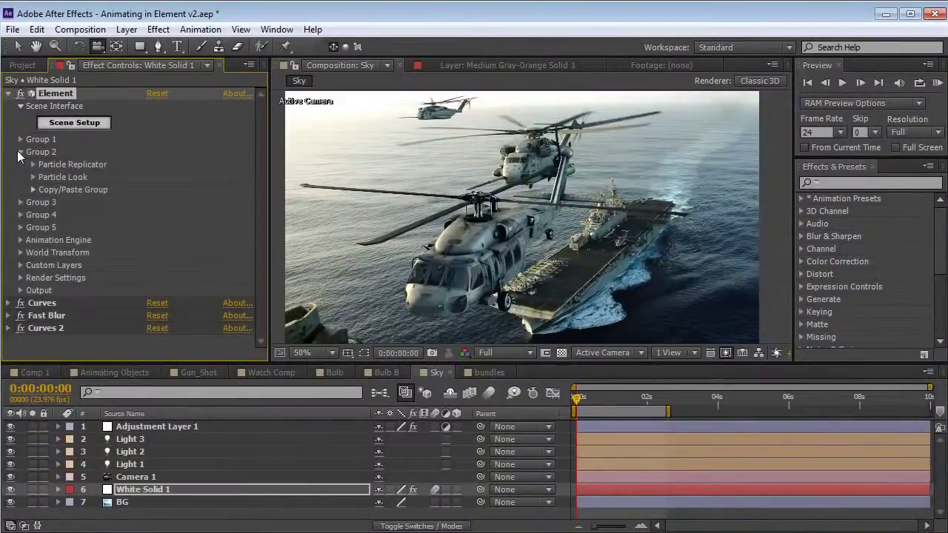
left_click(617, 491)
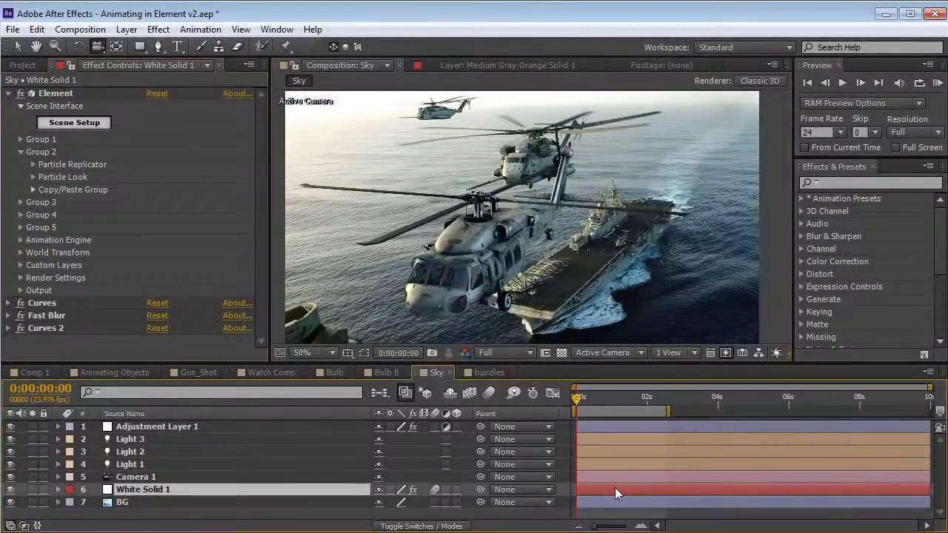
key("u")
key("space")
left_click_drag(628, 503, 626, 456)
key("y")
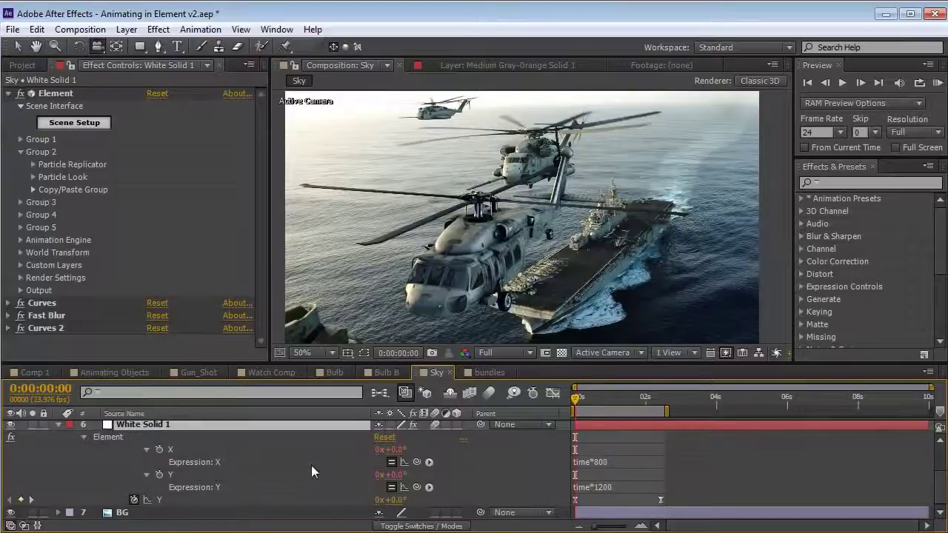
Step: At frame 14, remove the time*800 expression from the X rotation, try turning the tail rotor manually, and undo the turn
left_click_drag(396, 449, 492, 459)
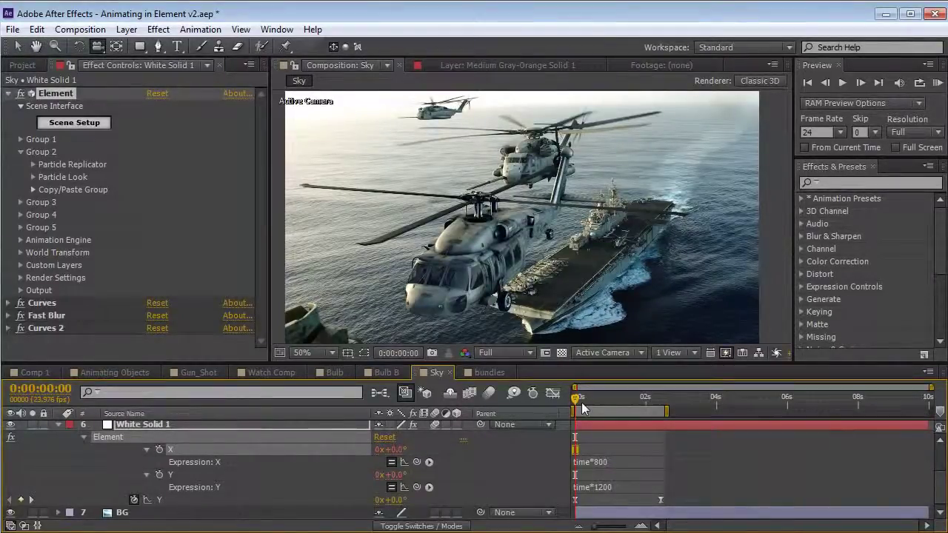
left_click_drag(582, 409, 595, 407)
left_click(601, 461)
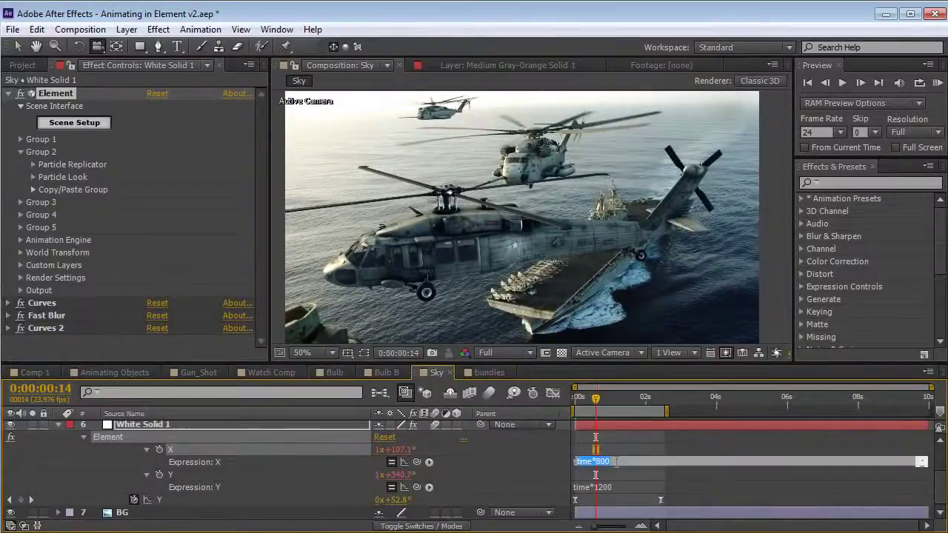
key("Delete")
left_click(599, 448)
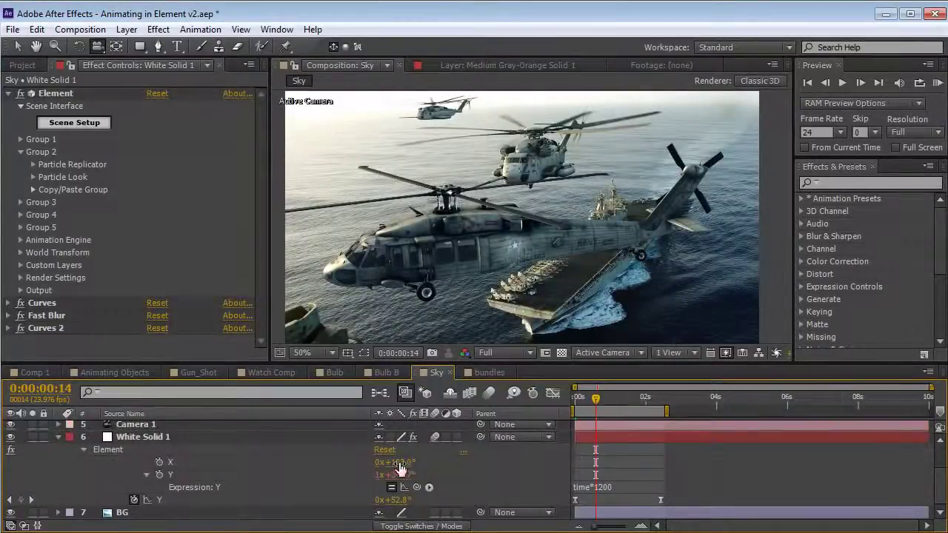
left_click_drag(398, 465, 453, 455)
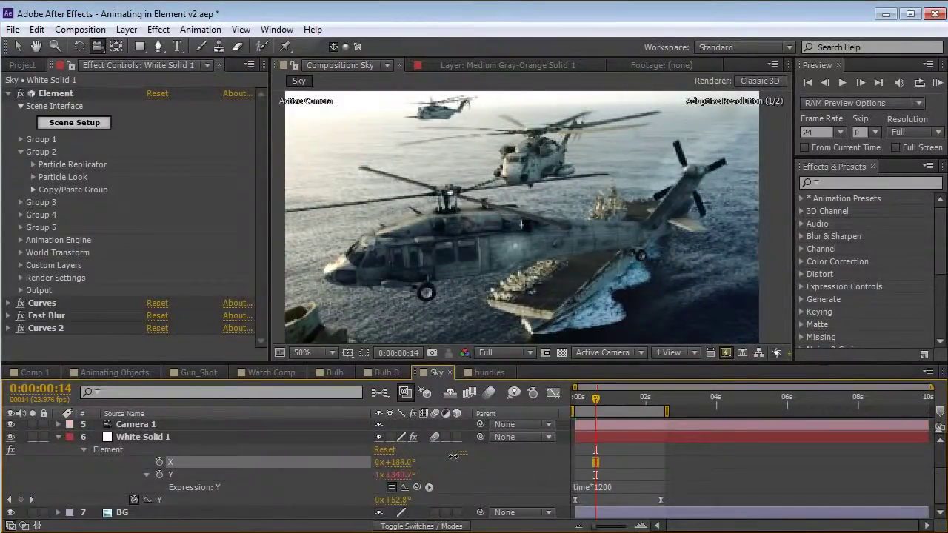
key("ctrl+z")
Step: Remove the time*1200 expression from the rotor's Y rotation, try turning the main rotor manually, and undo back to both rotor expressions
left_click(596, 486)
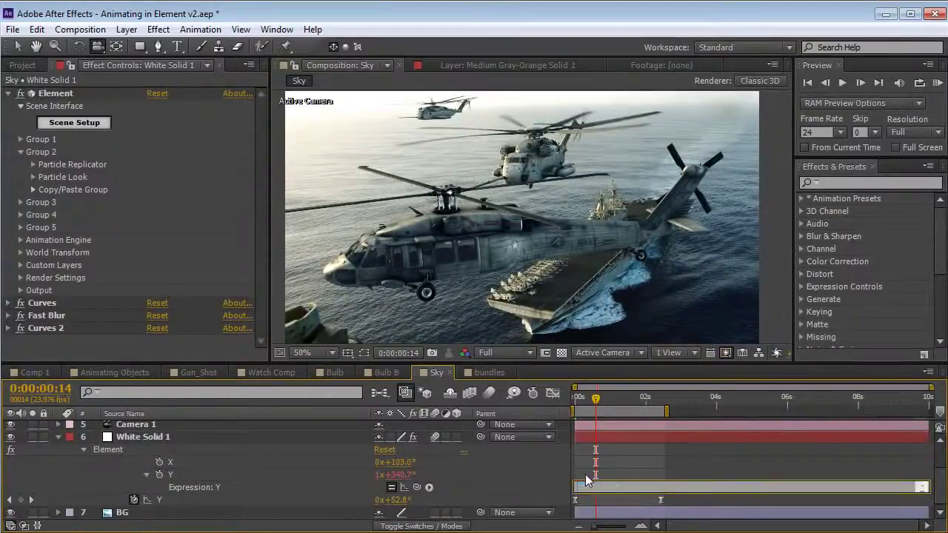
key("BackSpace")
key("KP_Enter")
left_click_drag(398, 489, 588, 476)
key("ctrl+z")
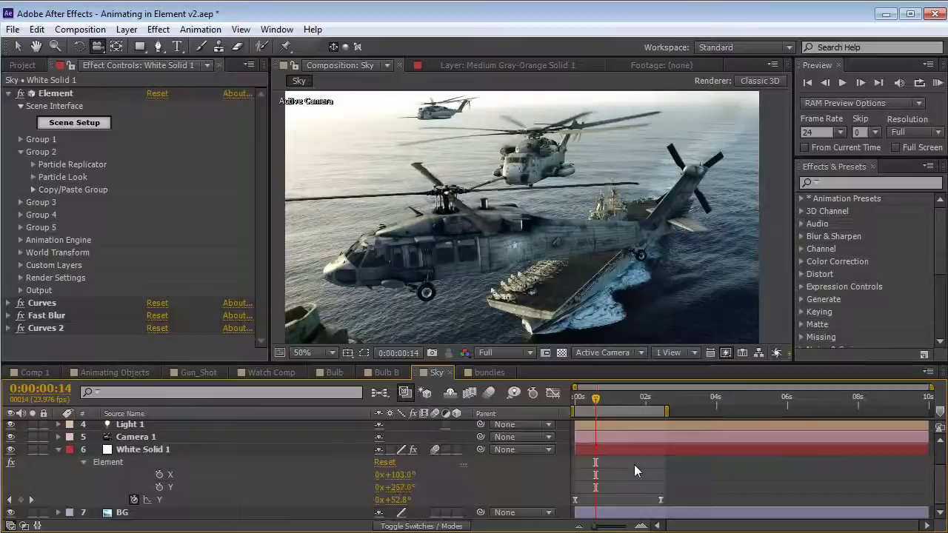
key("ctrl+z")
key("ctrl+z")
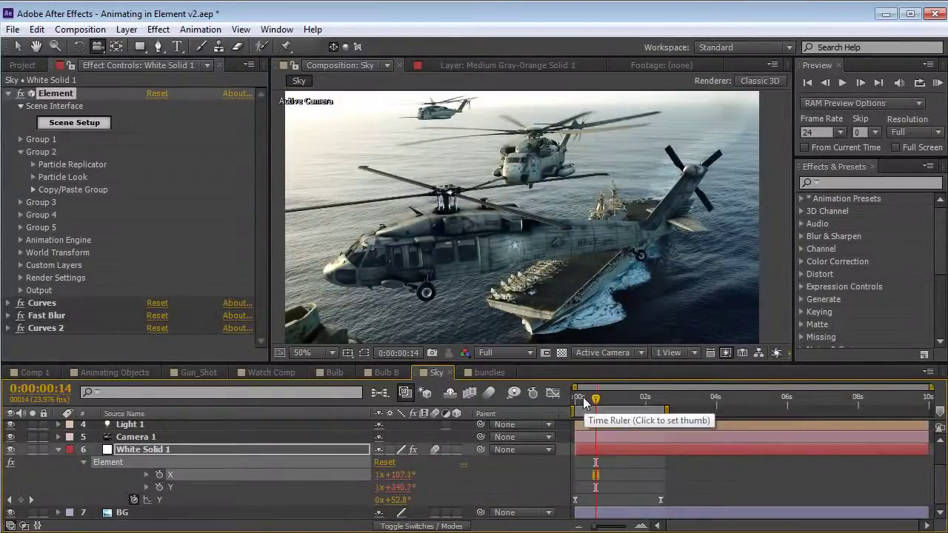
Step: Try rotating Group 1 of the gun around Y in the Animating Objects composition, undo it, and return to Sky
left_click_drag(585, 401, 537, 405)
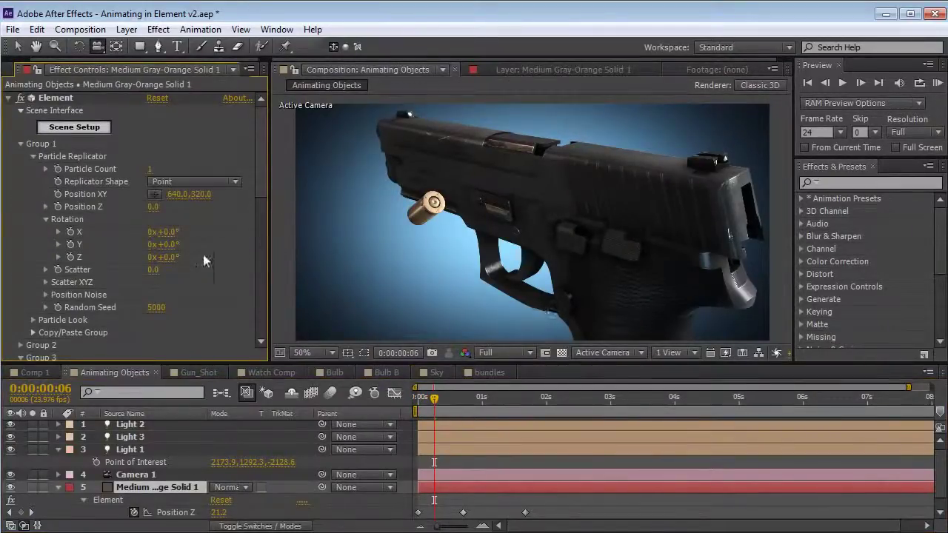
mouse_move(166, 245)
left_mouse_down()
mouse_move(220, 244)
mouse_move(144, 245)
mouse_move(179, 239)
left_mouse_up()
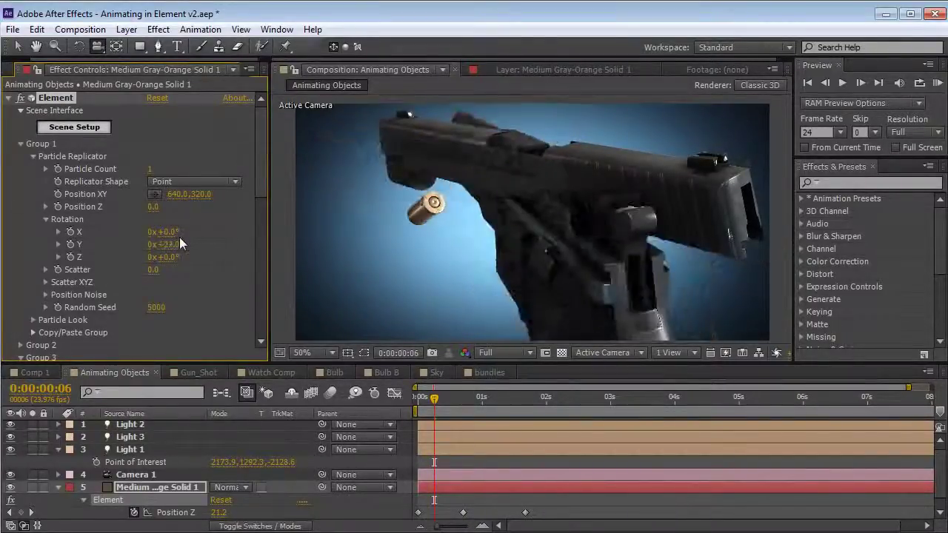
key("ctrl+z")
left_click(436, 372)
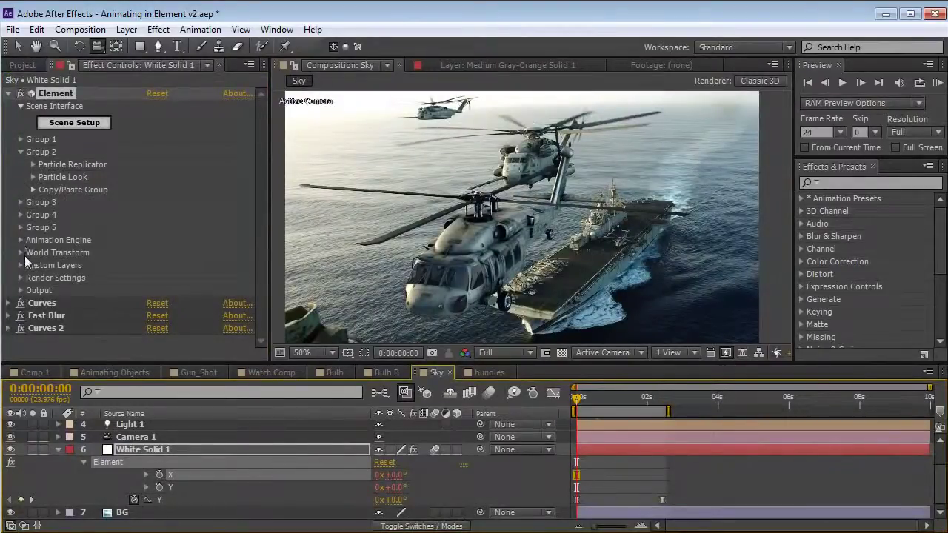
Step: Remove the World Transform Y rotation keyframes and set the rotation to 65° on Y and 16° on Z
left_click(20, 253)
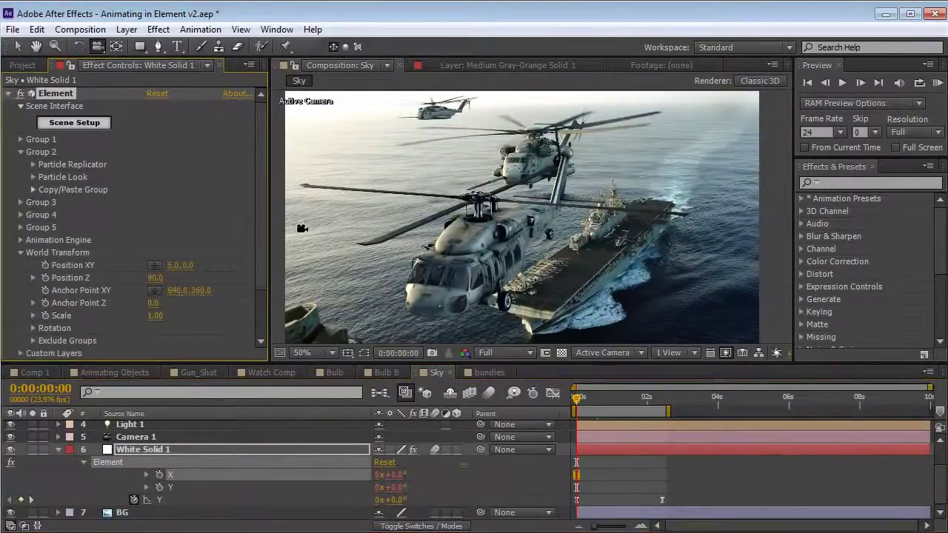
scroll(72, 162, "down", 2)
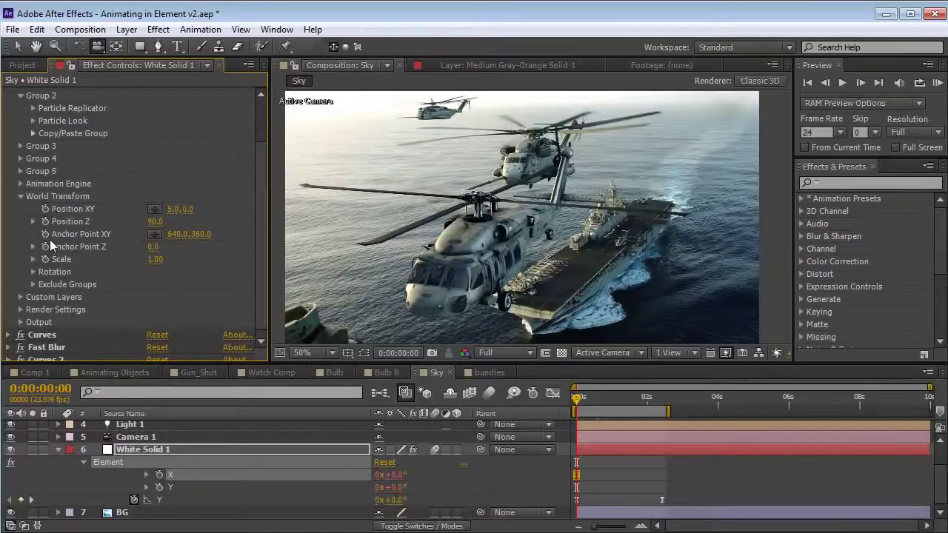
left_click(33, 271)
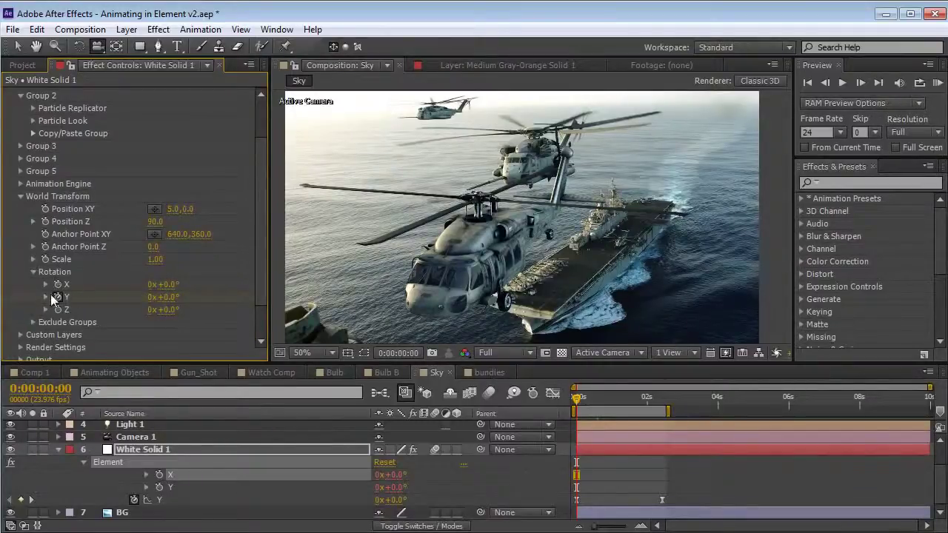
left_click_drag(164, 309, 215, 295)
Step: Move the current time to 0:00:01:12 and enable motion blur for the Sky composition
left_click(594, 399)
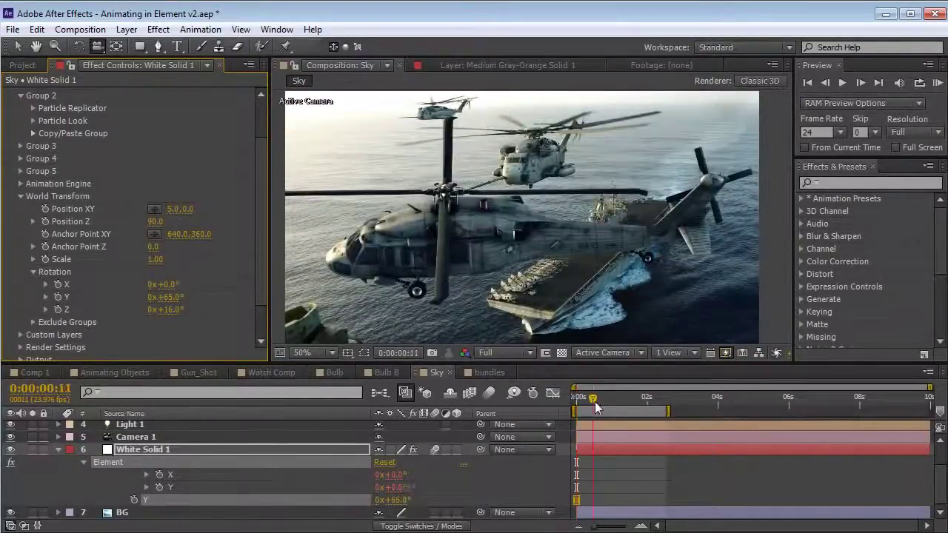
left_click_drag(595, 403, 630, 401)
left_click(488, 394)
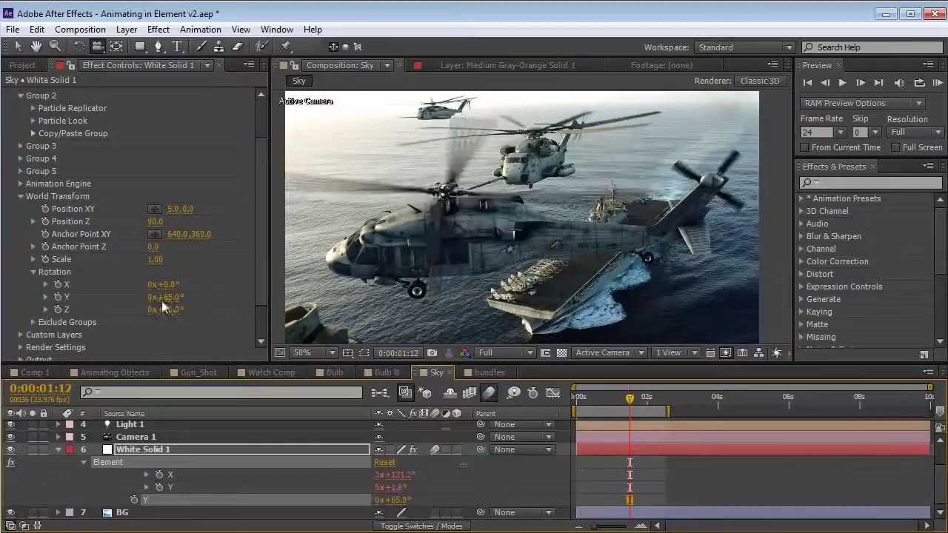
Step: Try World Transform rotations of 31° on X, -15° on Y and 0° on Z, and undo them
left_click_drag(167, 310, 113, 297)
left_click_drag(175, 285, 198, 285)
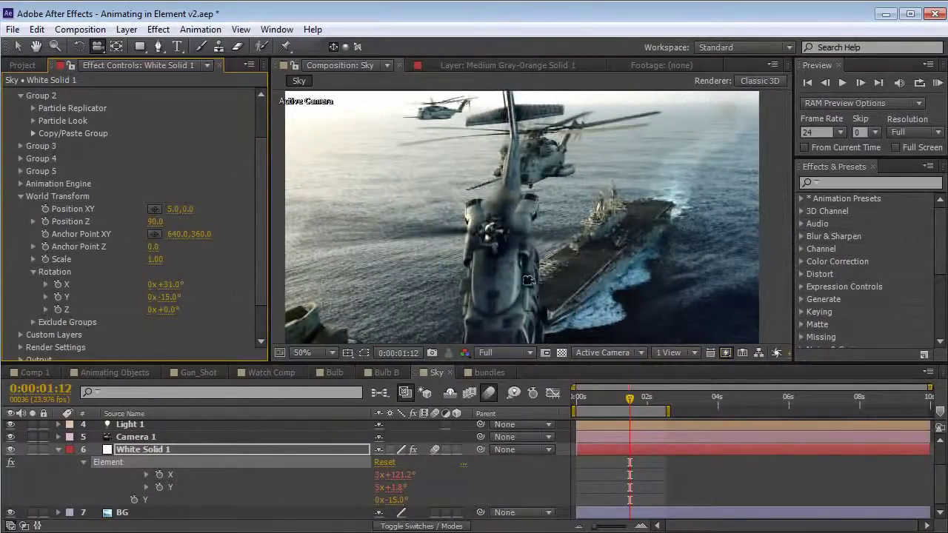
key("ctrl+z")
key("ctrl+z")
key("ctrl+z")
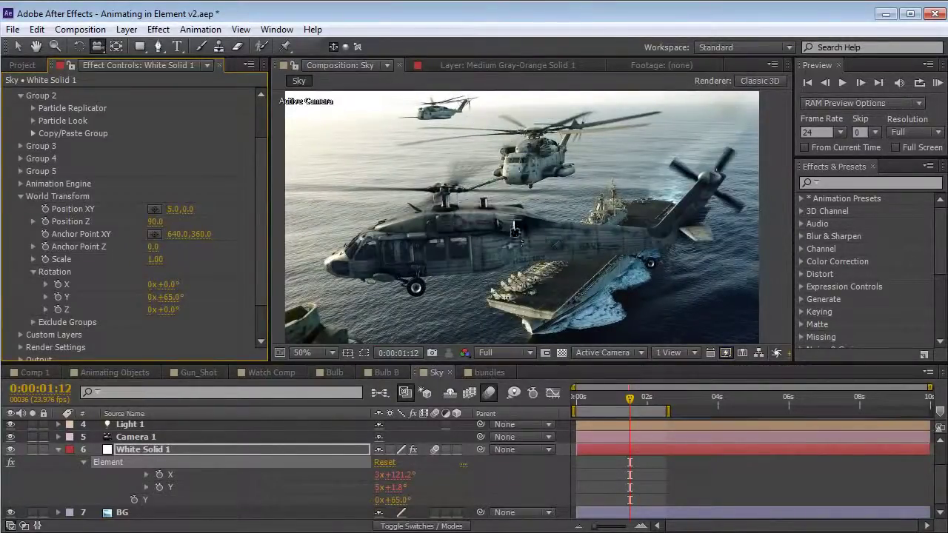
key("ctrl+z")
Step: Set the World Transform Y and Z rotations to 0°
left_click(175, 297)
type("0")
key("Return")
left_click(176, 311)
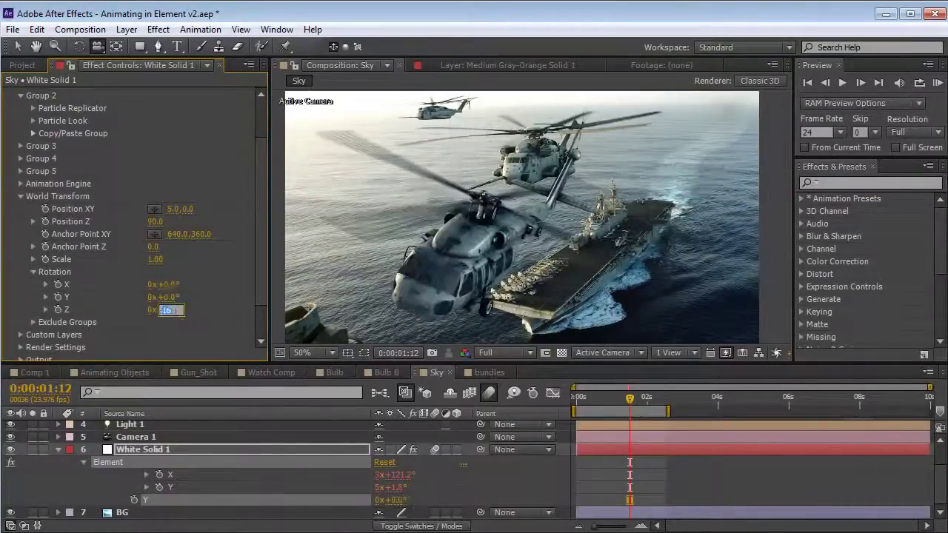
type("0")
key("Return")
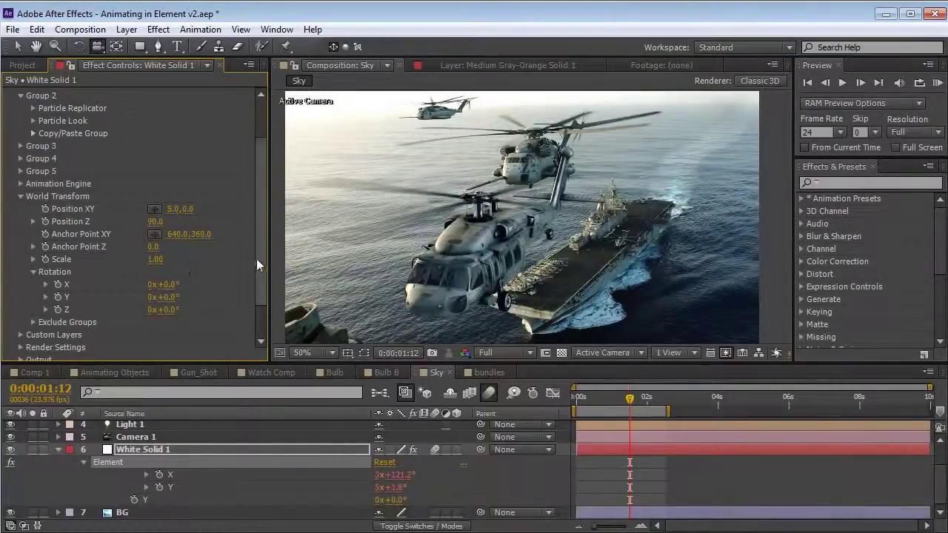
Step: Expand the Exclude Groups options under World Transform to view the checkboxes for groups 1 to 5
scroll(261, 222, "down", 3)
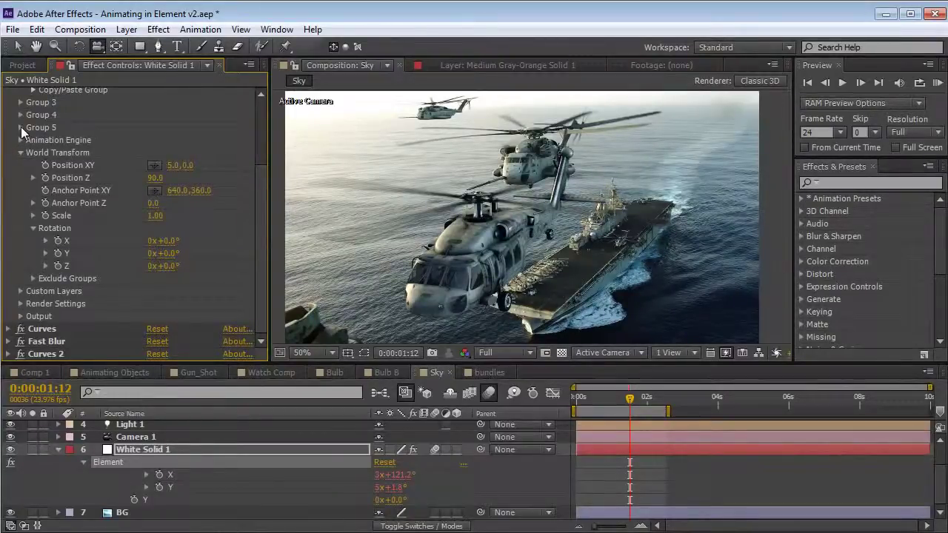
left_click(32, 279)
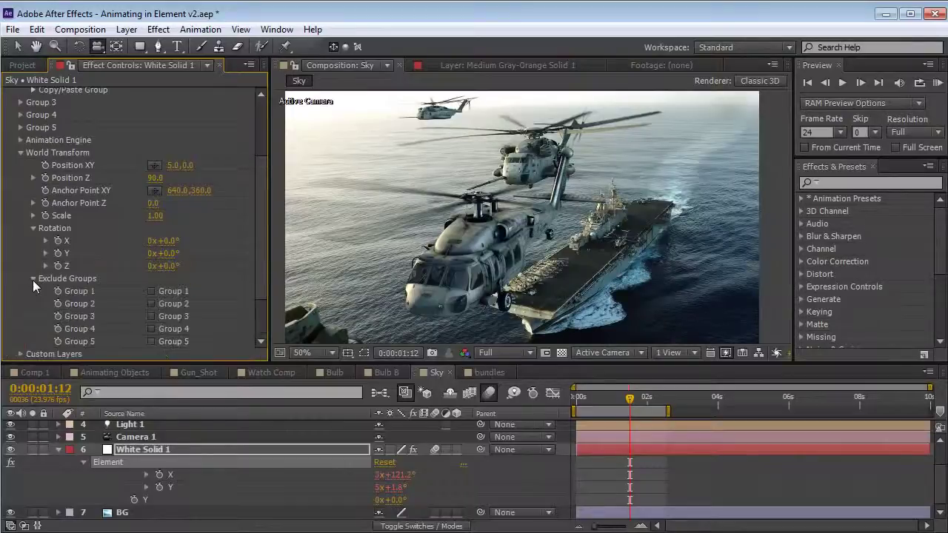
scroll(255, 285, "down", 1)
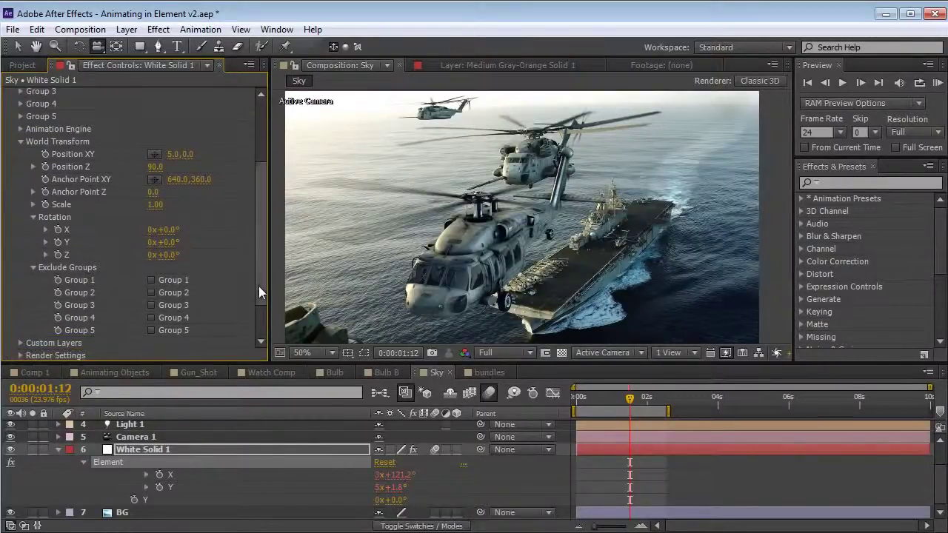
Step: Try excluding Group 5 from the World Transform, include it again, and collapse the Exclude Groups options
left_click(151, 330)
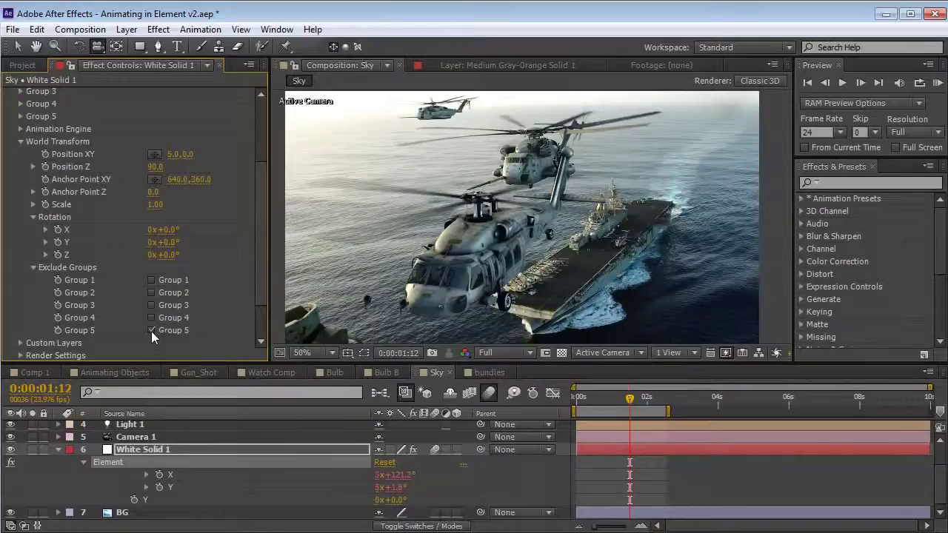
left_click(151, 331)
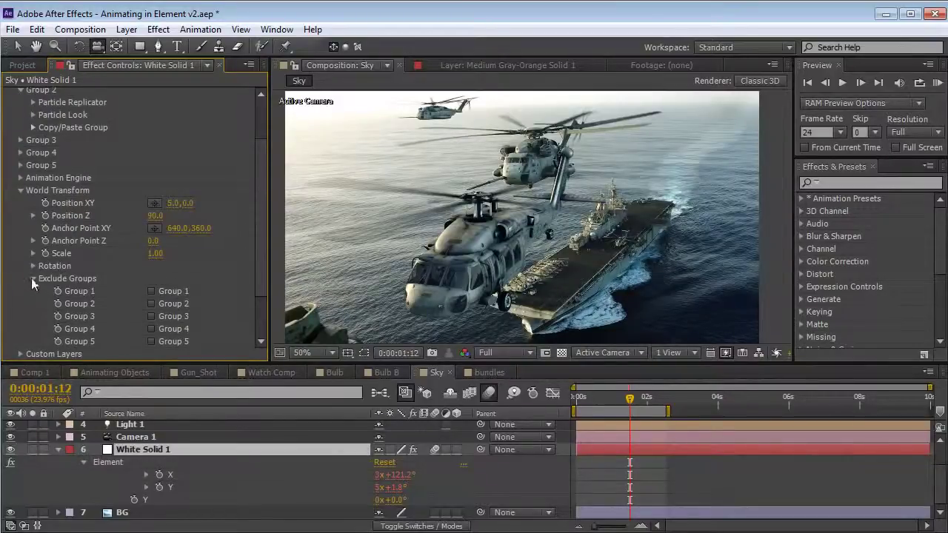
left_click(33, 279)
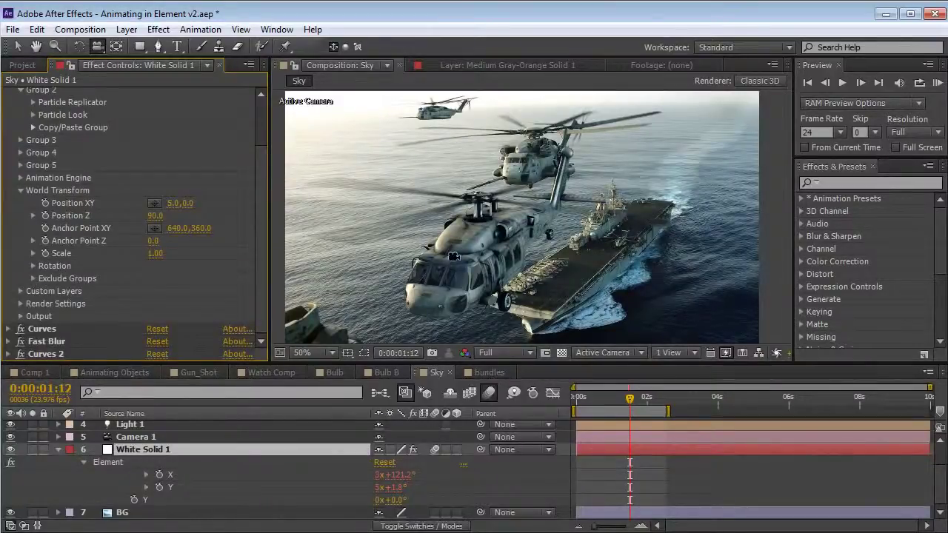
Step: Bring the camera closer to the helicopter's cockpit and set Group 5's Particle Replicator Grid X to 3
left_click_drag(454, 256, 485, 242)
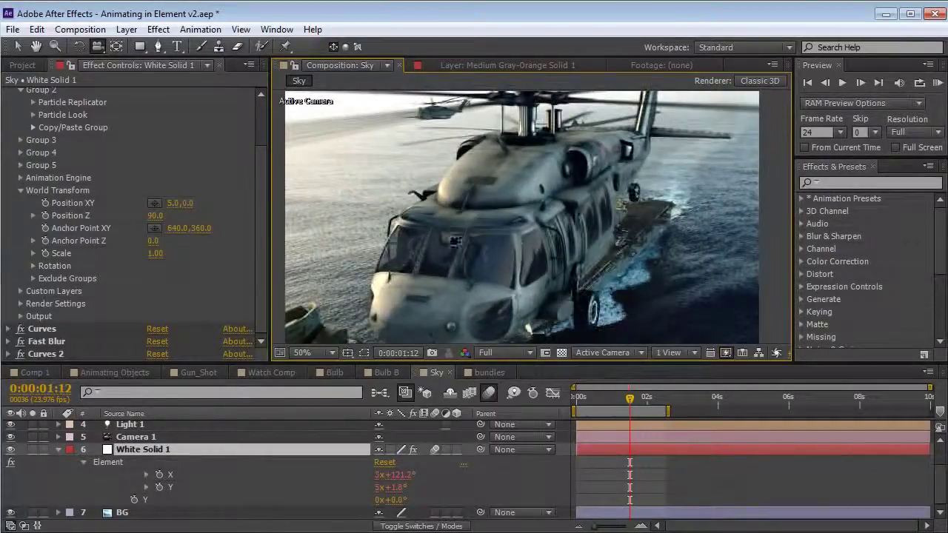
left_click(22, 165)
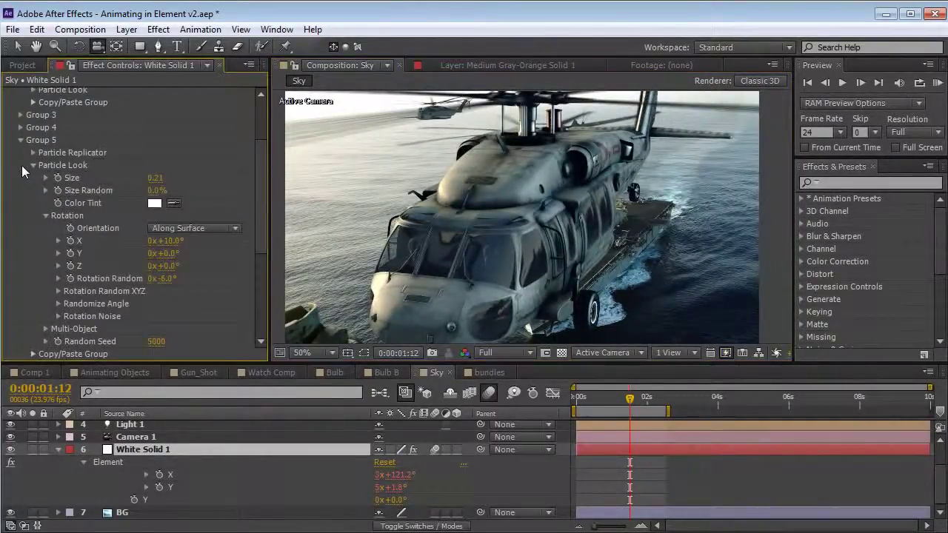
left_click(32, 153)
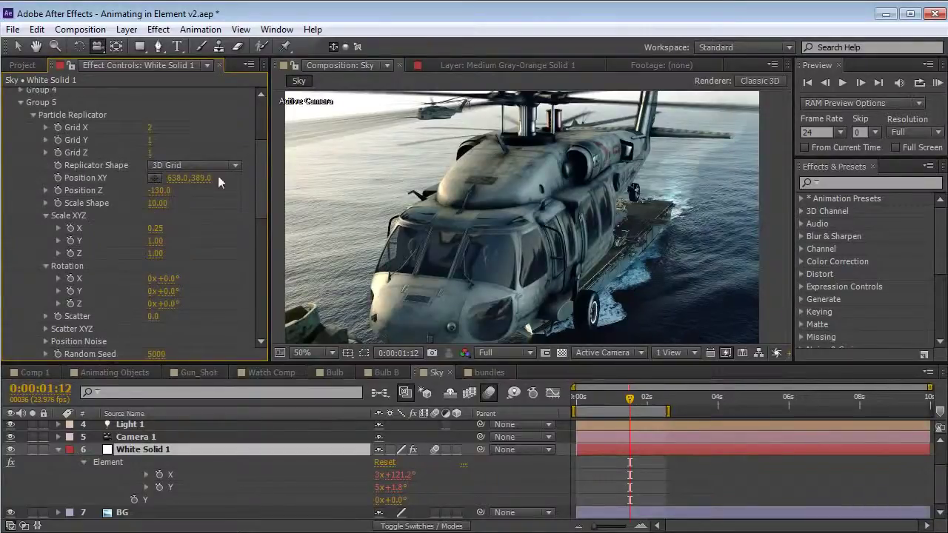
scroll(263, 190, "up", 1)
scroll(263, 190, "up", 2)
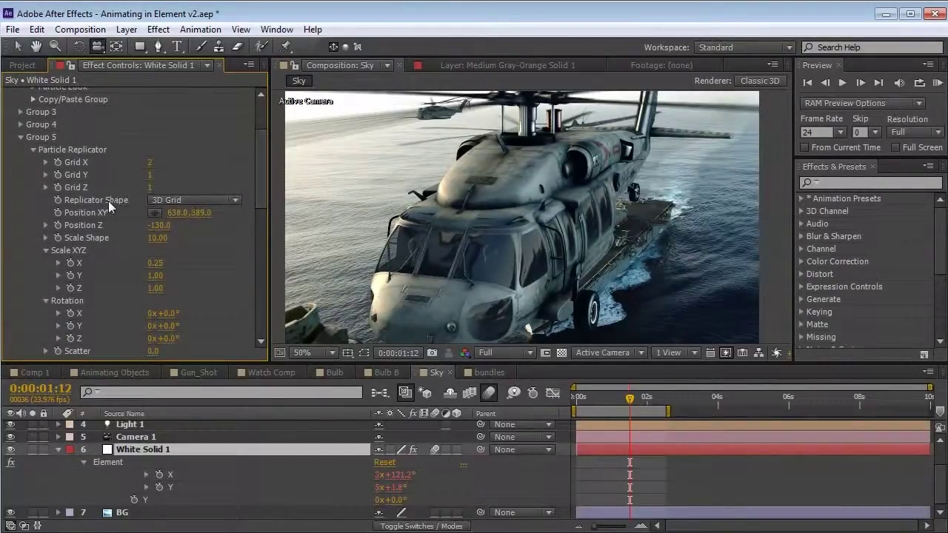
left_click(152, 163)
type("3")
key("Return")
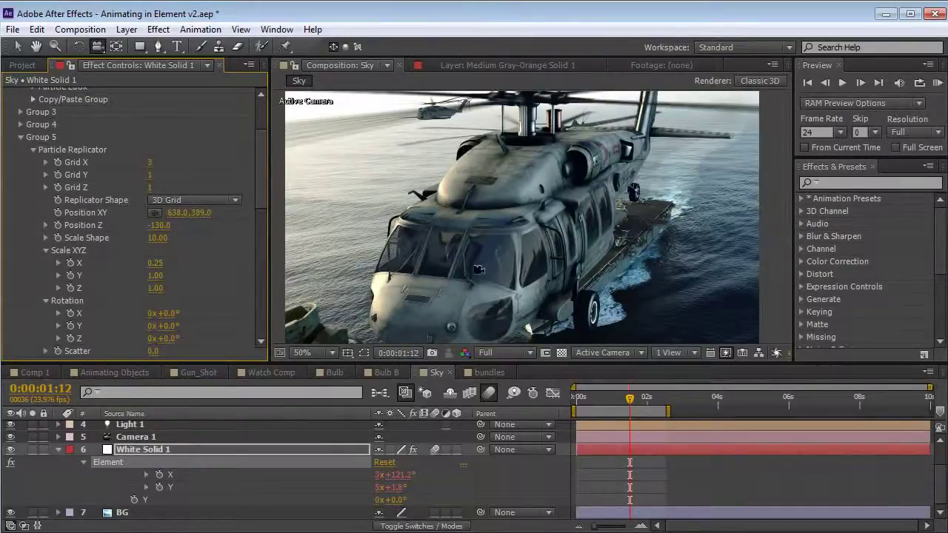
left_click(149, 162)
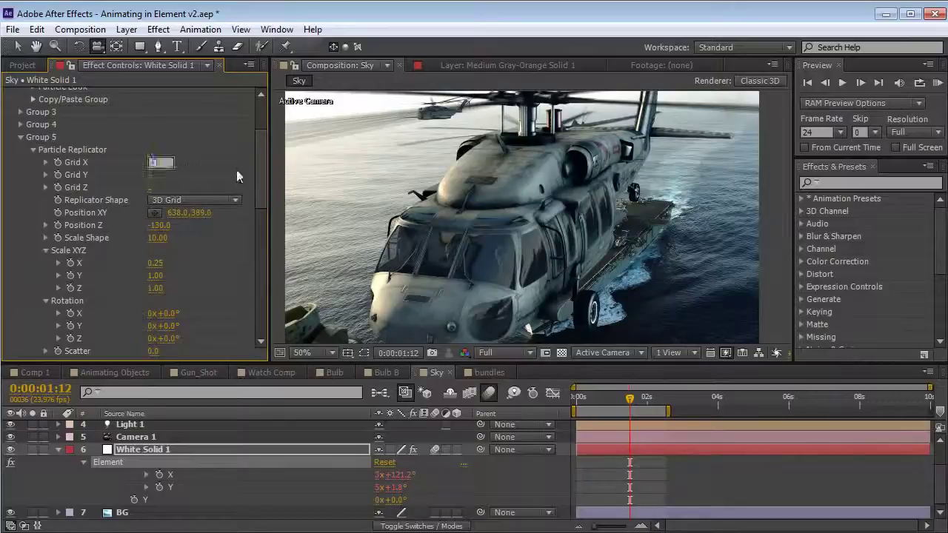
key("Return")
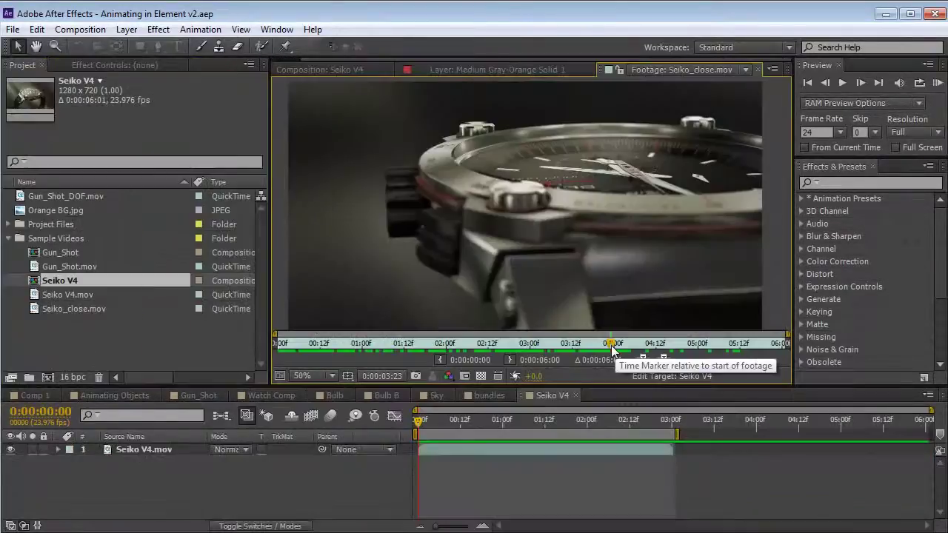
Step: Scrub through the Seiko_close.mov footage and the Seiko V4 composition to review the watch renders, returning the composition to its start
left_click_drag(611, 350, 313, 344)
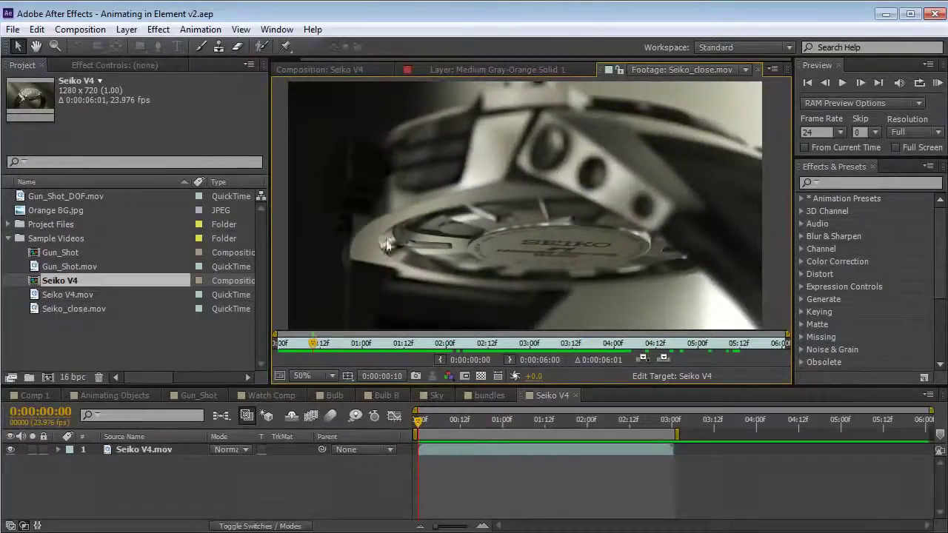
left_click(322, 71)
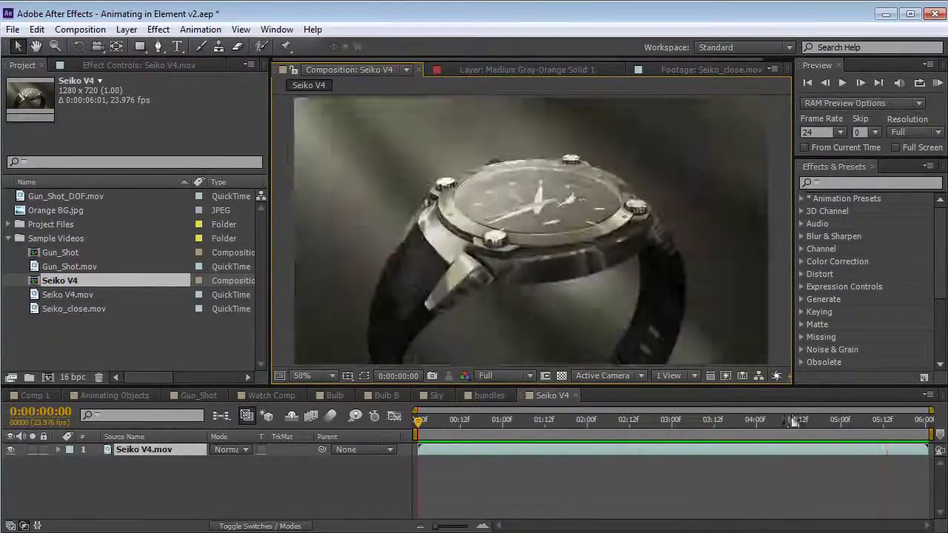
left_click_drag(426, 425, 921, 424)
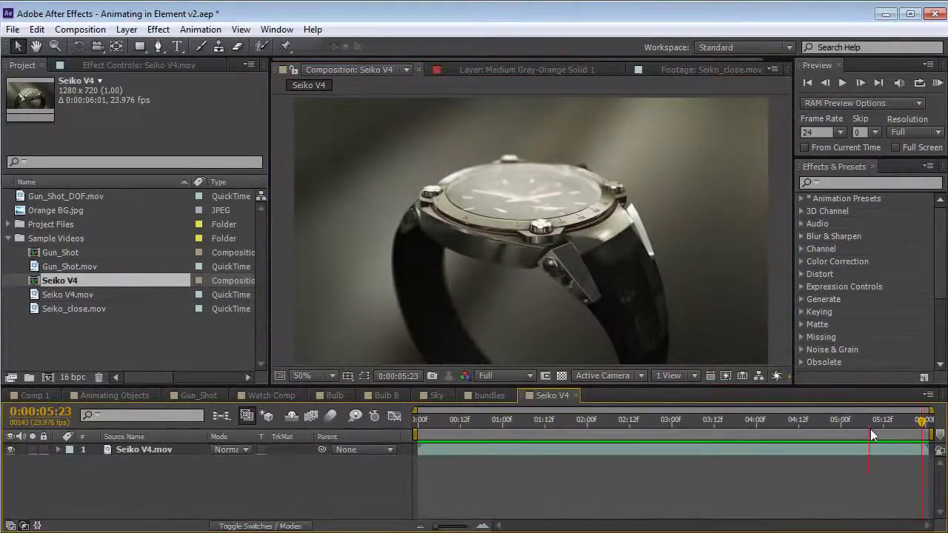
left_click_drag(871, 433, 380, 454)
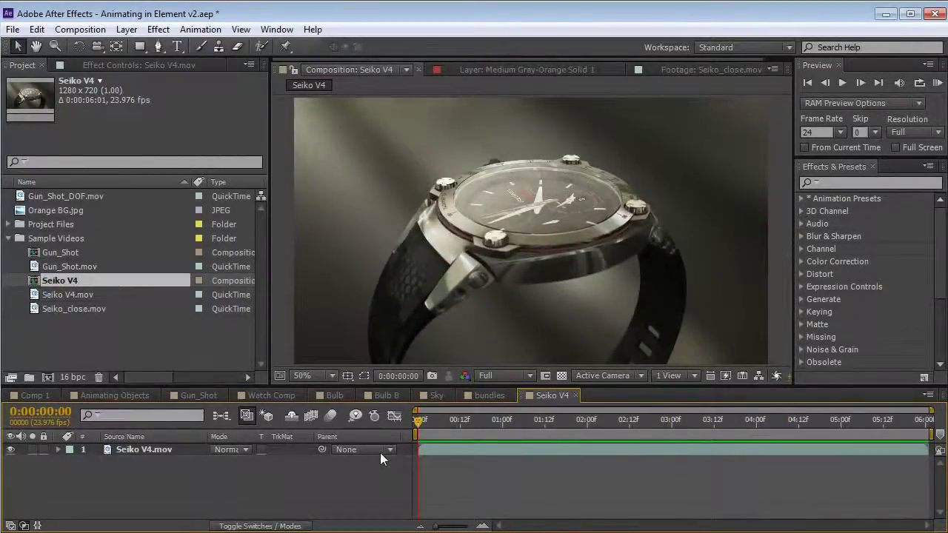
Step: In the Watch Comp composition, purge all memory and set the preview resolution to Full
left_click(264, 393)
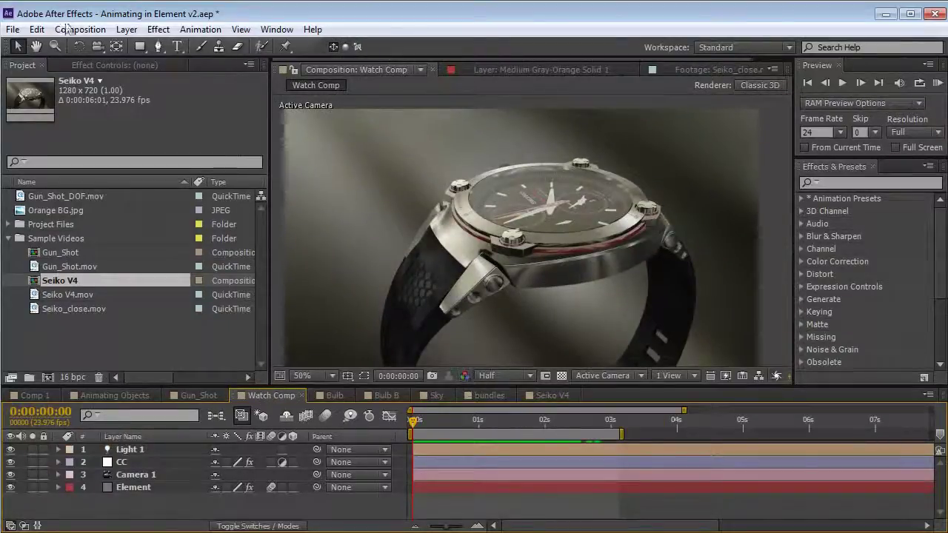
left_click(36, 29)
mouse_move(81, 314)
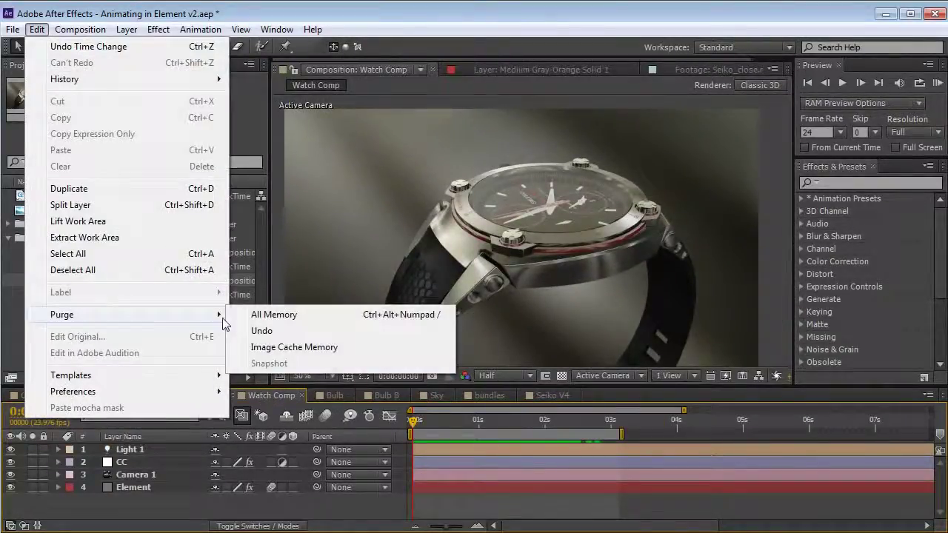
left_click(268, 318)
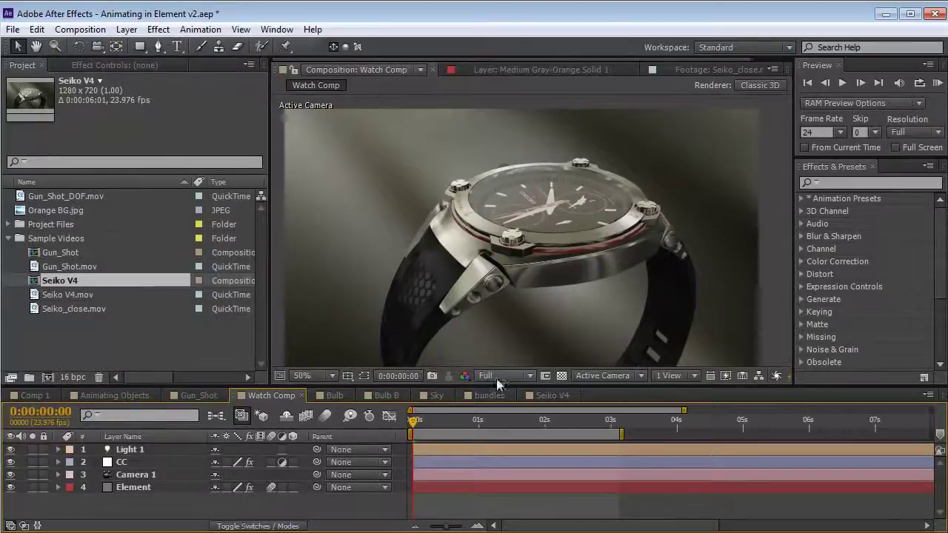
Step: Examine the watch in a maximized composition view by orbiting the camera around it, and restore the normal layout
key("grave")
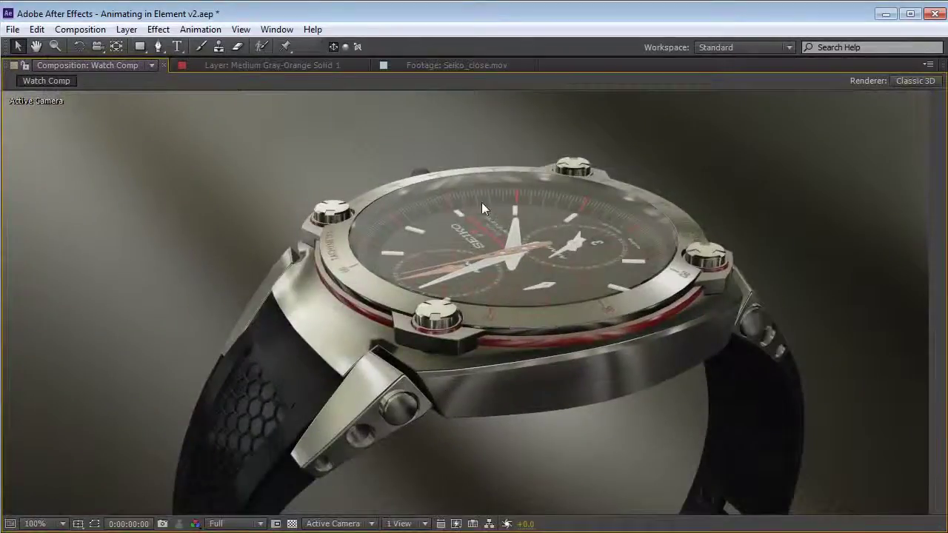
key("grave")
key("grave")
key("c")
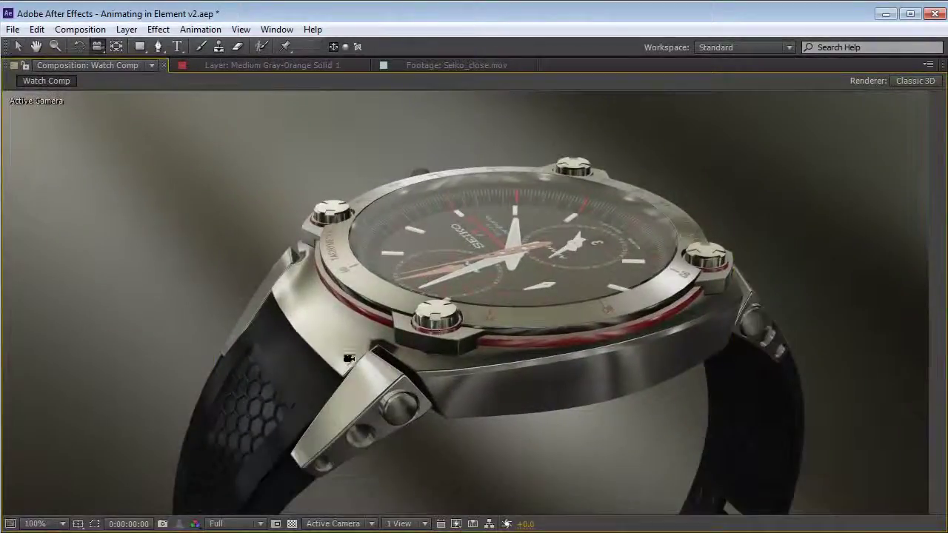
left_click_drag(350, 362, 504, 263)
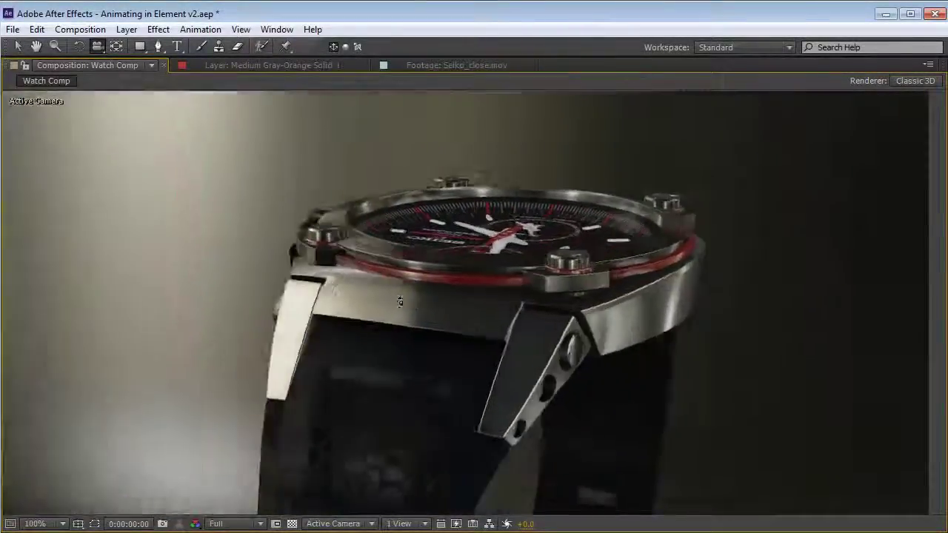
key("grave")
left_click_drag(433, 417, 397, 433)
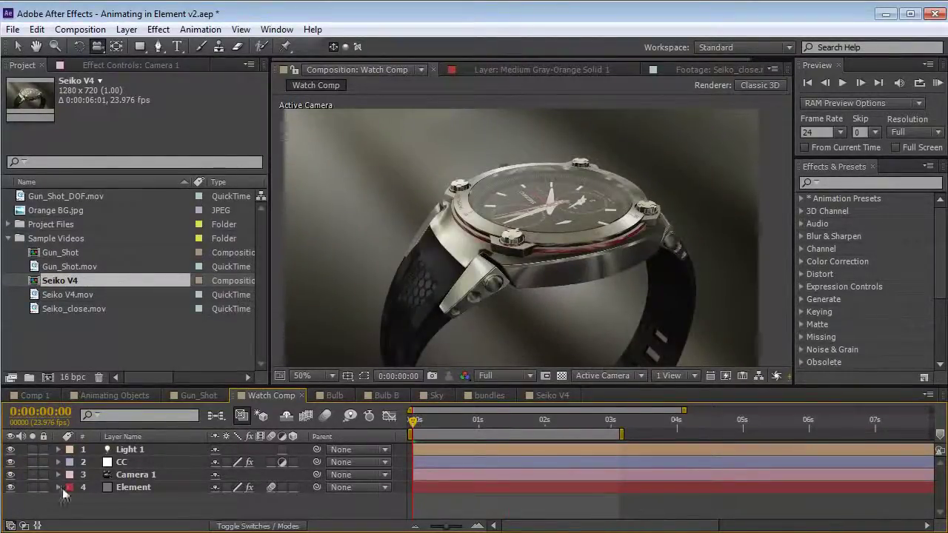
Step: Select the Element layer and scrub to 0:00:01:01 and back to the start to view the watch parts separating
left_click(131, 461)
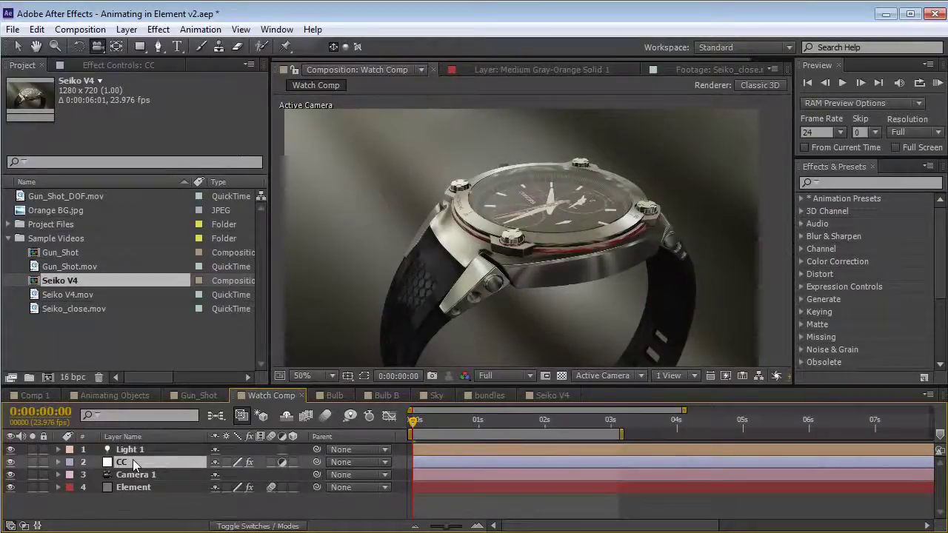
left_click(134, 486)
left_click_drag(413, 421, 481, 421)
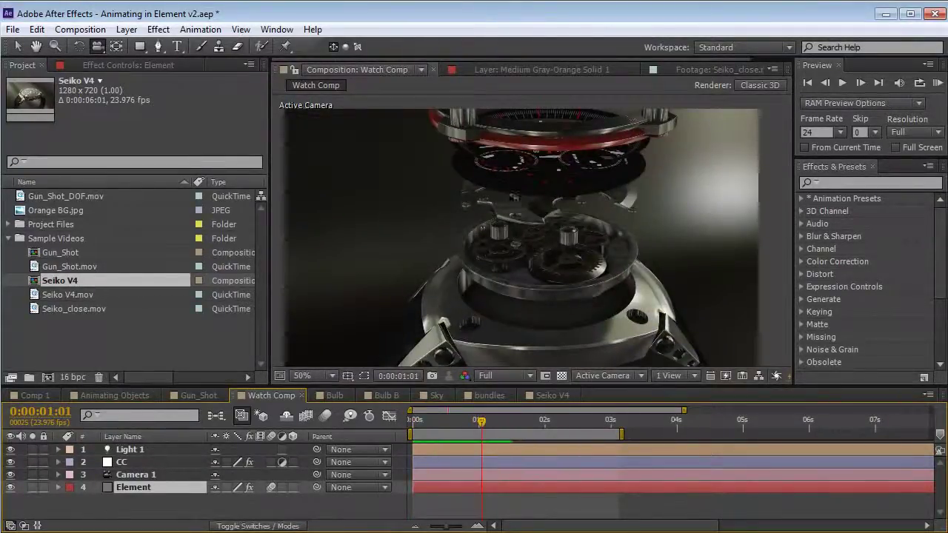
left_click_drag(479, 422, 364, 428)
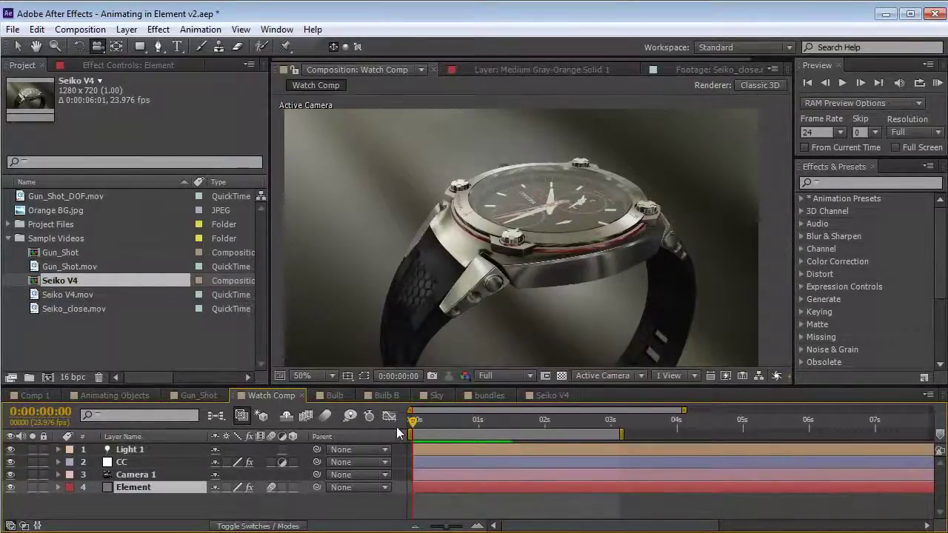
Step: Open Scene Setup for the Element layer and make the watch_body material visible on the Group 2 watch model
left_click(137, 475)
left_click(146, 488)
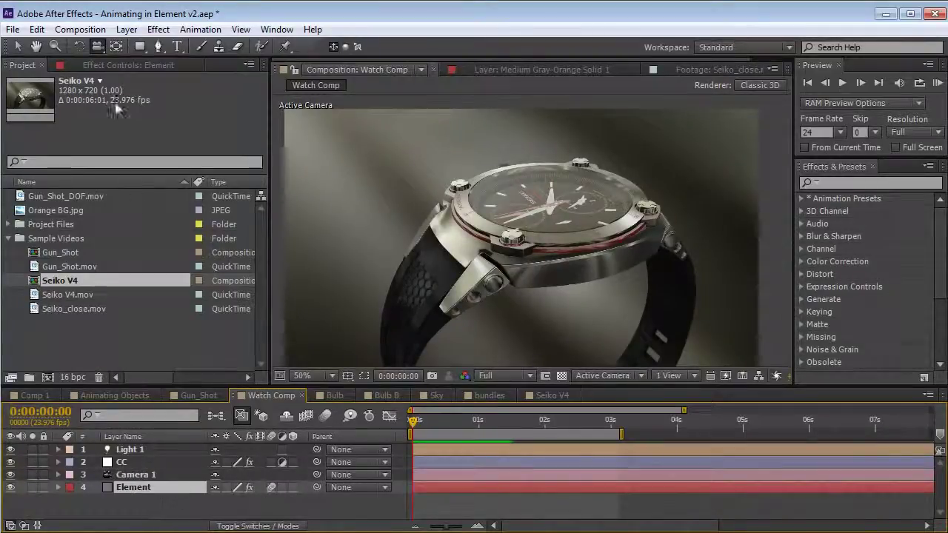
left_click(99, 63)
left_click(74, 122)
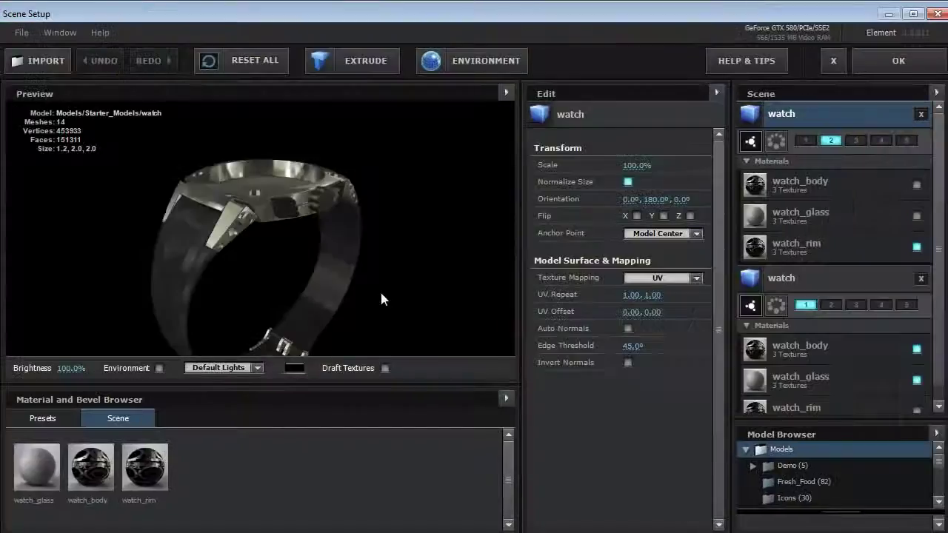
mouse_move(238, 226)
left_mouse_down()
mouse_move(304, 224)
mouse_move(245, 228)
left_mouse_up()
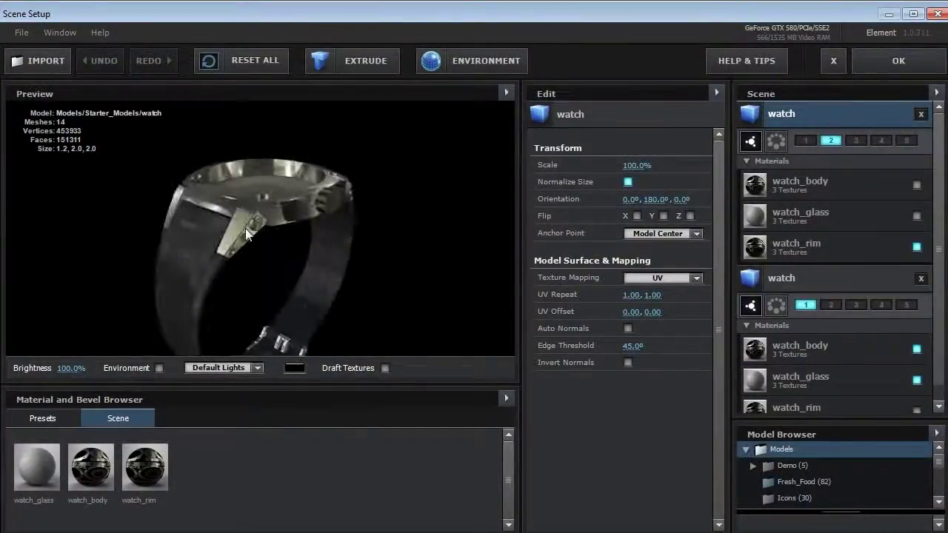
left_click(916, 184)
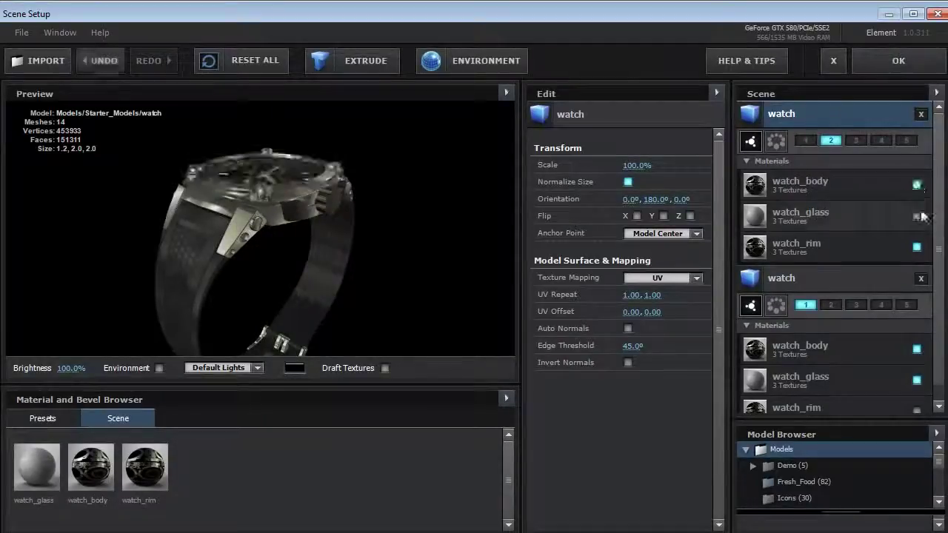
Step: Disable the watch_body and watch_glass materials of the watch object in group 2, keeping only watch_rim enabled
left_click(916, 216)
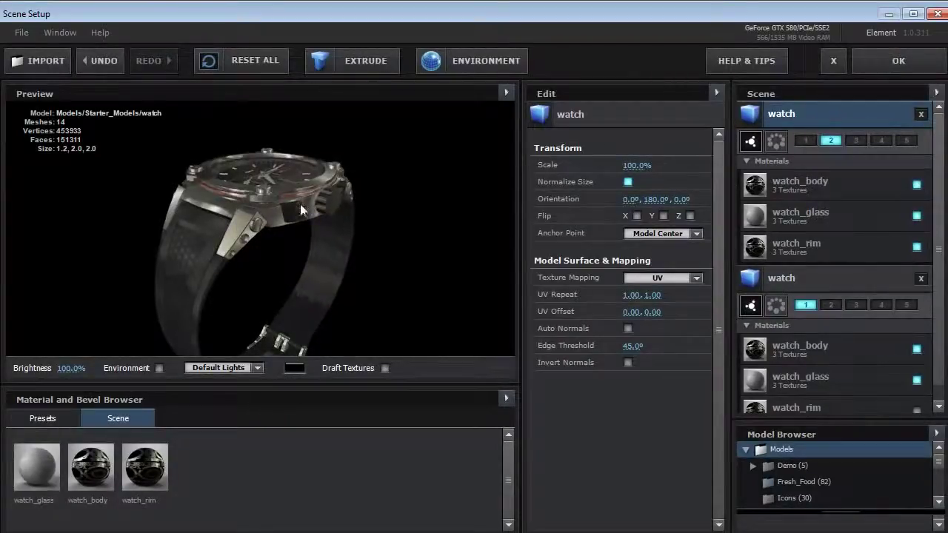
left_click(916, 185)
left_click(915, 215)
left_click_drag(272, 286, 248, 249)
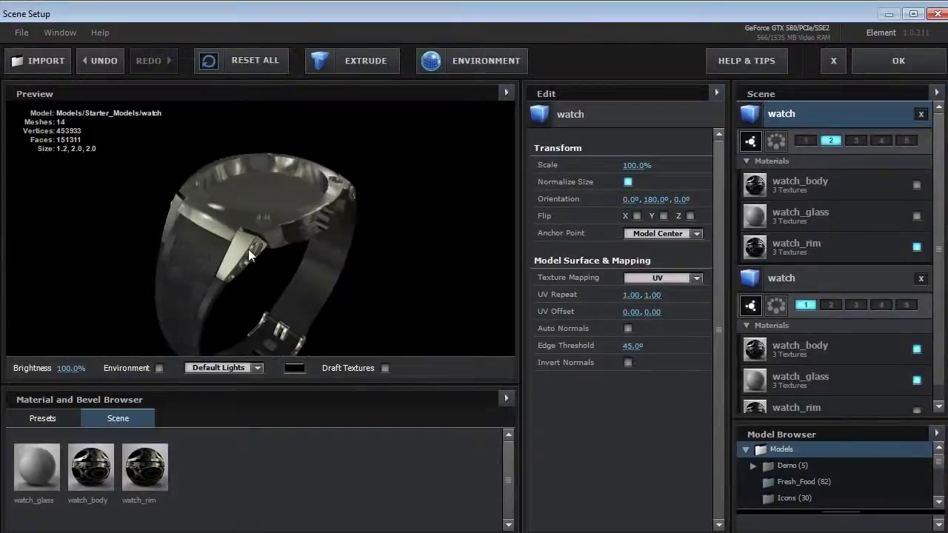
Step: Examine the separate parts of the watch object in group 1 in the Scene Setup preview
left_click(831, 141)
left_click(797, 275)
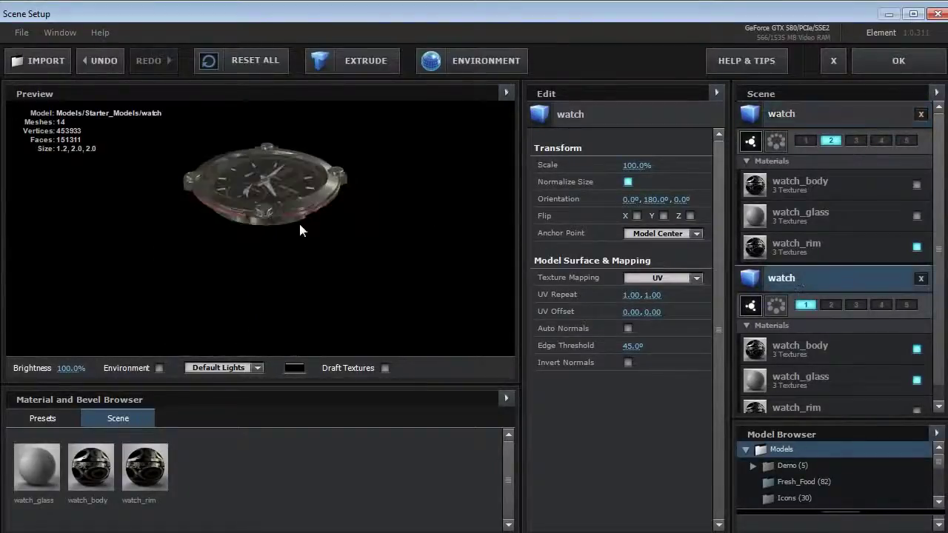
left_click_drag(298, 220, 278, 248)
scroll(277, 248, "up", 3)
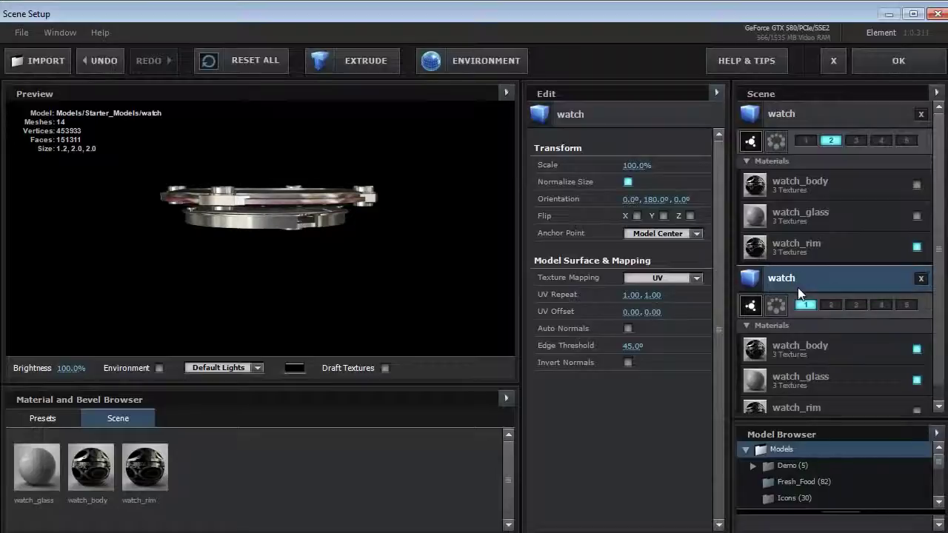
left_click_drag(318, 186, 283, 231)
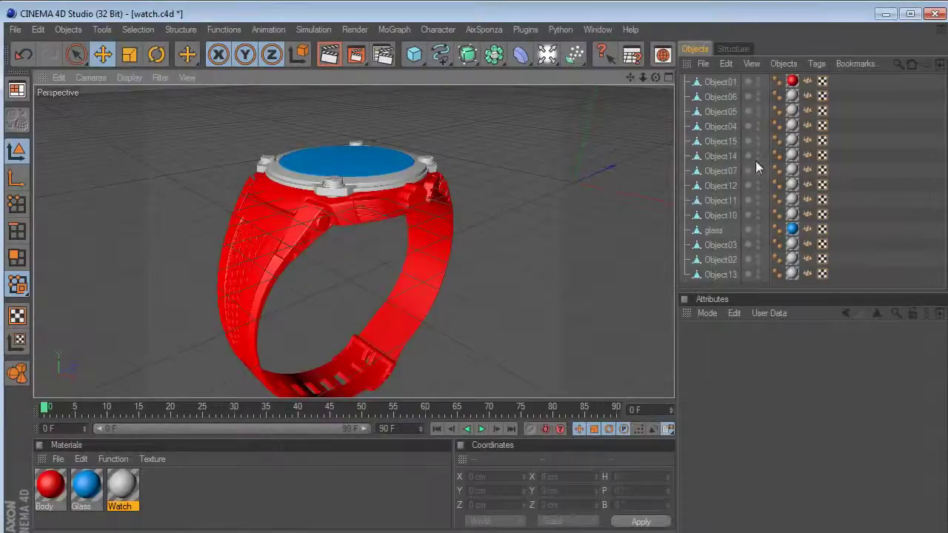
Step: Switch to CINEMA 4D, move Object14 slightly up along the Y axis, and select Object10
left_click(718, 155)
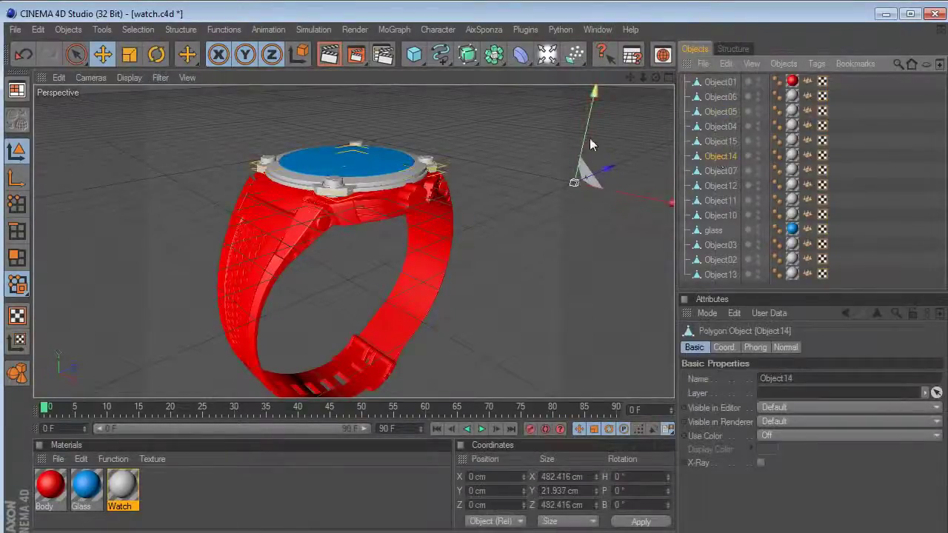
left_click_drag(585, 145, 593, 112)
left_click(721, 217)
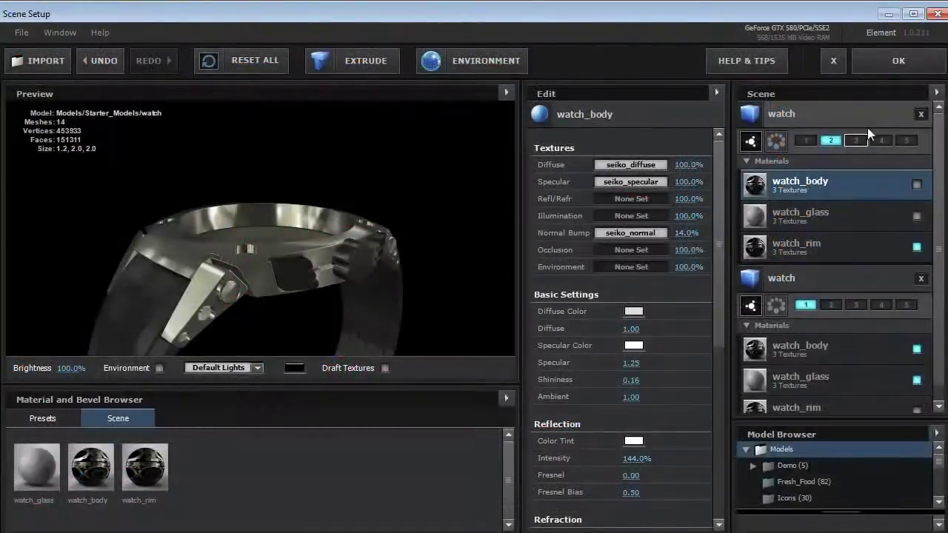
Step: Return to Element's Scene Setup, check the two watch objects in the preview, and accept the scene
left_click(855, 114)
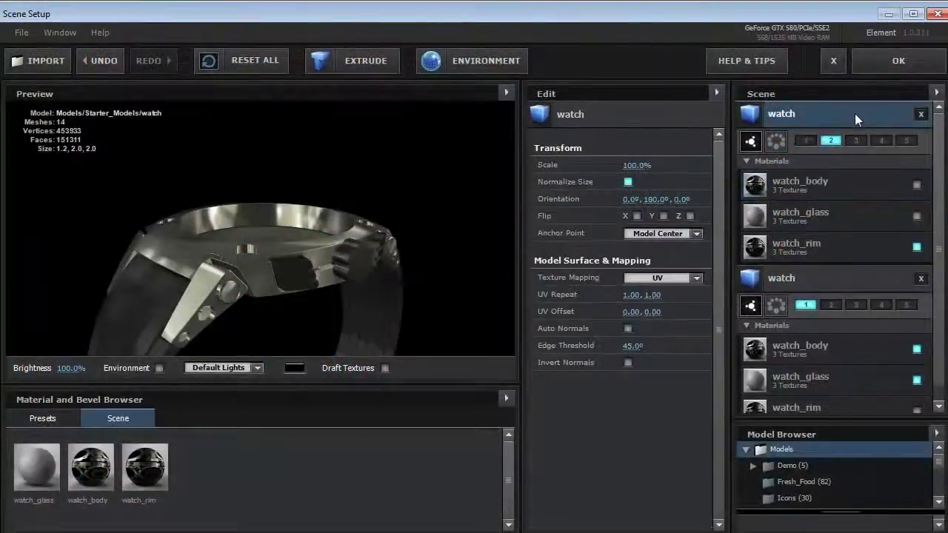
left_click_drag(350, 268, 355, 234)
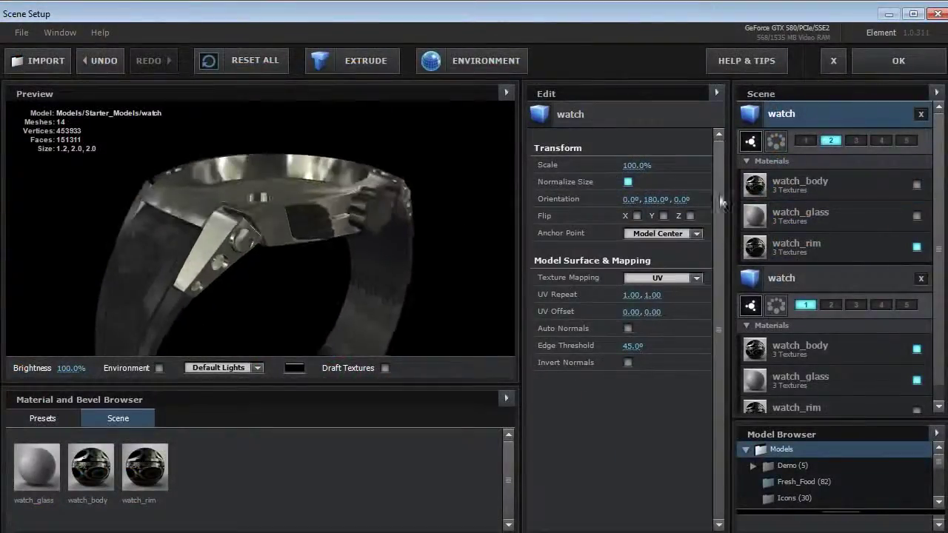
left_click(819, 276)
left_click_drag(134, 215, 315, 174)
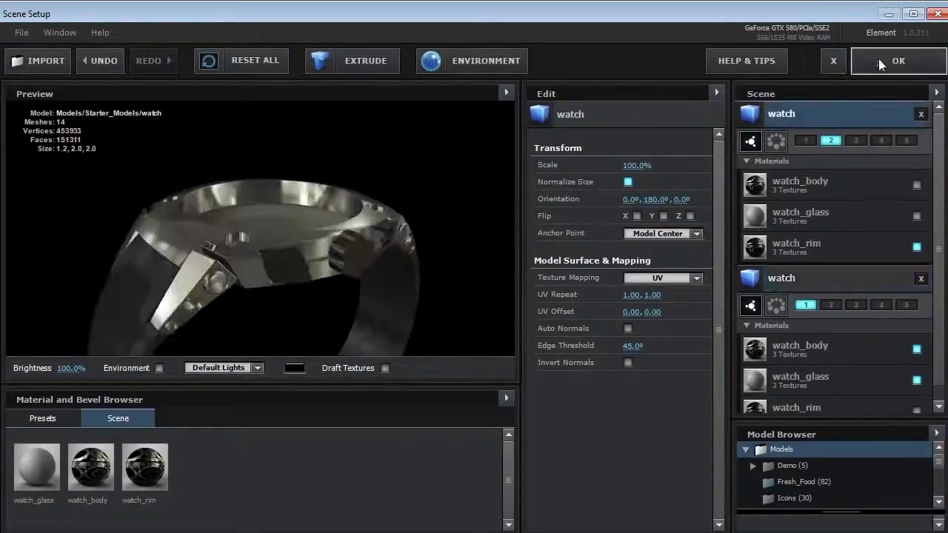
left_click(897, 60)
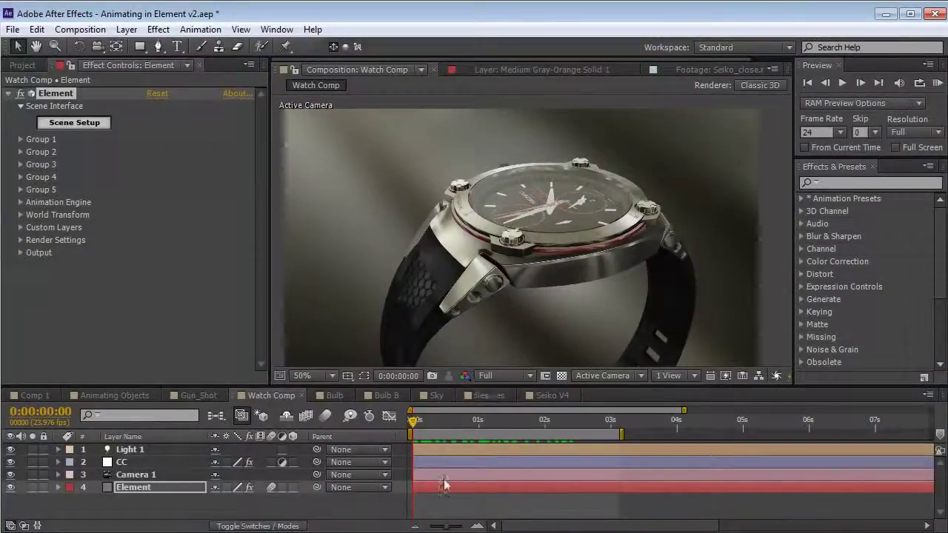
Step: Remove all Position XY, Position Z and Y keyframes from the Element layer and return to frame 0:00:00:00
key("u")
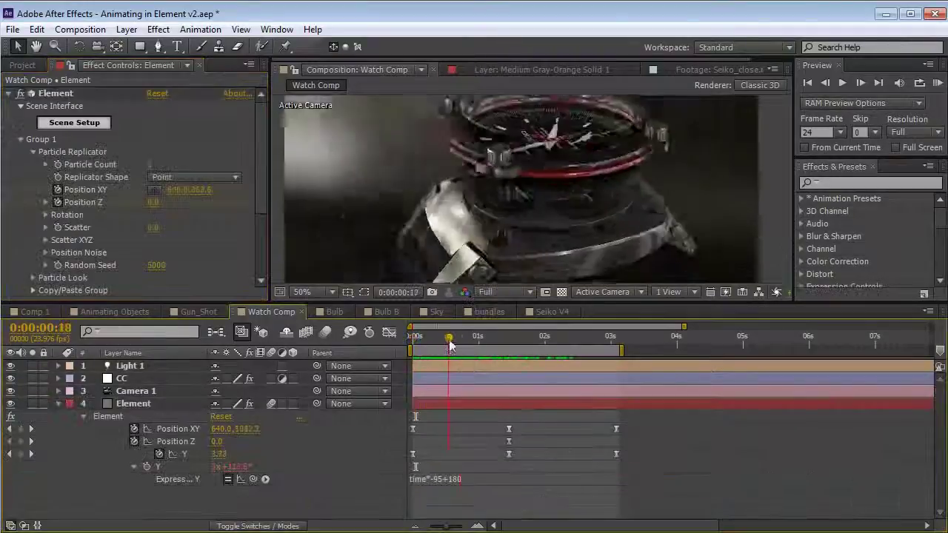
left_click_drag(449, 338, 379, 345)
left_click_drag(649, 419, 382, 467)
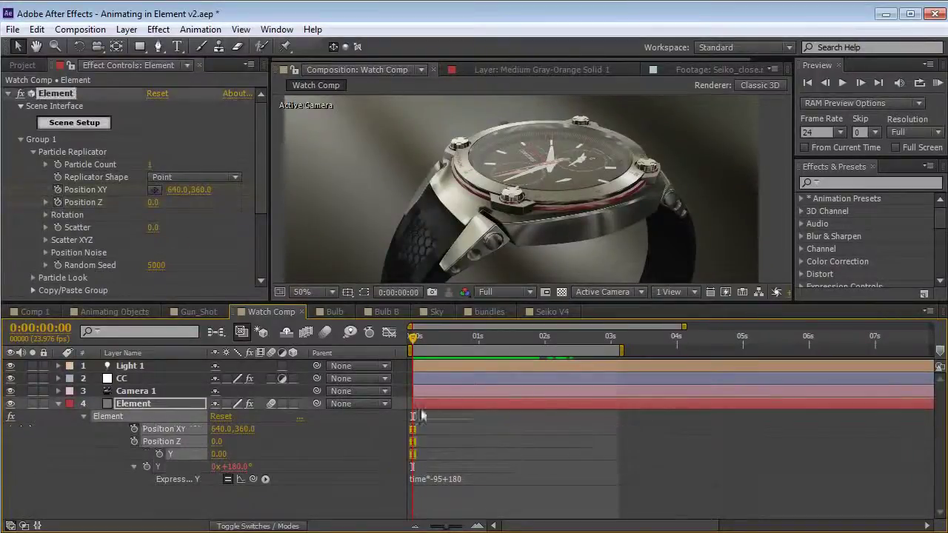
key("Delete")
left_click_drag(417, 339, 382, 386)
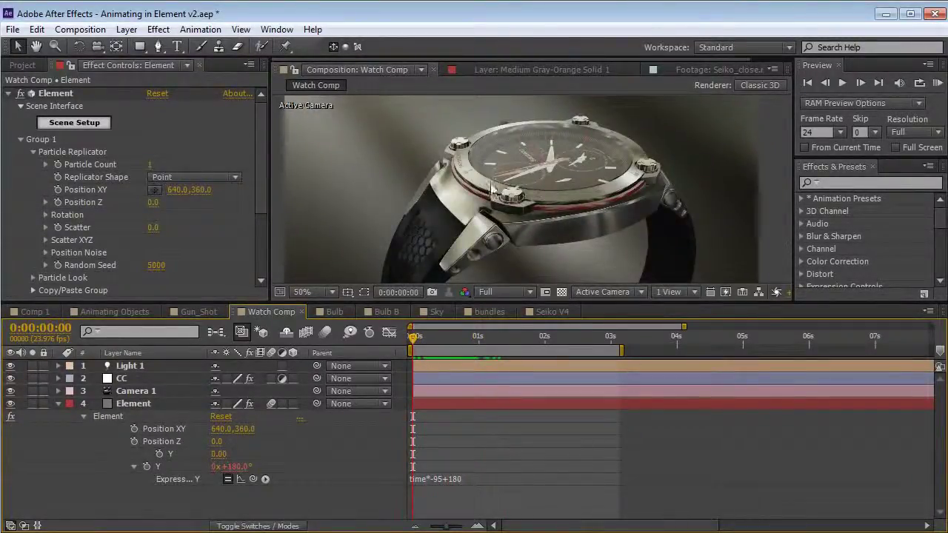
Step: Enable Multi-Object in the Particle Look settings of Group 1
left_click(33, 152)
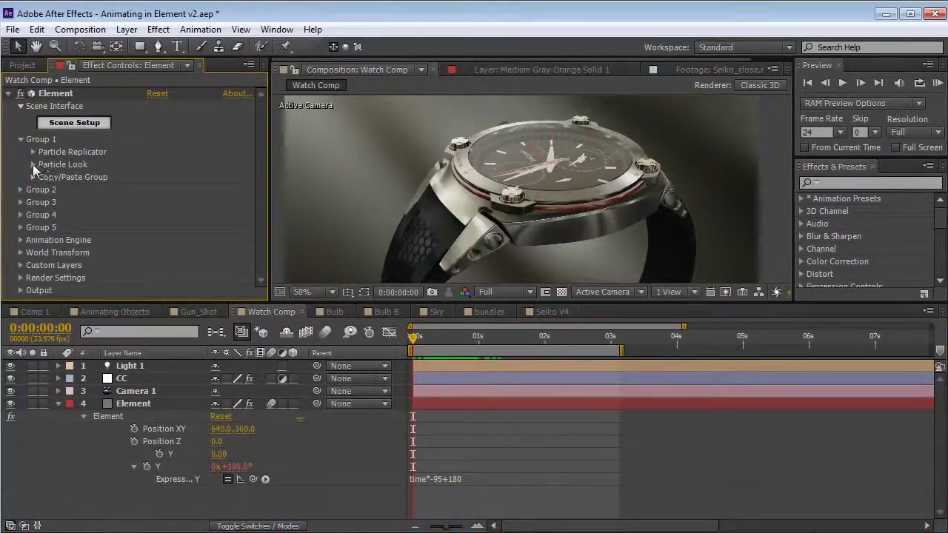
left_click(32, 165)
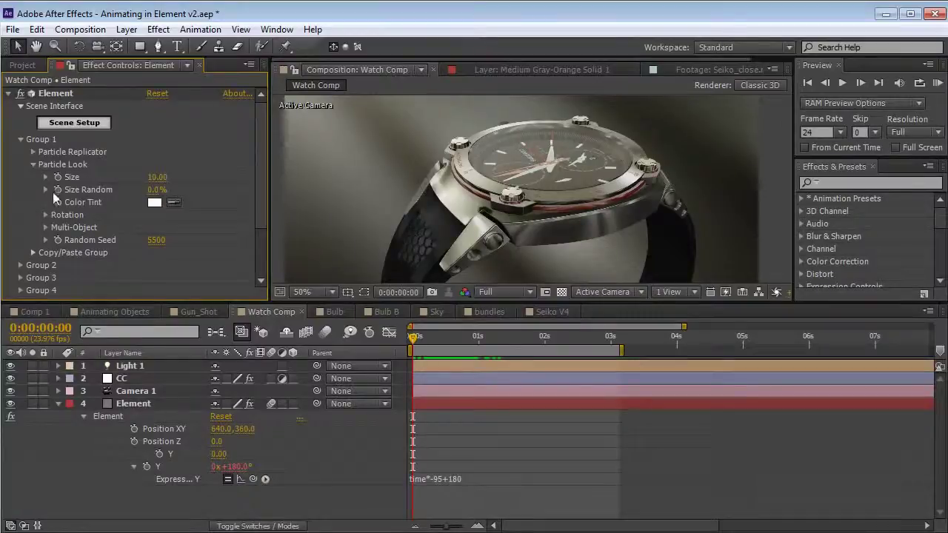
left_click(46, 229)
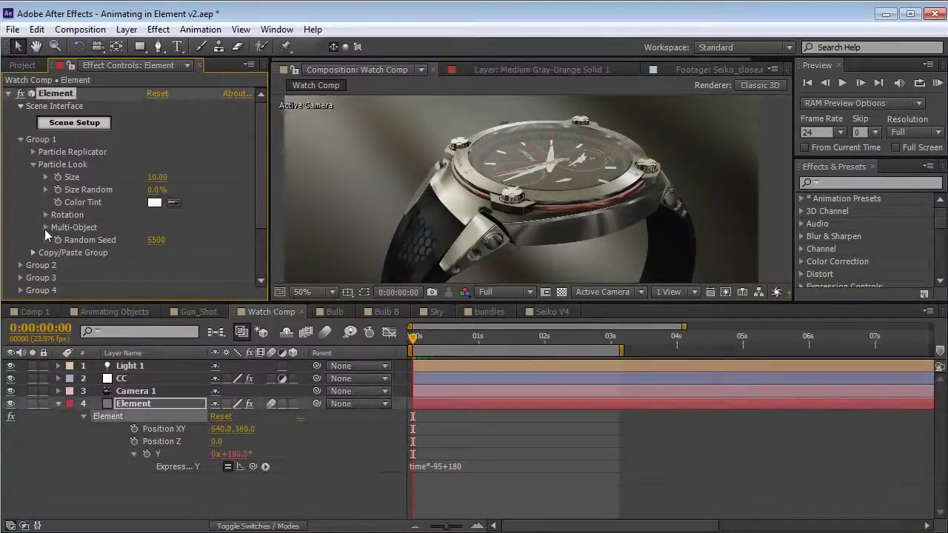
left_click(45, 230)
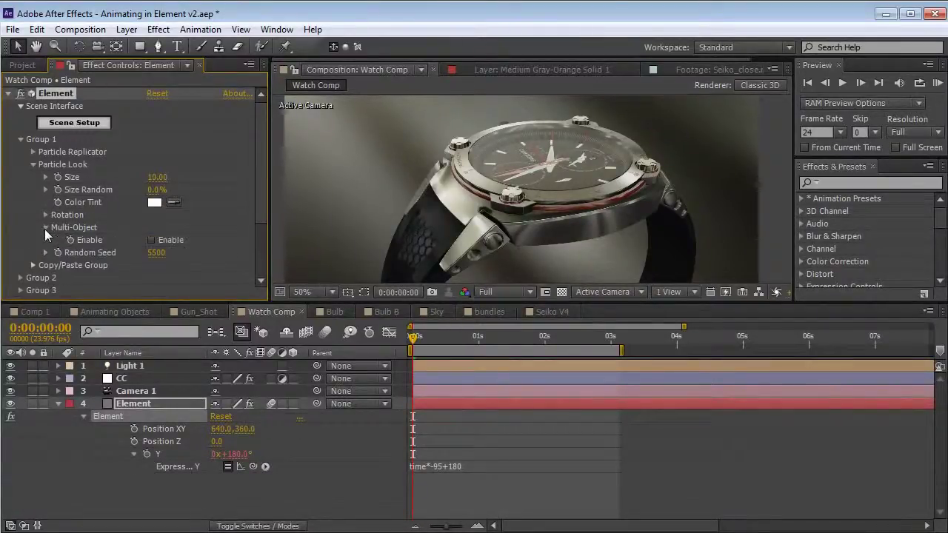
left_click(156, 241)
left_click_drag(260, 181, 258, 169)
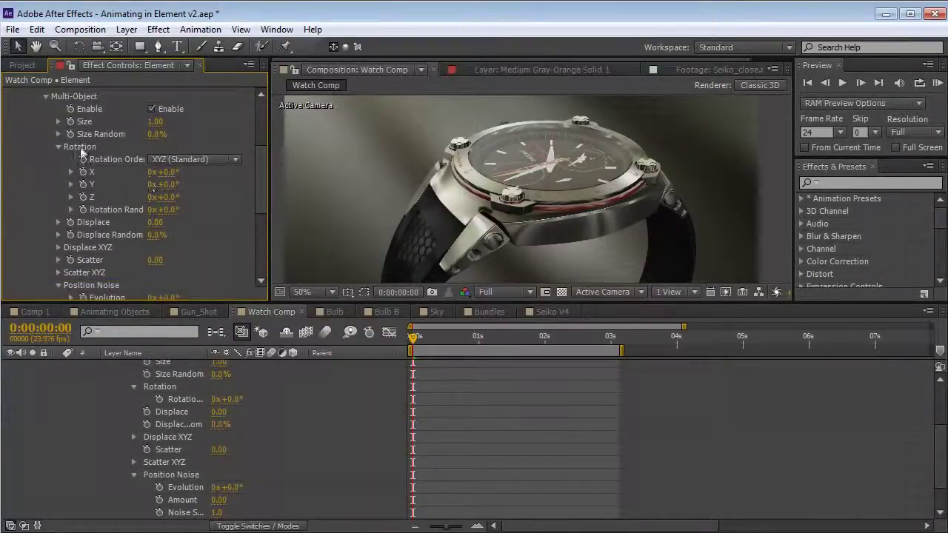
Step: Try a Multi-Object Scatter of 10.90 with random rotation on the watch parts, and undo the random rotation
left_click(59, 147)
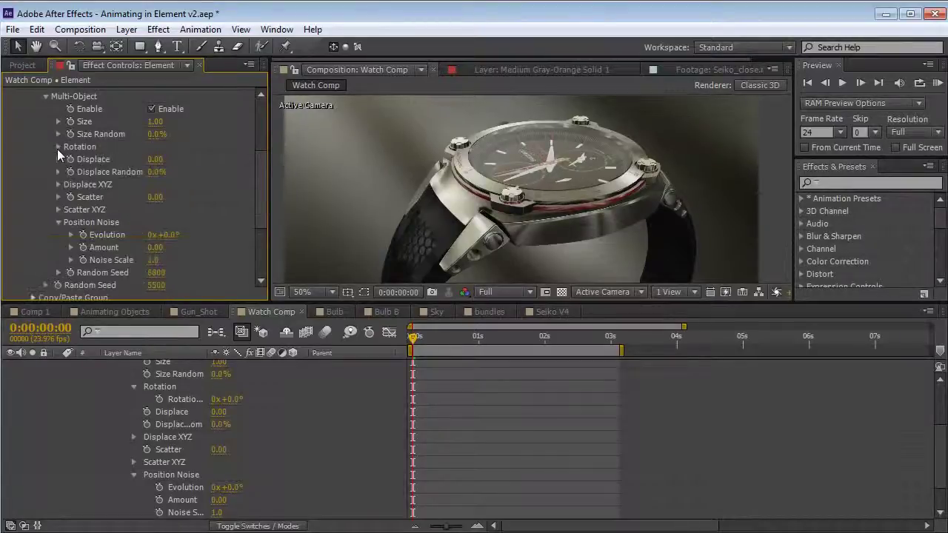
left_click_drag(158, 203, 226, 193)
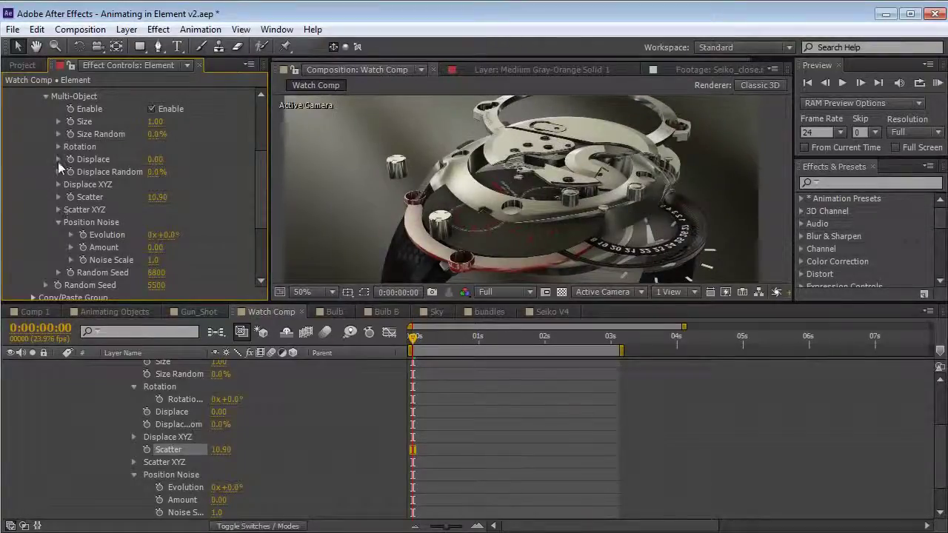
left_click(59, 147)
left_click_drag(169, 211, 203, 211)
left_click_drag(268, 209, 277, 208)
key("ctrl+z")
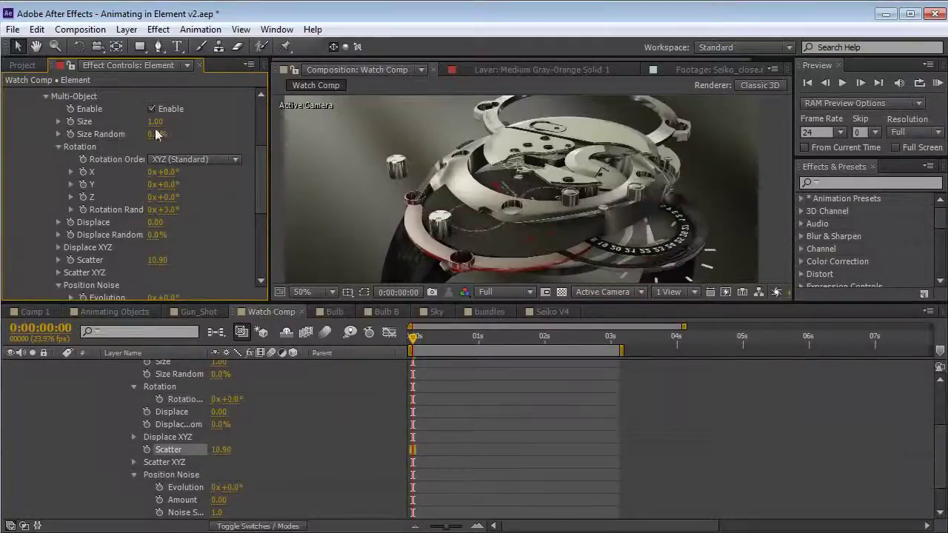
Step: Try a Multi-Object Size Random of 57%, and undo both it and the scatter
left_click_drag(156, 134, 207, 147)
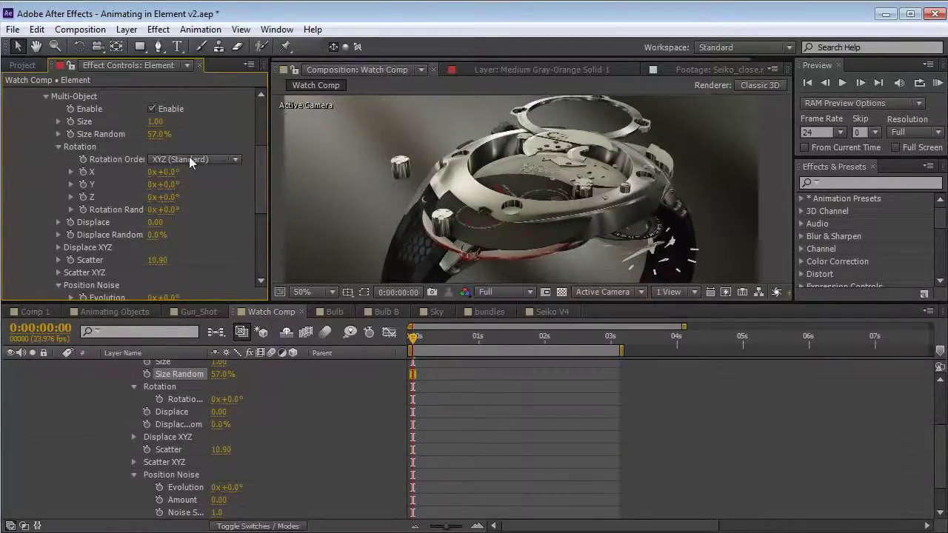
key("ctrl+z")
key("ctrl+z")
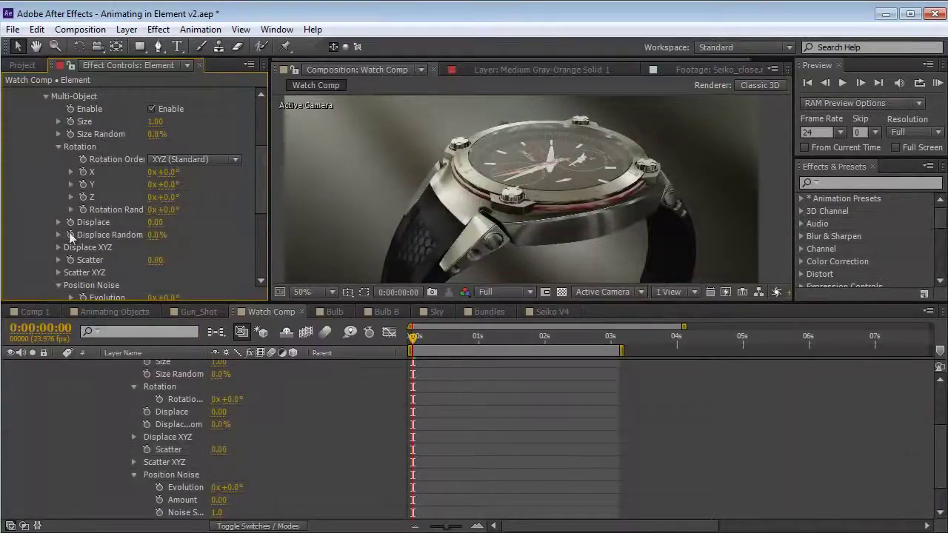
Step: Try scattering the watch parts in all directions and by 9.0 on Scatter XYZ Y only, undoing each change
left_click(59, 273)
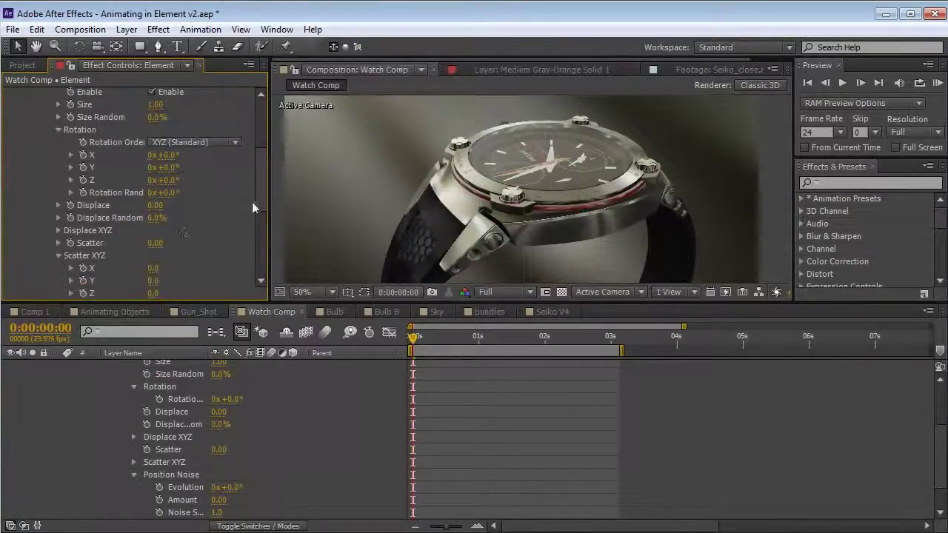
scroll(252, 201, "down", 2)
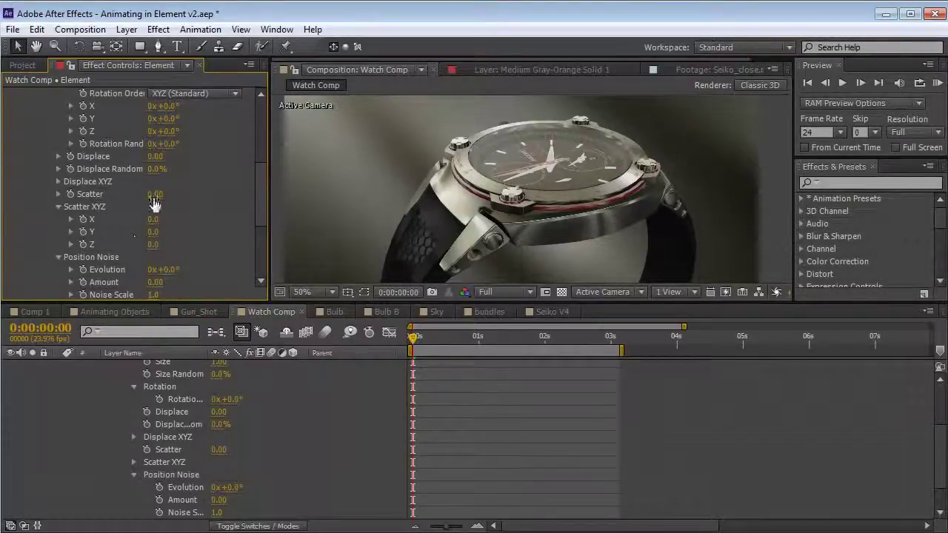
left_click_drag(155, 194, 198, 202)
key("ctrl+z")
left_click_drag(154, 233, 548, 214)
left_click_drag(326, 232, 190, 204)
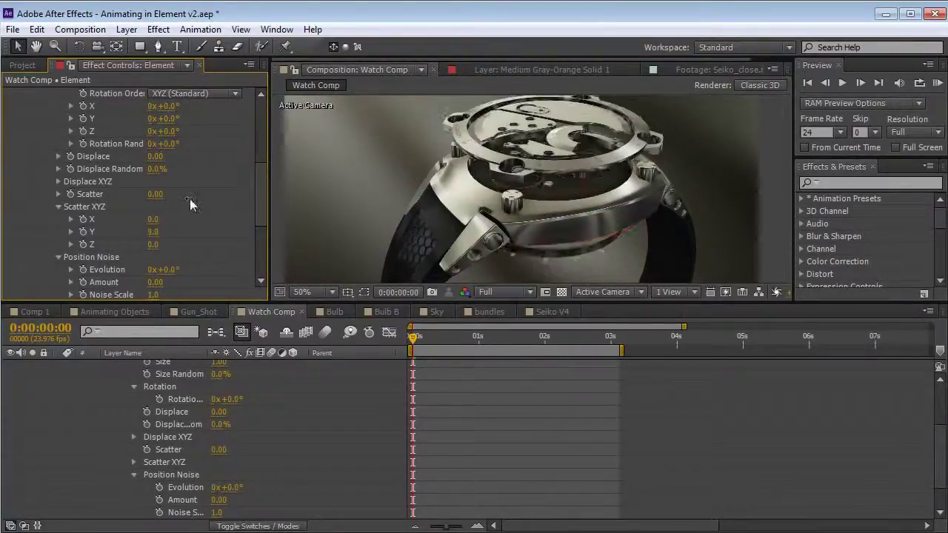
key("ctrl+z")
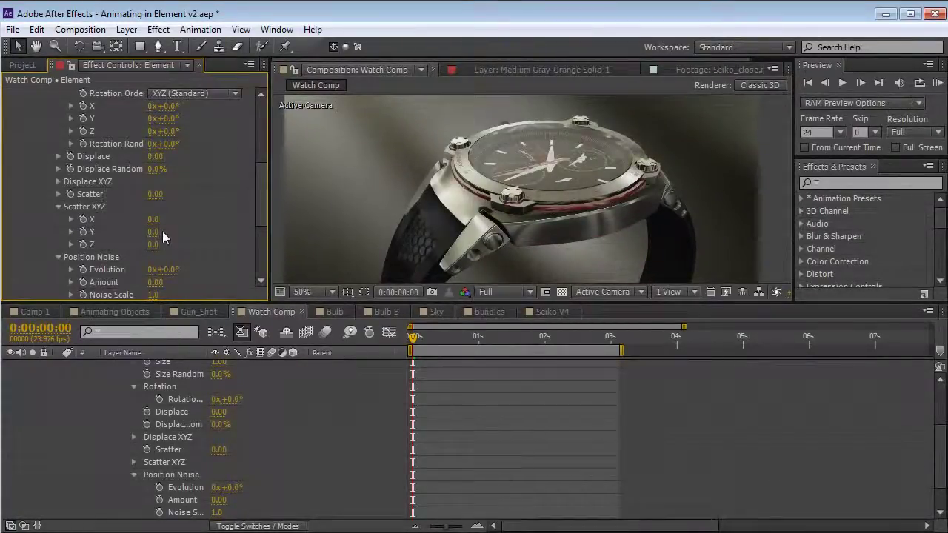
Step: Keyframe the Multi-Object Displace XYZ Y value from 0.00 at the start to 1.84 at 0:00:01:06
left_click(58, 156)
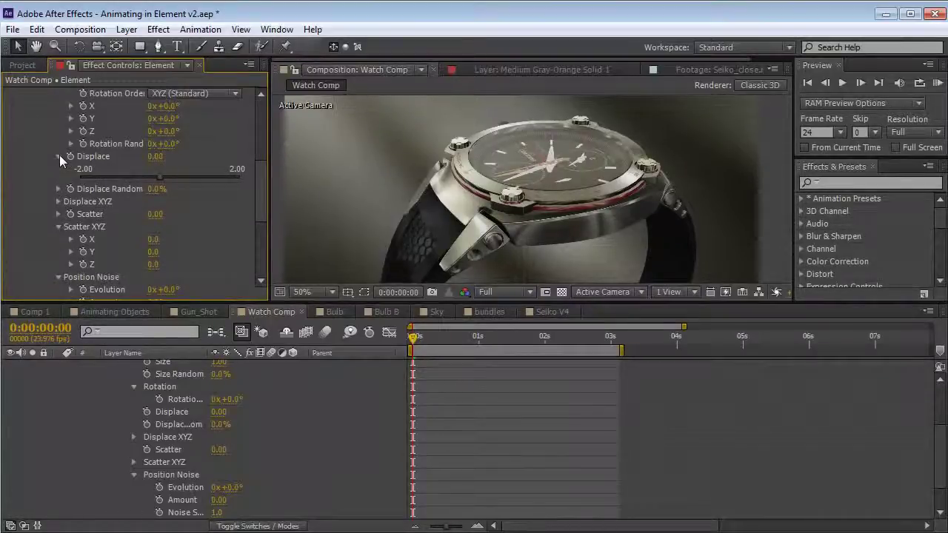
left_click(59, 157)
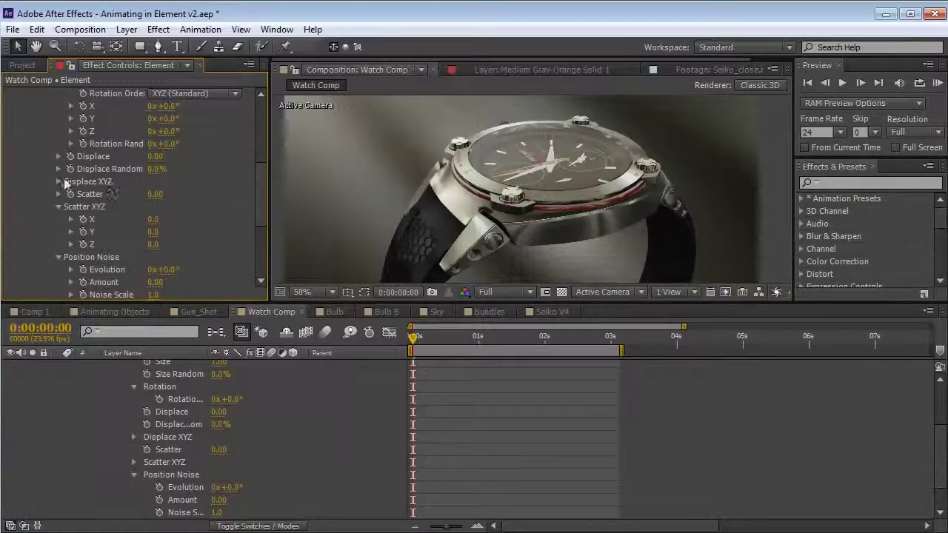
left_click(59, 182)
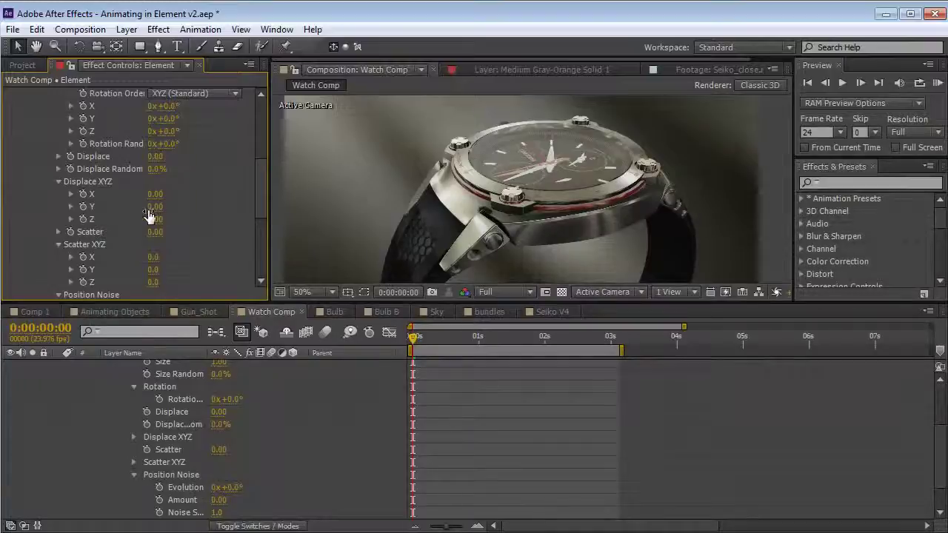
left_click(83, 207)
left_click_drag(415, 338, 491, 340)
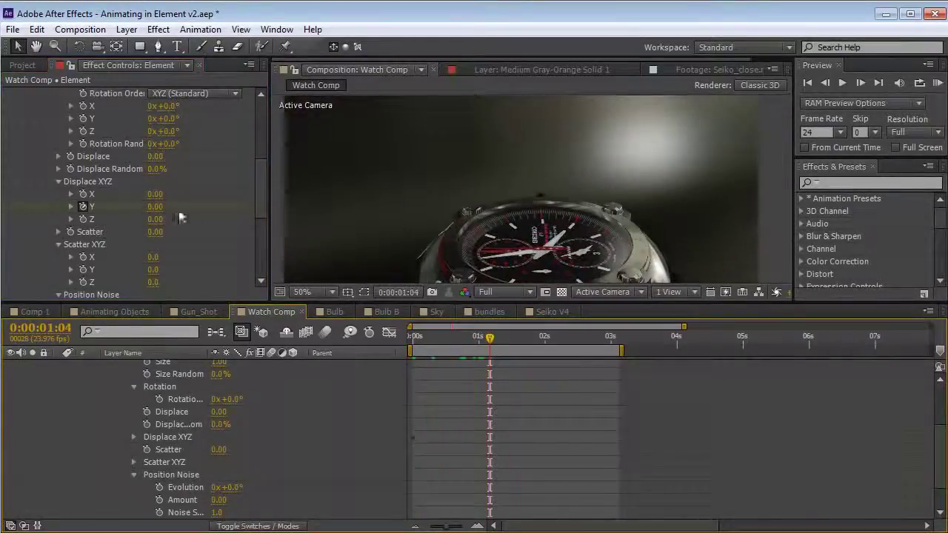
left_click_drag(155, 207, 237, 196)
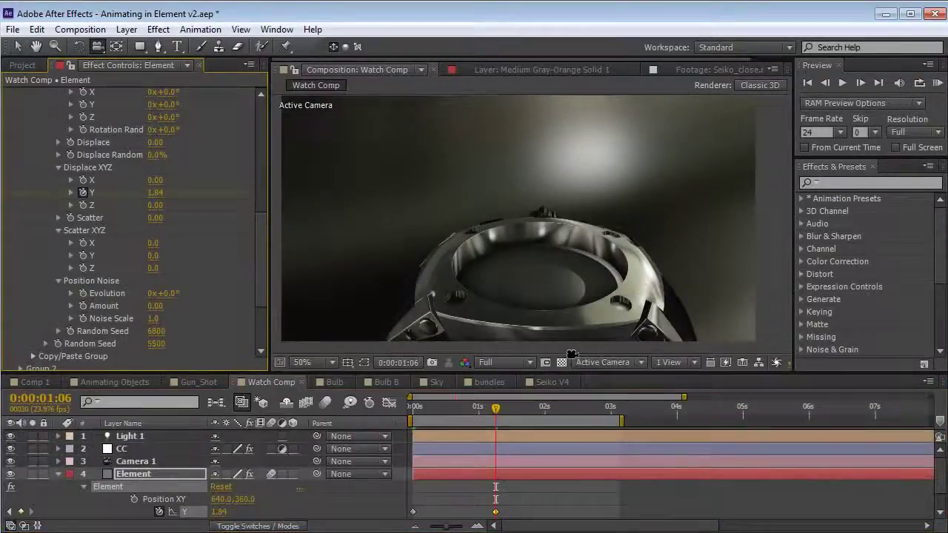
Step: View the composition from Custom View 1 and orbit around the displaced watch parts
left_click(606, 363)
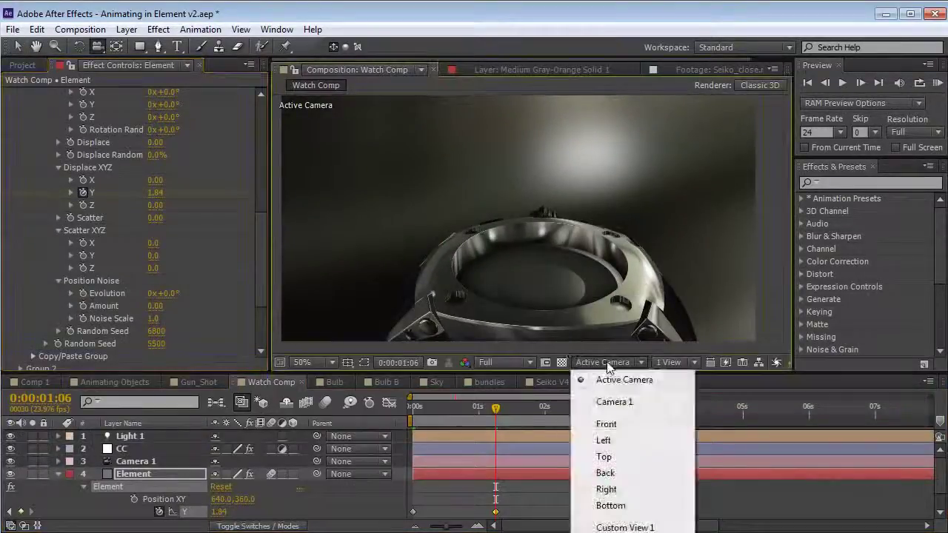
left_click(624, 527)
left_click_drag(512, 266, 503, 225)
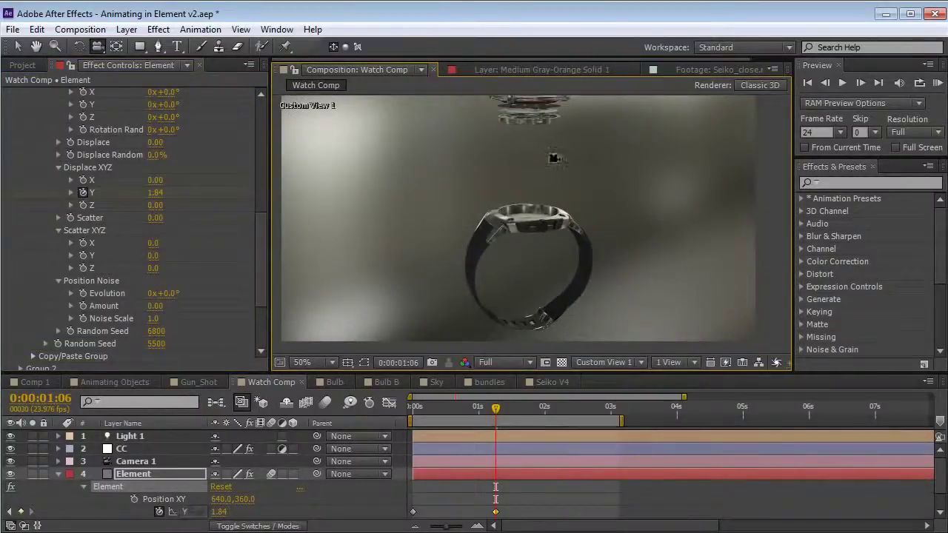
Step: Keyframe Group 1's Position XY from 640.0, 360.0 at the start to 640.0, 702.0 at 0:00:01:06
left_click_drag(551, 159, 541, 189)
mouse_move(493, 409)
left_mouse_down()
mouse_move(462, 413)
mouse_move(495, 419)
left_mouse_up()
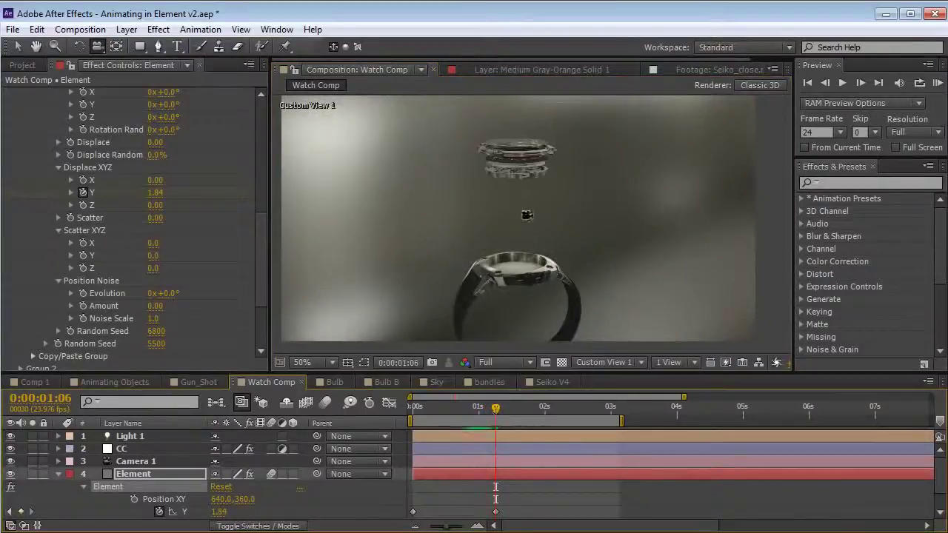
left_click_drag(264, 246, 271, 135)
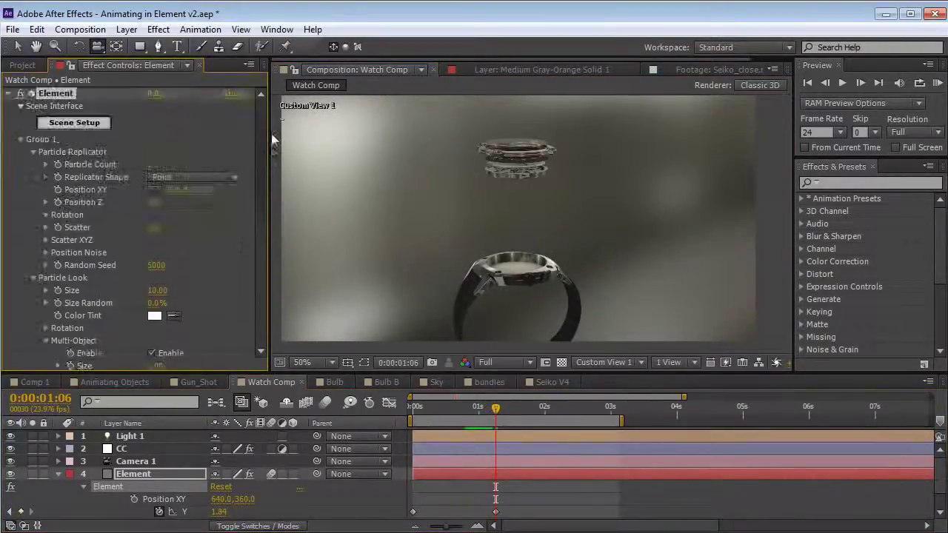
left_click(57, 190)
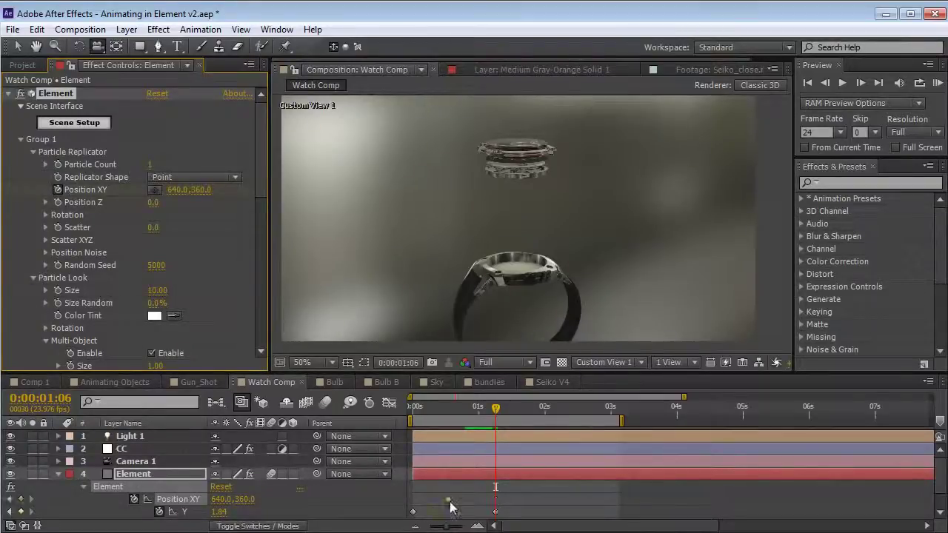
left_click_drag(201, 190, 437, 206)
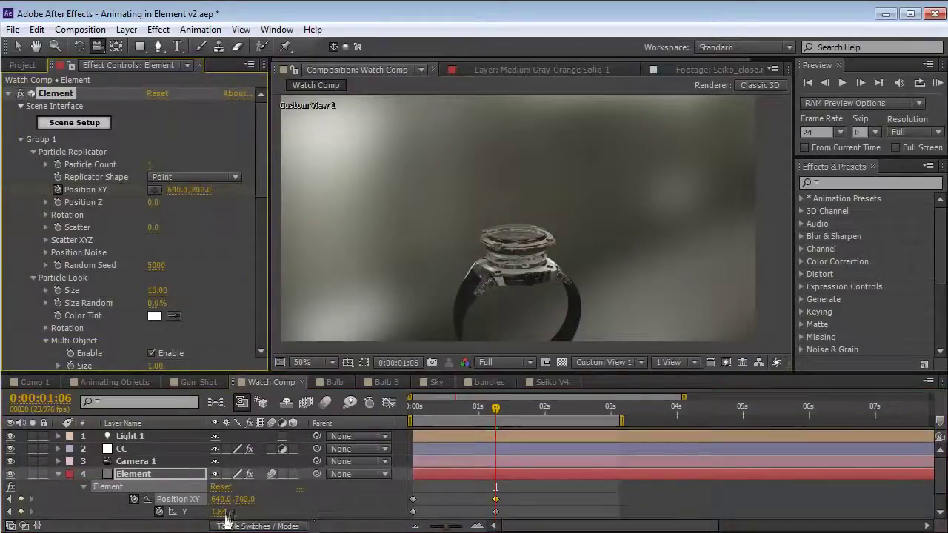
Step: At the 0:00:01:06 keyframes, set Displace XYZ Y to 4.05 and Group 1's Position XY to 640.0, 1159.0
left_click_drag(226, 518, 361, 494)
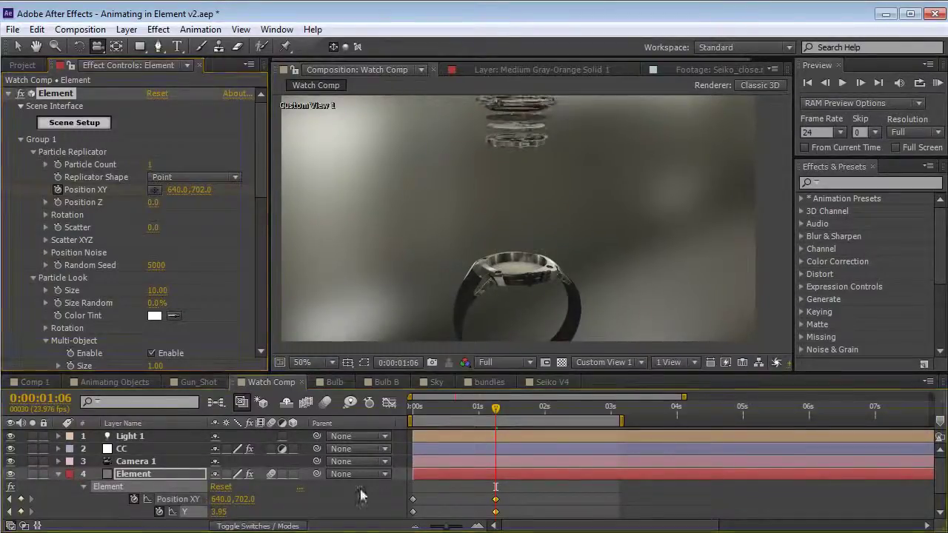
left_click_drag(202, 189, 614, 241)
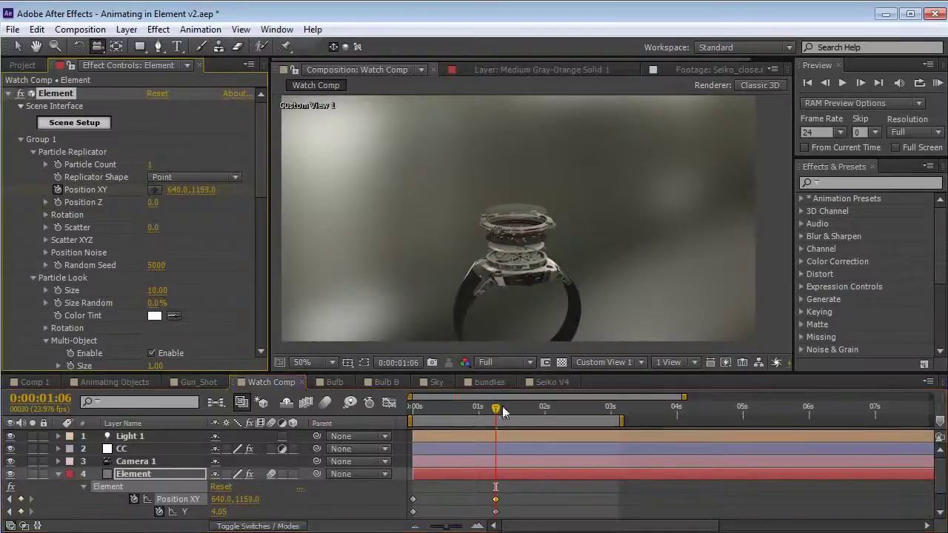
left_click_drag(503, 412, 481, 412)
Step: Return to the Active Camera view and review the watch separation between 0:00:00:00 and 0:00:01:06
left_click(598, 362)
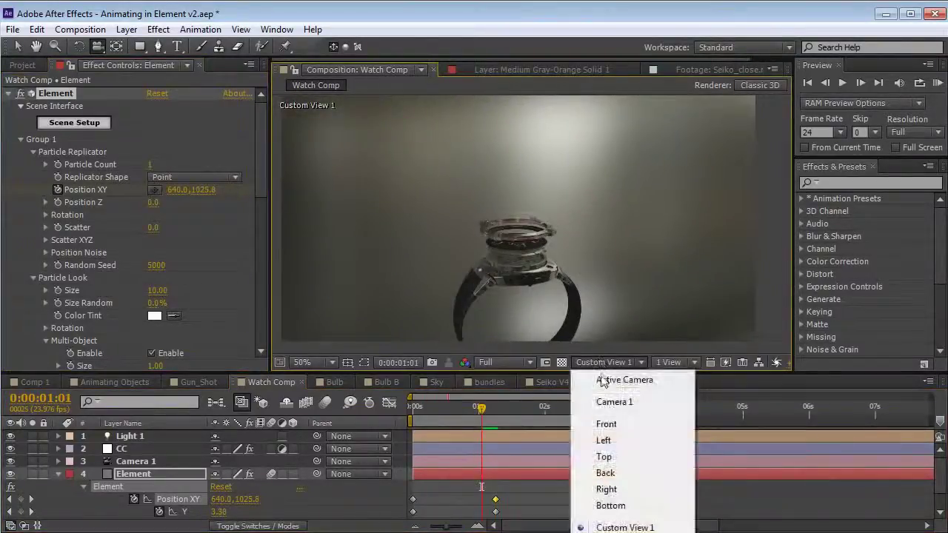
left_click(601, 380)
left_click(428, 415)
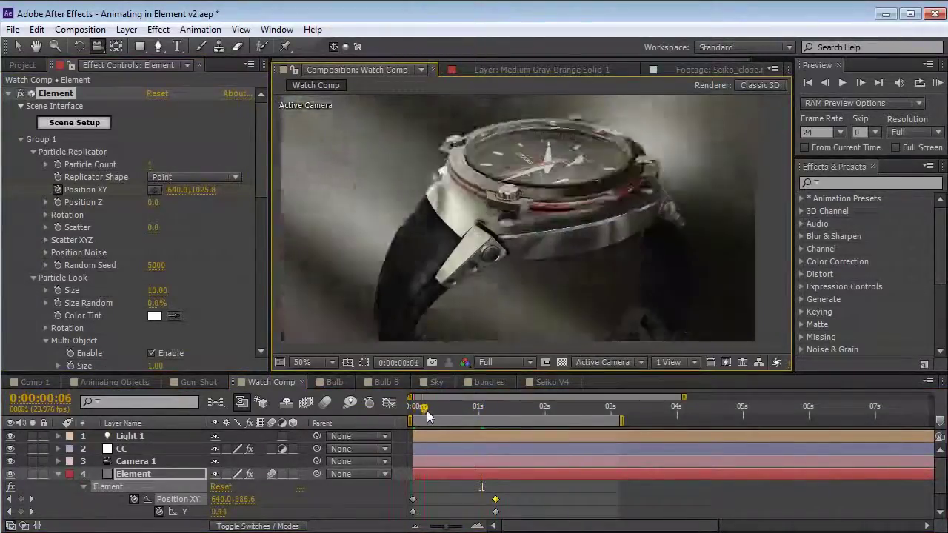
left_click_drag(428, 414, 412, 428)
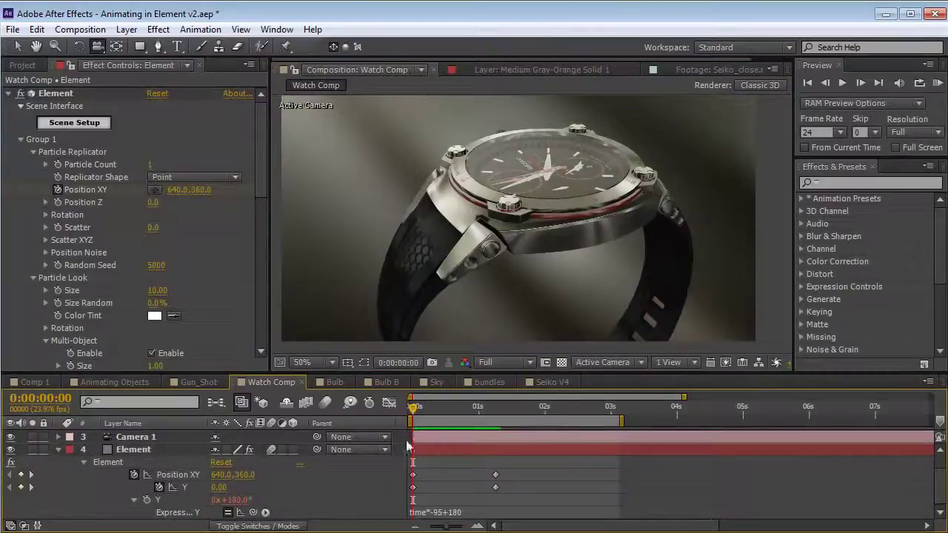
left_click_drag(526, 472, 401, 499)
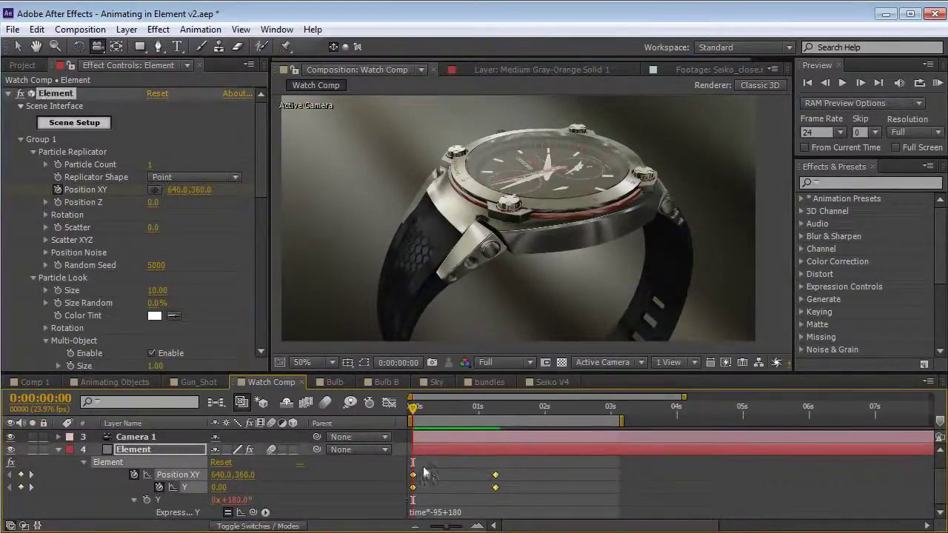
left_click(424, 469)
left_click_drag(418, 412, 495, 416)
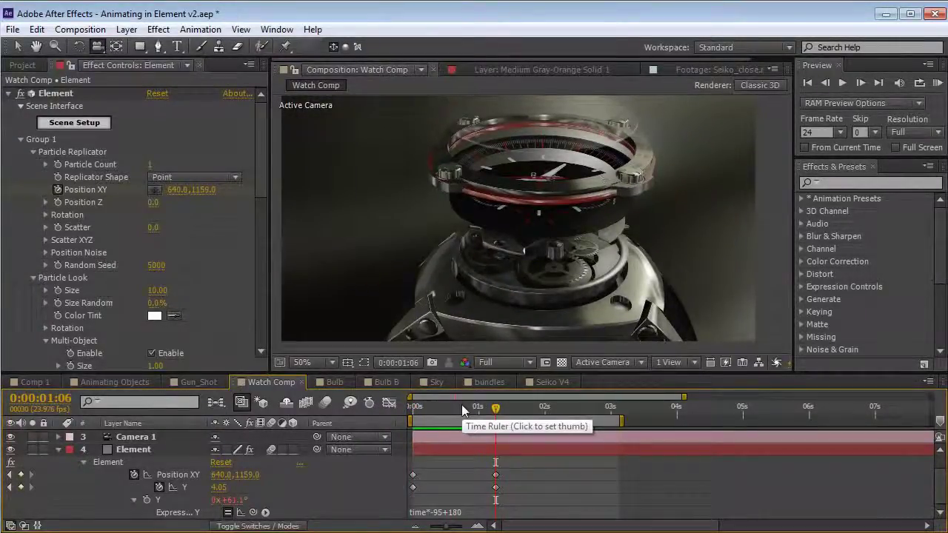
mouse_move(494, 487)
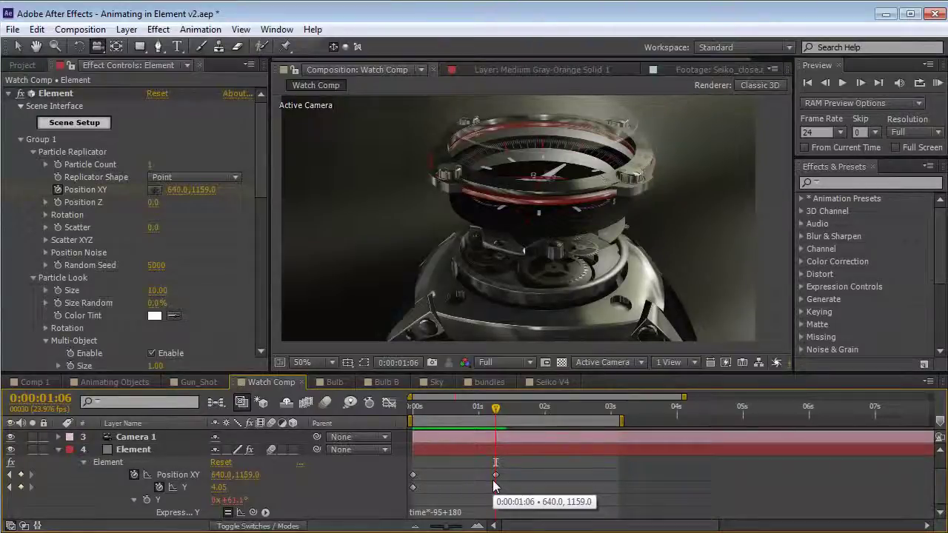
left_click_drag(496, 408, 370, 419)
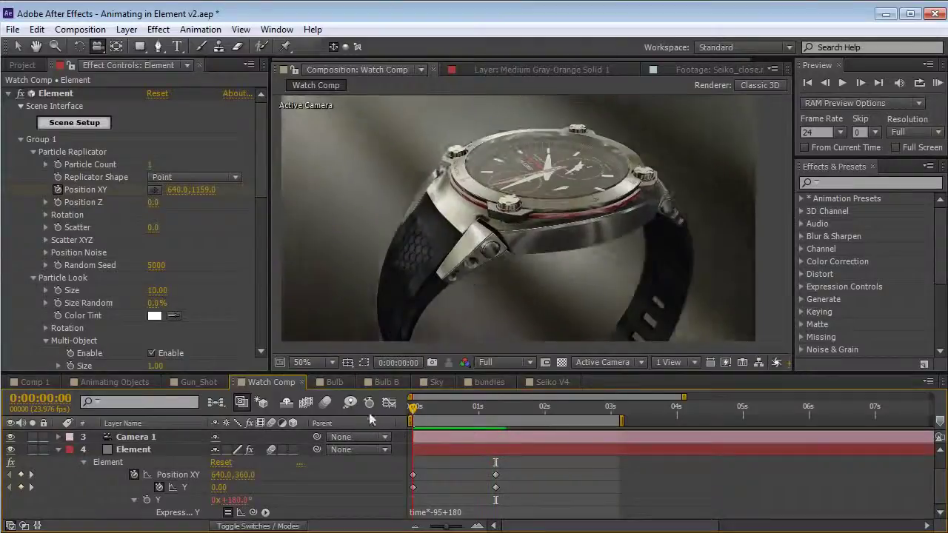
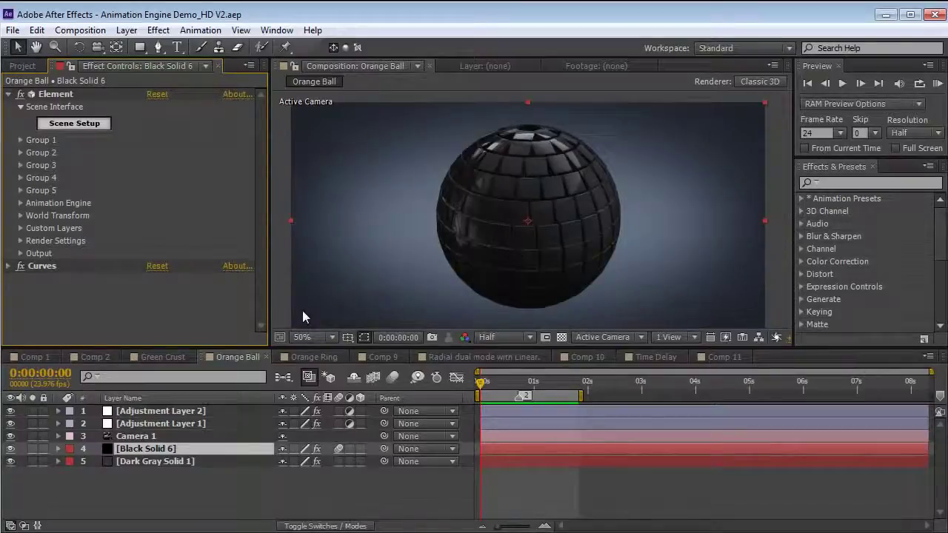
Step: Preview the Orange Ball composition and examine the end of the Black Solid 6 sphere transition around 0:00:01:10
left_click(571, 459)
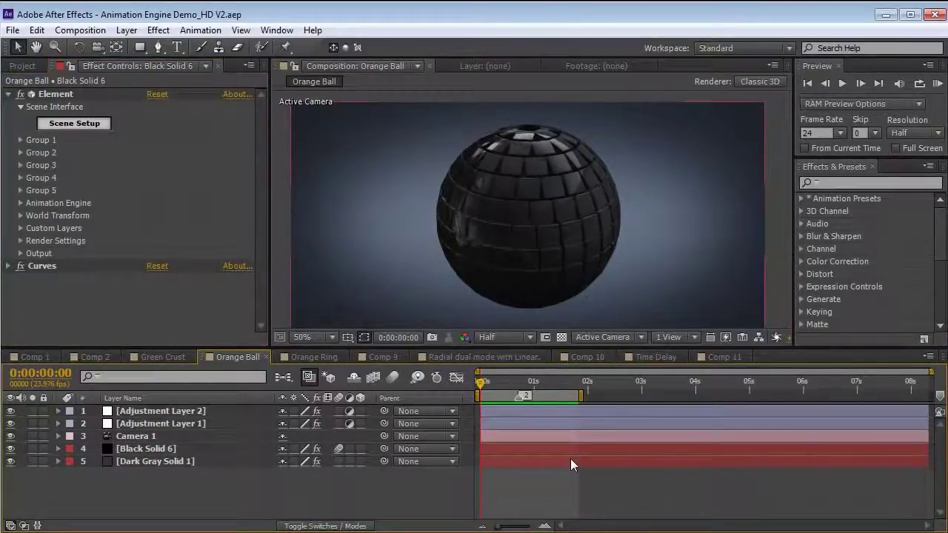
key("space")
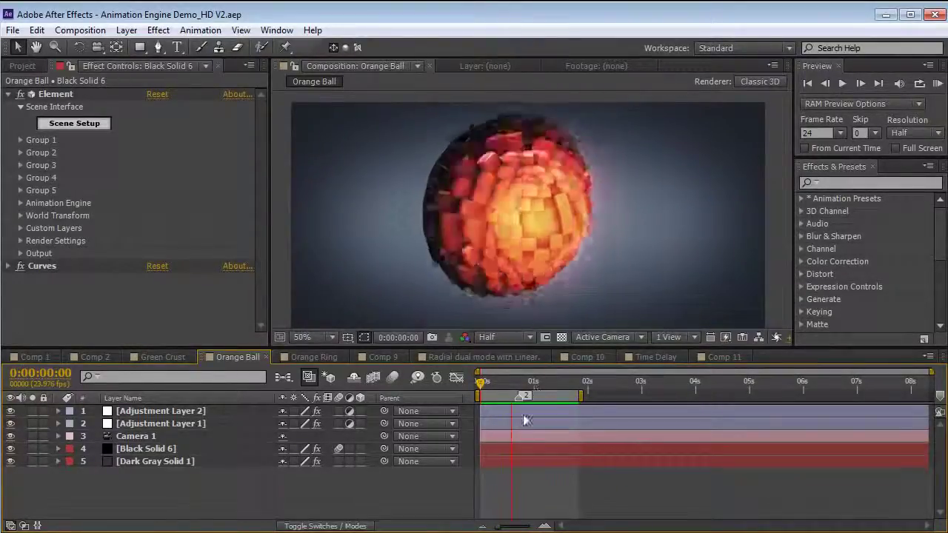
mouse_move(482, 383)
left_mouse_down()
mouse_move(513, 391)
mouse_move(478, 388)
left_mouse_up()
left_click(161, 448)
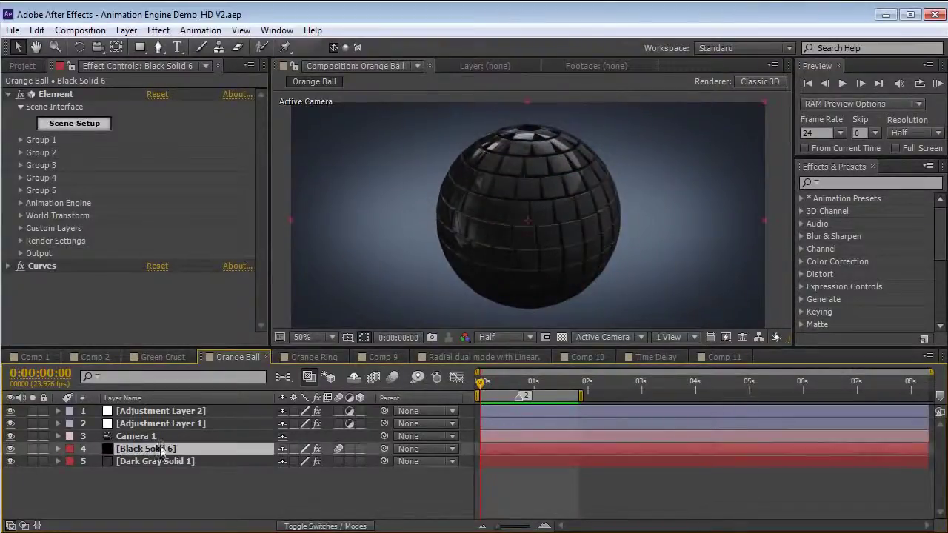
left_click(21, 140)
left_click(21, 96)
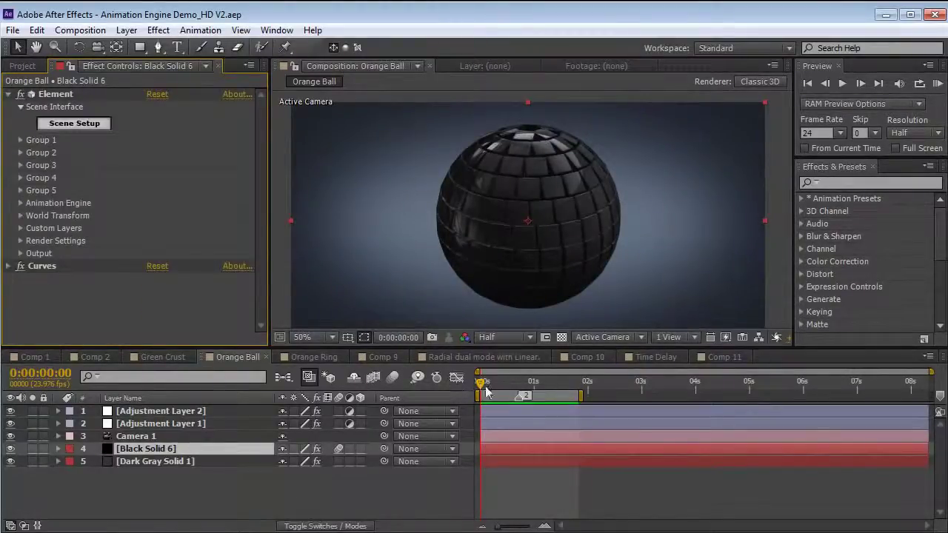
left_click_drag(486, 390, 566, 385)
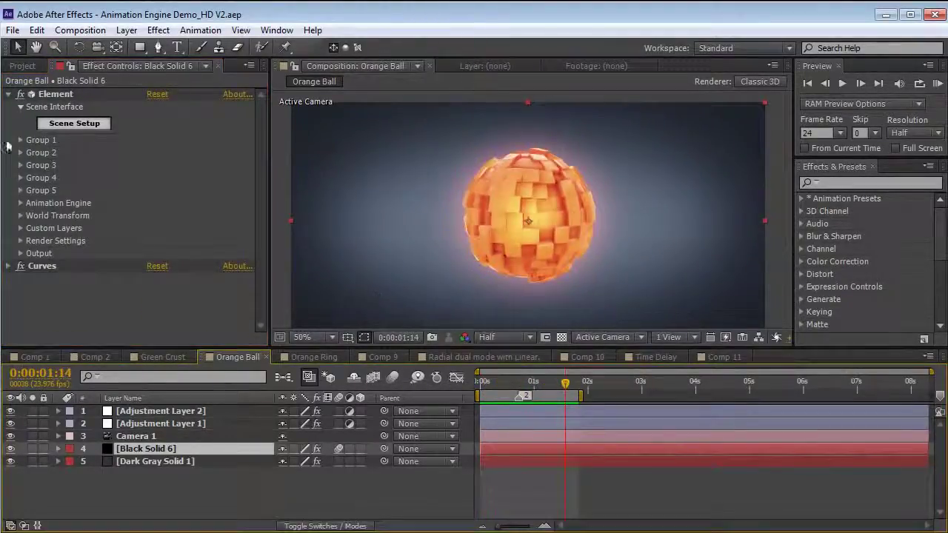
left_click(22, 158)
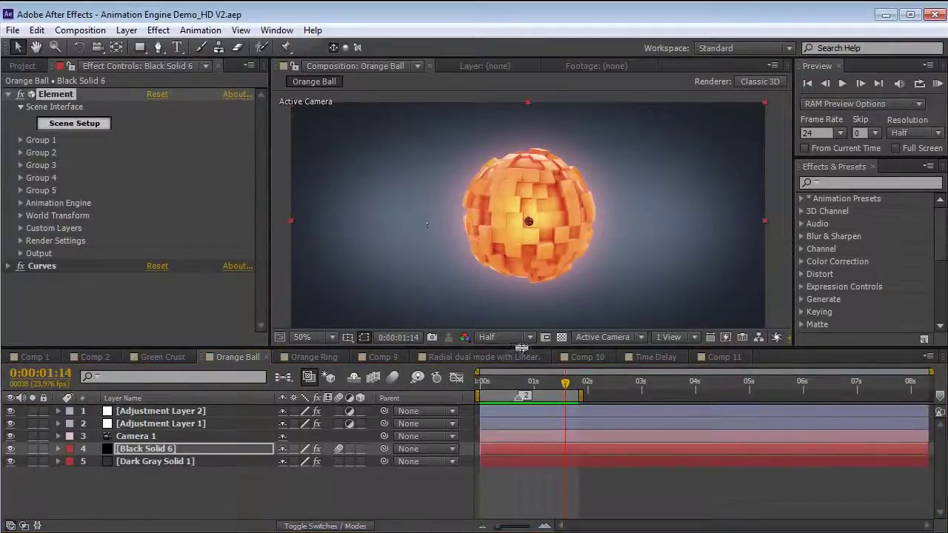
mouse_move(565, 393)
left_mouse_down()
mouse_move(484, 385)
mouse_move(580, 386)
mouse_move(541, 386)
mouse_move(556, 385)
left_mouse_up()
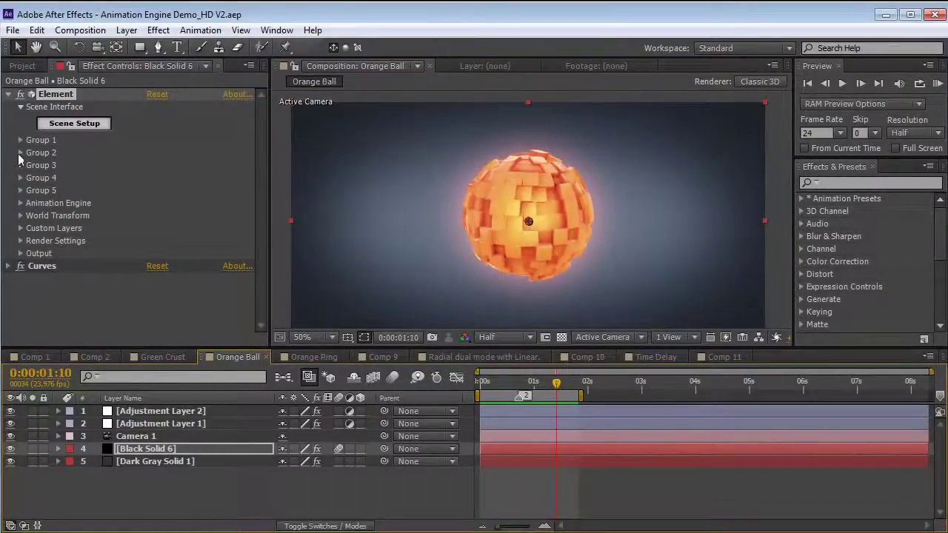
Step: Set Group 2's Particle Look Size to 3.07 on Black Solid 6 and preview the animation
left_click(20, 153)
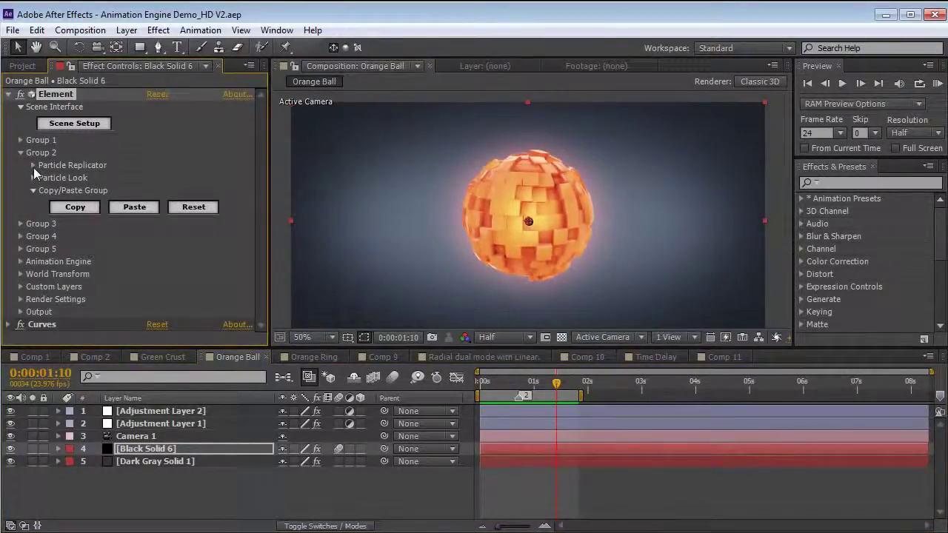
left_click(34, 178)
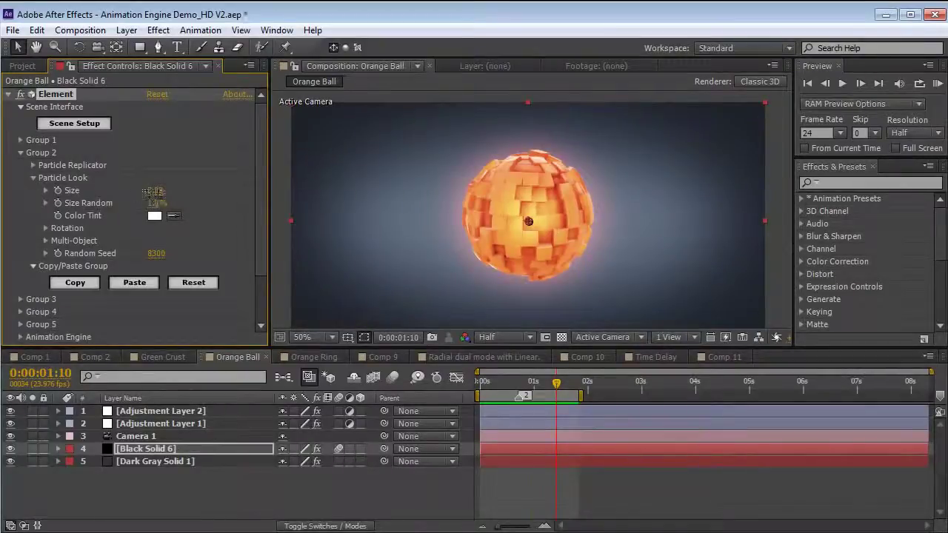
left_click_drag(154, 193, 92, 182)
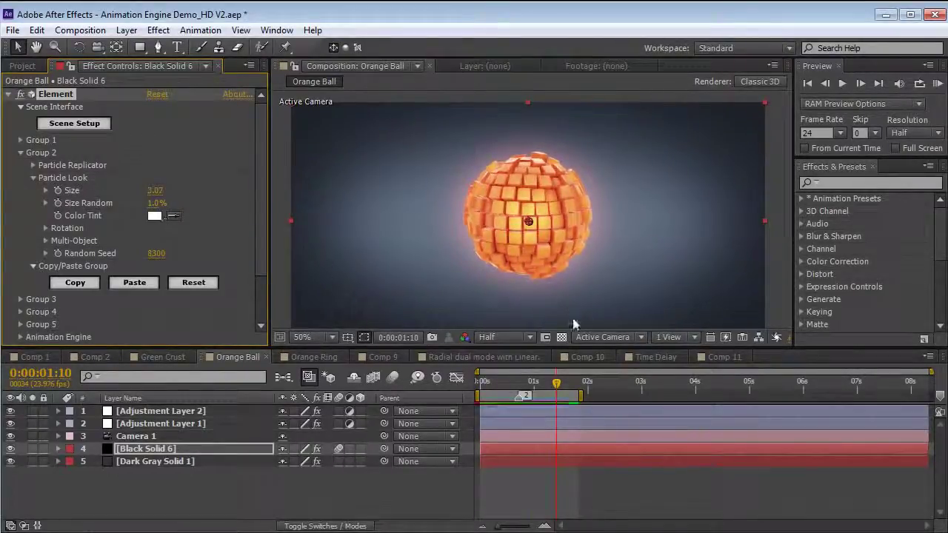
key("KP_0")
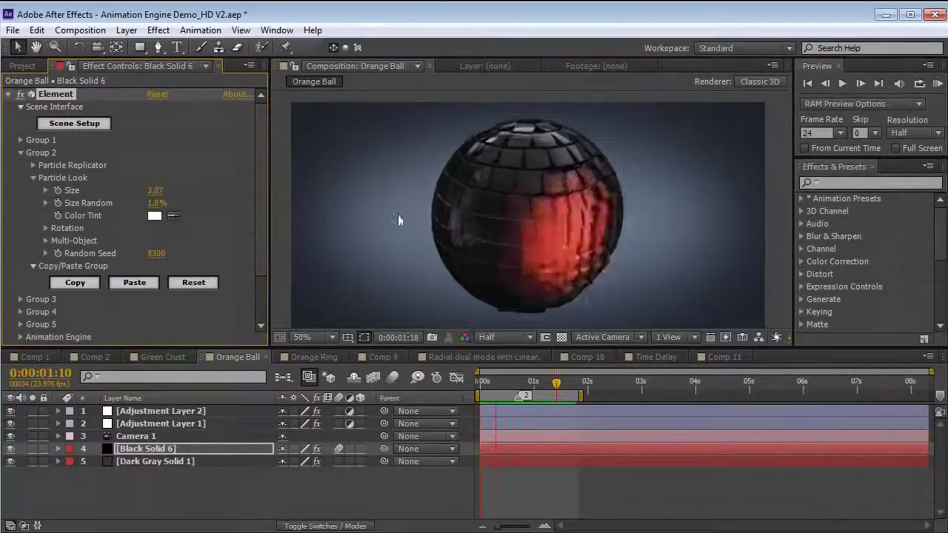
Step: Set Group 1's Particle Look Rotation Random to 52° while viewing the transition at 0:00:00:11
left_click(56, 158)
left_click(21, 153)
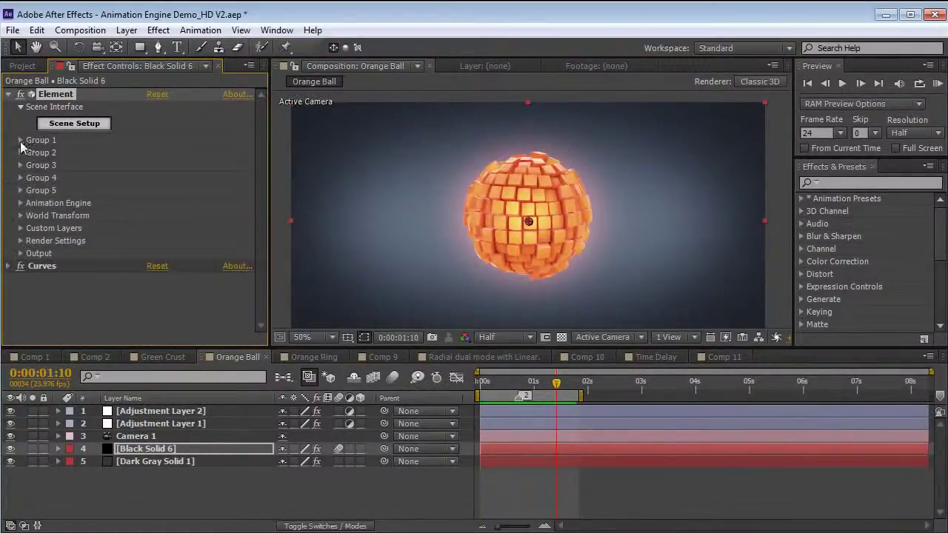
left_click(21, 140)
left_click_drag(260, 176, 260, 226)
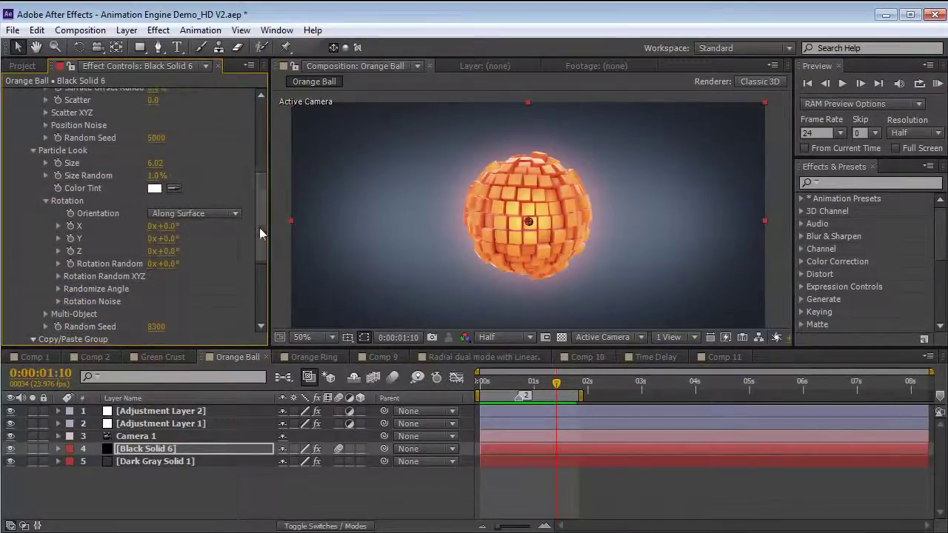
left_click(504, 382)
left_click_drag(170, 264, 208, 263)
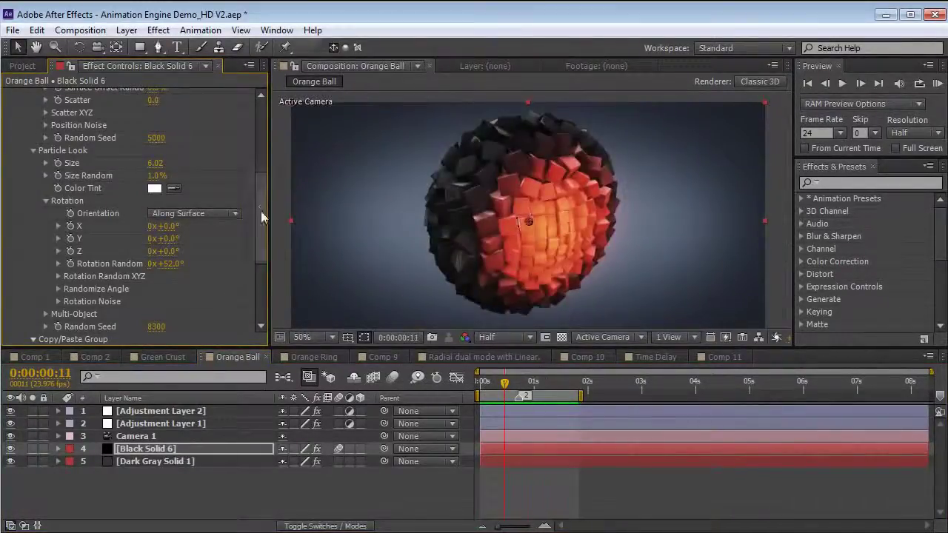
Step: Set Group 2's Surface Offset Random to 0% and Surface Offset to 4.3, and preview the transition
left_click_drag(260, 211, 262, 133)
left_click(20, 140)
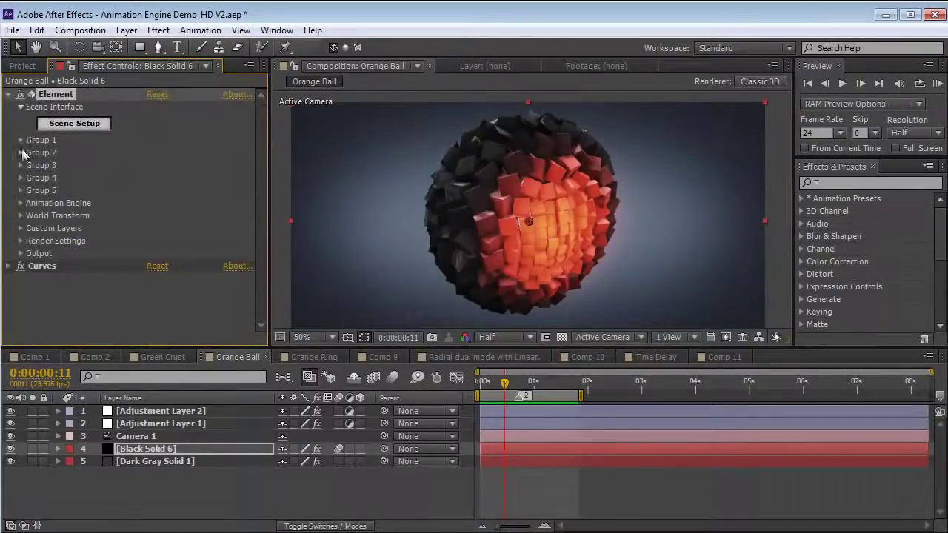
left_click(21, 152)
left_click(47, 229)
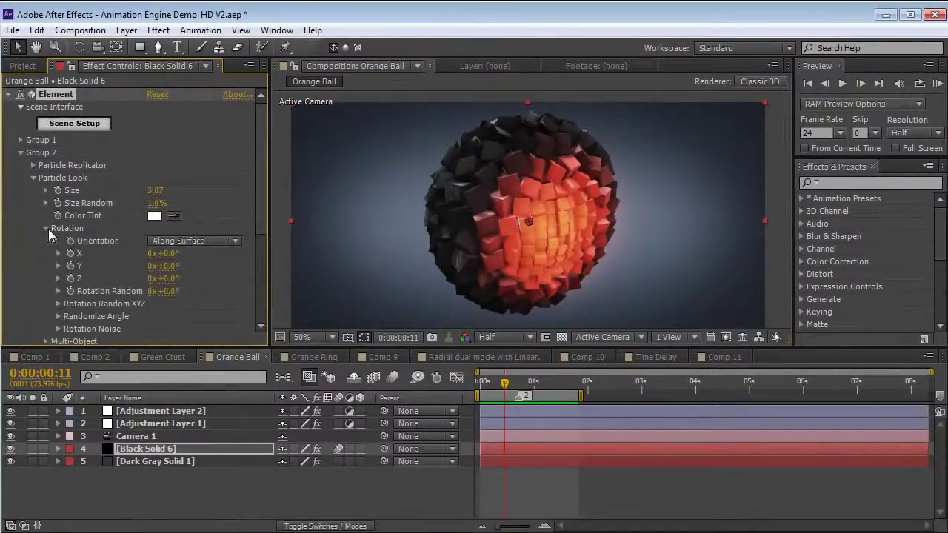
left_click(32, 164)
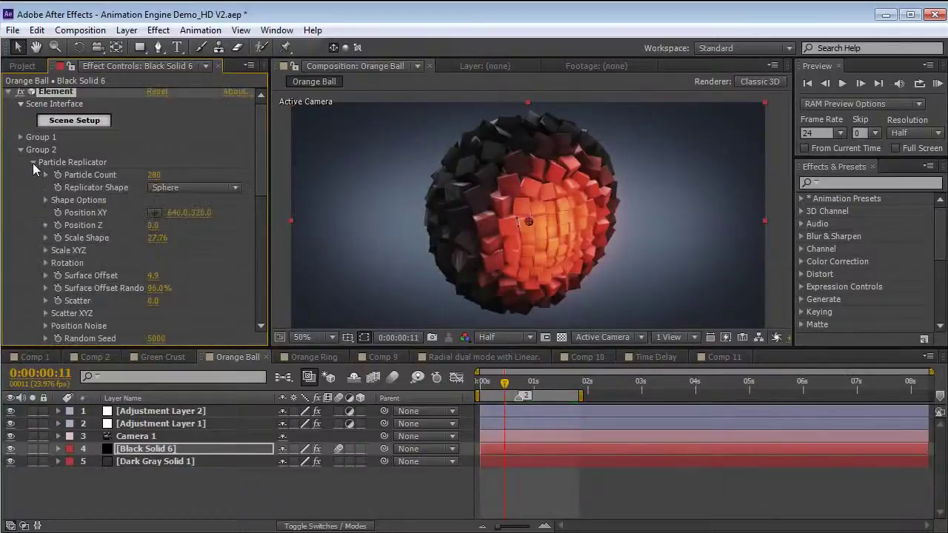
left_click(153, 277)
type("0")
key("Return")
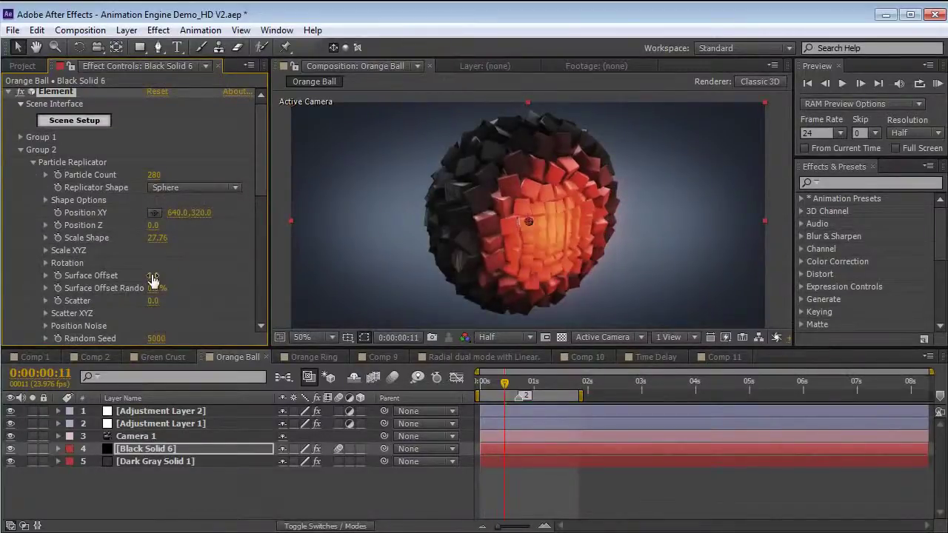
left_click_drag(153, 275, 175, 270)
left_click(528, 383)
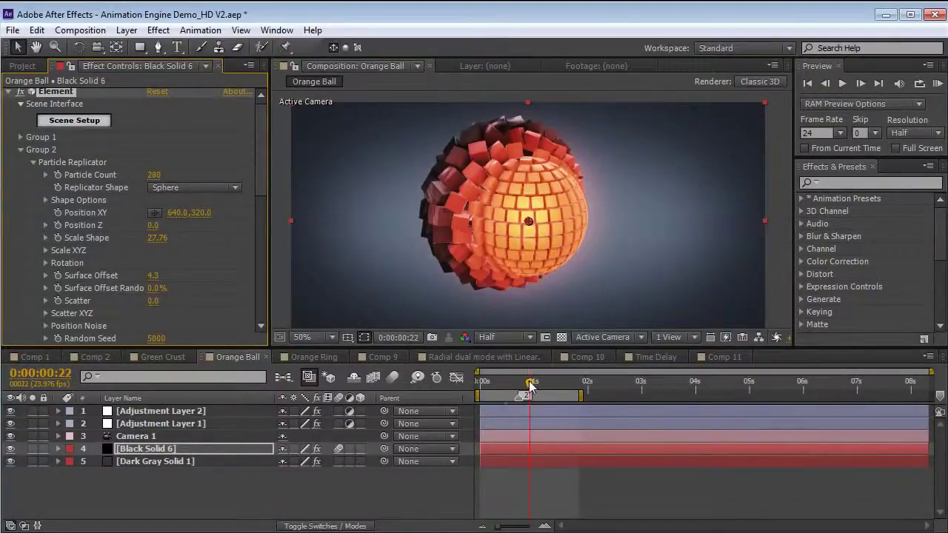
left_click(568, 477)
key("KP_0")
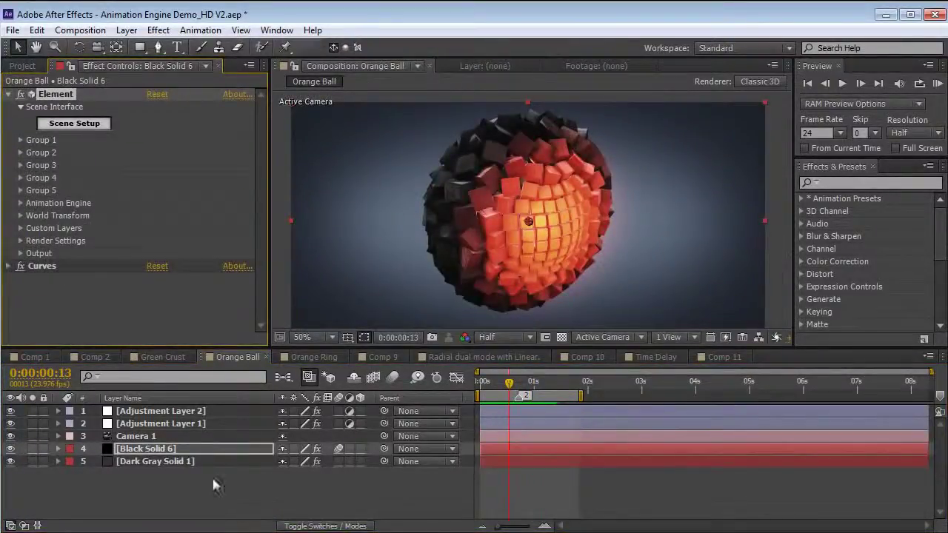
Step: Reveal Black Solid 6's keyframed properties and set the current time to 0:00:00:14
left_click(148, 449)
key("u")
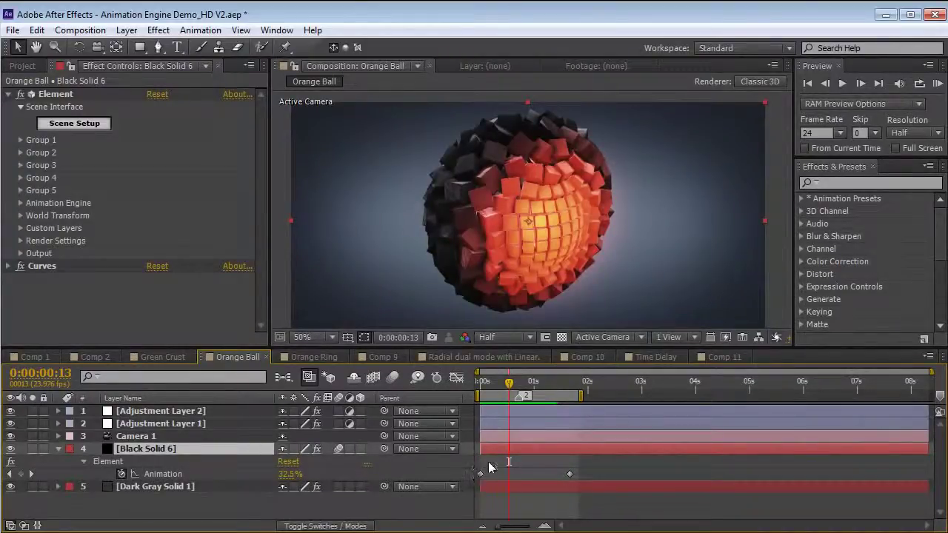
left_click_drag(486, 385, 511, 407)
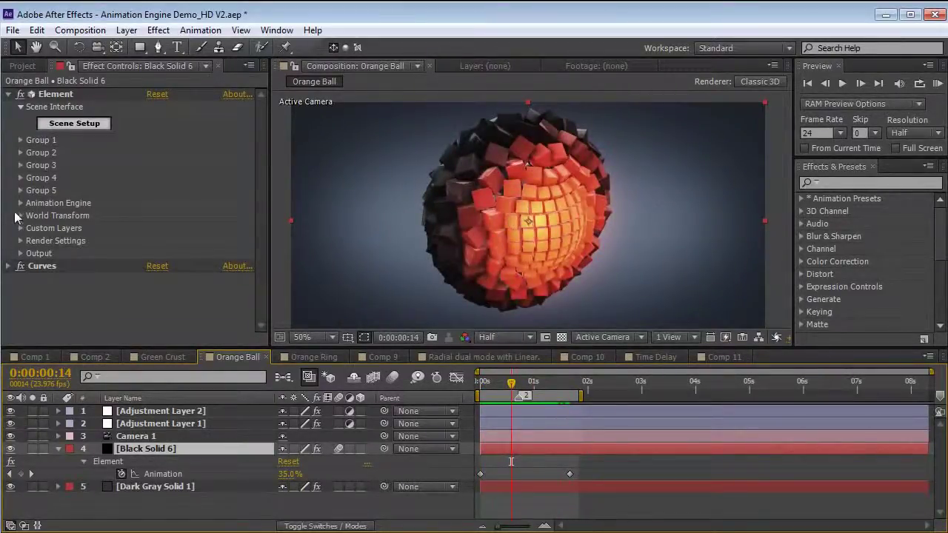
Step: Set the Animation Engine's directional Yaw to -104° and Pitch to 52° on Black Solid 6
left_click(20, 203)
scroll(134, 190, "down", 1)
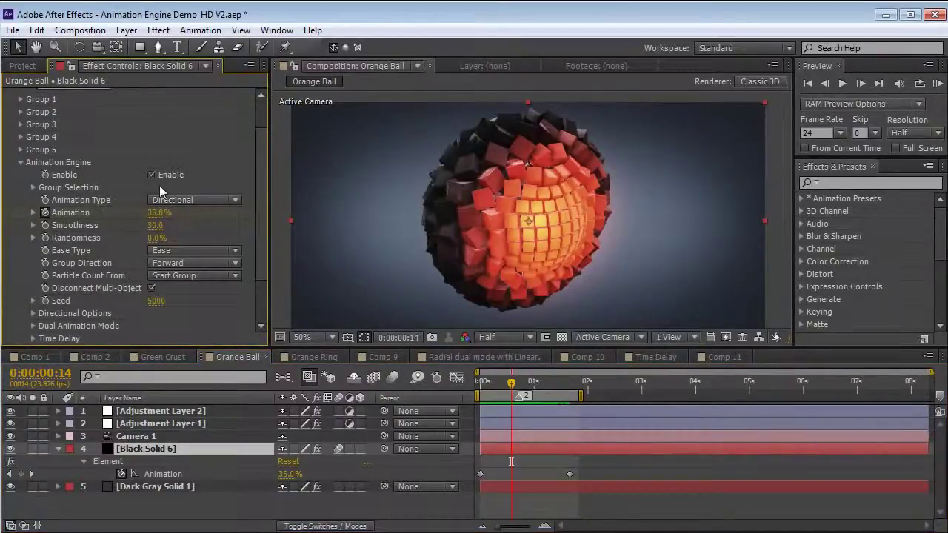
left_click_drag(263, 213, 261, 240)
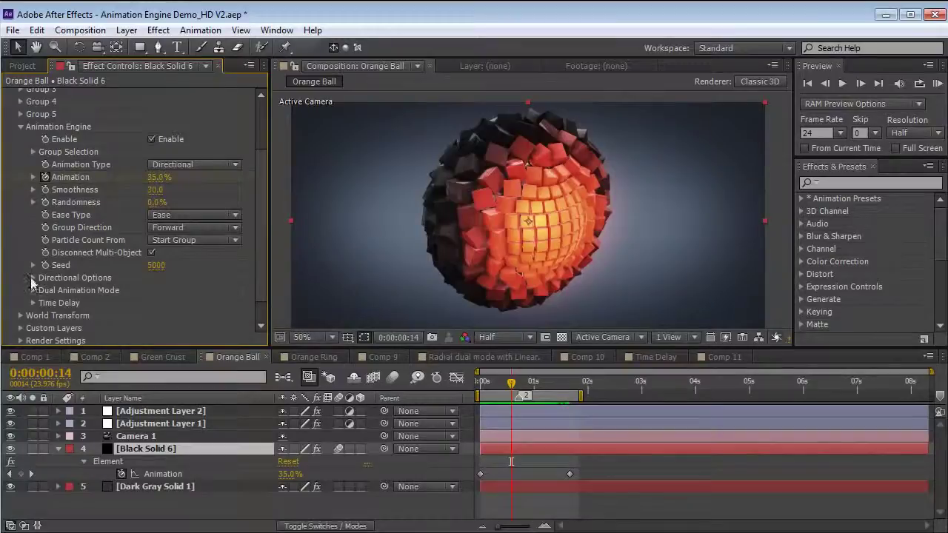
left_click(32, 278)
left_click_drag(172, 296, 107, 291)
left_click_drag(162, 309, 423, 309)
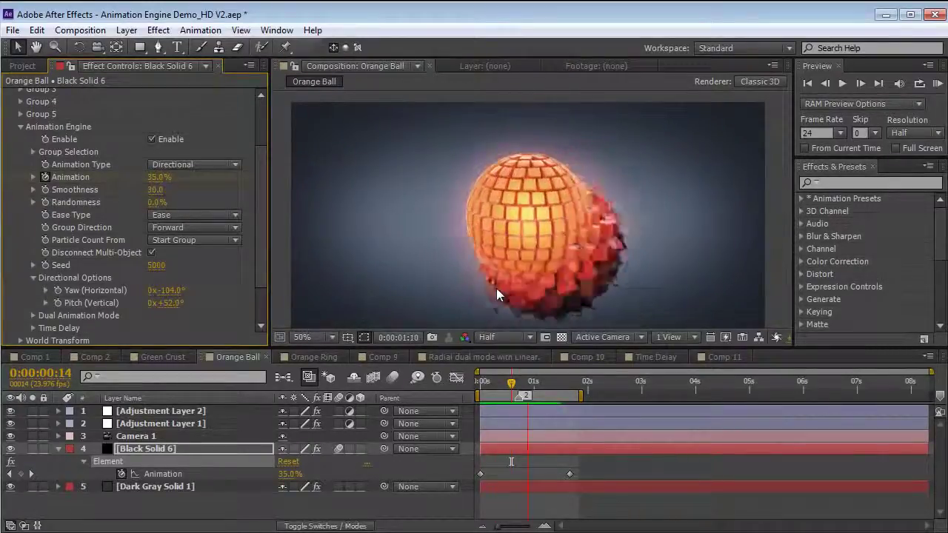
Step: Solo the Black Solid 6 layer and set the composition view's resolution to Full
left_click(32, 449)
left_click(504, 337)
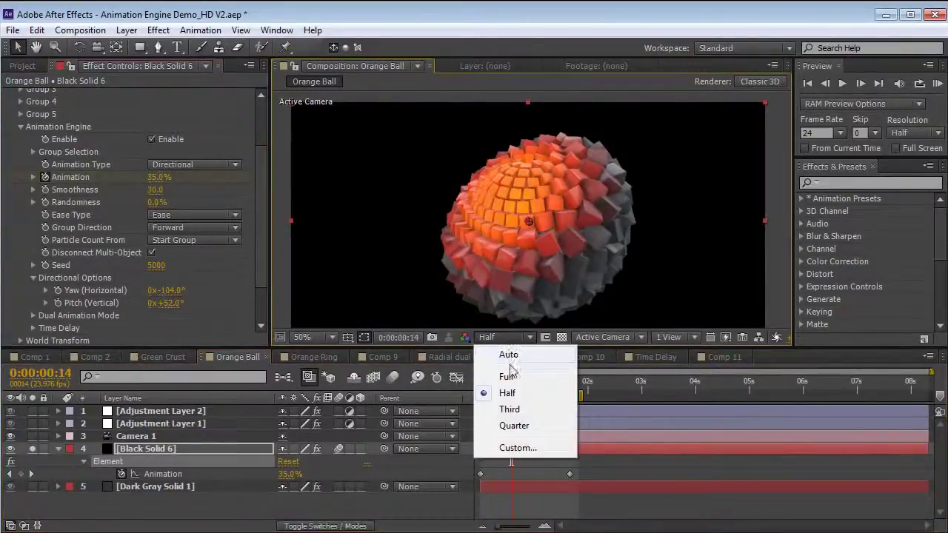
left_click(567, 372)
Step: Examine the soloed sphere's cubes in an enlarged view and preview the transition
scroll(566, 285, "up", 2)
key("grave")
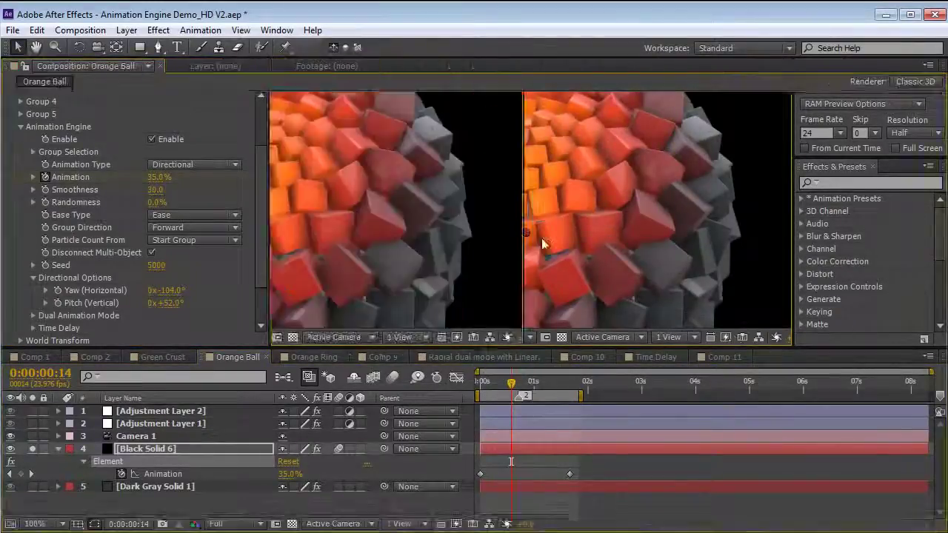
left_click_drag(575, 349, 554, 232)
key("grave")
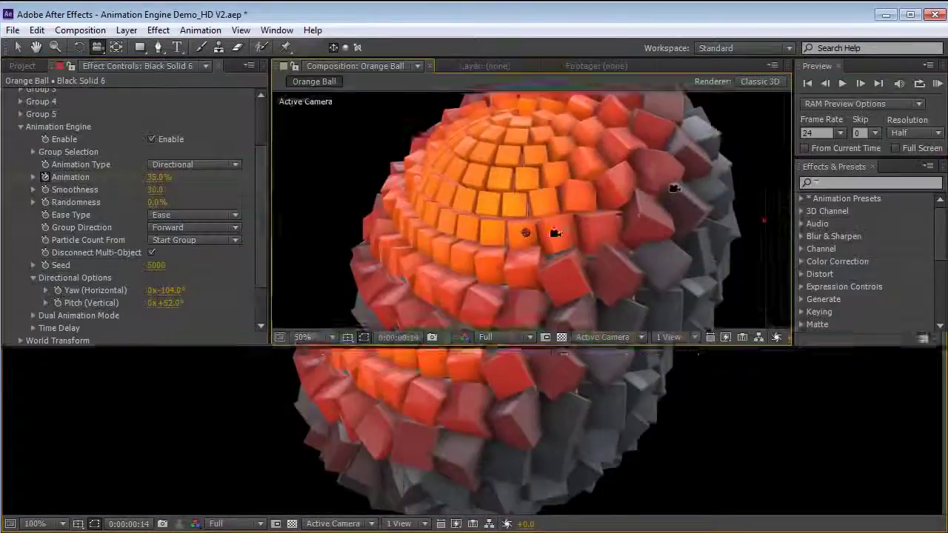
scroll(554, 232, "down", 1)
key("KP_0")
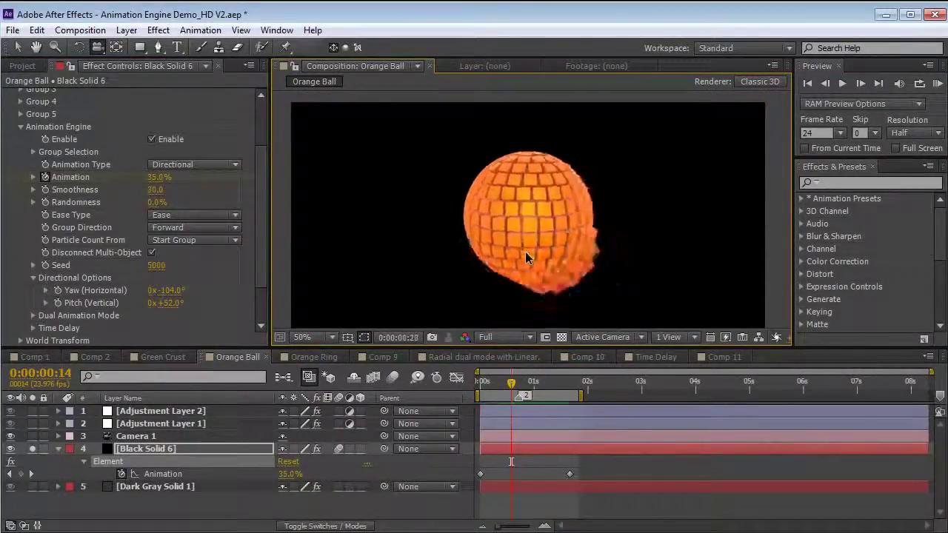
key("space")
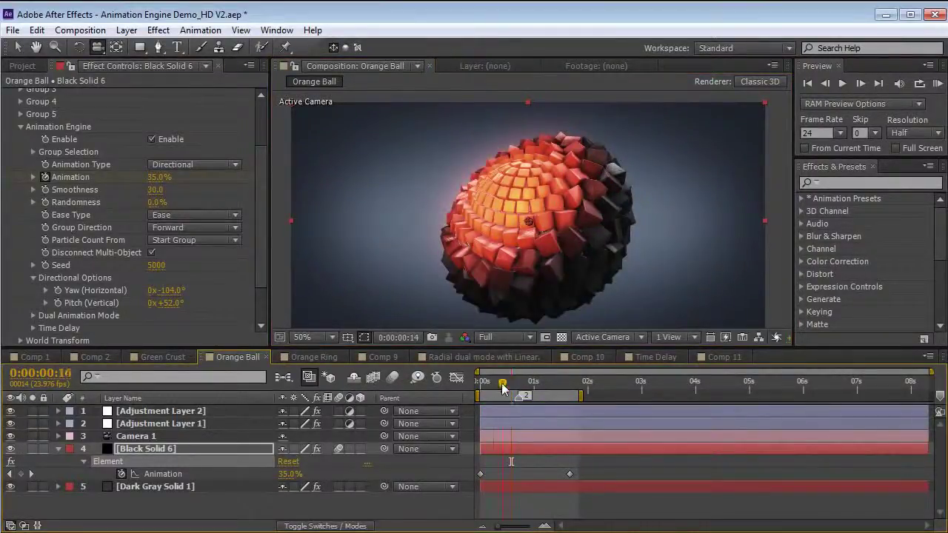
Step: Try an Animation Engine Smoothness of 44 at 0:00:00:15 and preview the transition
mouse_move(503, 388)
left_mouse_down()
mouse_move(488, 385)
mouse_move(592, 385)
mouse_move(513, 393)
left_mouse_up()
scroll(159, 245, "down", 2)
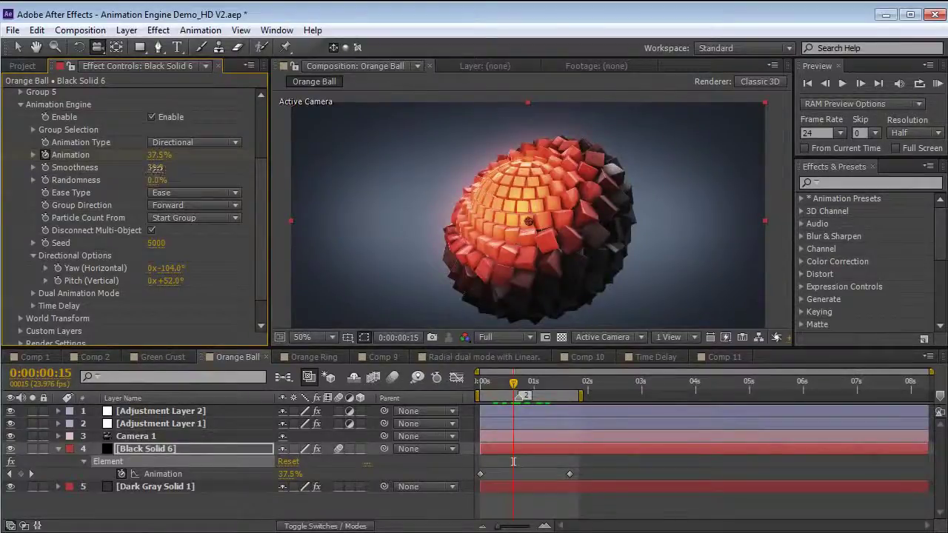
left_click_drag(155, 167, 162, 167)
key("KP_0")
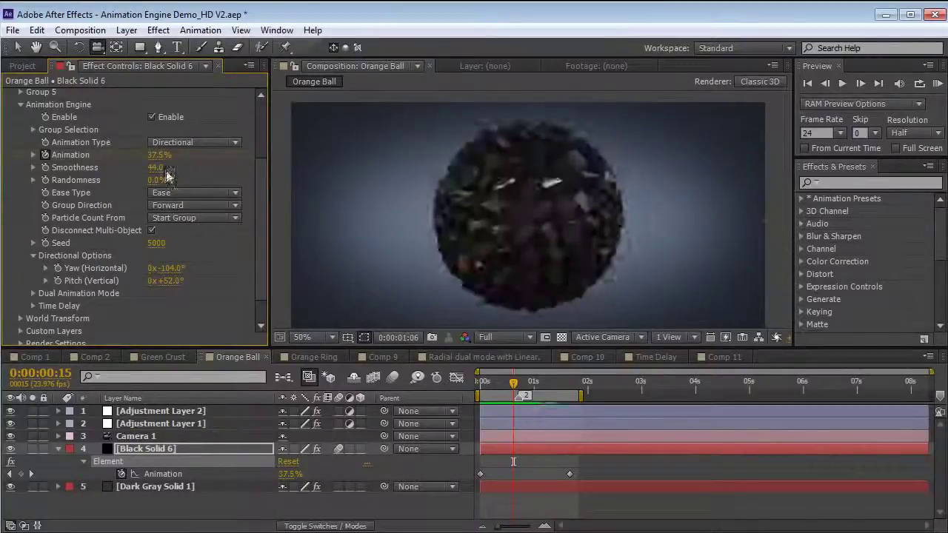
key("space")
Step: Set the Animation Engine's Smoothness to 22 and preview the sharper transition
mouse_move(148, 167)
left_mouse_down()
mouse_move(137, 168)
mouse_move(157, 168)
left_mouse_up()
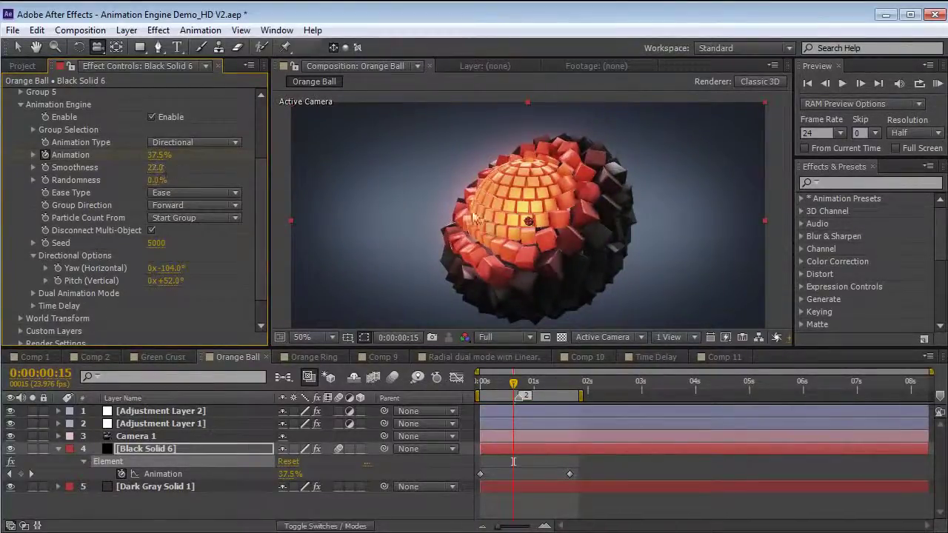
key("KP_0")
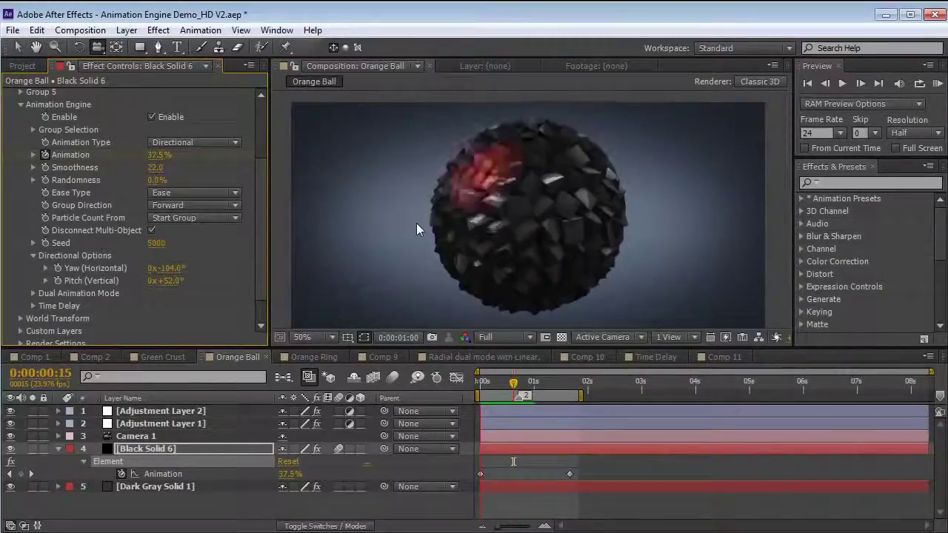
key("space")
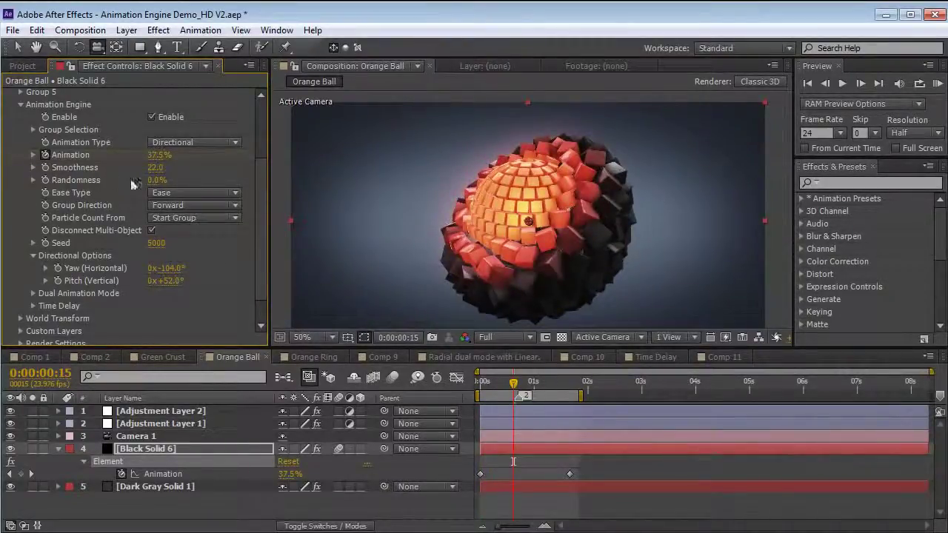
Step: Try an Animation Engine Randomness of 33%, preview it, and reset Randomness to 0%
left_click_drag(156, 180, 175, 174)
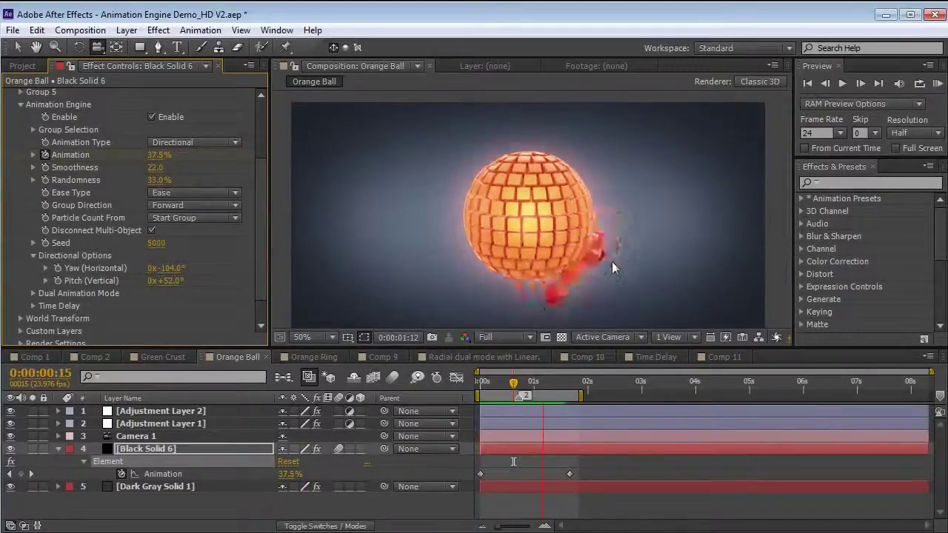
left_click(155, 183)
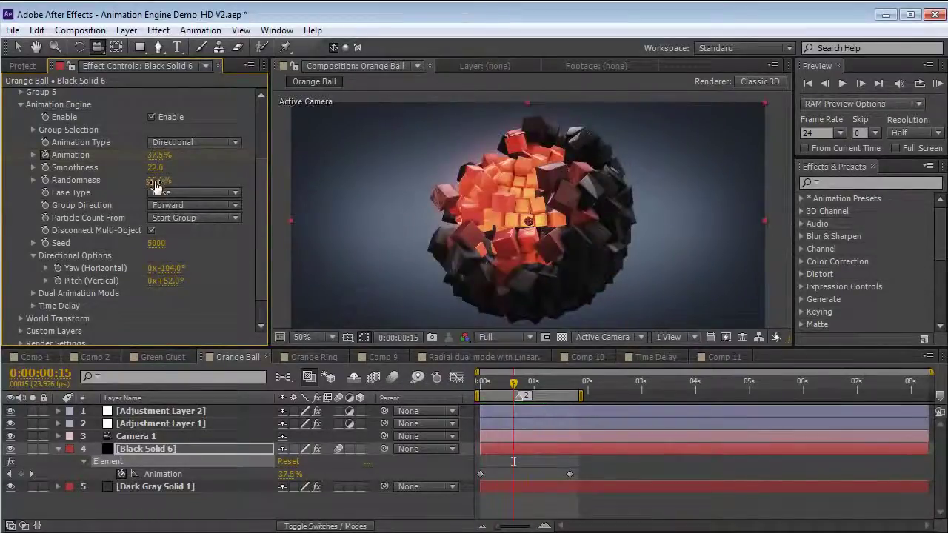
type("0")
key("Return")
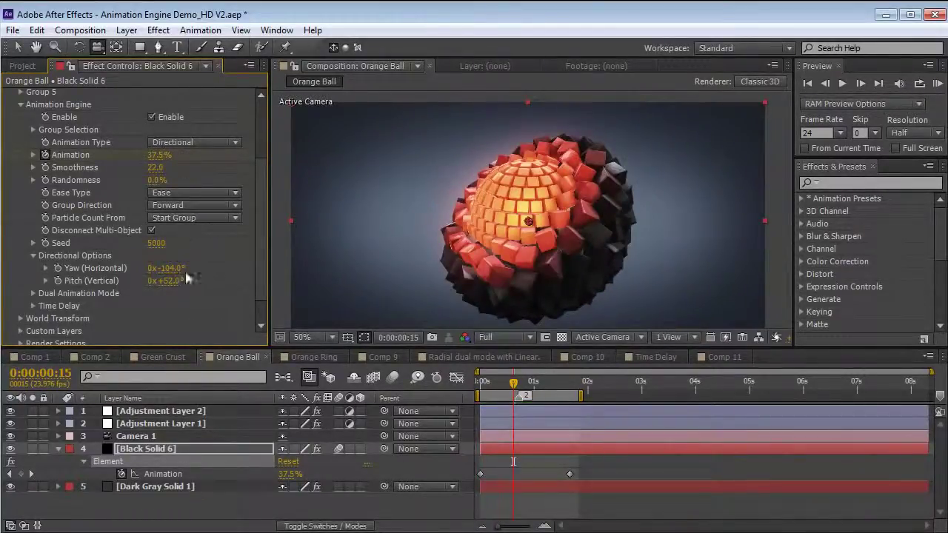
left_click(201, 142)
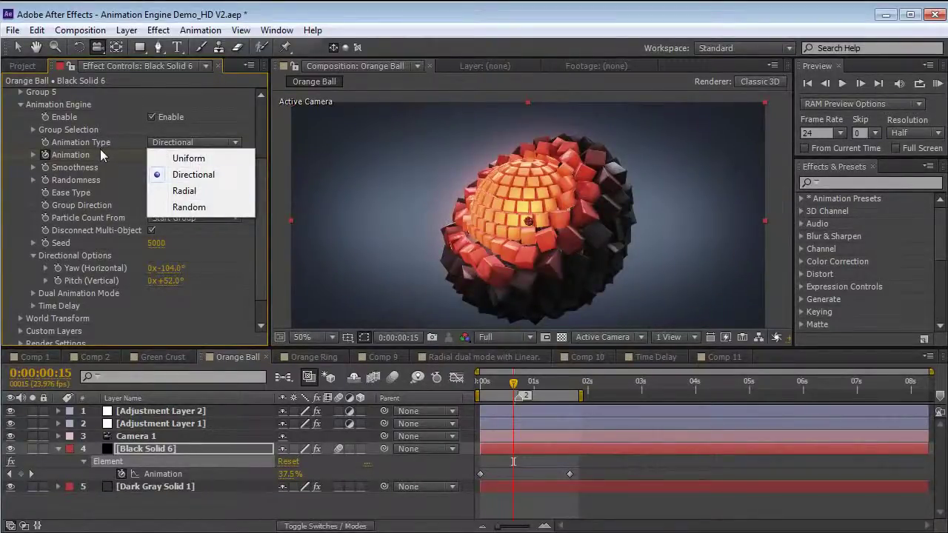
left_click(229, 126)
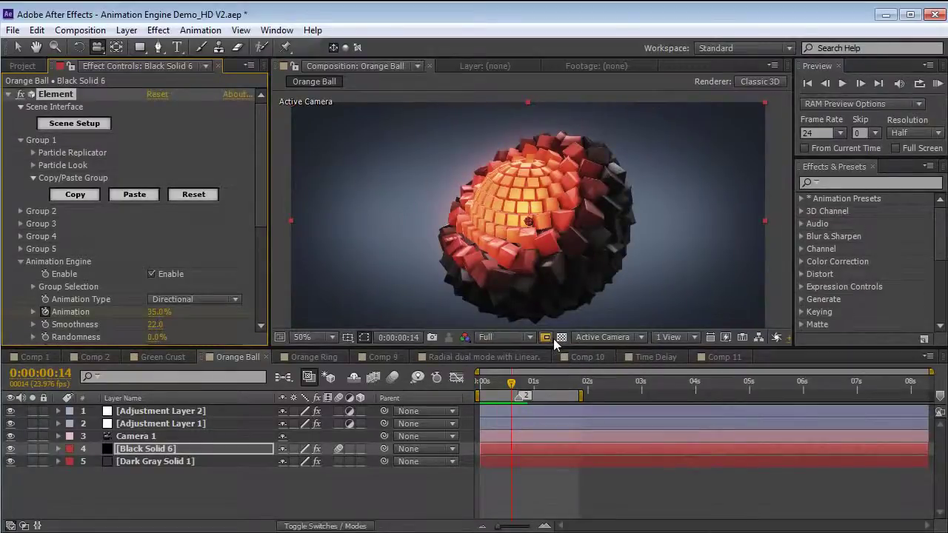
Step: Change Group 1's Particle Replicator Shape to Ring on Black Solid 6
left_click(33, 153)
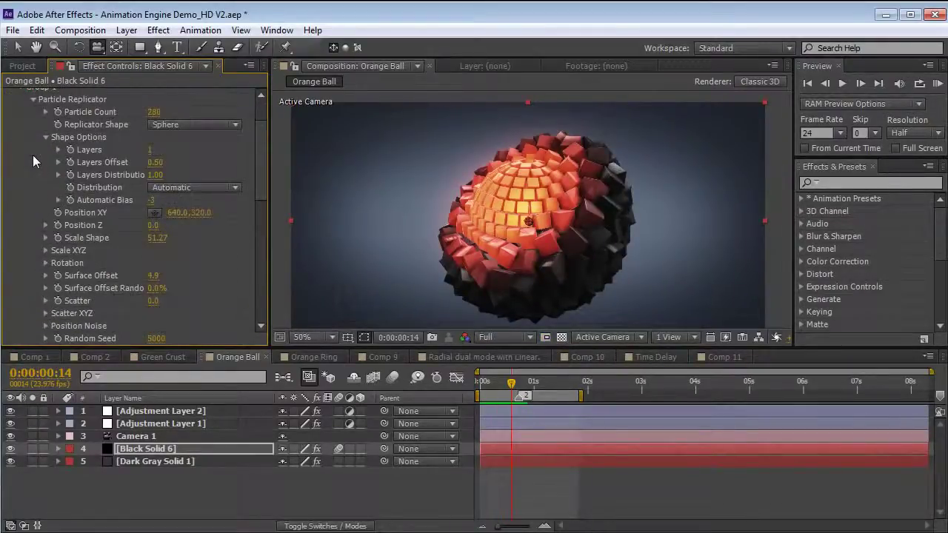
left_click(198, 125)
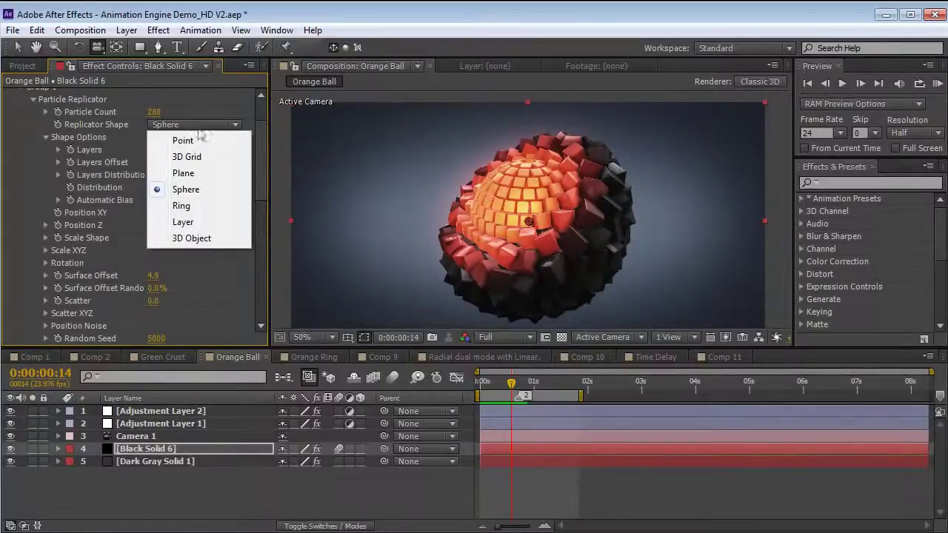
left_click(181, 206)
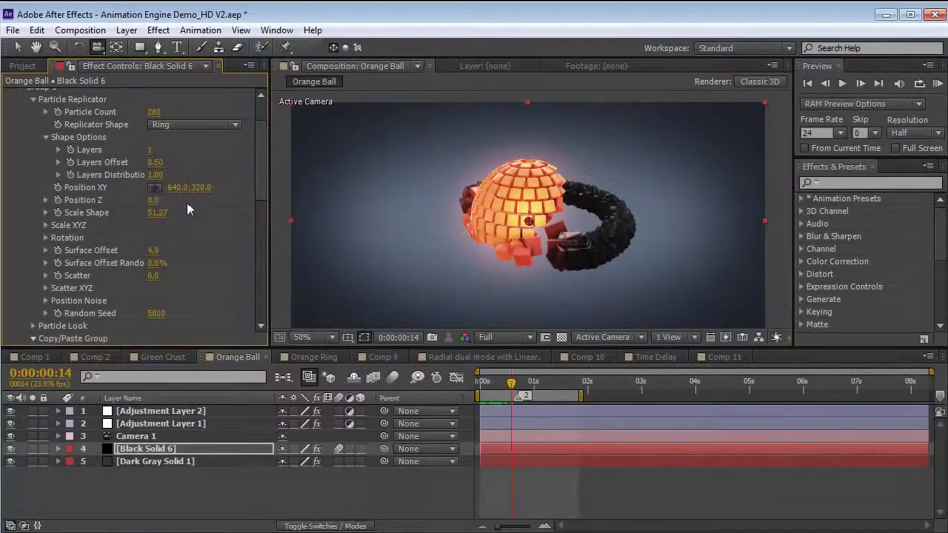
Step: Set Group 1's Particle Look Rotation Random to 0°
scroll(80, 271, "down", 2)
left_click(32, 255)
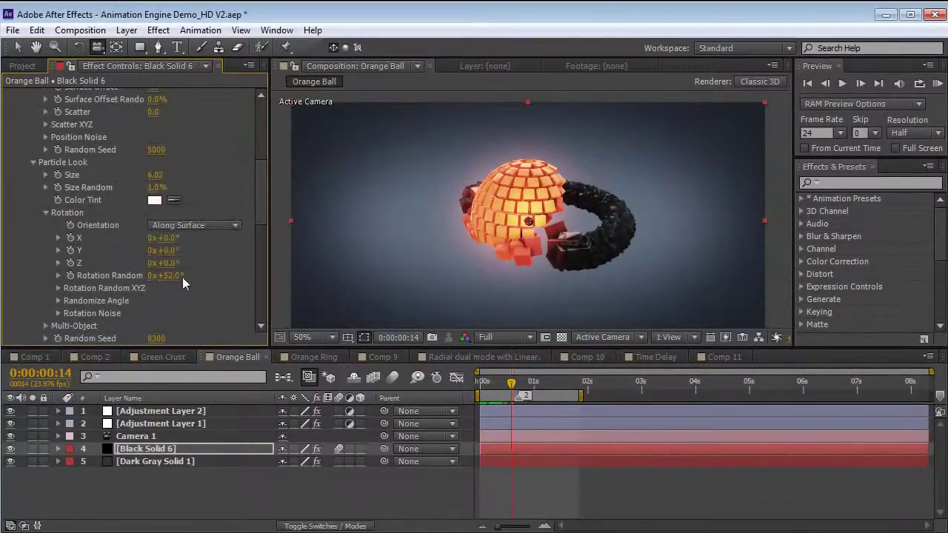
key("Return")
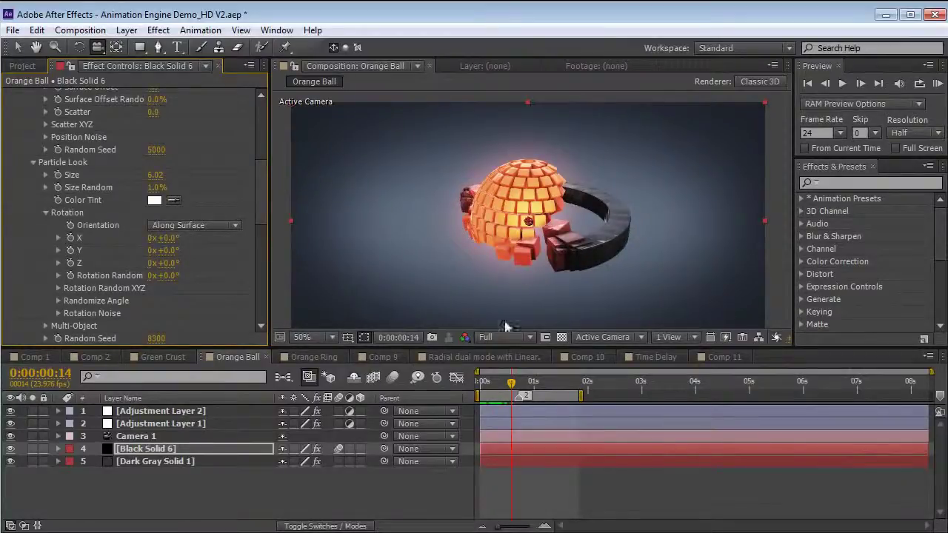
Step: Enable motion blur for the Orange Ball composition and preview the ring-to-sphere transition from 0:00:00:01
left_click(393, 379)
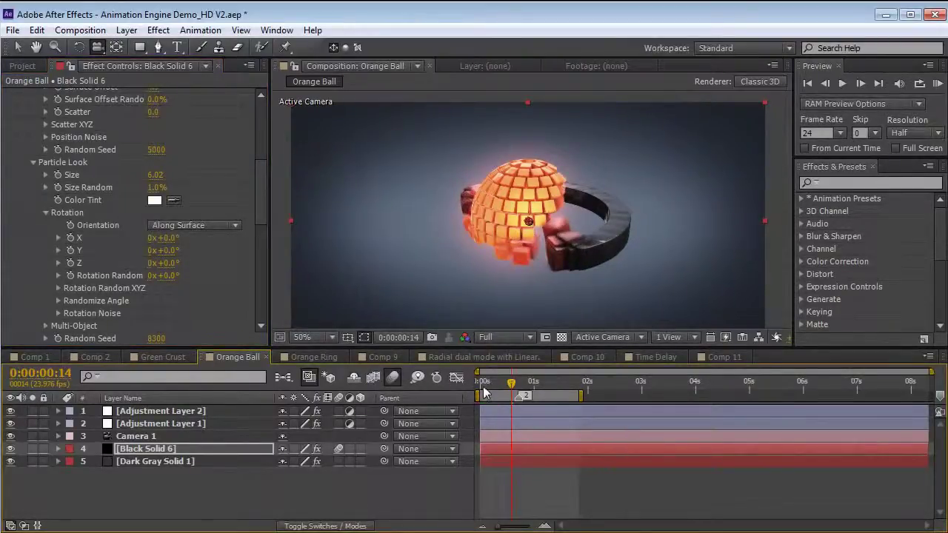
left_click_drag(494, 388, 483, 390)
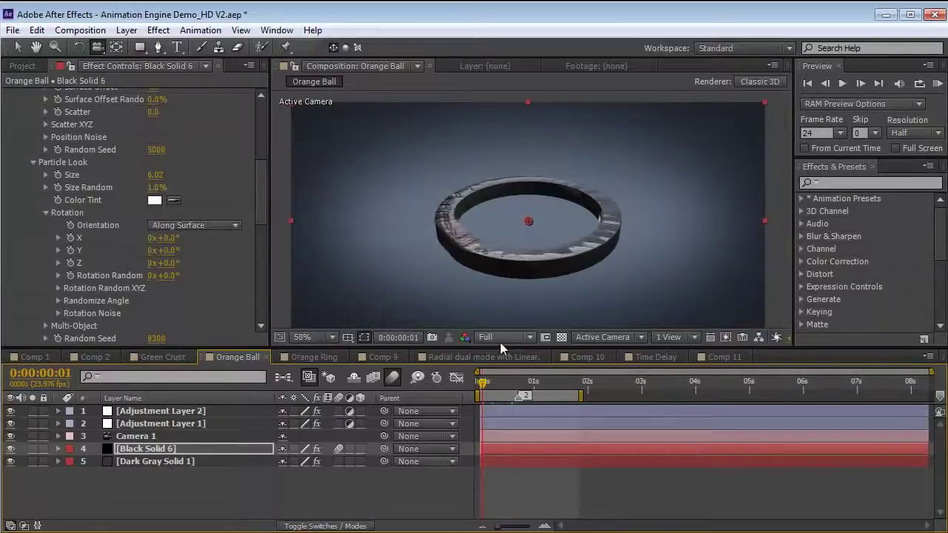
key("space")
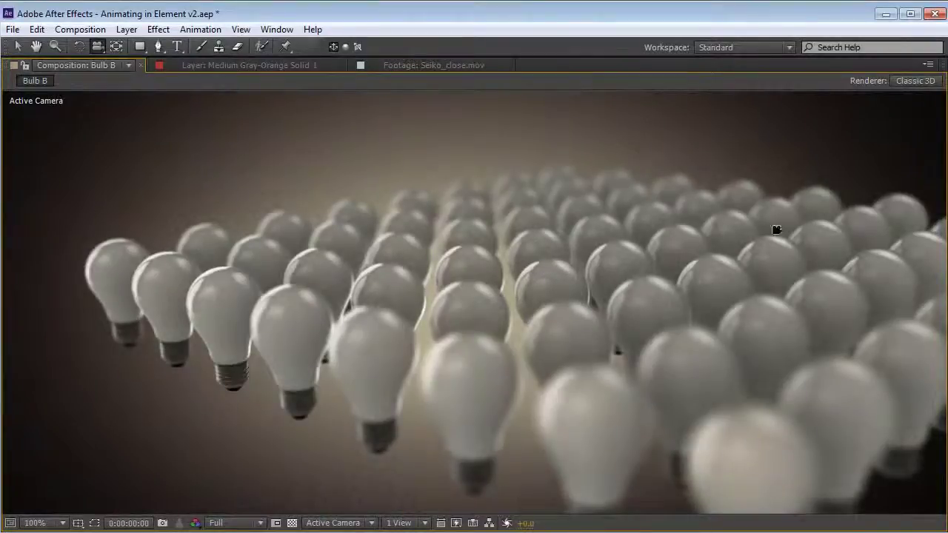
Step: Preview the light bulb animation in the Bulb B composition
scroll(770, 248, "down", 1)
key("KP_0")
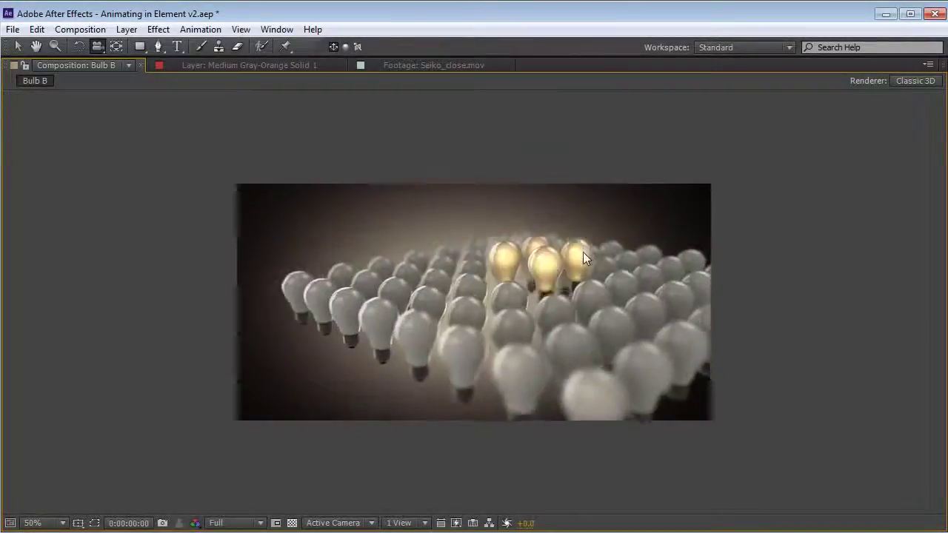
scroll(583, 252, "up", 2)
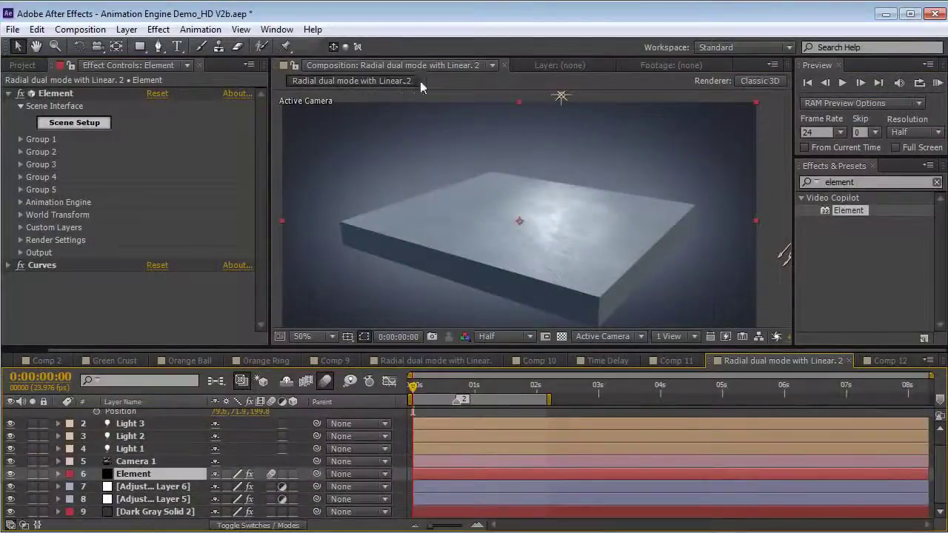
Step: Open the Element layer's Scene Setup, select the floor_fracture model and examine it from several angles
left_click(75, 124)
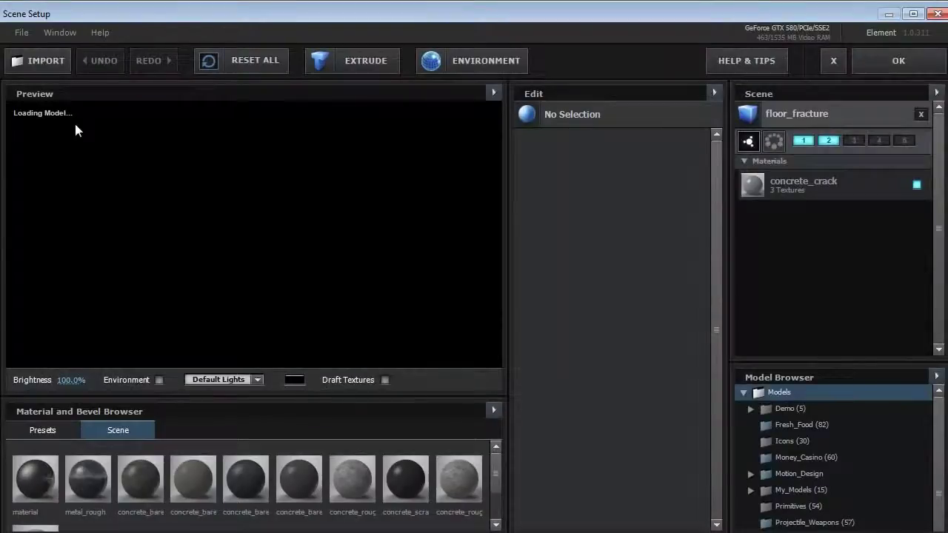
left_click(767, 119)
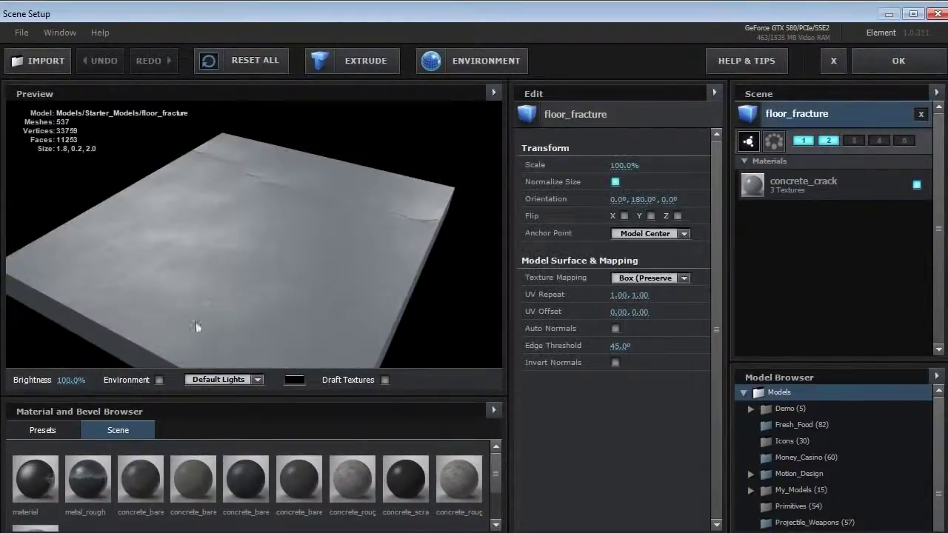
left_click_drag(195, 322, 513, 222)
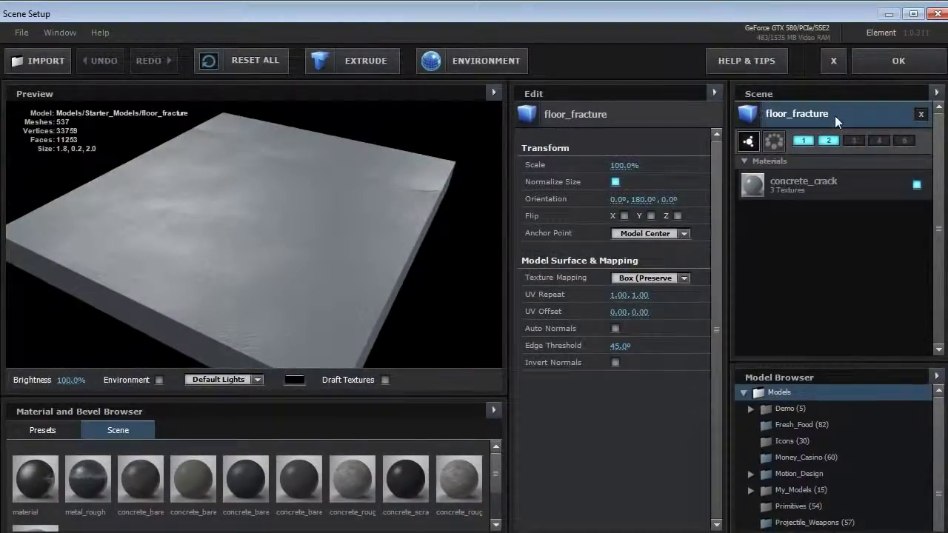
mouse_move(292, 264)
left_mouse_down()
mouse_move(293, 255)
mouse_move(276, 274)
left_mouse_up()
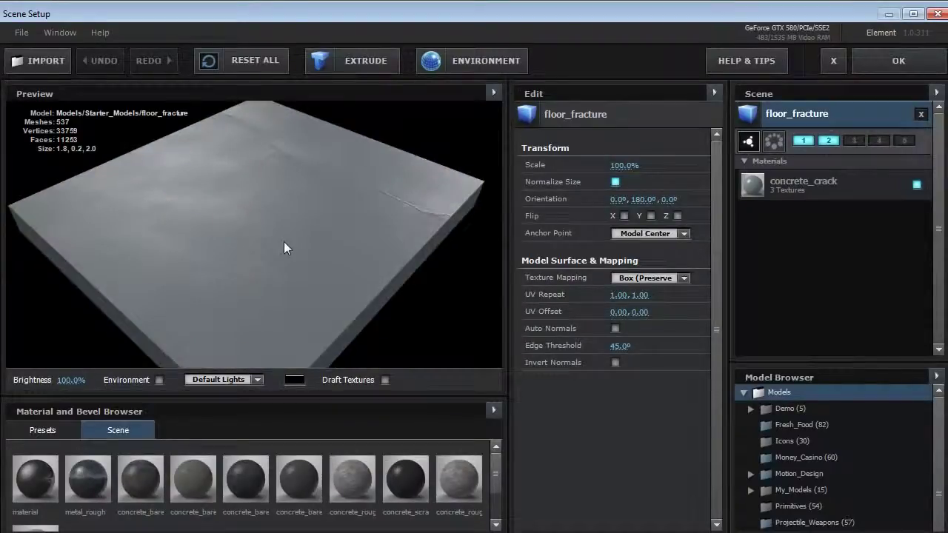
left_click_drag(283, 241, 273, 229)
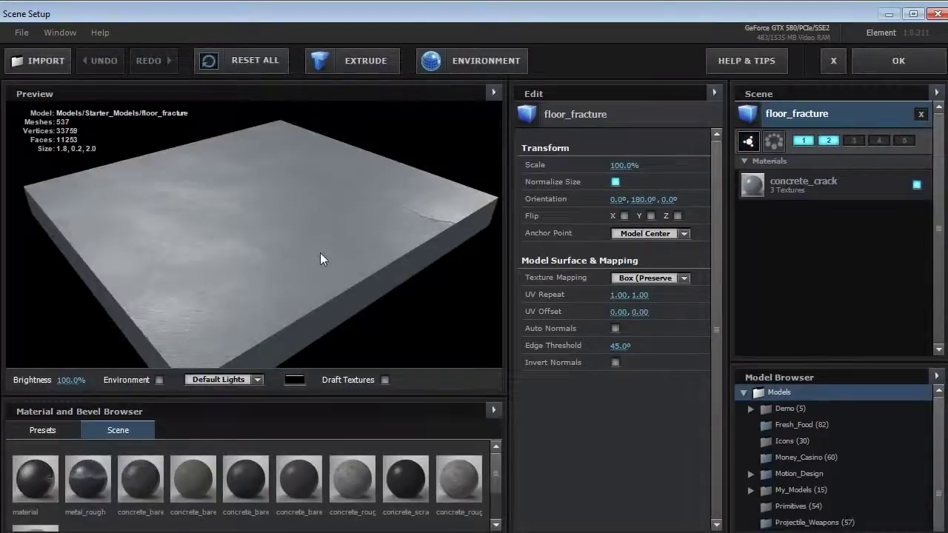
Step: Examine the floor_fracture model in wireframe, restore the shaded preview and accept the Scene Setup
left_click_drag(321, 259, 405, 171)
left_click(493, 92)
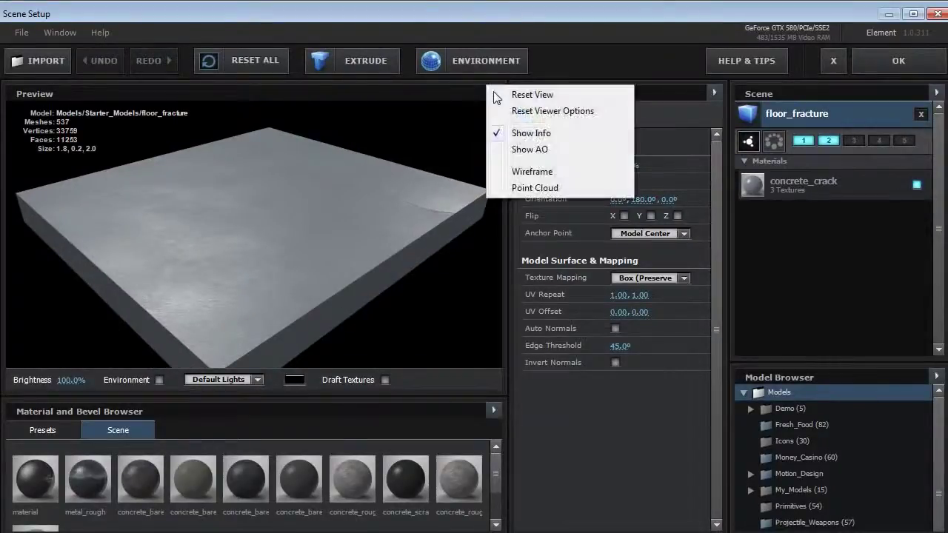
left_click(519, 169)
mouse_move(341, 218)
left_mouse_down()
mouse_move(313, 261)
mouse_move(252, 180)
mouse_move(262, 151)
mouse_move(286, 228)
mouse_move(296, 185)
left_mouse_up()
left_click(494, 93)
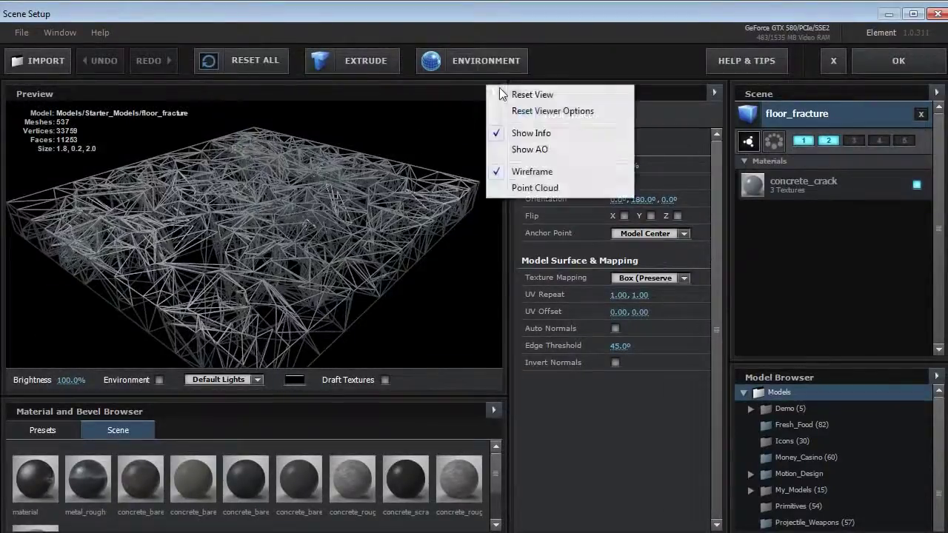
left_click(518, 170)
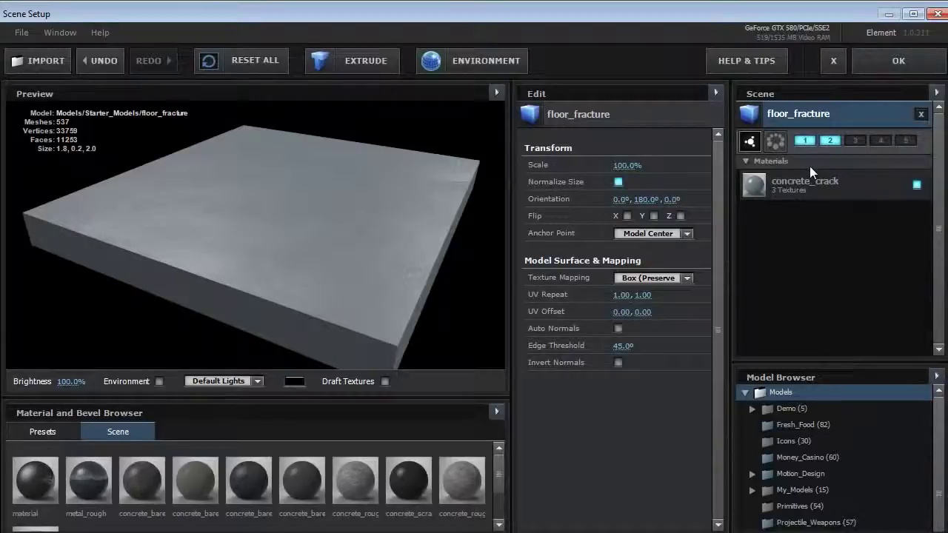
left_click(893, 63)
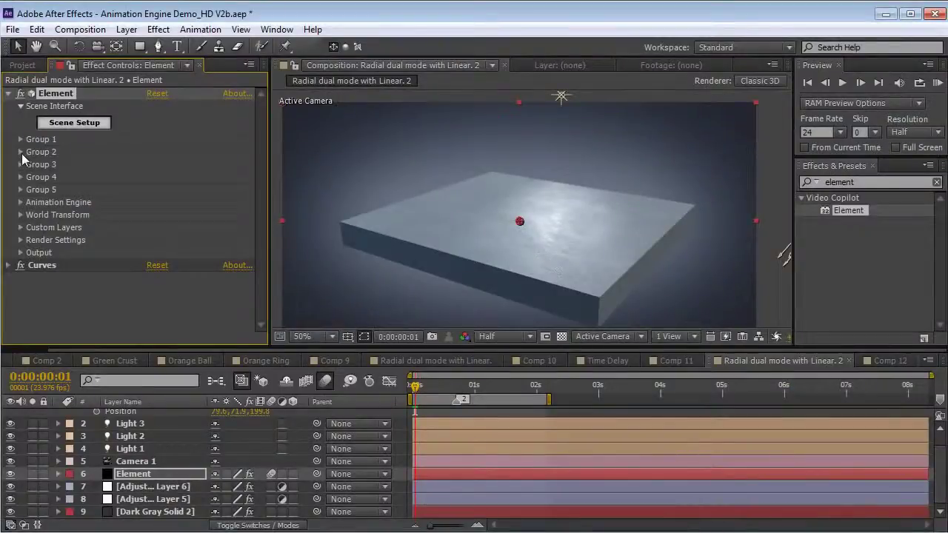
Step: Try lowering Group 2's Particle Replicator Position XY to 640.0, 428.0, and undo the move
left_click(20, 151)
left_click(33, 164)
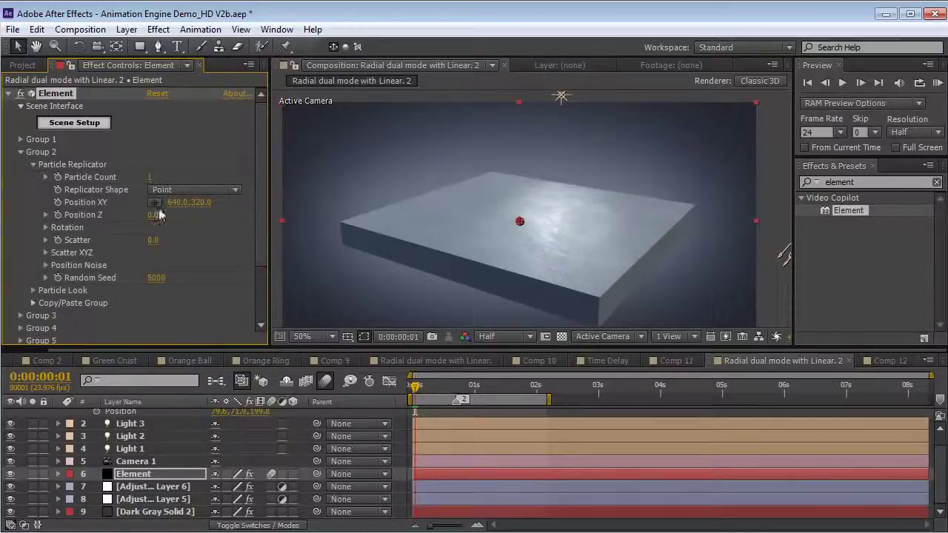
left_click_drag(206, 202, 474, 323)
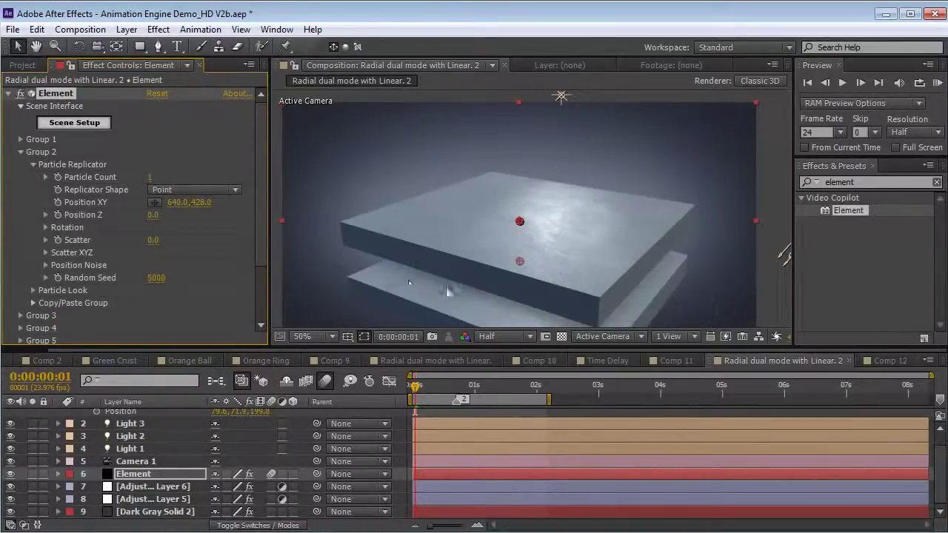
key("ctrl+z")
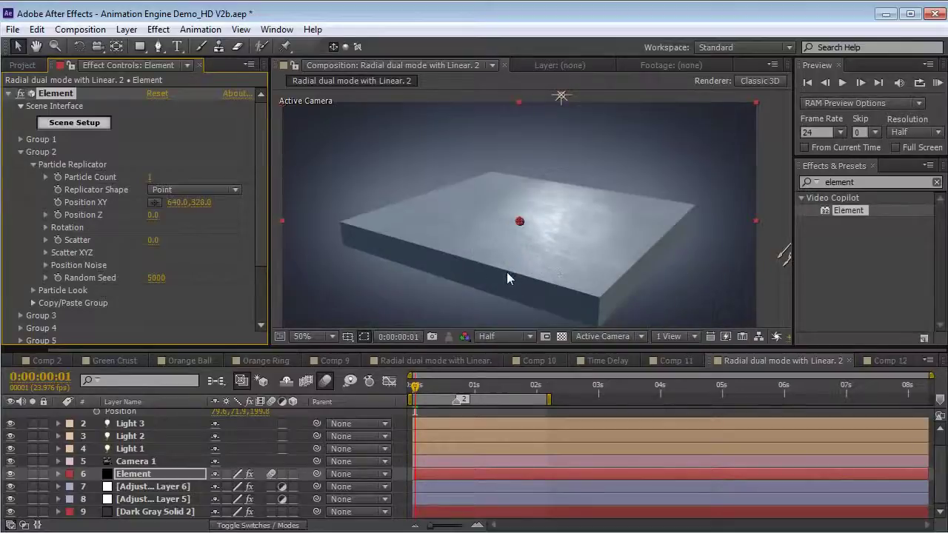
left_click(21, 152)
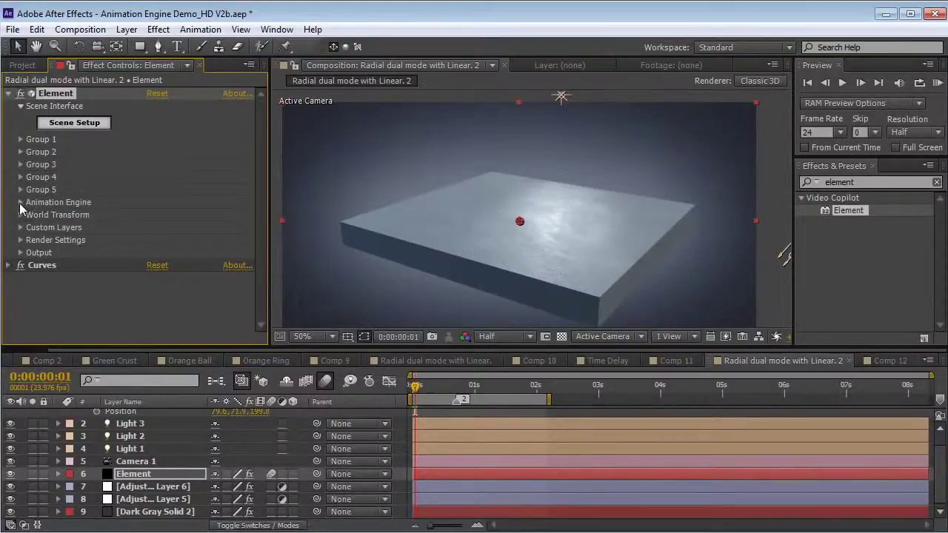
Step: Examine the Animation Engine settings and check the Animation value at 0:00:02:02 and around 0:00:01:02
left_click(21, 202)
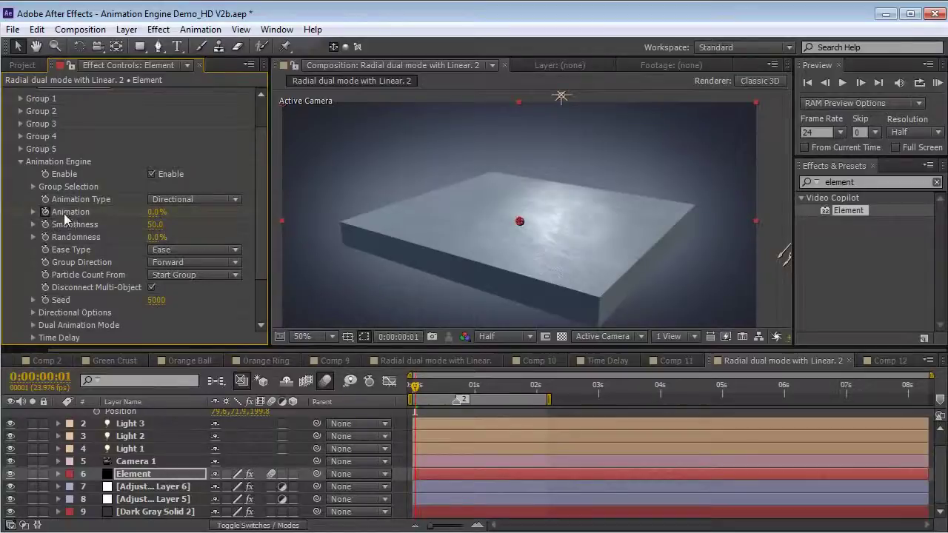
left_click(539, 390)
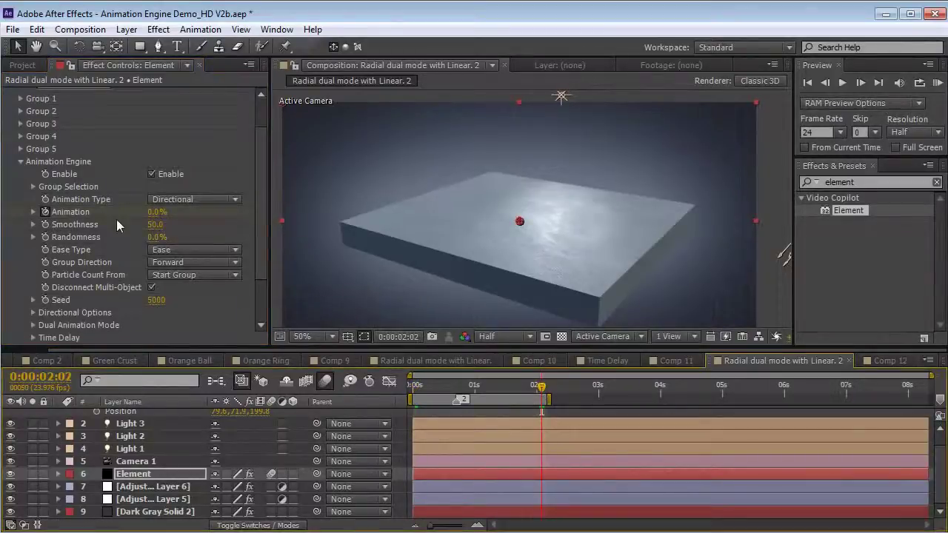
left_click(259, 208)
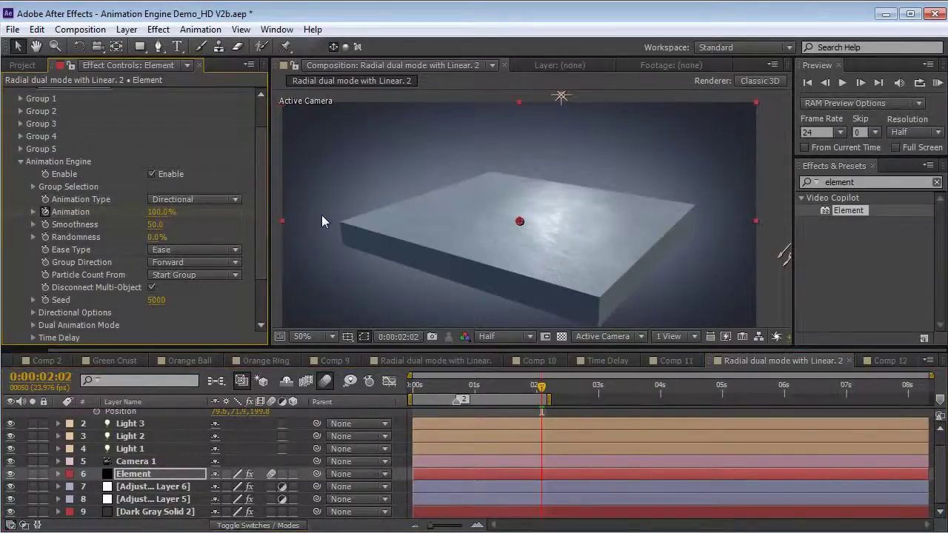
left_click_drag(530, 393, 479, 405)
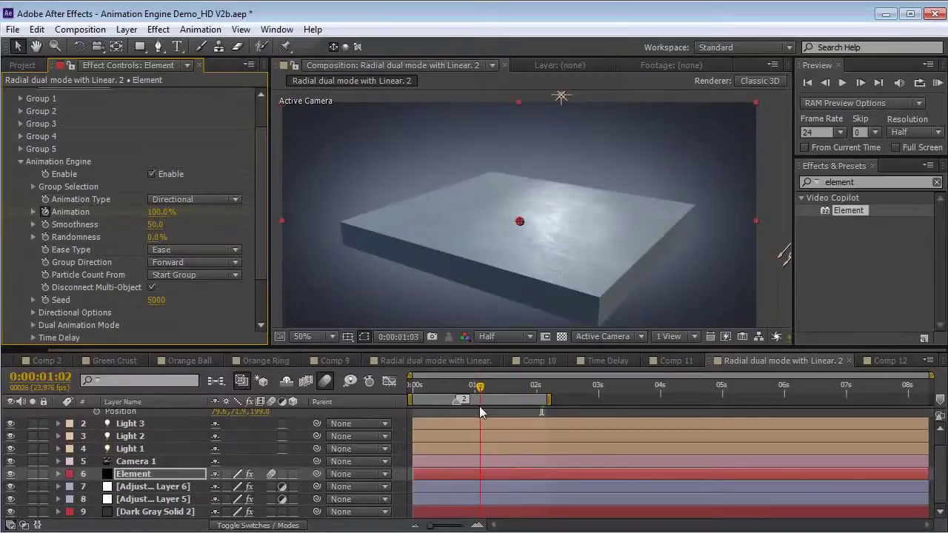
Step: Enable Multi-Object in Group 2's Particle Look
left_click(263, 229)
scroll(263, 229, "up", 2)
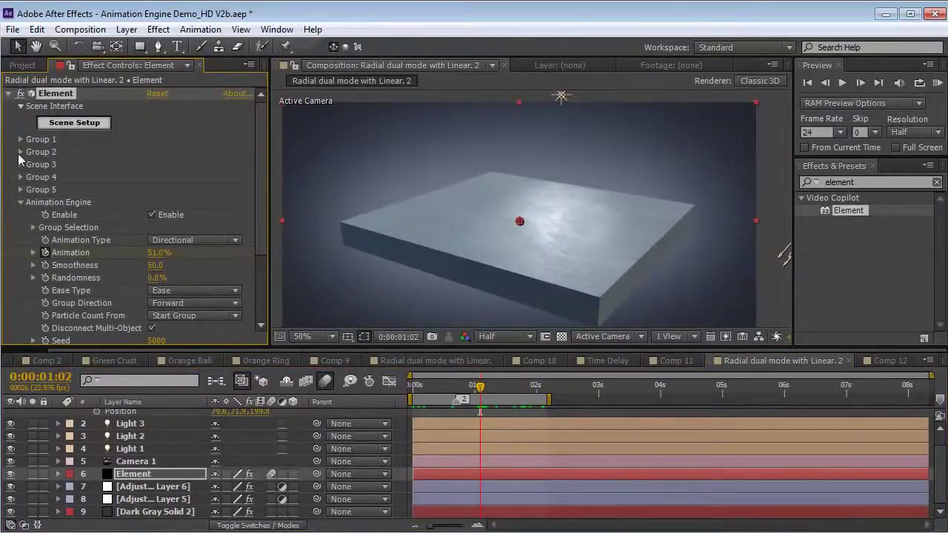
left_click(20, 152)
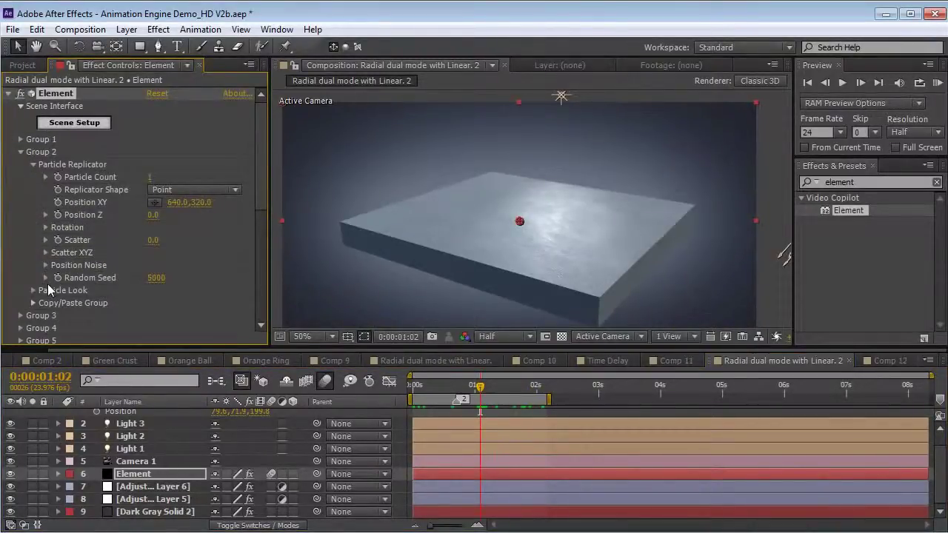
left_click(33, 165)
left_click(33, 177)
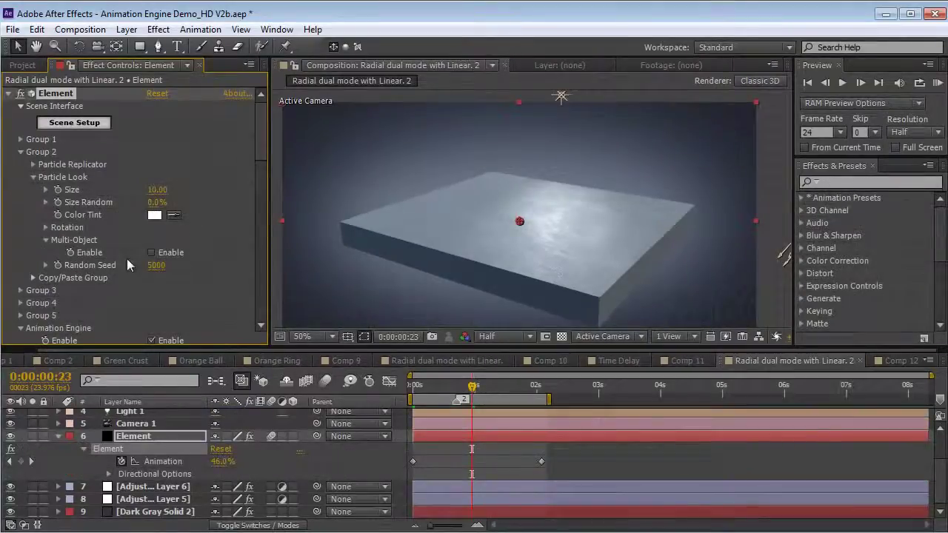
left_click(152, 252)
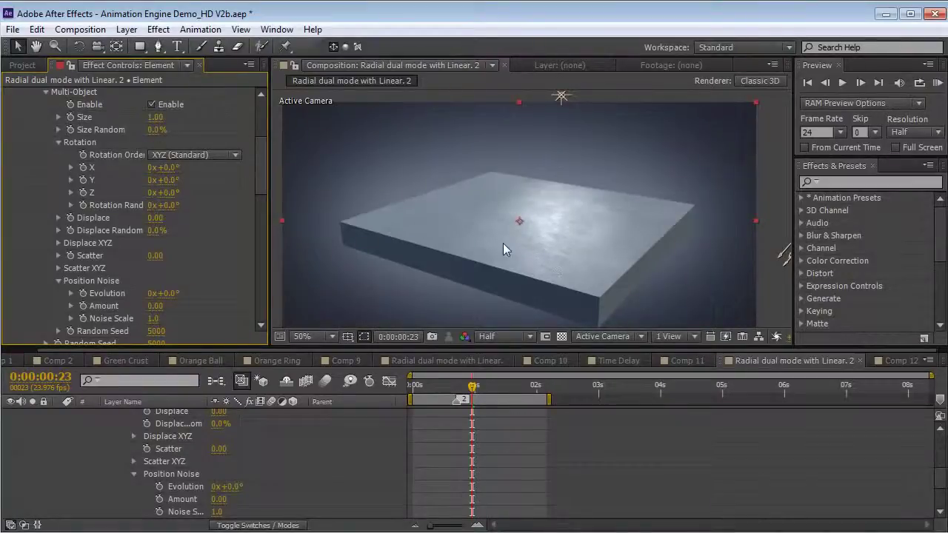
Step: Set Group 2's Multi-Object Scatter to 1.23 and Rotation Random to 72°, and preview the fracture around 0:00:01:02
left_click_drag(154, 260, 248, 255)
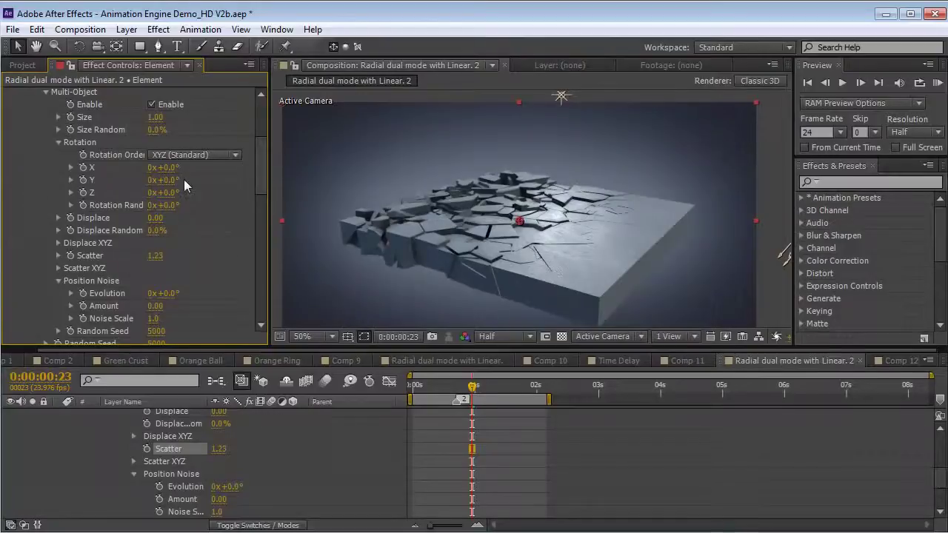
left_click_drag(161, 205, 227, 204)
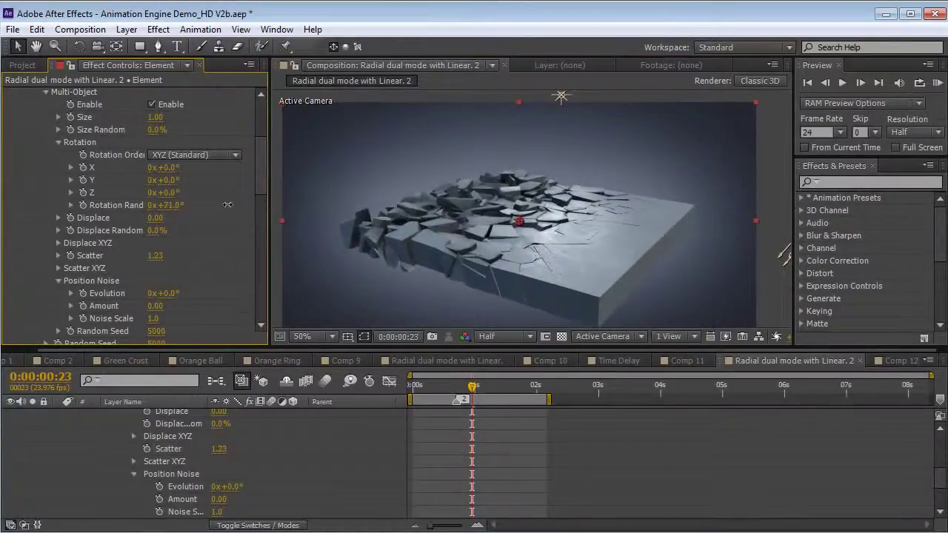
mouse_move(477, 387)
left_mouse_down()
mouse_move(449, 388)
mouse_move(486, 392)
mouse_move(445, 396)
mouse_move(480, 389)
left_mouse_up()
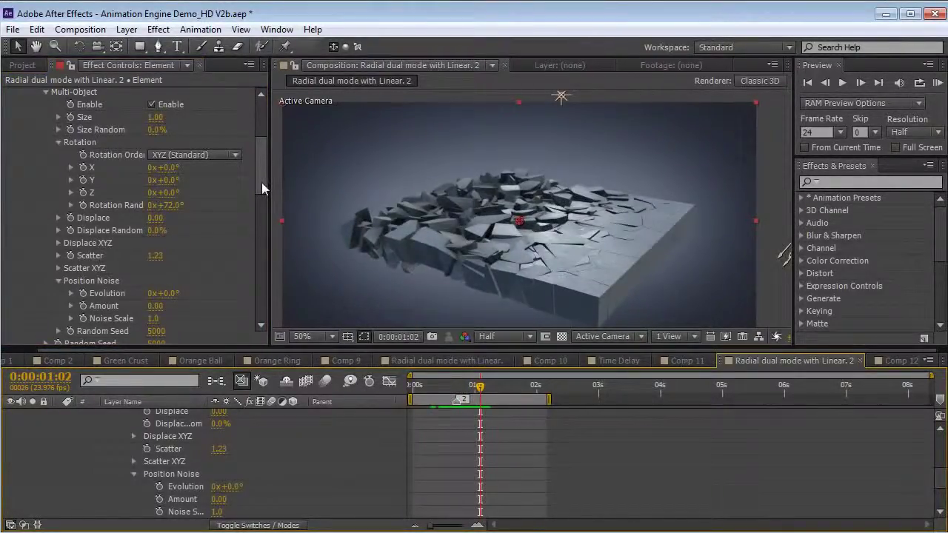
Step: Set the Animation Engine's Smoothness to 20 and scrub the timeline to check the tighter transition
left_click_drag(262, 182, 252, 303)
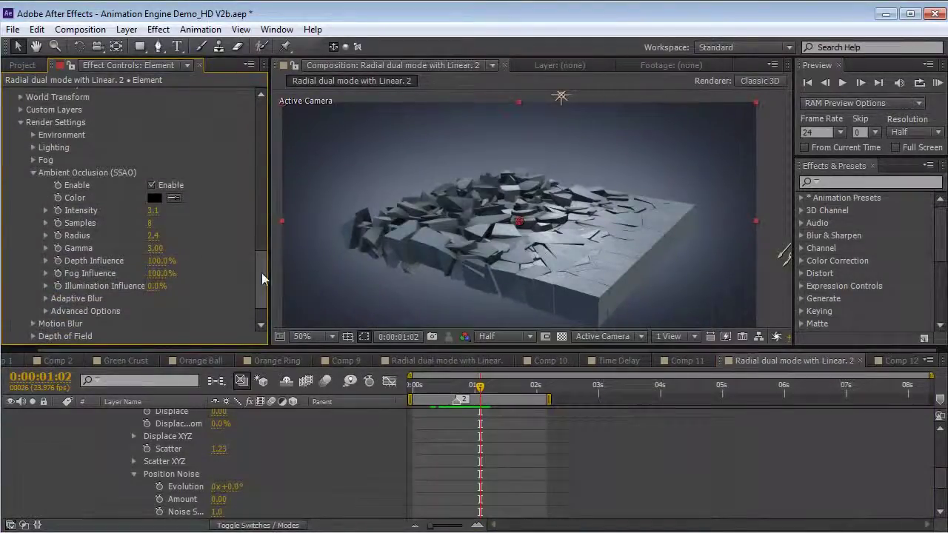
left_click_drag(262, 272, 258, 214)
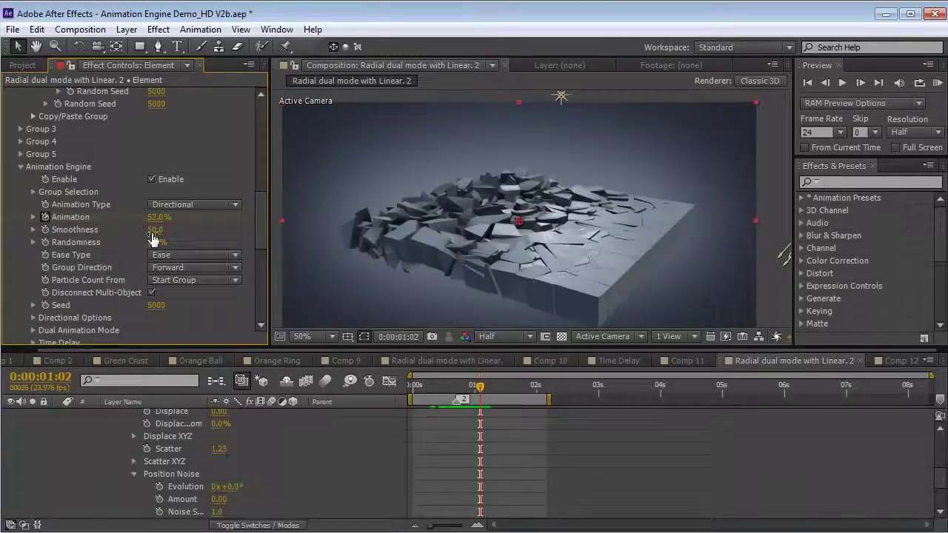
left_click_drag(153, 232, 136, 233)
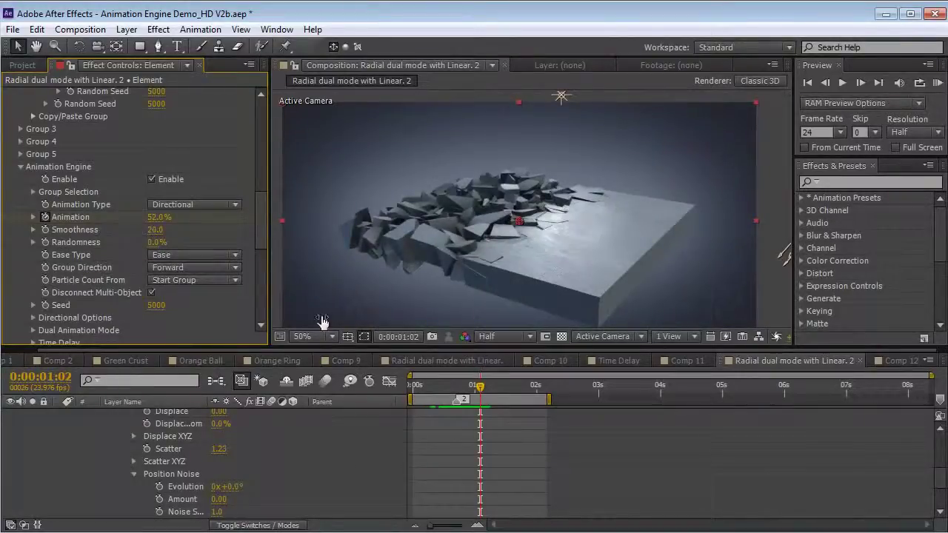
left_click_drag(444, 380, 472, 386)
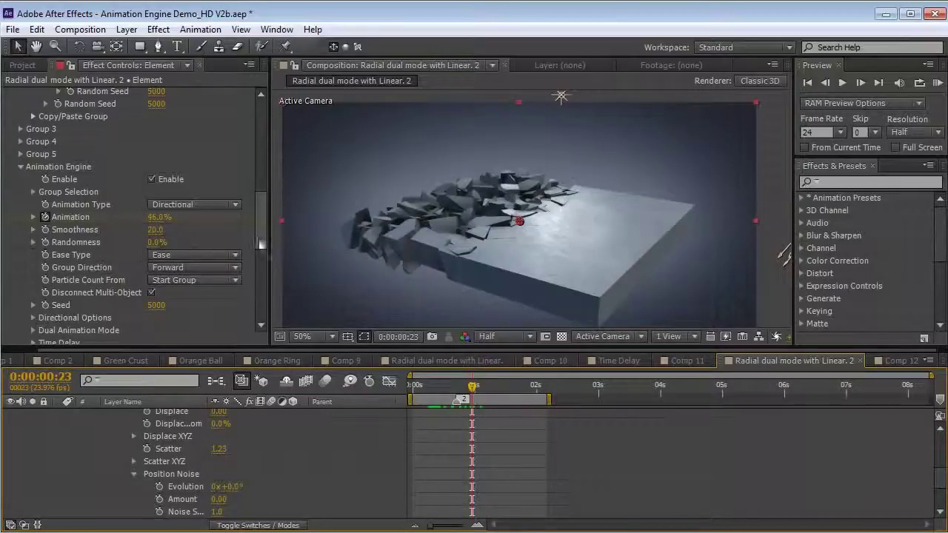
Step: Try displacing Group 2's Multi-Object pieces along Y with Displace XYZ and scrub through the transition
left_click_drag(261, 222, 259, 186)
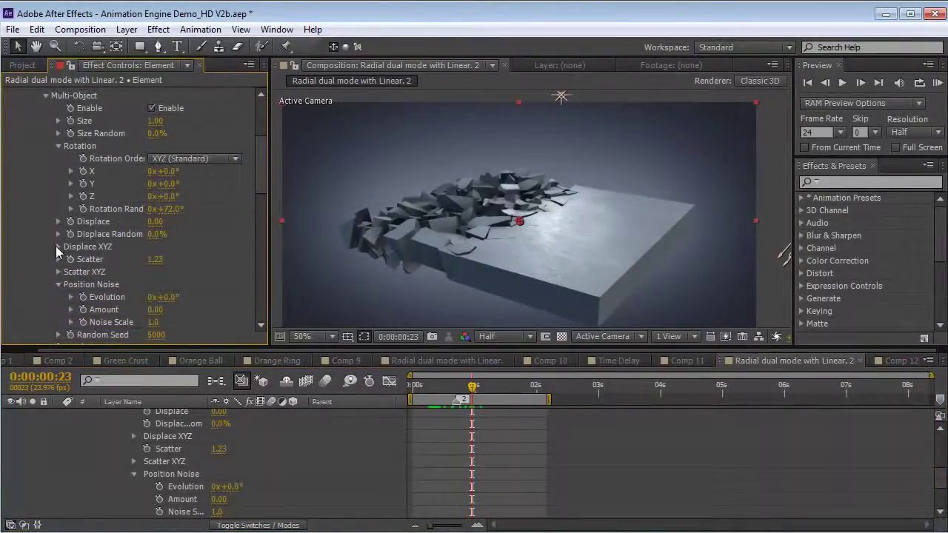
left_click(58, 247)
left_click_drag(154, 272, 234, 266)
left_click_drag(412, 386, 445, 390)
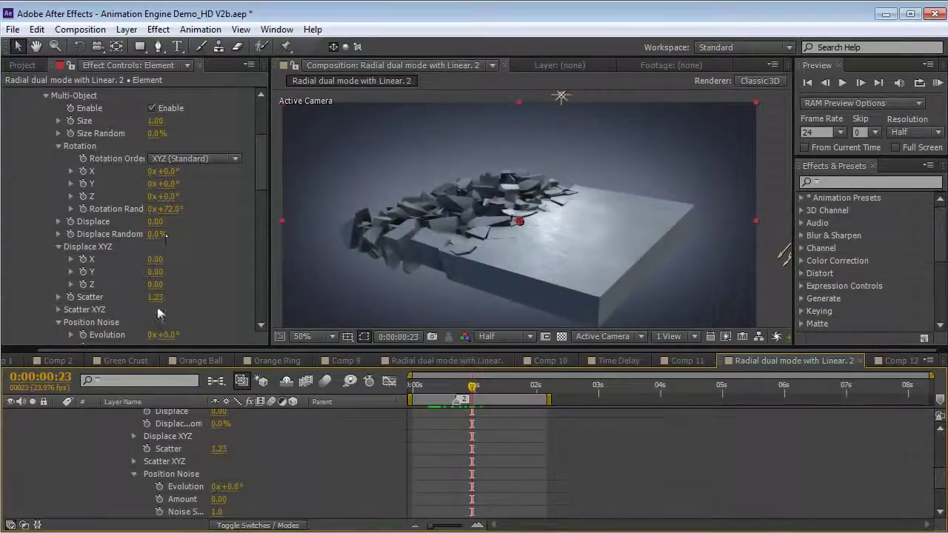
Step: Increase Group 2's Multi-Object Scatter to 2.14 and Rotation Random to 190°
left_click_drag(156, 297, 221, 289)
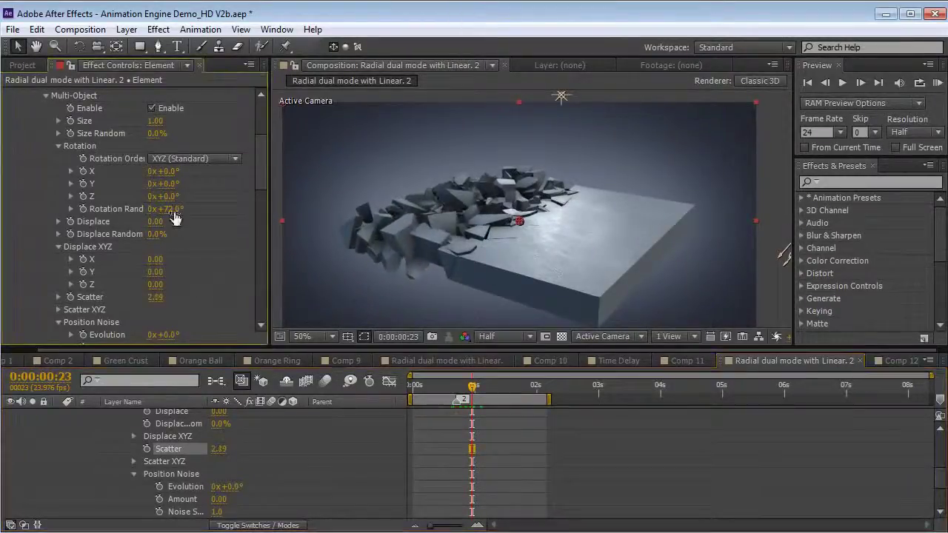
left_click_drag(174, 210, 231, 204)
Step: Set Group 2's Position XY to 640.0, 444.0, orbit the camera around the floor and scrub the collapse
scroll(249, 178, "up", 6)
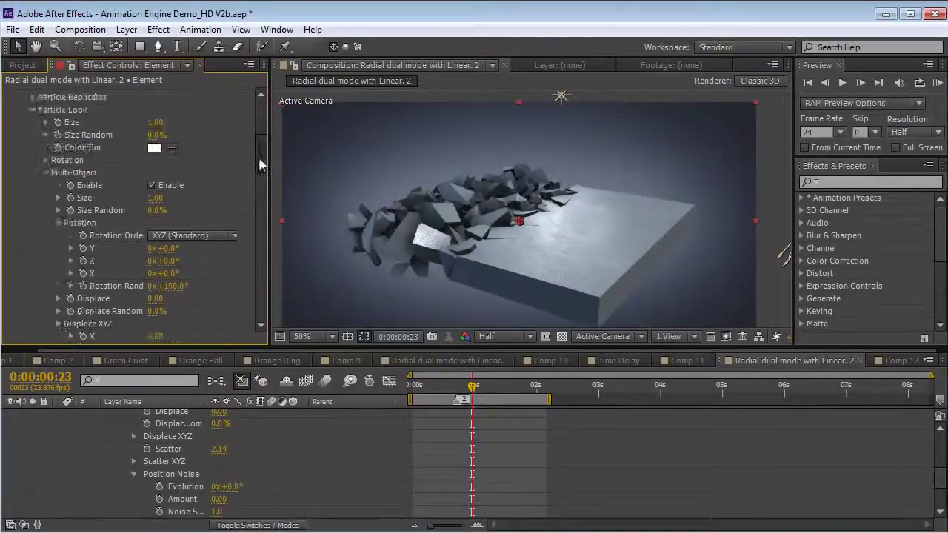
left_click(34, 154)
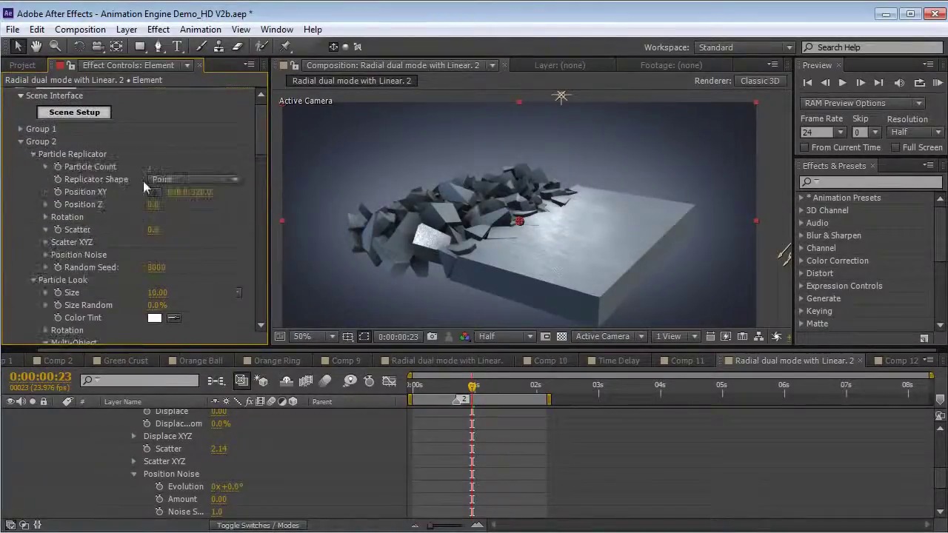
left_click_drag(198, 196, 217, 196)
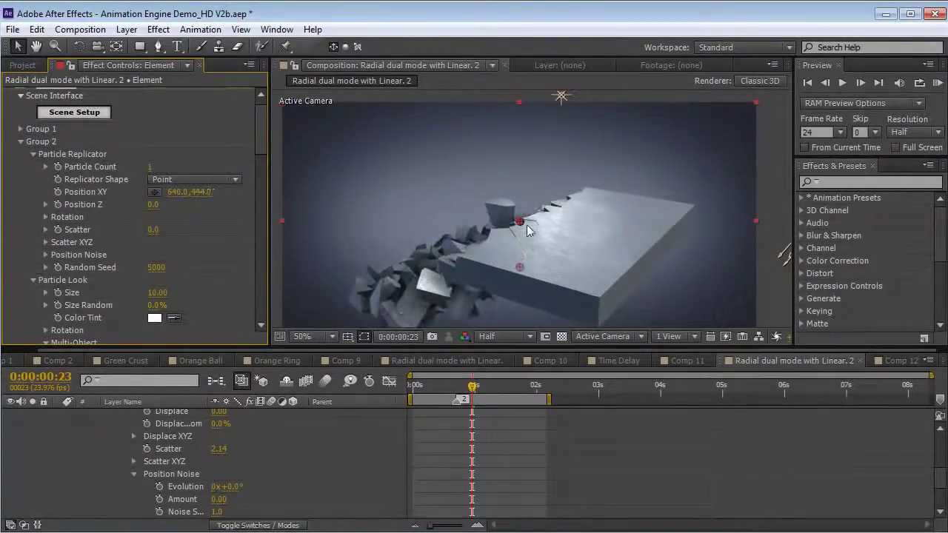
key("c")
left_click_drag(485, 253, 619, 285)
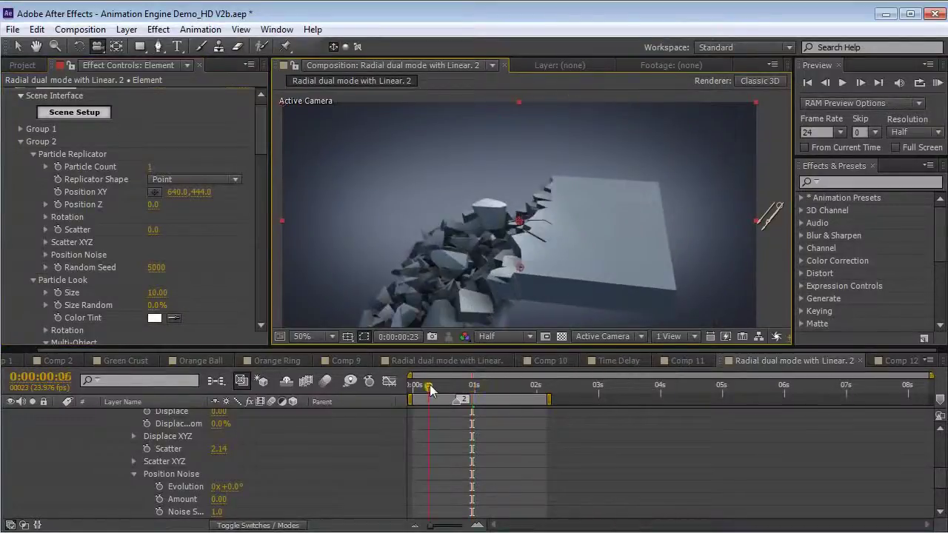
mouse_move(430, 386)
left_mouse_down()
mouse_move(450, 387)
mouse_move(441, 386)
left_mouse_up()
Step: Raise the Animation Engine's Smoothness to 53 and scrub the timeline through the collapse
left_click_drag(263, 140, 263, 248)
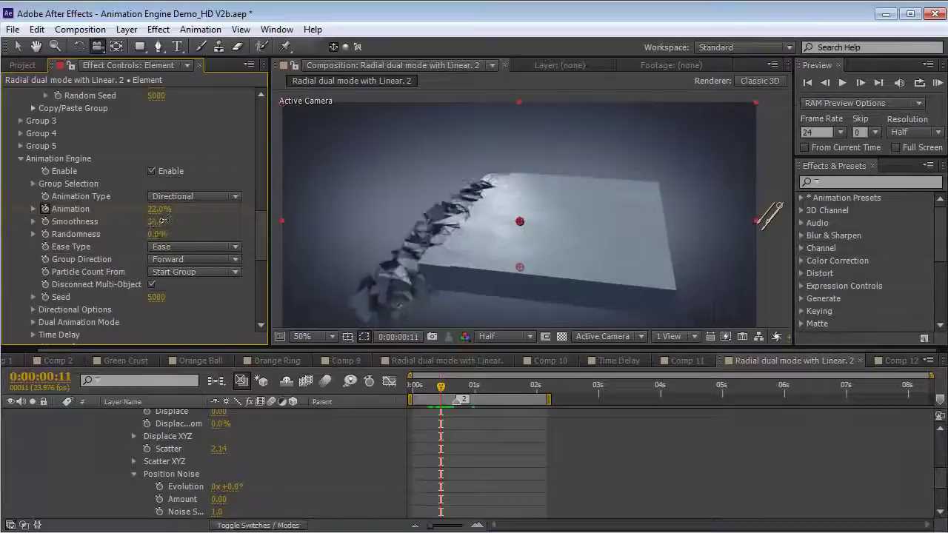
left_click_drag(162, 221, 174, 219)
left_click_drag(415, 389, 485, 397)
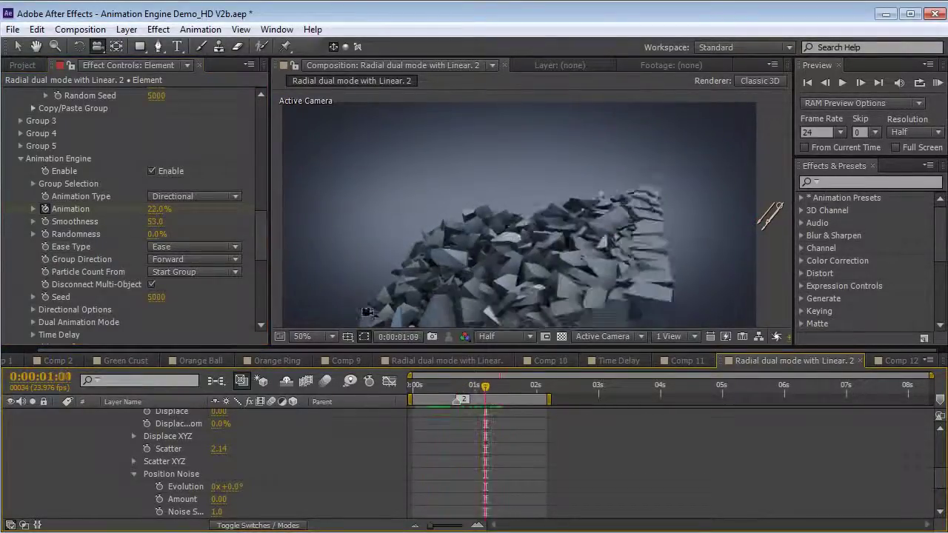
Step: Lower Group 2's Position Y to about 554 and scrub back through the collapse animation
left_click_drag(260, 247, 256, 187)
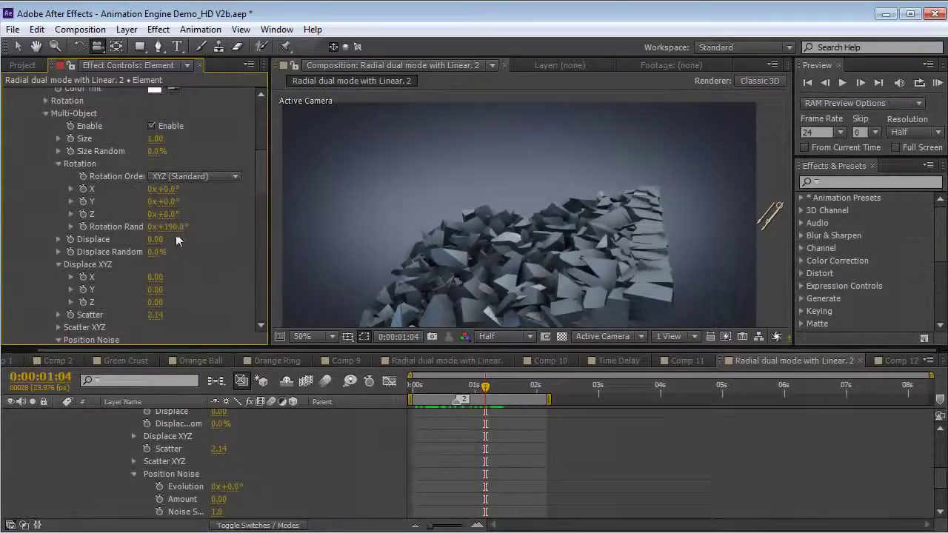
scroll(188, 156, "up", 3)
left_click_drag(265, 153, 259, 122)
left_click_drag(208, 202, 226, 198)
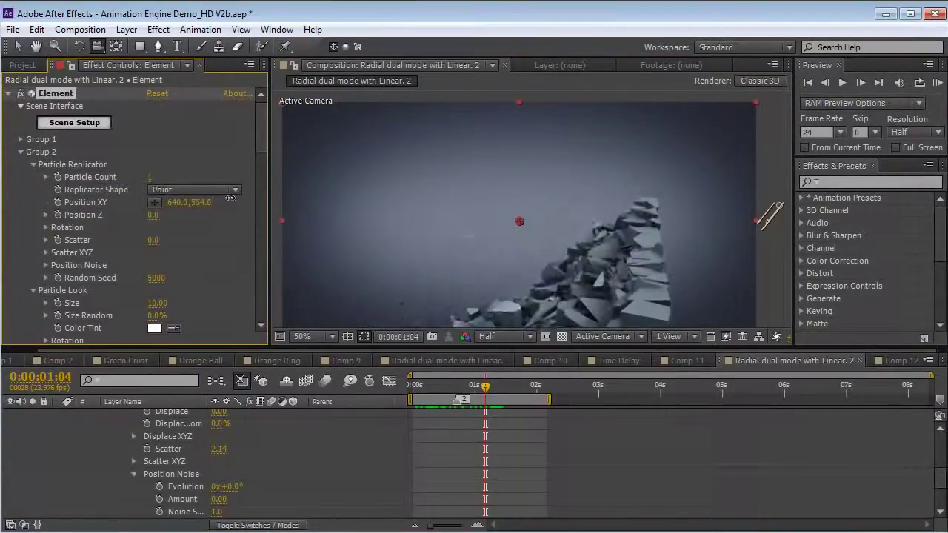
mouse_move(448, 386)
left_mouse_down()
mouse_move(437, 386)
mouse_move(457, 386)
mouse_move(420, 386)
mouse_move(445, 391)
mouse_move(431, 388)
left_mouse_up()
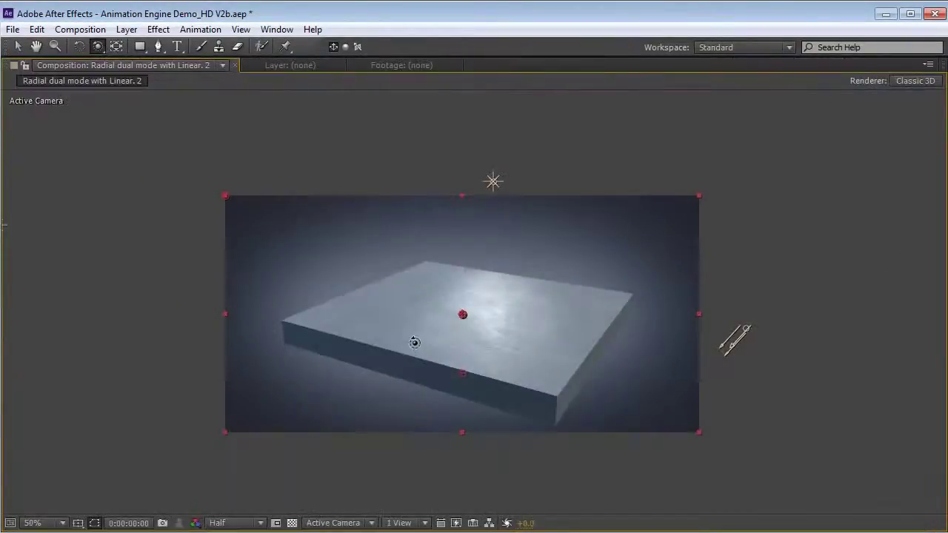
Step: Play back the floor collapse, return to about frame 13 and reduce Group 2's Multi-Object Scatter to 4.20
key("space")
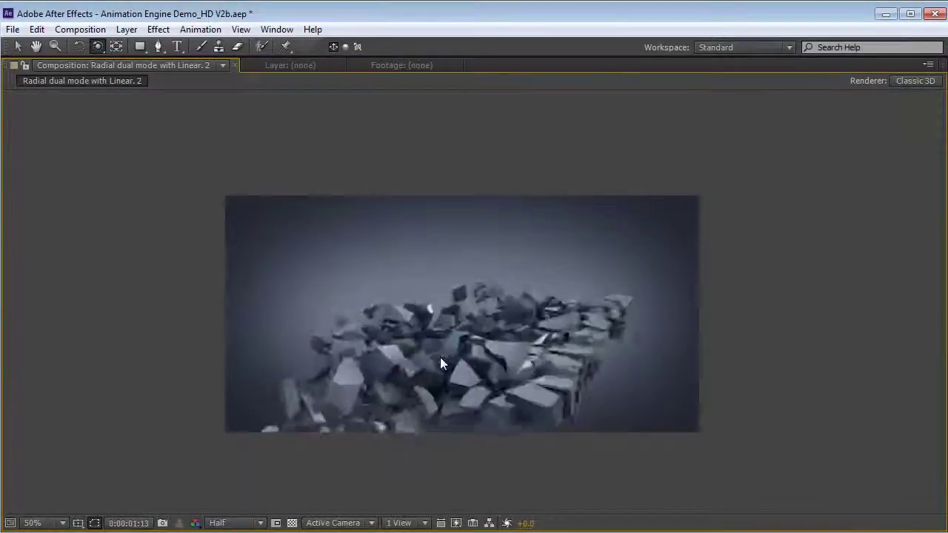
key("space")
key("grave")
left_click_drag(425, 386, 446, 386)
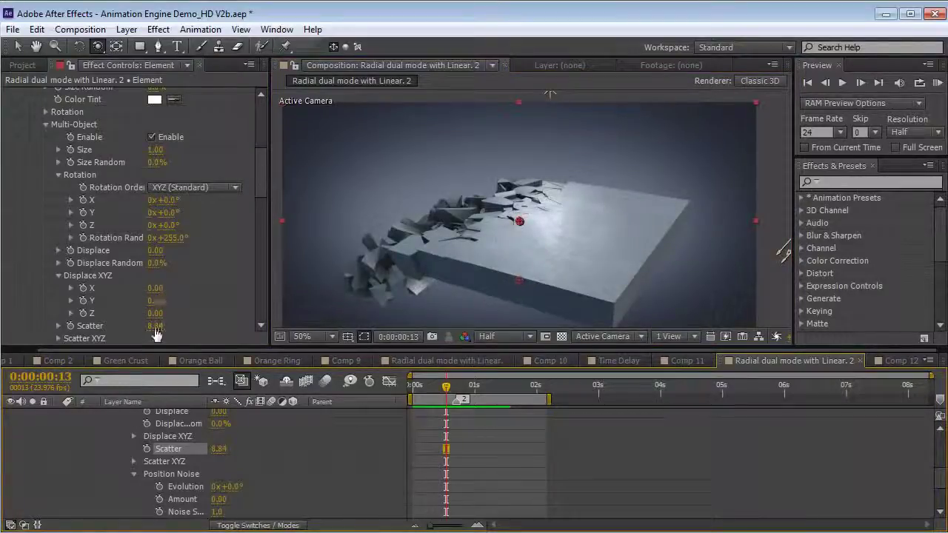
left_click_drag(102, 326, 95, 326)
left_click_drag(154, 326, 119, 327)
Step: Try different horizontal Yaw angles for the Animation Engine's directional collapse while scrubbing, and set Yaw to 0°
left_click_drag(262, 161, 250, 232)
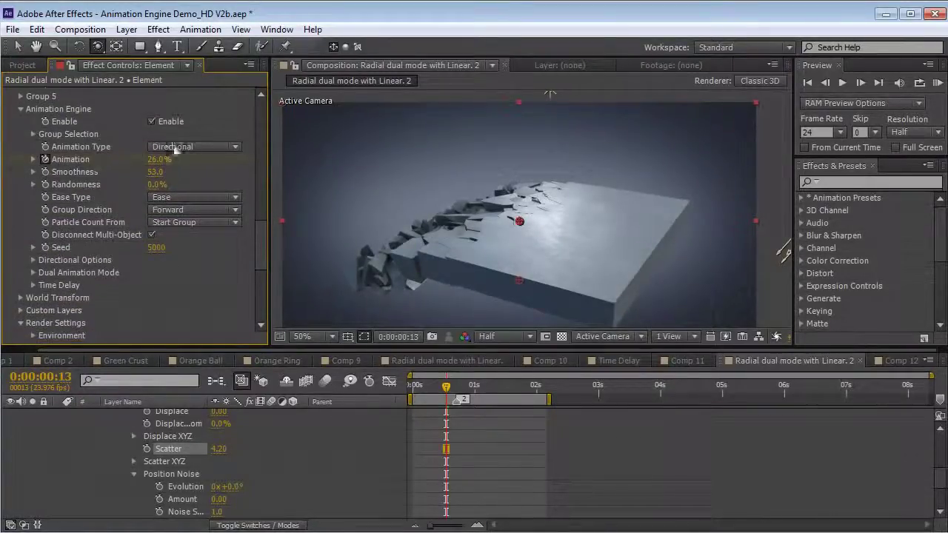
left_click(33, 260)
left_click_drag(169, 273, 220, 265)
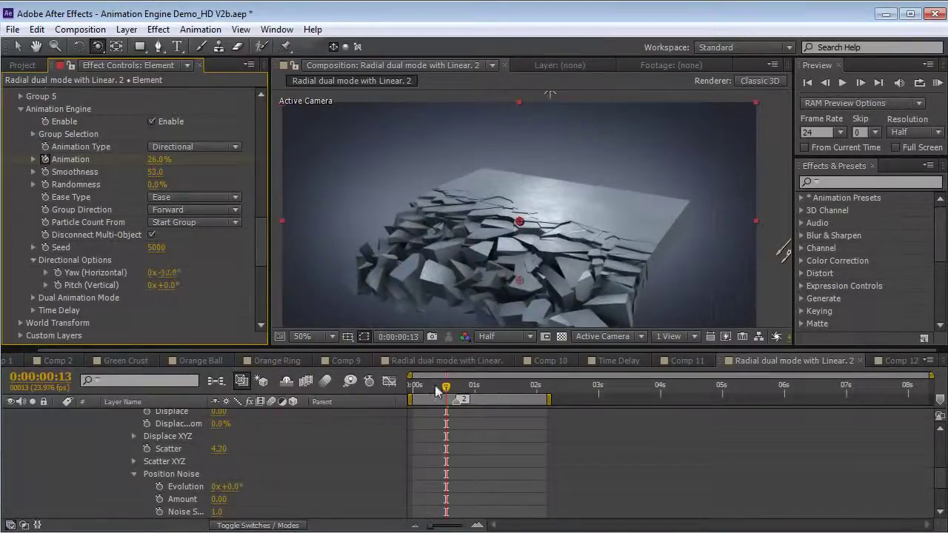
mouse_move(438, 388)
left_mouse_down()
mouse_move(424, 390)
mouse_move(474, 386)
mouse_move(449, 386)
left_mouse_up()
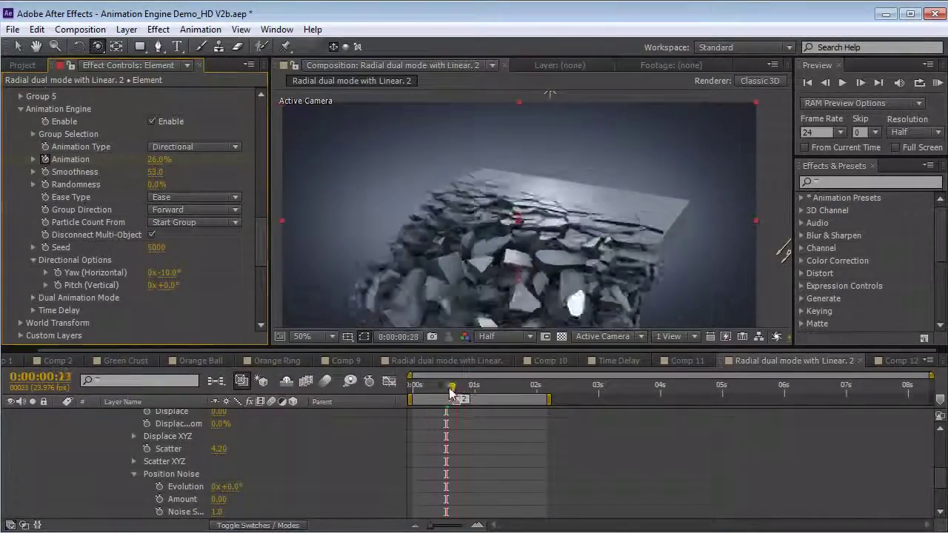
left_click_drag(165, 272, 225, 269)
left_click(175, 274)
type("0")
key("Return")
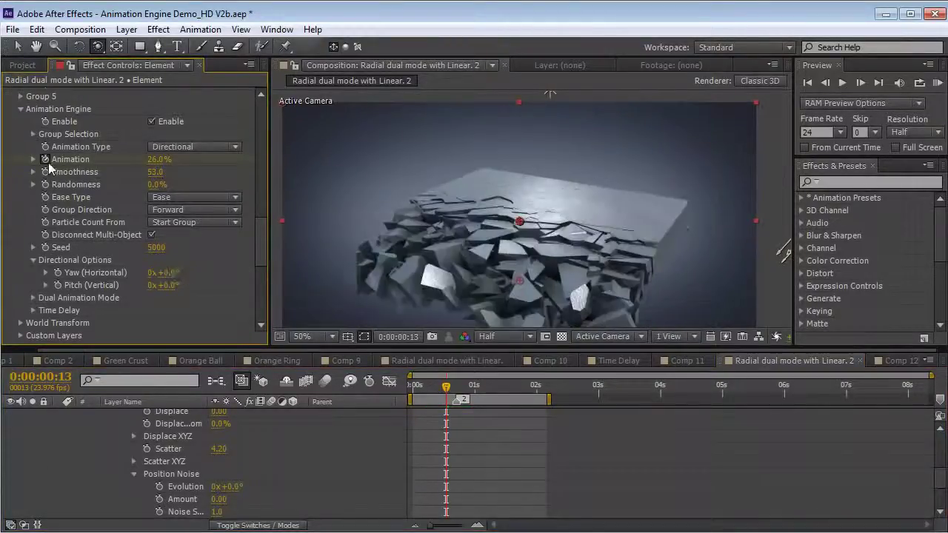
Step: Change the Animation Engine's Animation Type to Radial and scrub through the collapse to frame 19
left_click(192, 148)
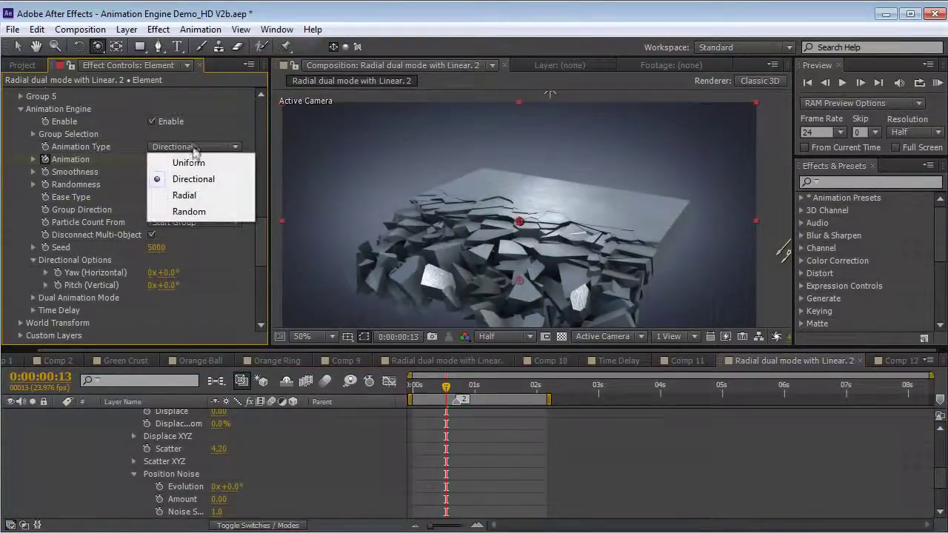
left_click(185, 196)
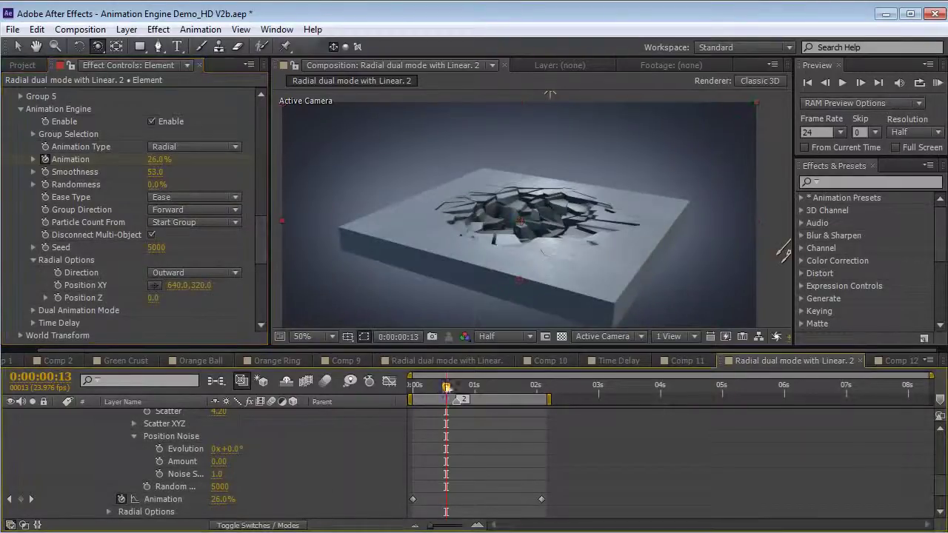
left_click_drag(263, 241, 260, 181)
left_click_drag(415, 386, 444, 398)
left_click_drag(264, 197, 260, 169)
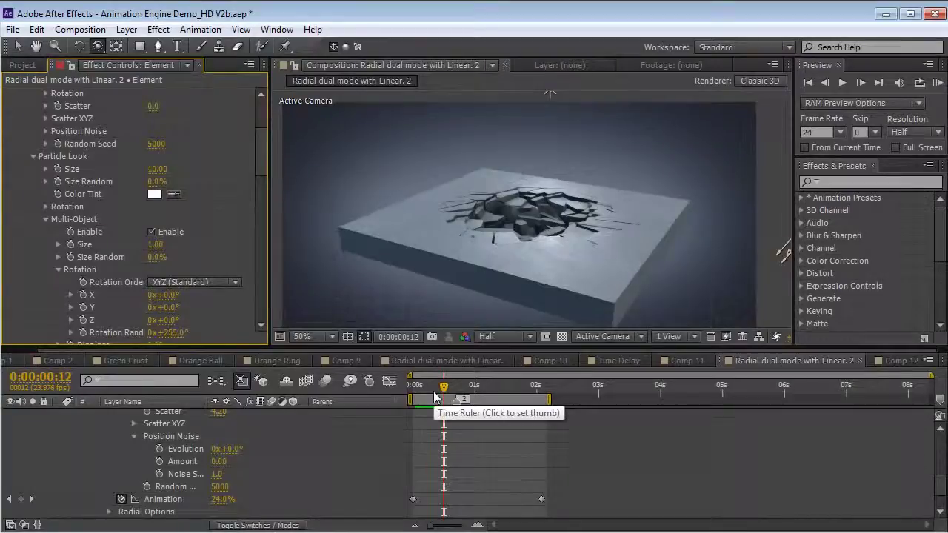
left_click_drag(429, 396, 462, 399)
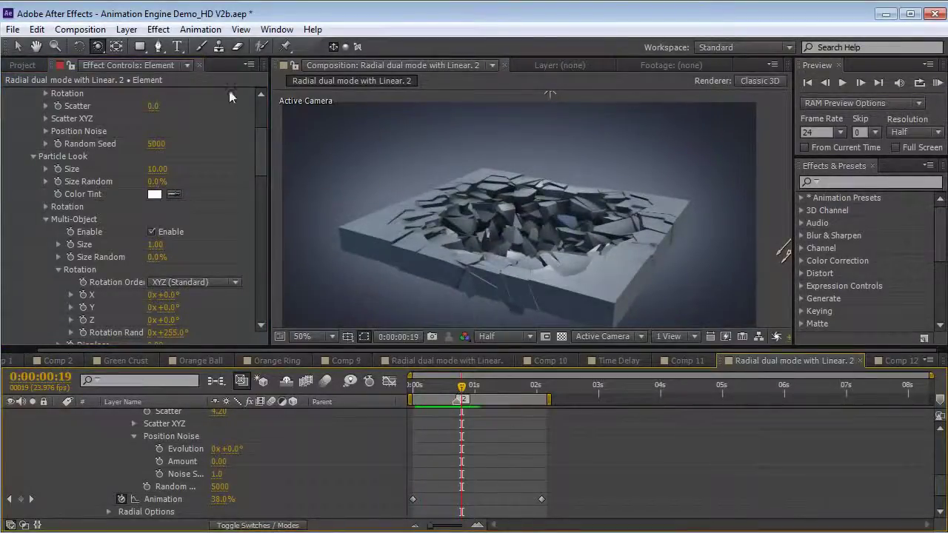
Step: Set Group 2's Position XY to 640.0, 602.0 and scrub back through the radial collapse to frame 13
left_click_drag(262, 163, 261, 148)
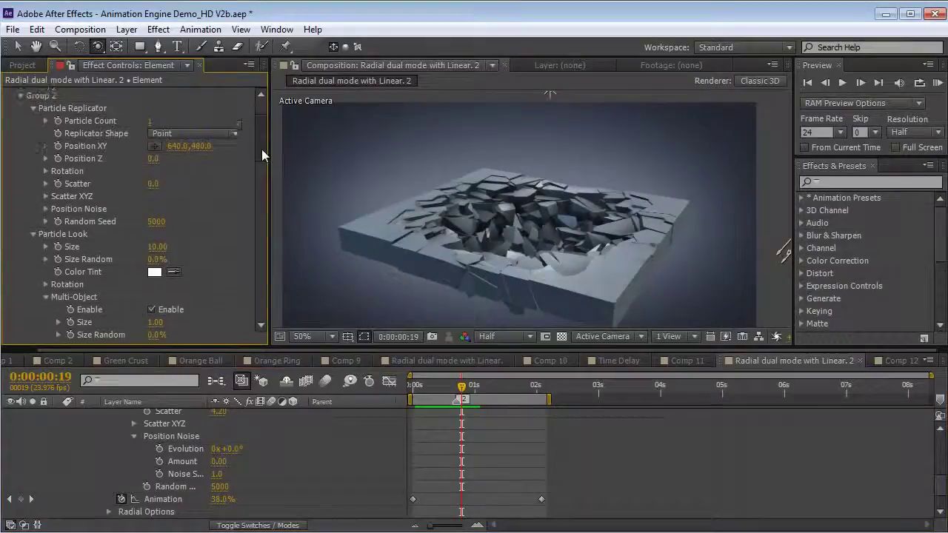
left_click(201, 146)
left_click_drag(204, 145, 290, 146)
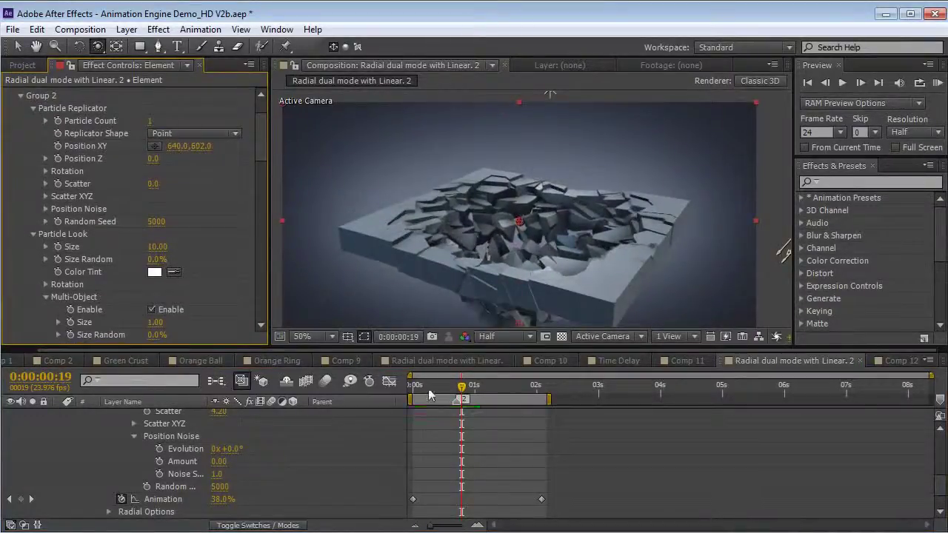
mouse_move(430, 393)
left_mouse_down()
mouse_move(463, 388)
mouse_move(446, 387)
left_mouse_up()
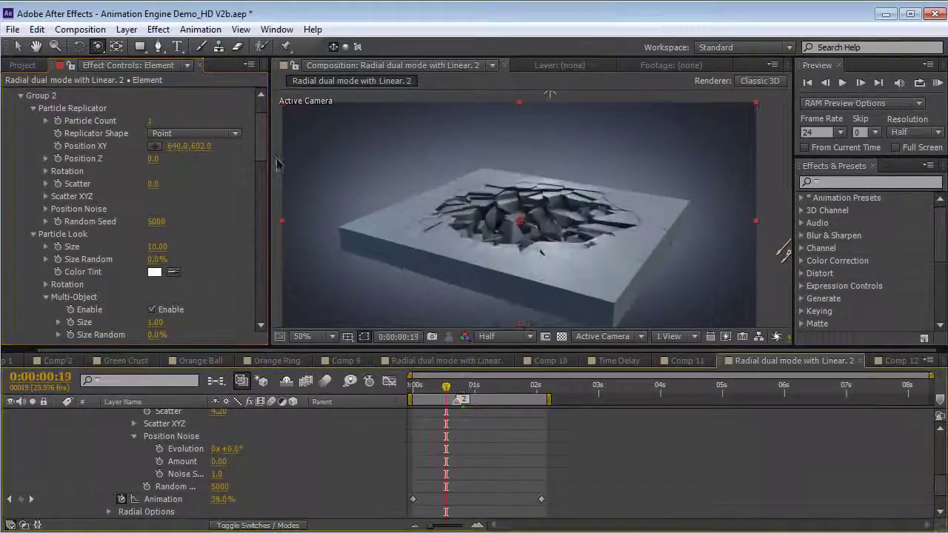
Step: Increase Group 2's Multi-Object Rotation Random to 2x+313° and scrub the timeline to check the tumbling pieces
left_click_drag(261, 135, 260, 161)
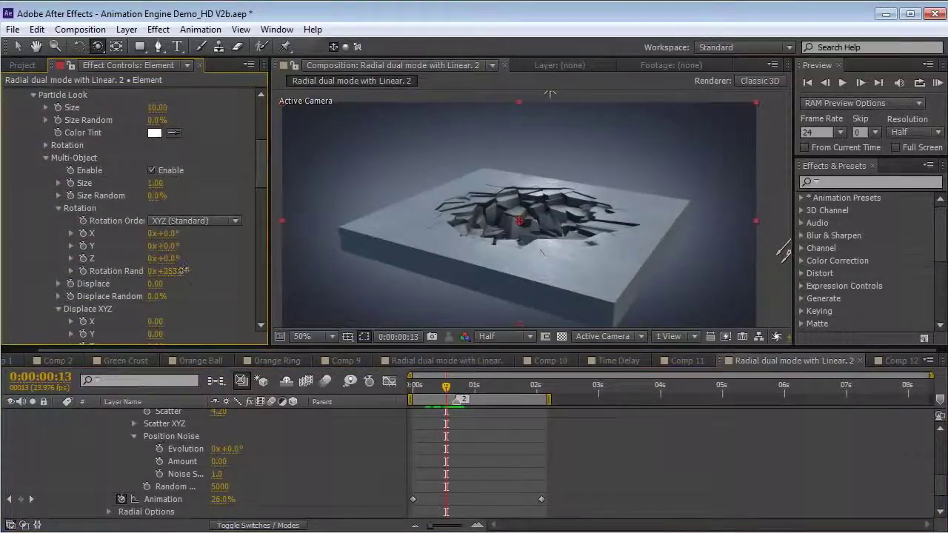
left_click_drag(181, 270, 232, 267)
left_click_drag(423, 396, 446, 389)
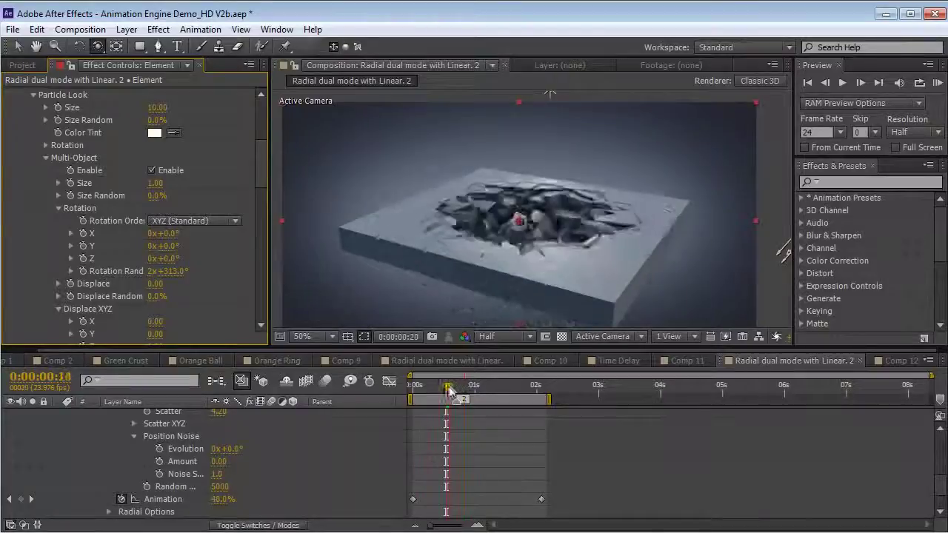
Step: Raise the Animation Engine's Smoothness to 61, set the radial Direction to Inward and preview the collapse
left_click_drag(260, 167, 253, 254)
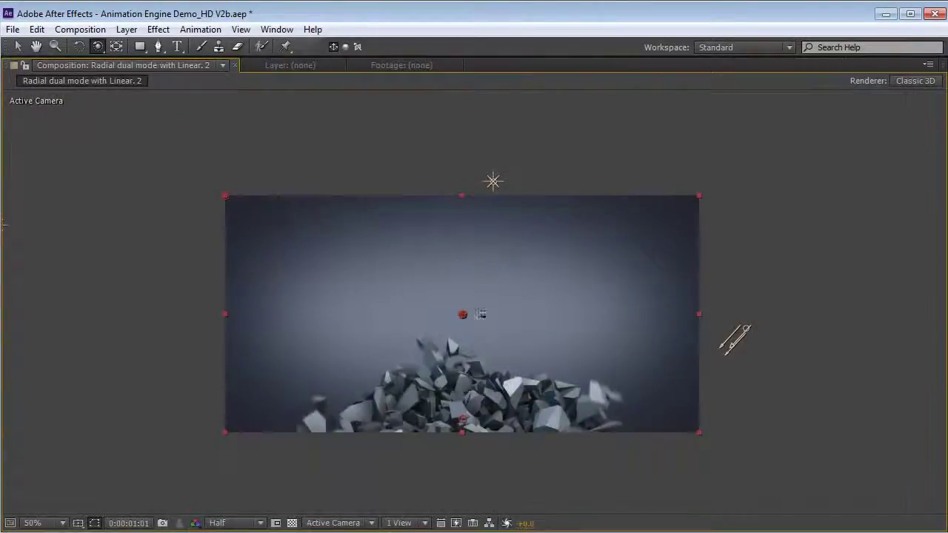
key("KP_0")
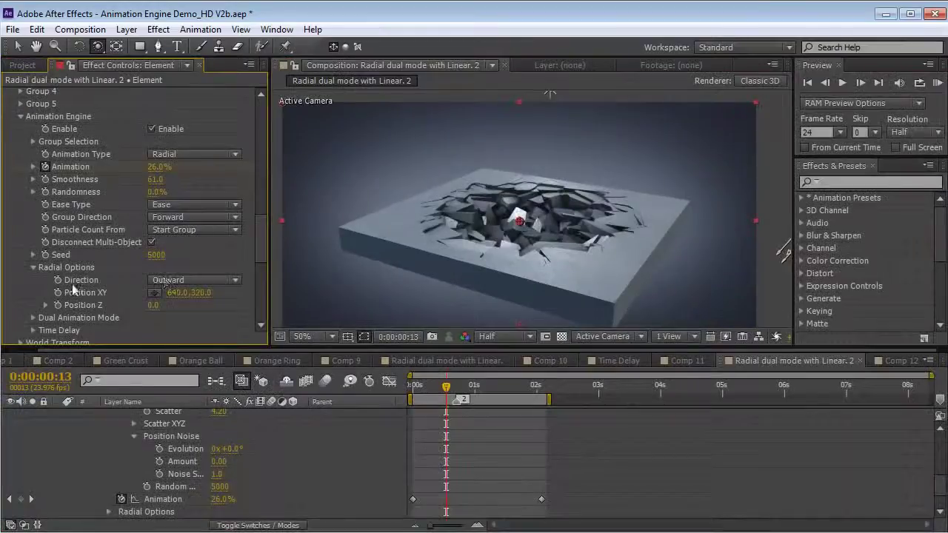
left_click(183, 280)
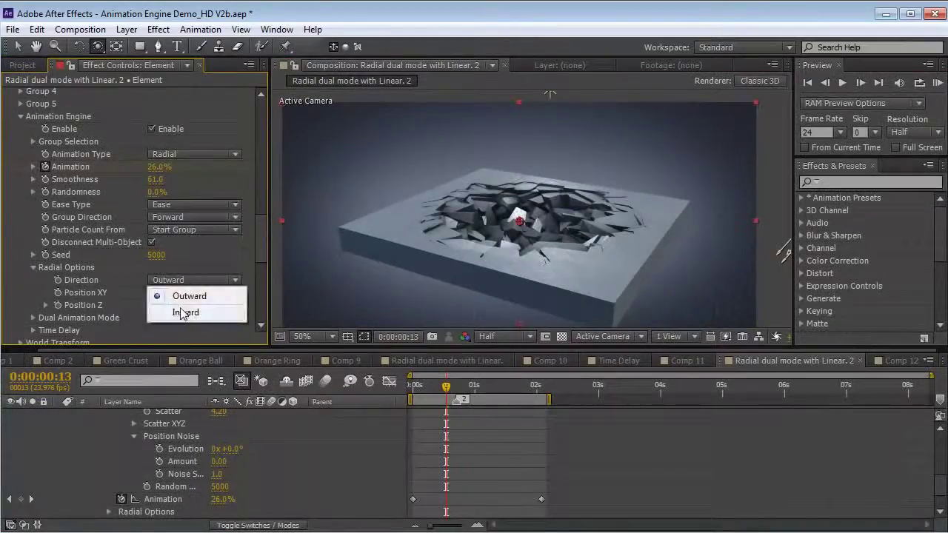
left_click(182, 313)
left_click_drag(413, 386, 444, 392)
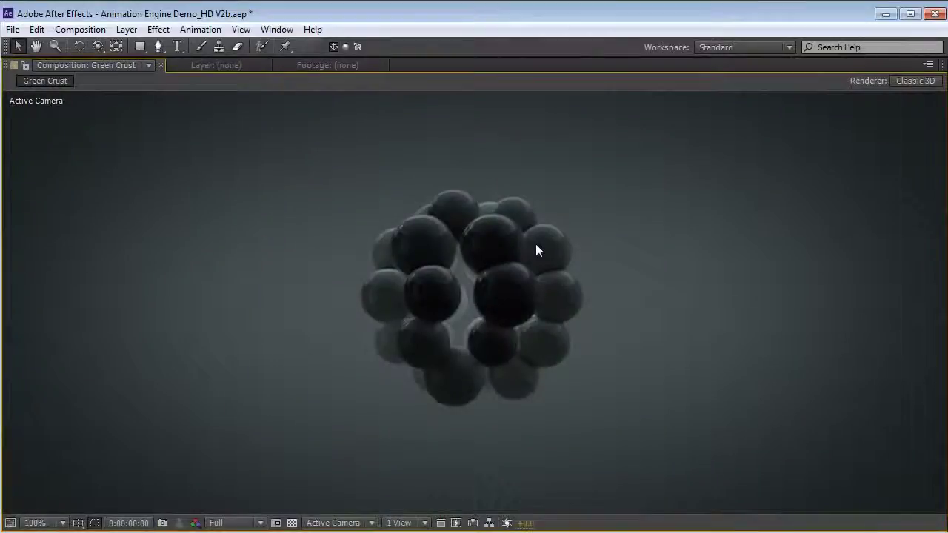
Step: Play back the Green Crust composition in the full workspace and scrub to about frame 16
key("grave")
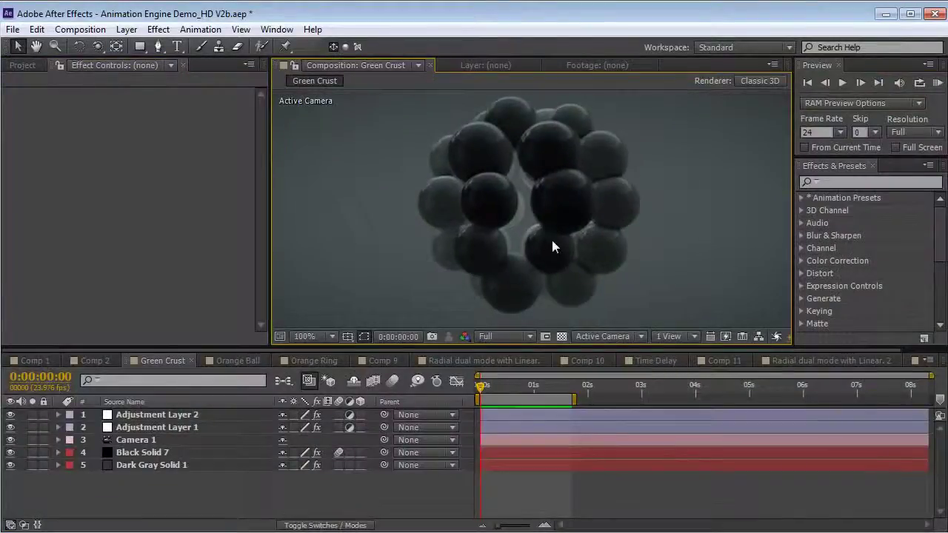
key("space")
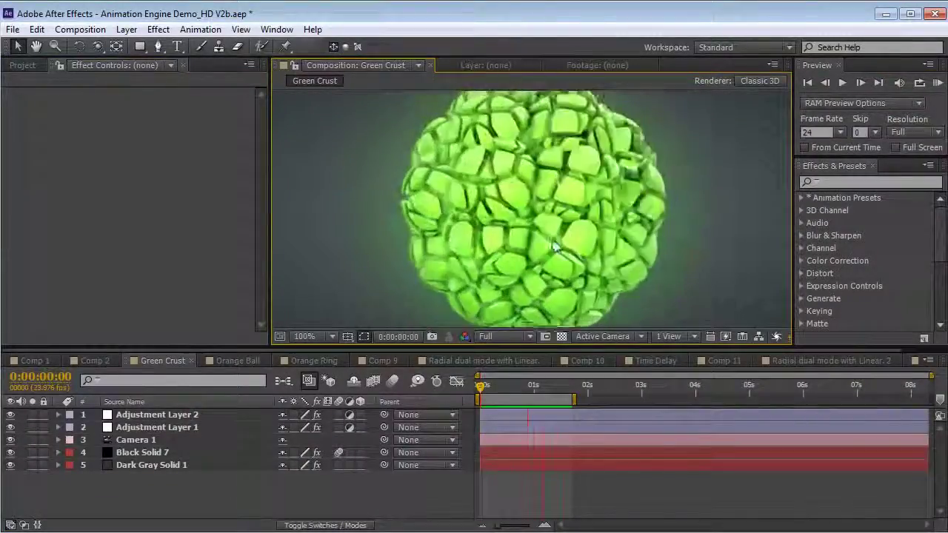
key("space")
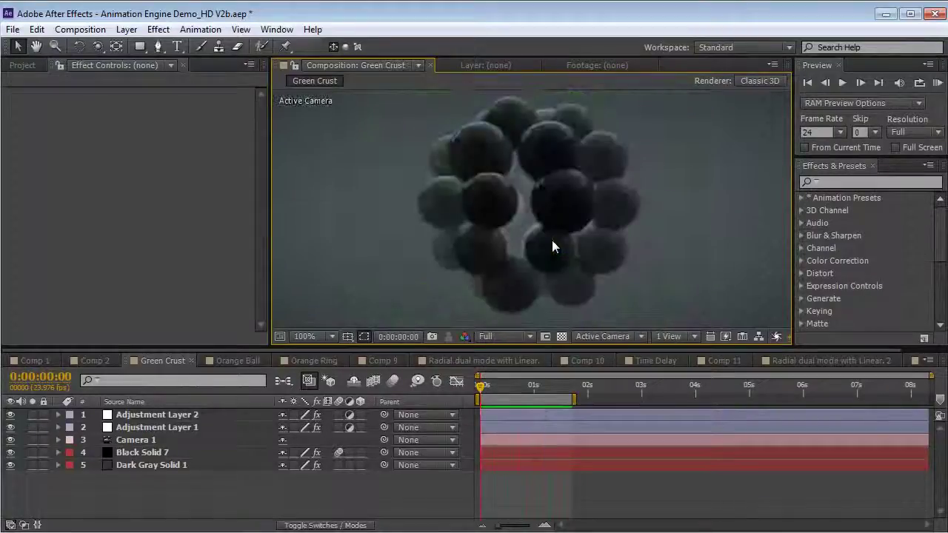
left_click_drag(483, 385, 516, 392)
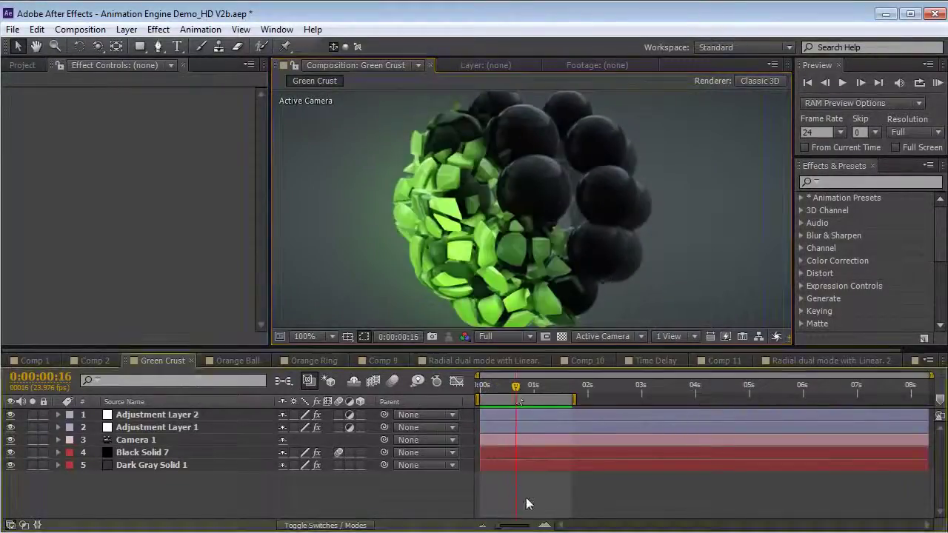
Step: Inspect the Ball_Fracture_HQ model of Black Solid 7 in Scene Setup as a wireframe, orbiting and zooming, and return to the composition
left_click(141, 453)
left_click(80, 122)
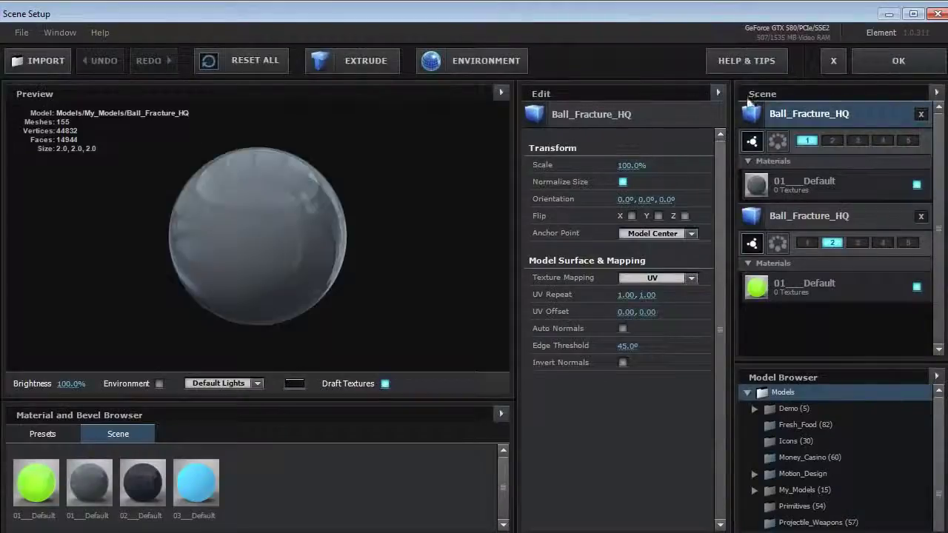
left_click(500, 92)
left_click(535, 170)
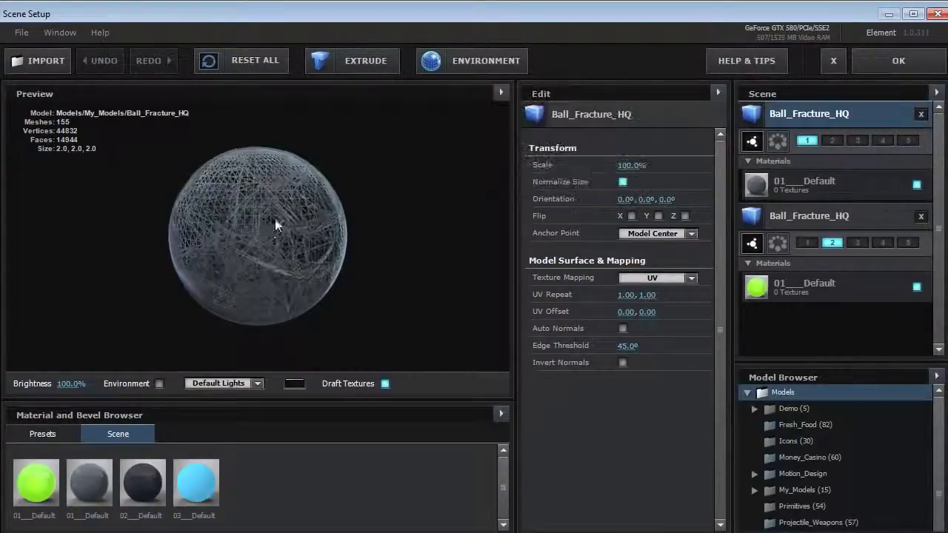
left_click_drag(275, 219, 243, 220)
scroll(269, 284, "up", 5)
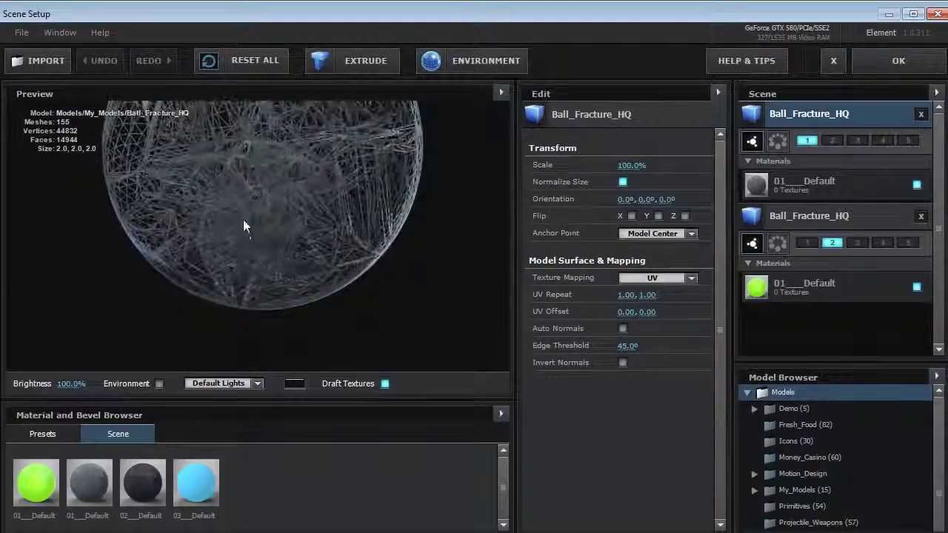
left_click(898, 61)
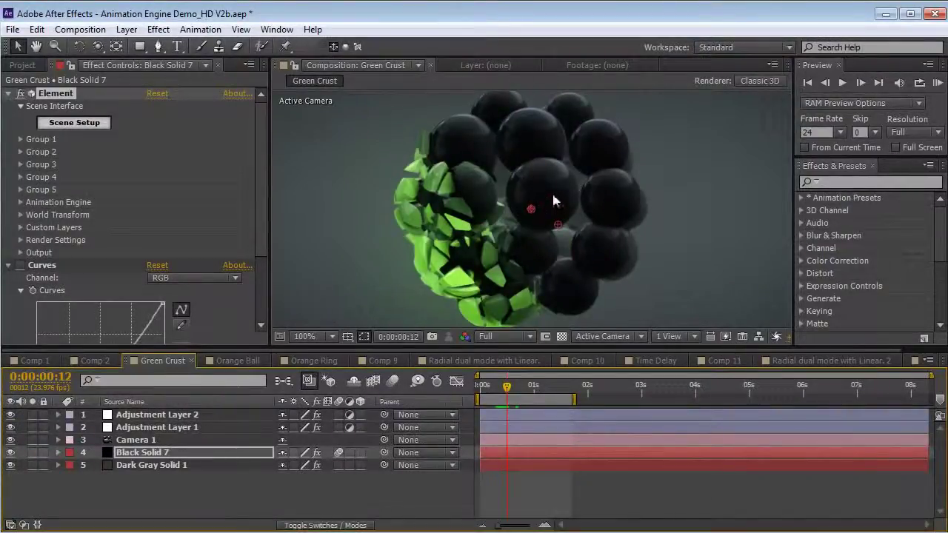
Step: Increase Group 2's Multi-Object Displace to 1.86 on Black Solid 7 and preview the green crust animation
left_click(21, 152)
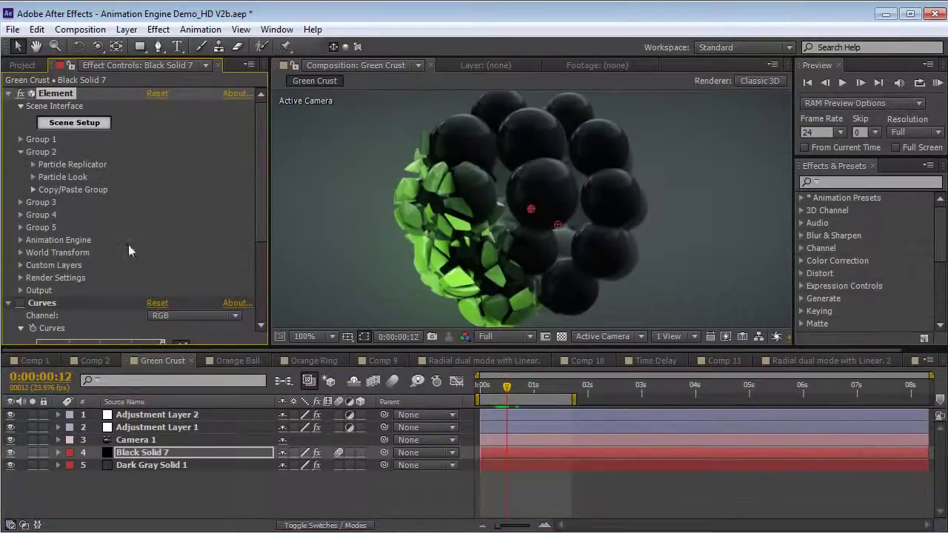
left_click(33, 177)
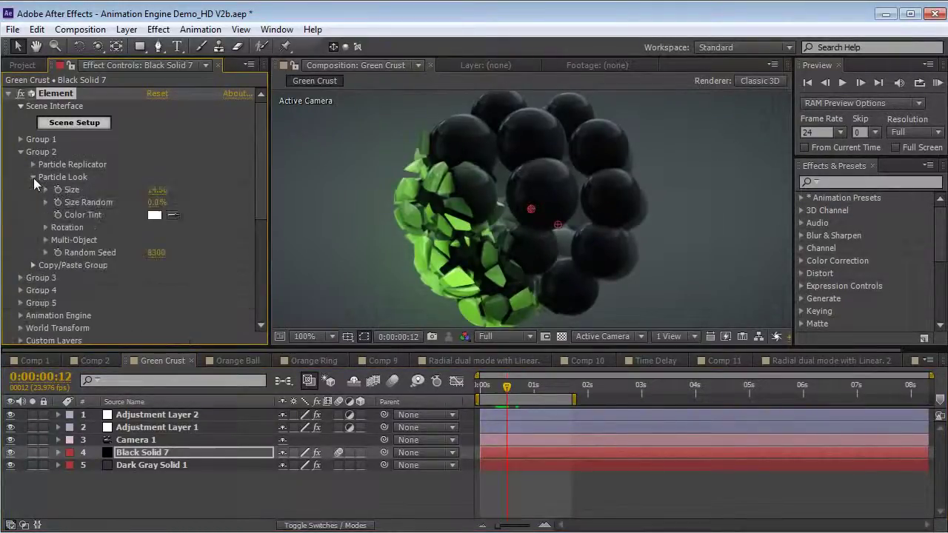
left_click(43, 238)
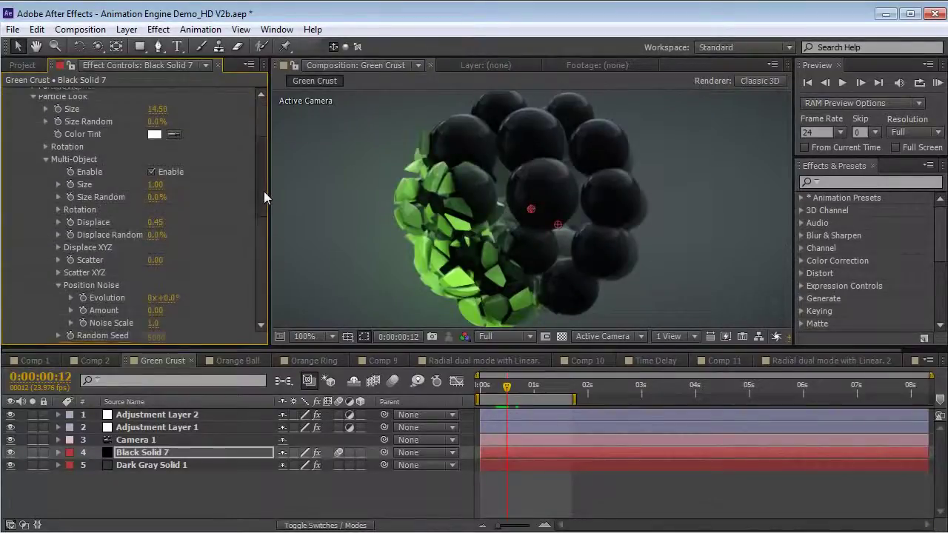
scroll(263, 191, "down", 1)
left_click_drag(159, 194, 252, 194)
left_click(493, 395)
left_click_drag(493, 390, 504, 390)
key("KP_0")
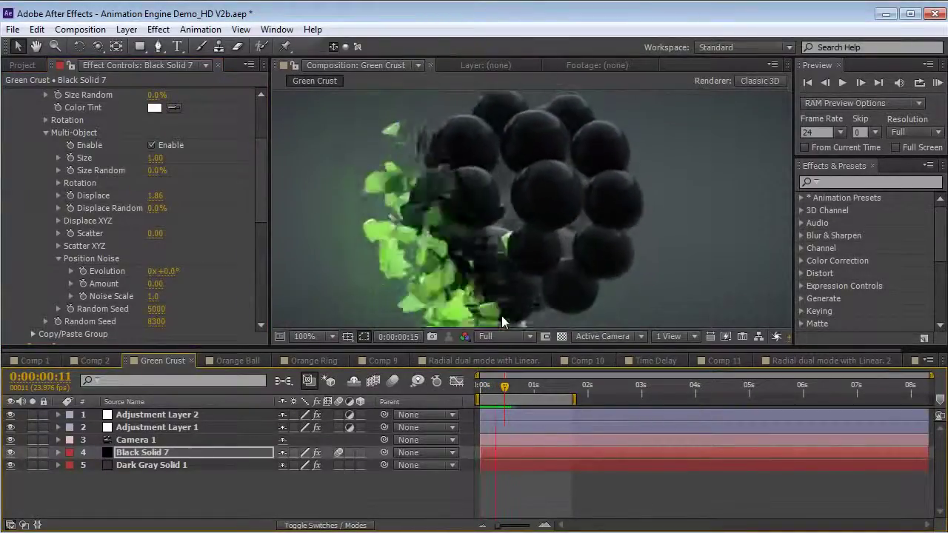
Step: Set Group 2's Multi-Object Size to 0.00 and play back the growing crust pieces
left_click_drag(261, 166, 261, 163)
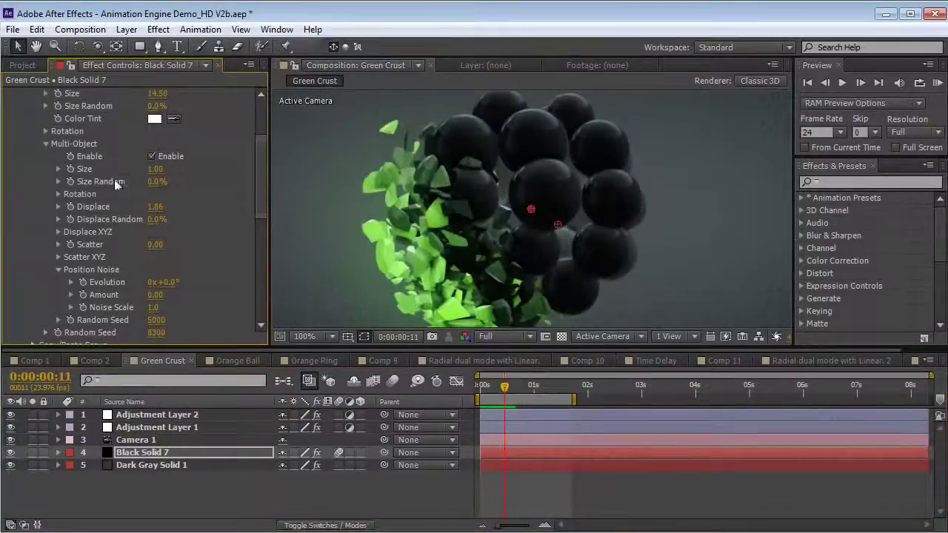
left_click(156, 169)
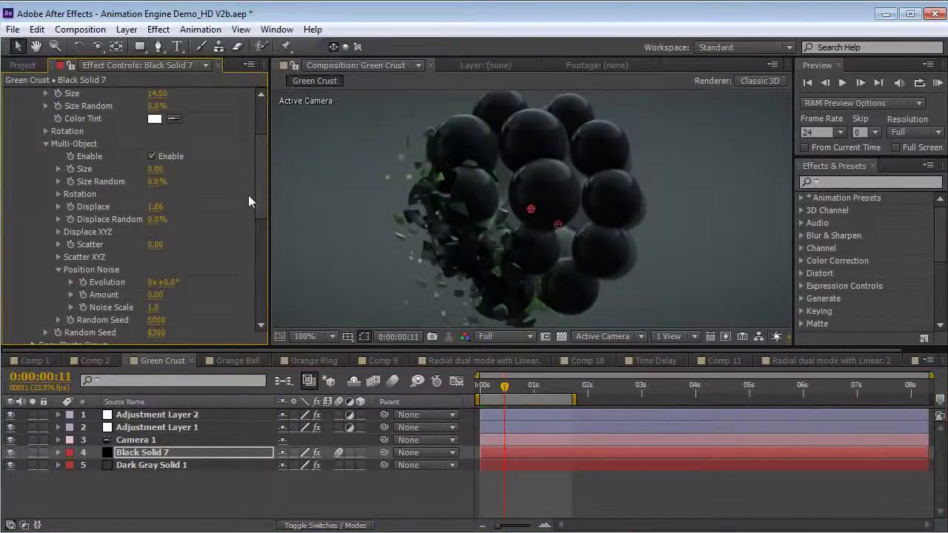
key("space")
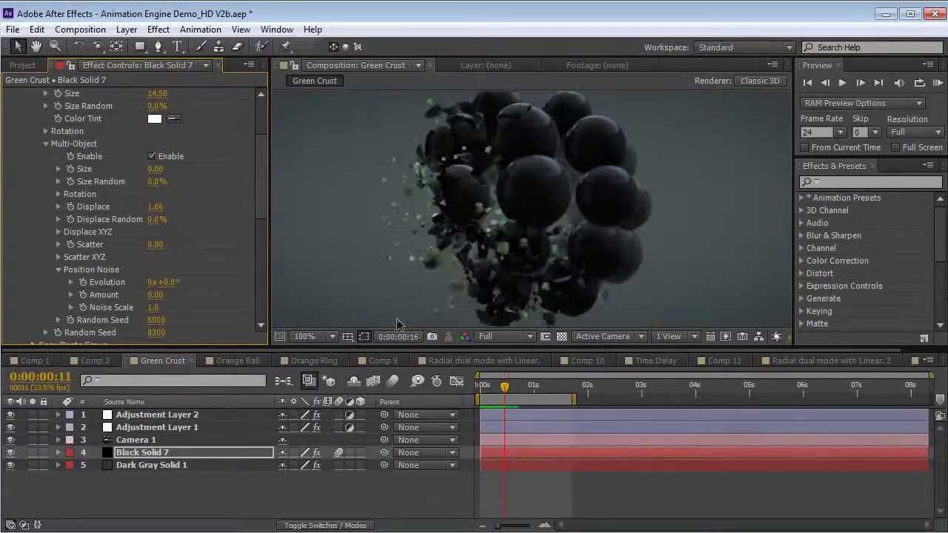
key("space")
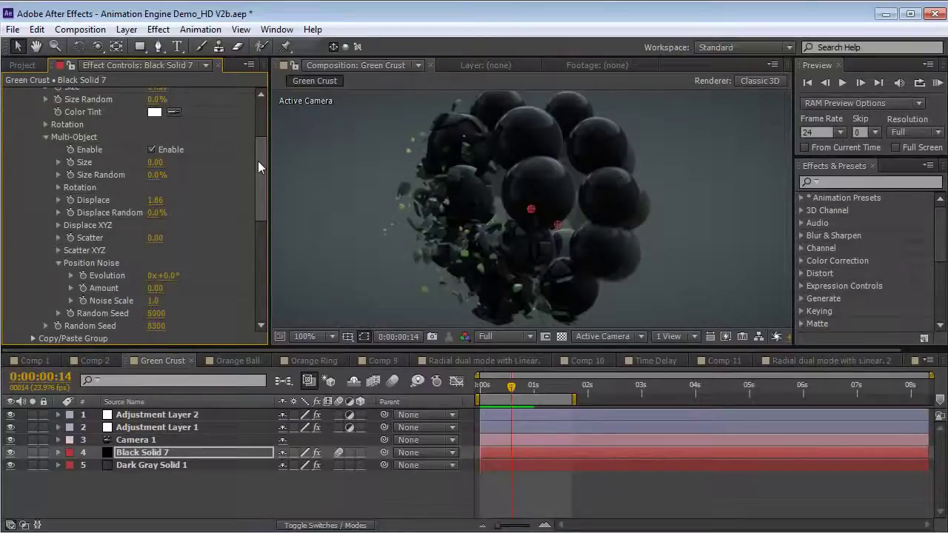
Step: Set Material Duration to 31% in the Animation Engine's Time Delay settings of Black Solid 7 and preview the green crust
left_click_drag(257, 160, 255, 222)
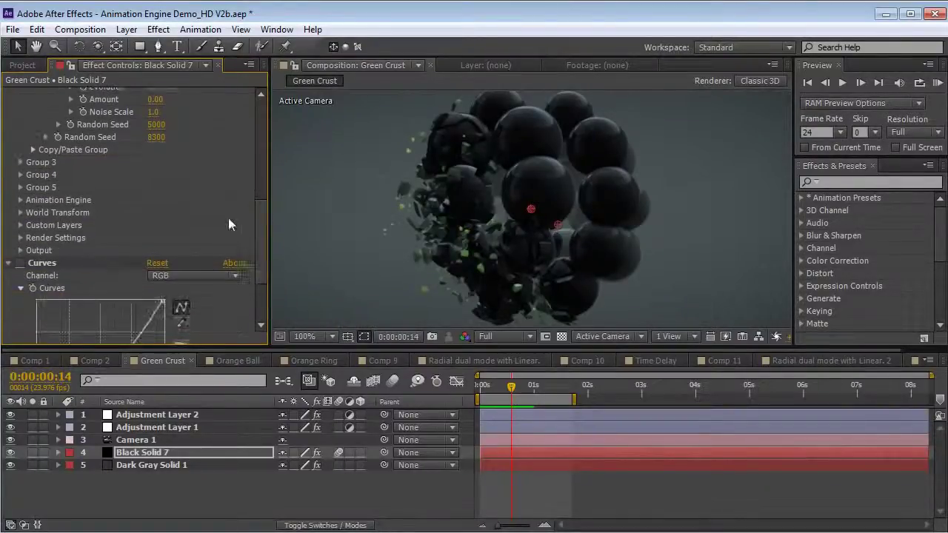
left_click(20, 200)
left_click(32, 161)
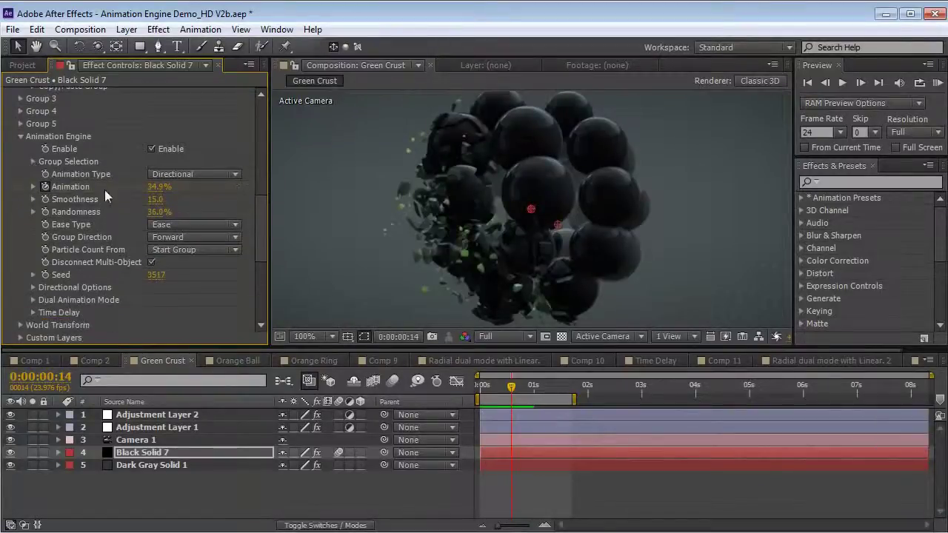
left_click_drag(257, 229, 257, 243)
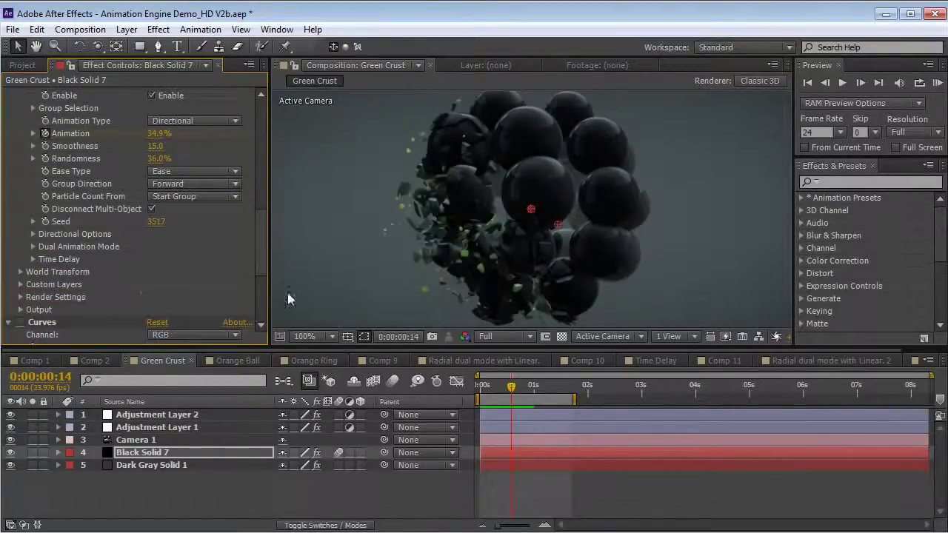
left_click(33, 259)
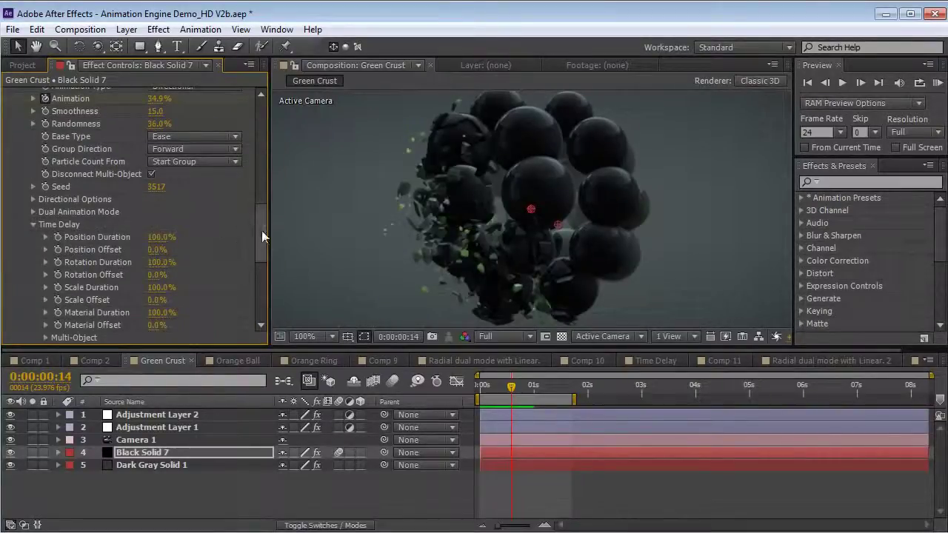
left_click_drag(261, 230, 260, 243)
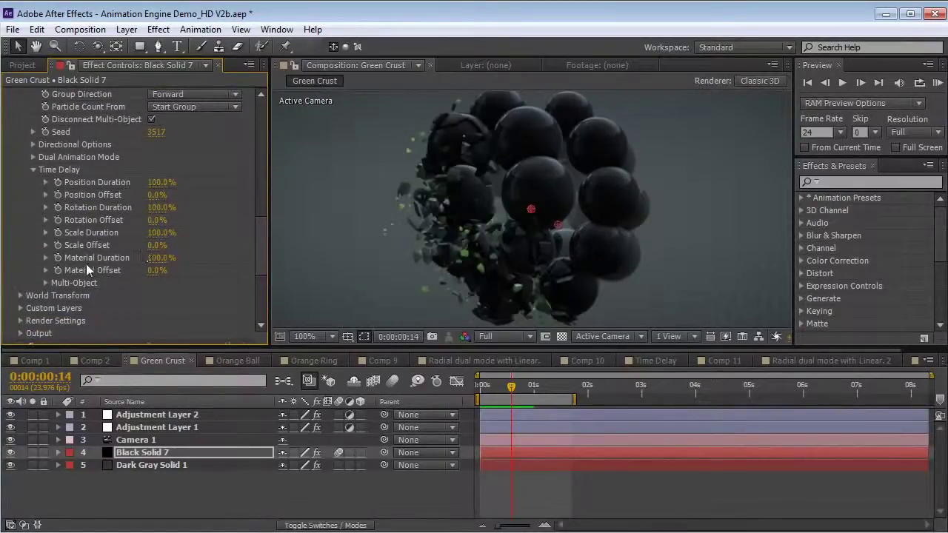
left_click(160, 260)
type("40")
key("Return")
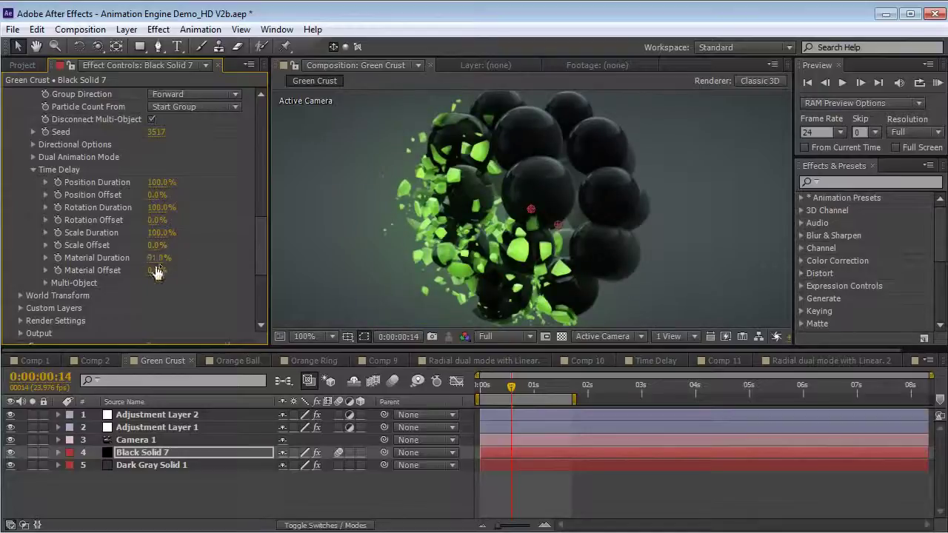
key("space")
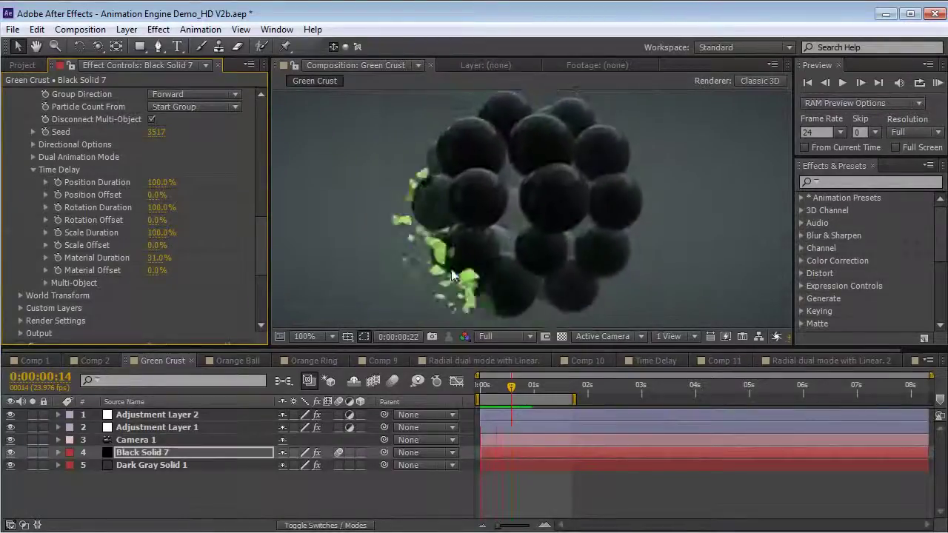
key("space")
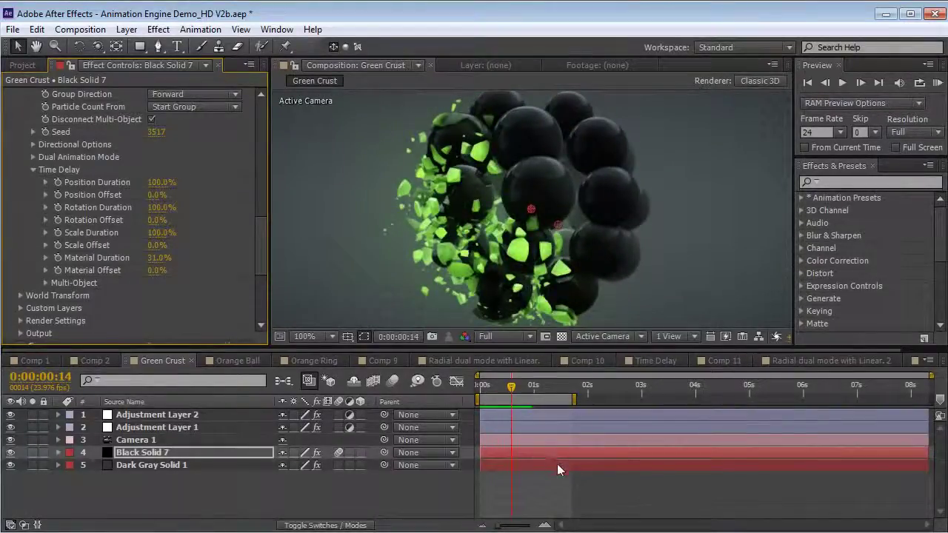
Step: Move Black Solid 7's last Animation keyframe to about 2.6 s, extend the work area end to about 2.5 s, and preview
key("u")
left_click_drag(569, 478, 618, 478)
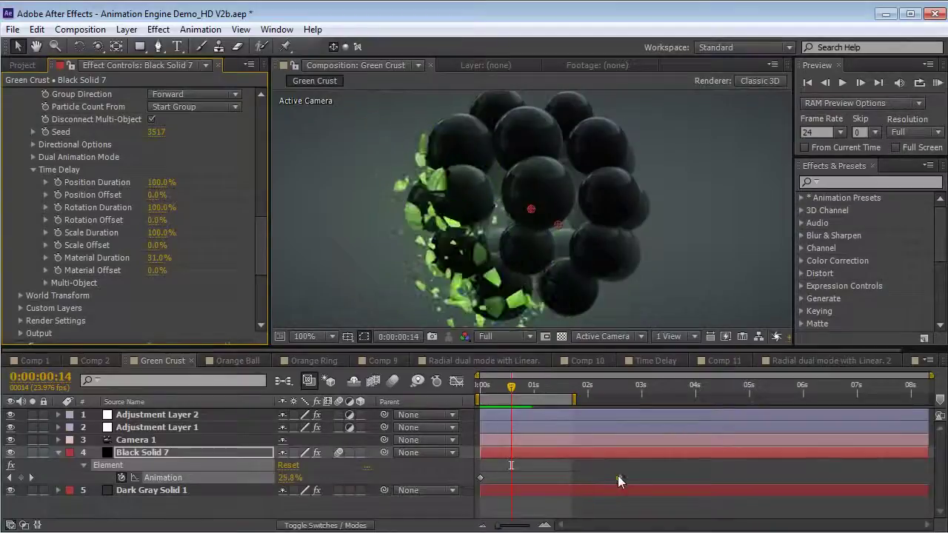
left_click(615, 388)
left_click(604, 387)
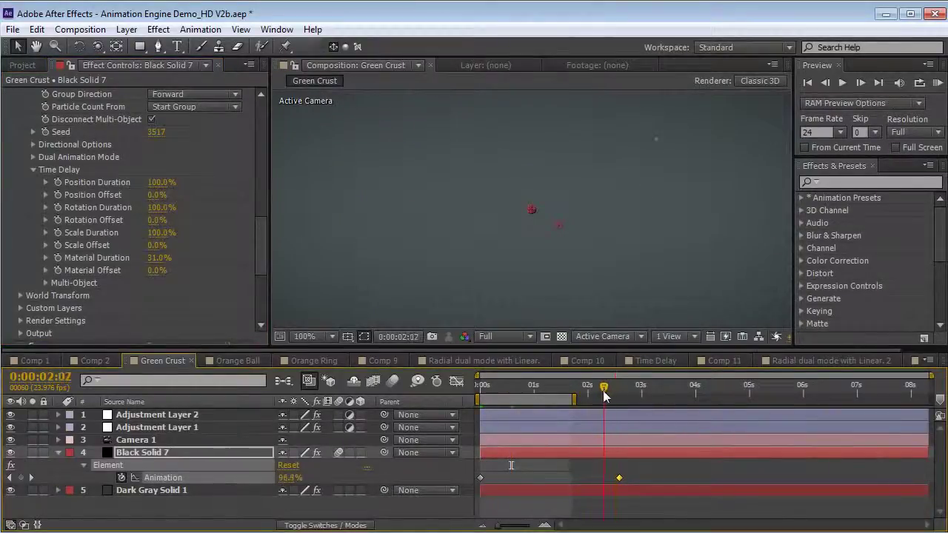
left_click_drag(574, 400, 615, 405)
key("KP_0")
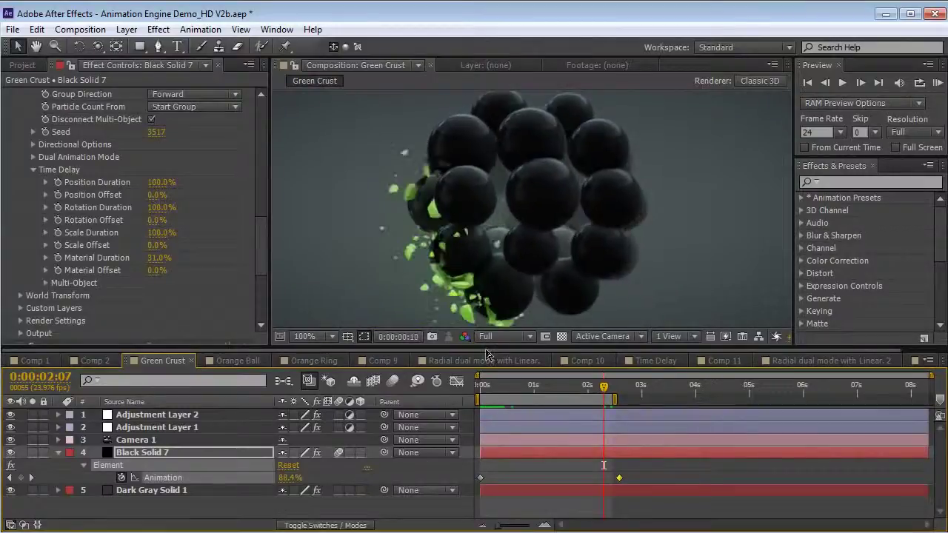
key("space")
key("KP_0")
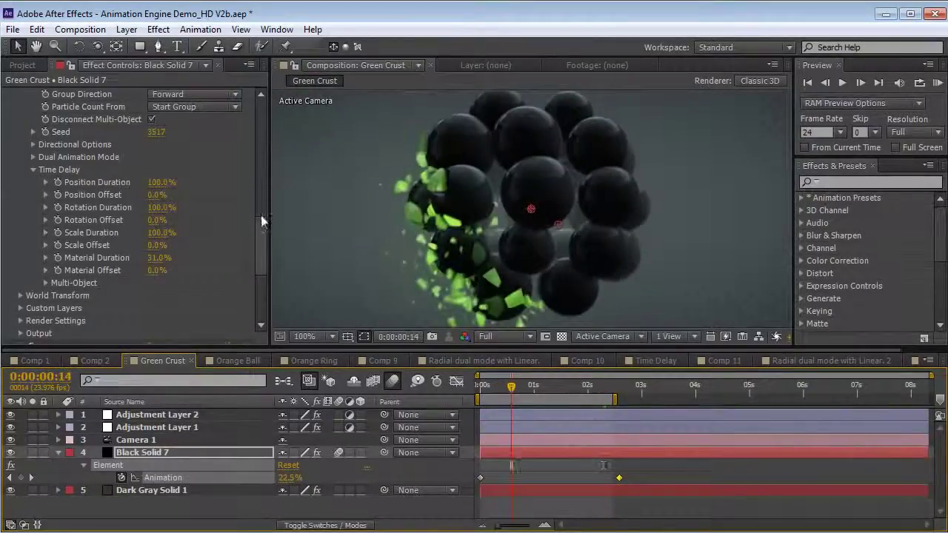
Step: Increase Group 2's Multi-Object Displace to 4.89 on Black Solid 7
left_click_drag(265, 244, 263, 129)
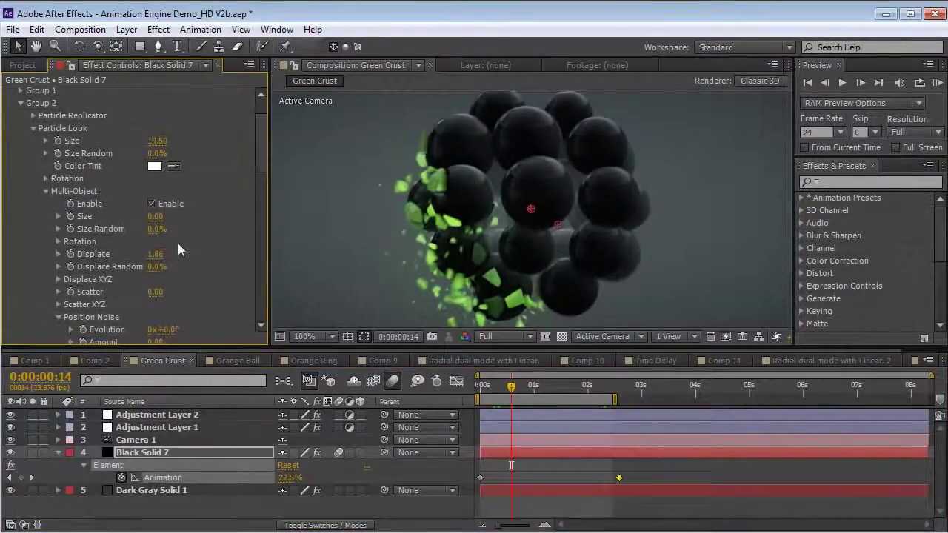
left_click_drag(153, 257, 198, 245)
left_click_drag(385, 258, 385, 258)
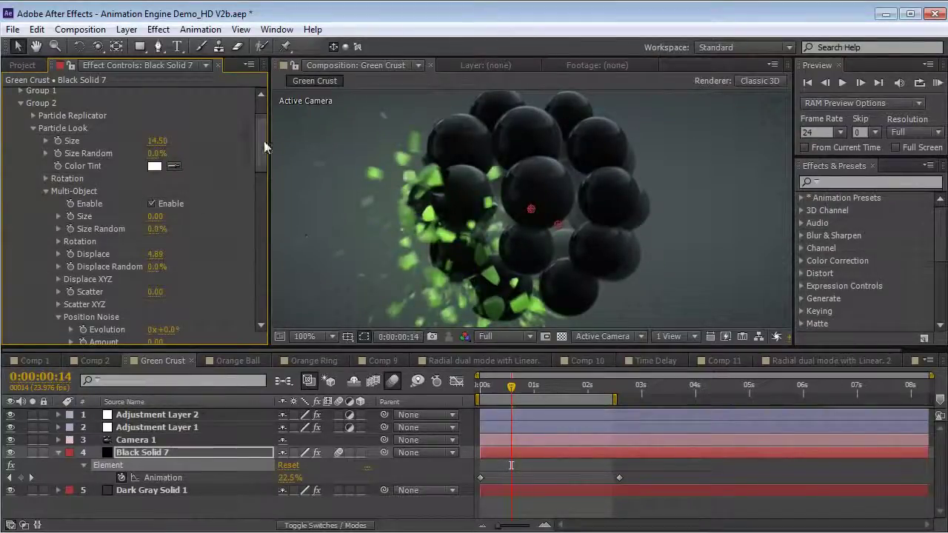
Step: Set the Animation Engine's Smoothness to 41.0 and Randomness to 11%, with motion blur turned off for the composition
left_click_drag(263, 141, 272, 215)
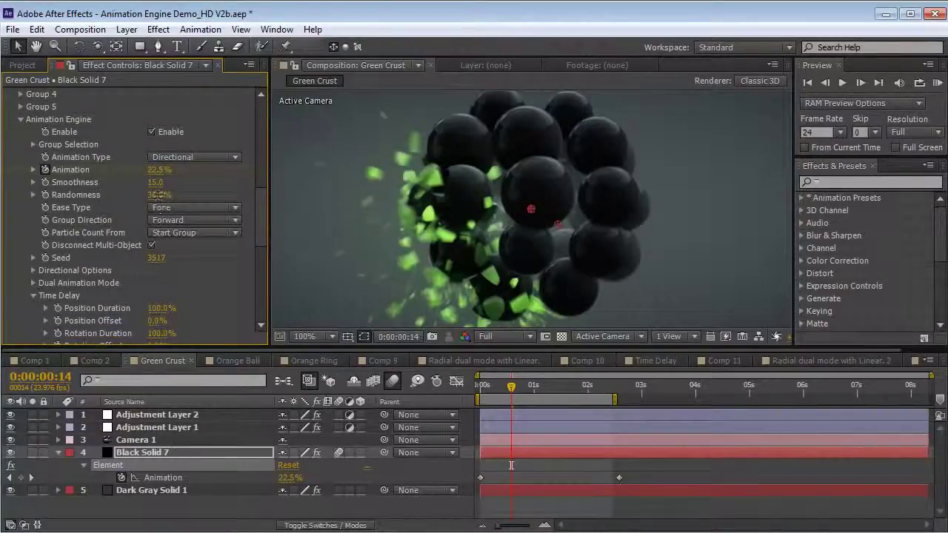
left_click_drag(152, 195, 169, 180)
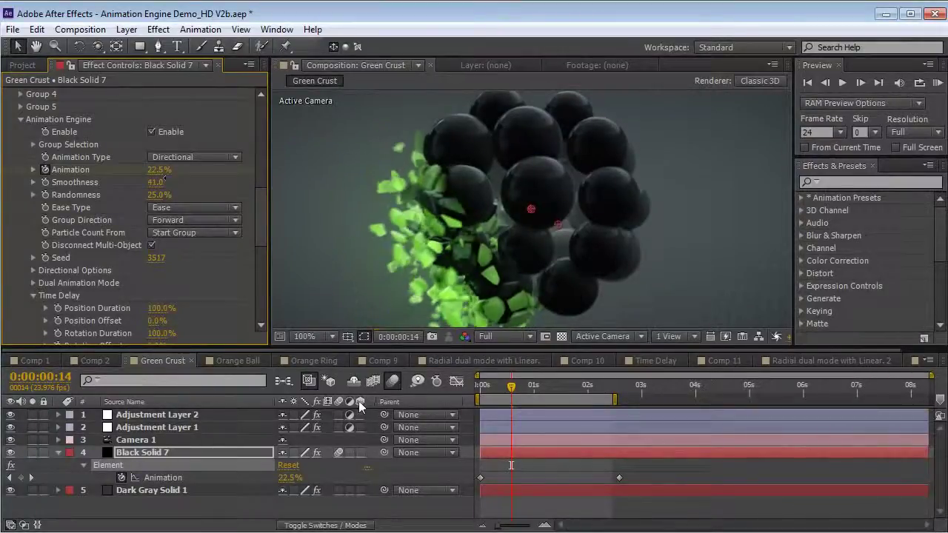
left_click(394, 381)
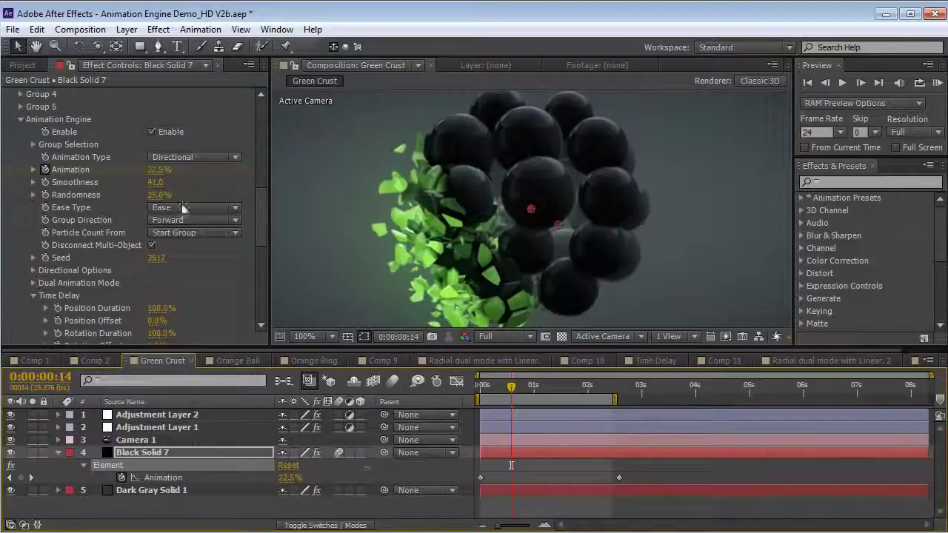
mouse_move(159, 202)
left_mouse_down()
mouse_move(140, 194)
mouse_move(152, 195)
left_mouse_up()
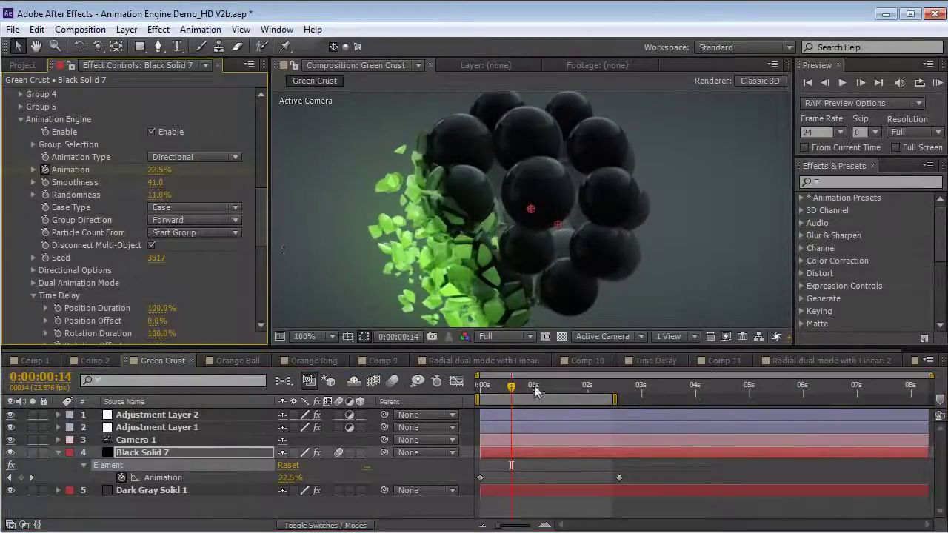
Step: Play back the Green Crust animation as a RAM preview and scrub to frame 22
key("KP_0")
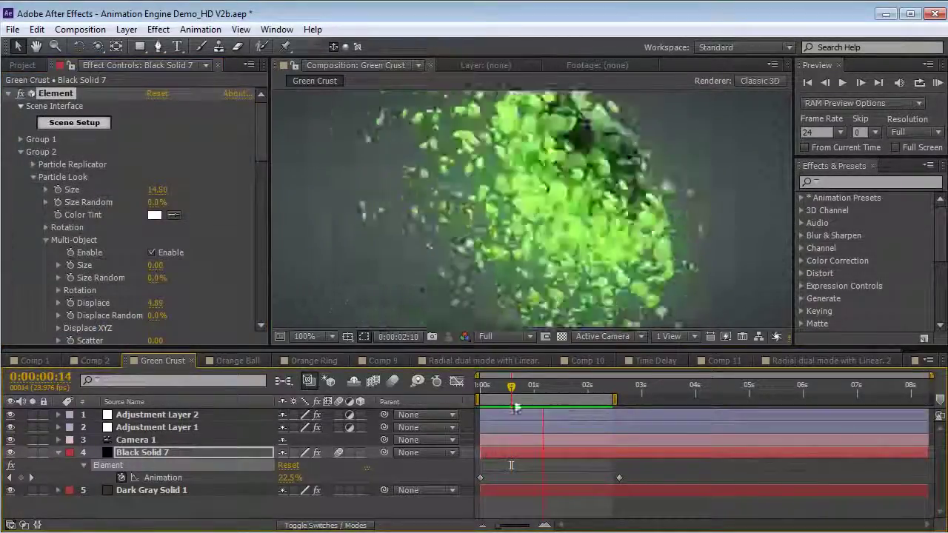
key("space")
mouse_move(517, 393)
left_mouse_down()
mouse_move(590, 402)
mouse_move(521, 401)
mouse_move(530, 393)
left_mouse_up()
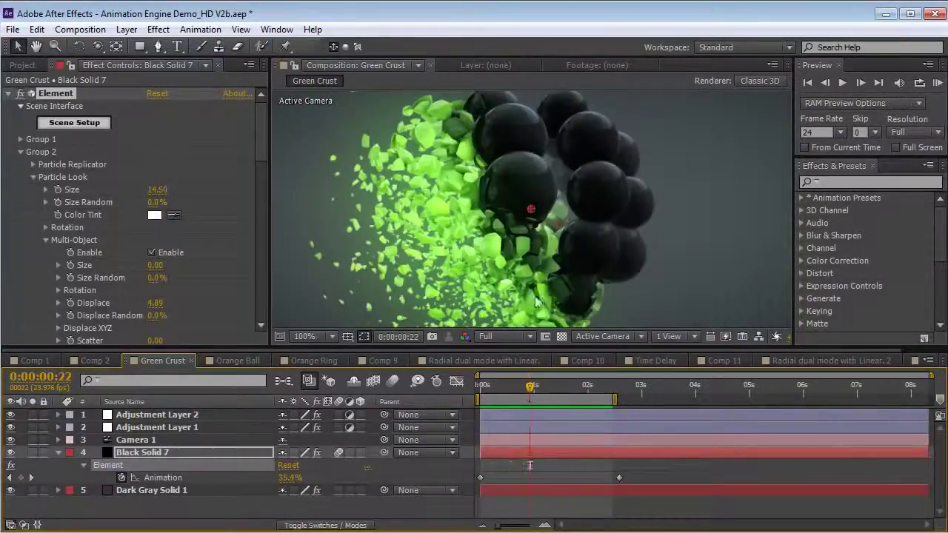
Step: Switch to the Radial dual mode with Linear composition, play it back, and scrub to about 1 second
left_click(497, 360)
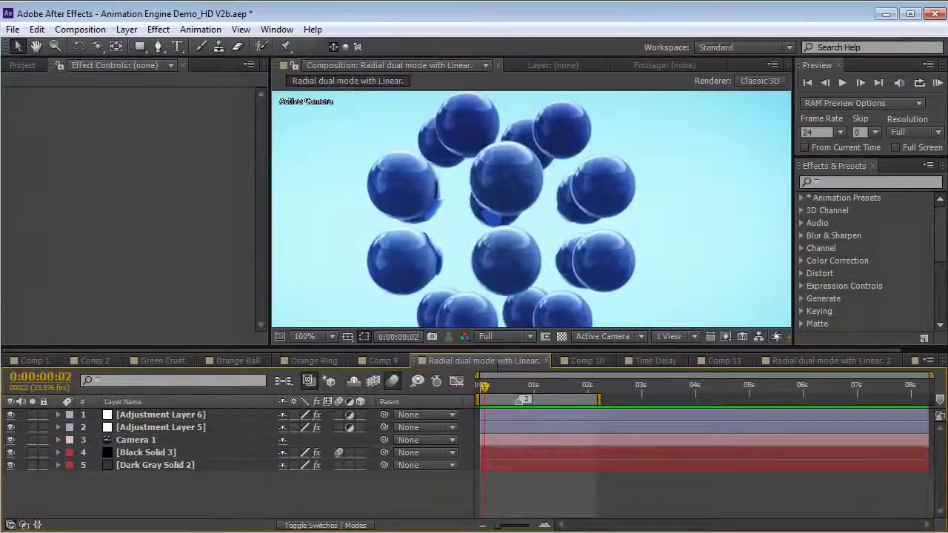
left_click(528, 463)
left_click(525, 485)
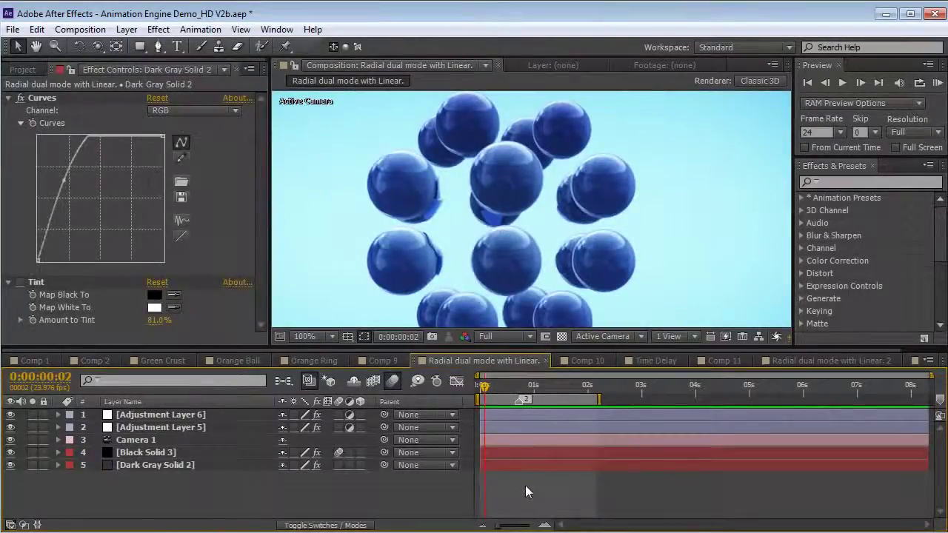
key("space")
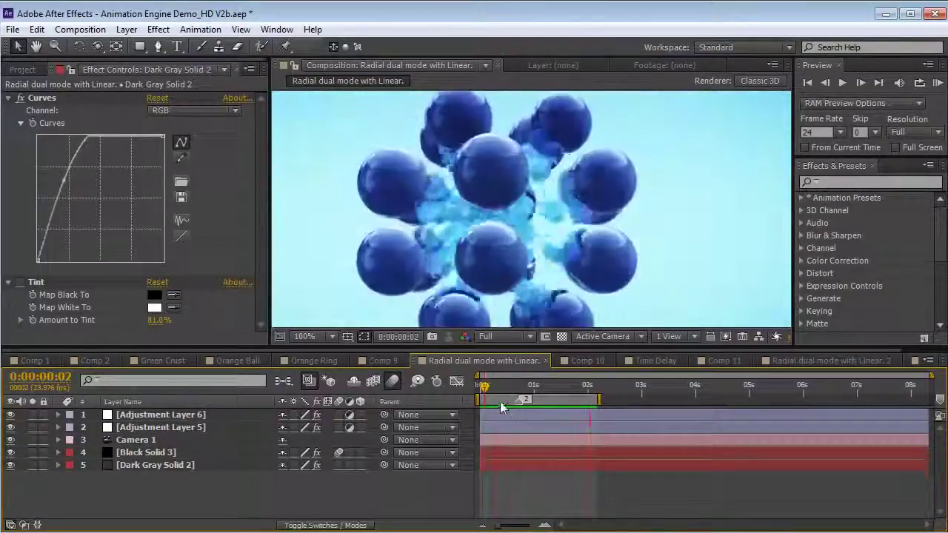
left_click(494, 385)
left_click_drag(494, 386, 533, 389)
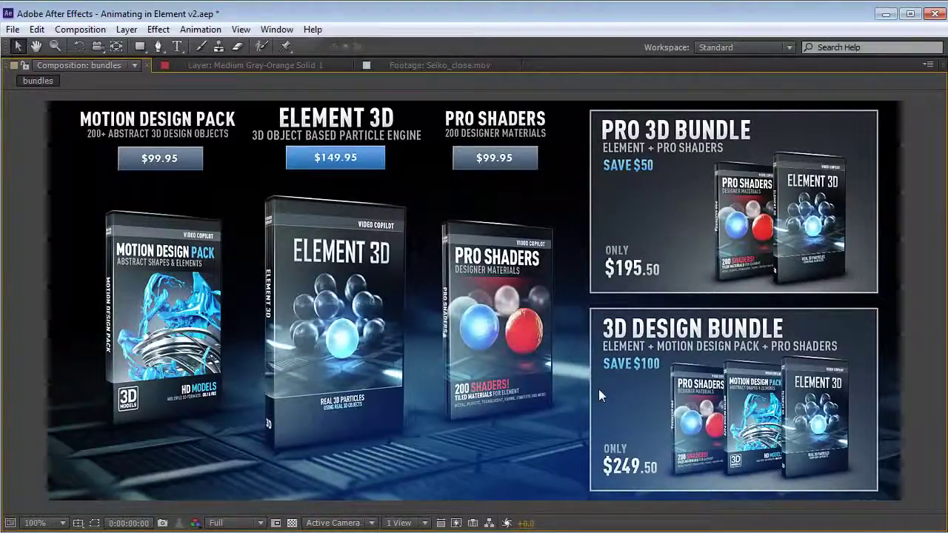
Step: Step through the bundles composition to its third frame and return to the first frame
key("Page_Down")
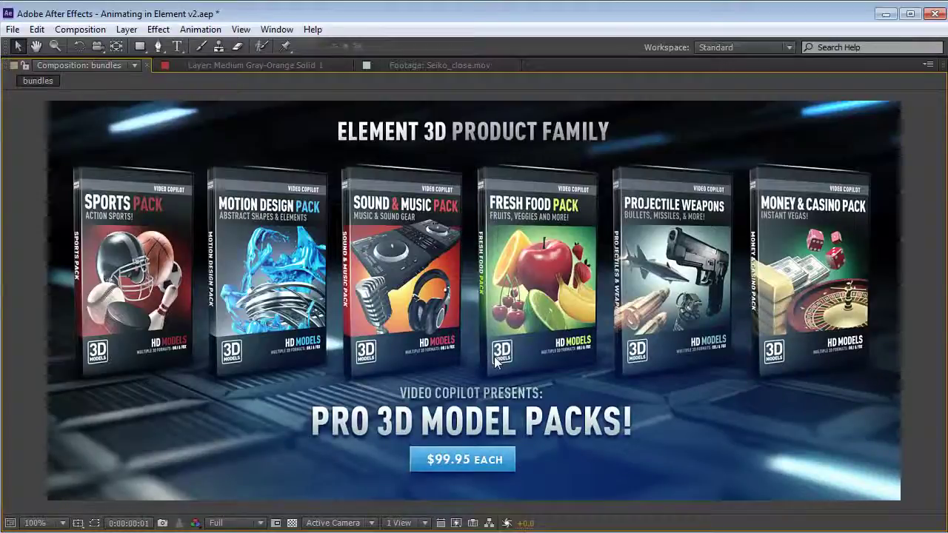
key("Page_Down")
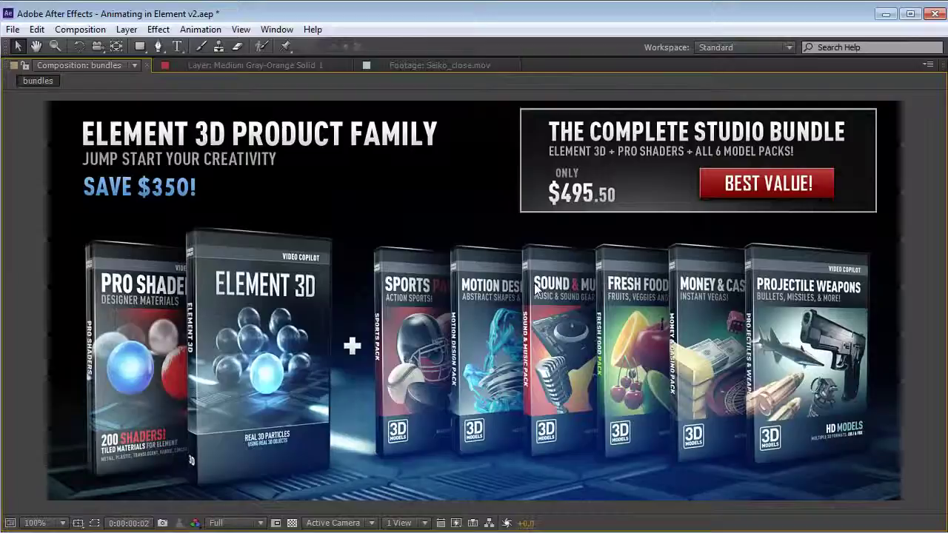
key("Page_Up")
key("Page_Up")
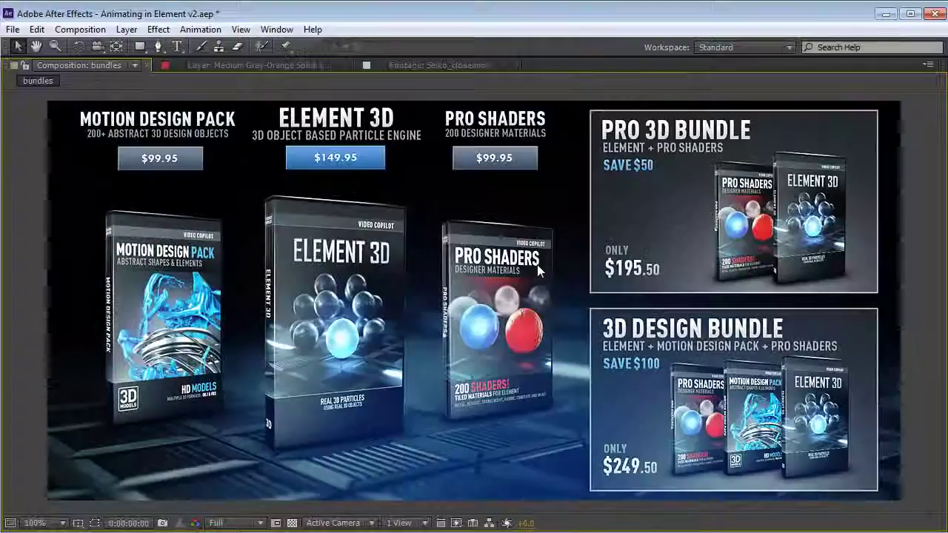